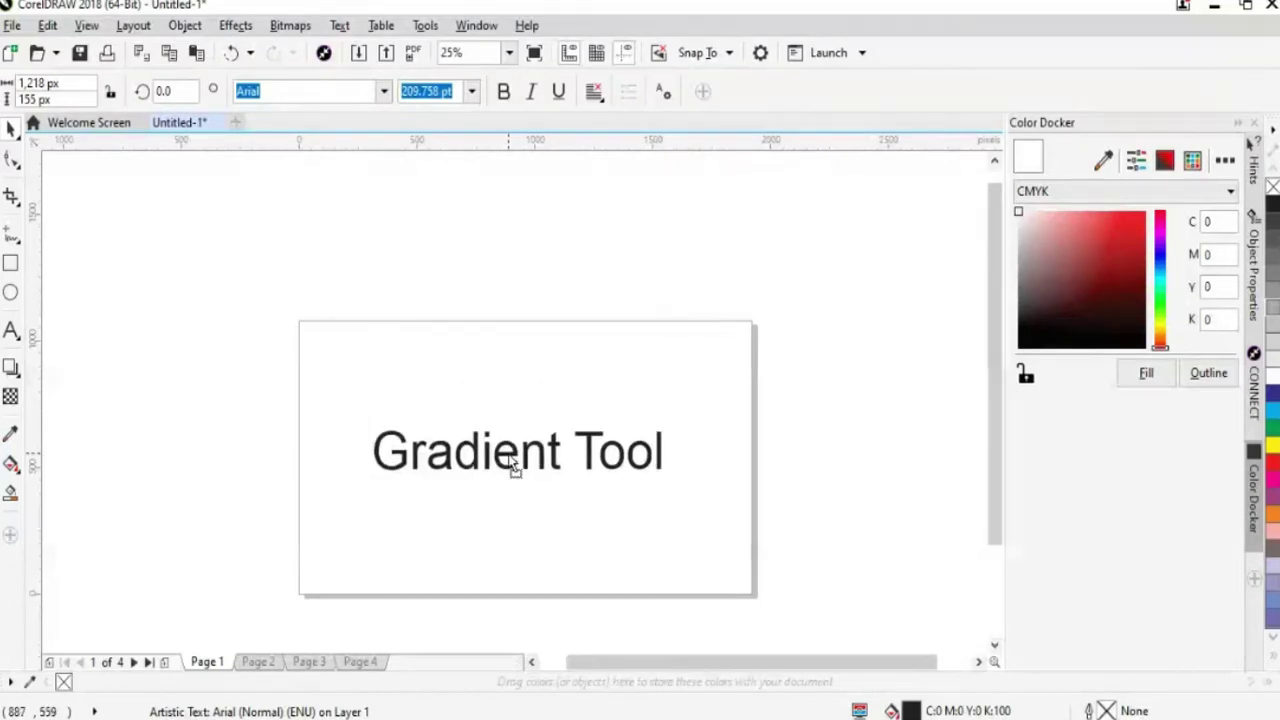
# Place a copy of the Gradient Tool text on the page and enlarge it to about 1,473 by 188 px
pyautogui.click(543, 500)
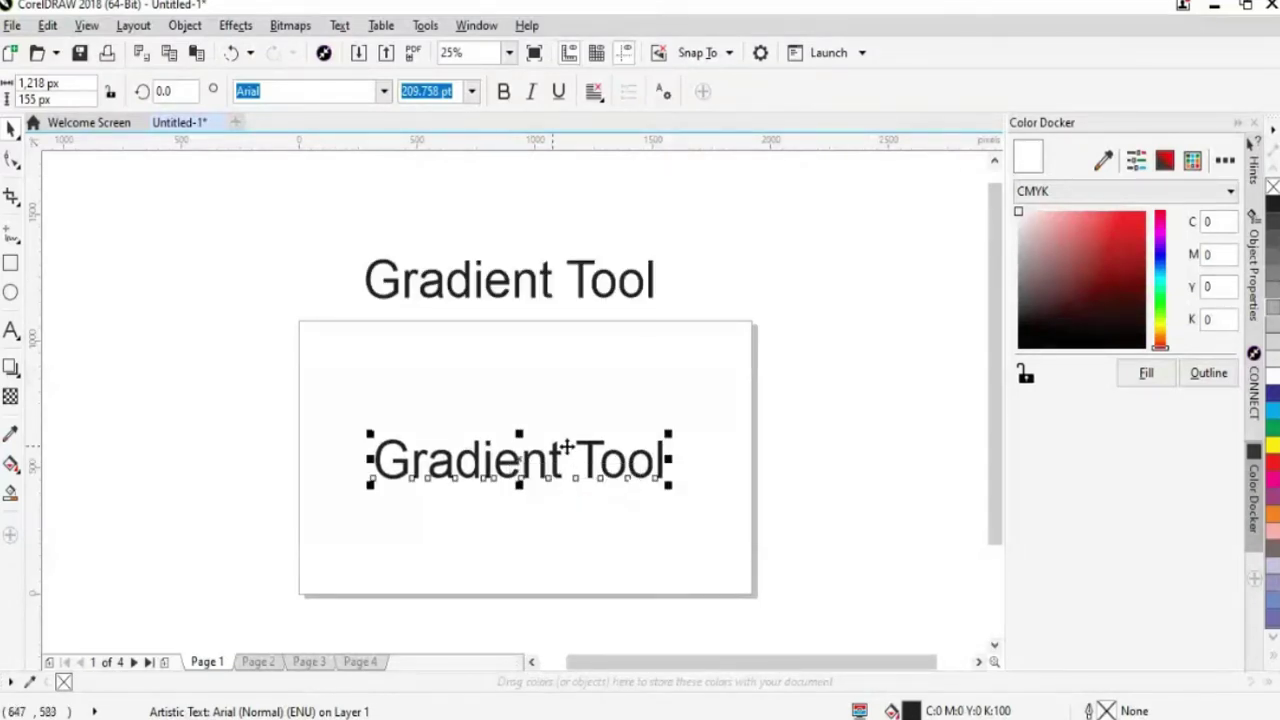
pyautogui.scroll(-1, 995, 400)
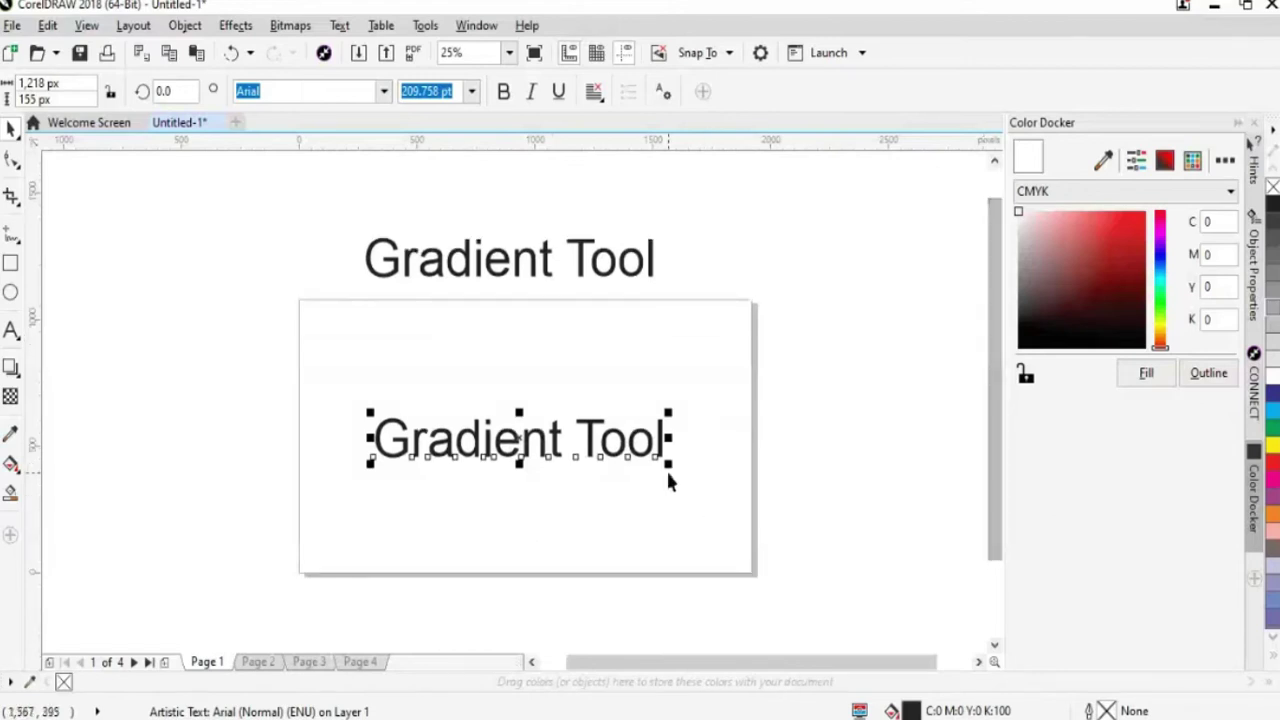
pyautogui.moveTo(669, 468); pyautogui.dragTo(728, 520)
pyautogui.moveTo(580, 449); pyautogui.dragTo(576, 456)
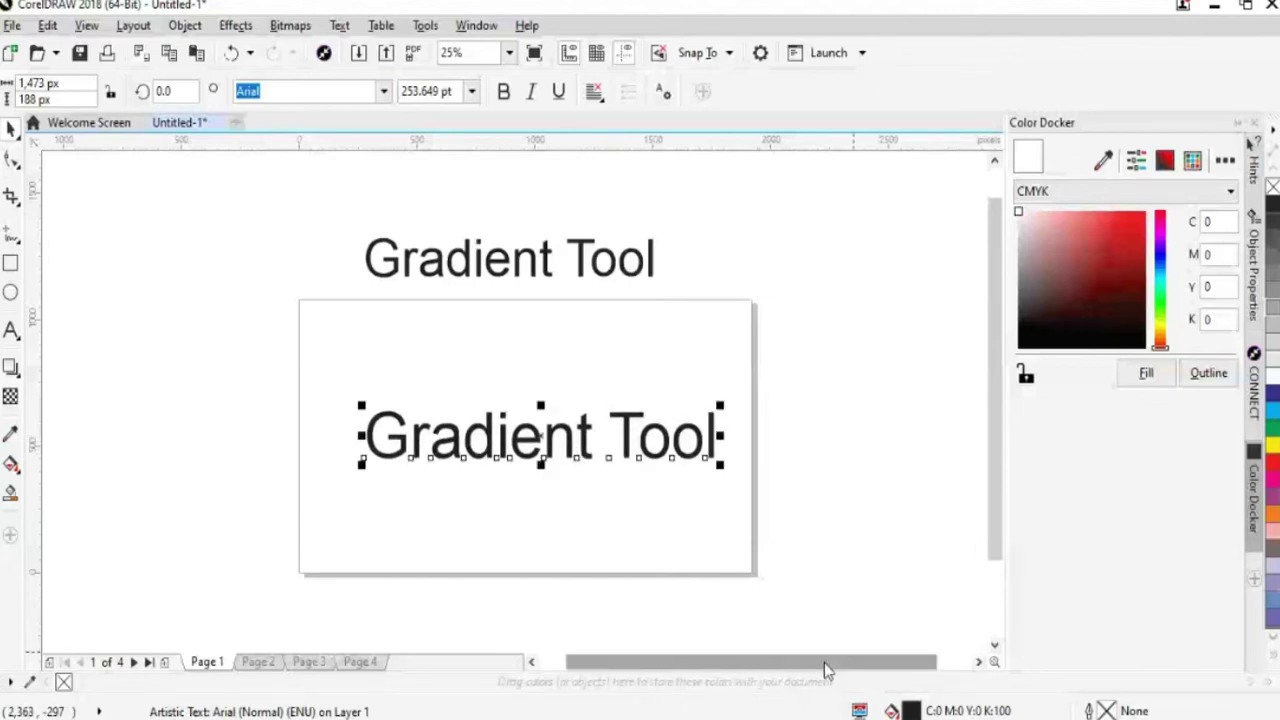
pyautogui.moveTo(826, 670); pyautogui.dragTo(830, 670)
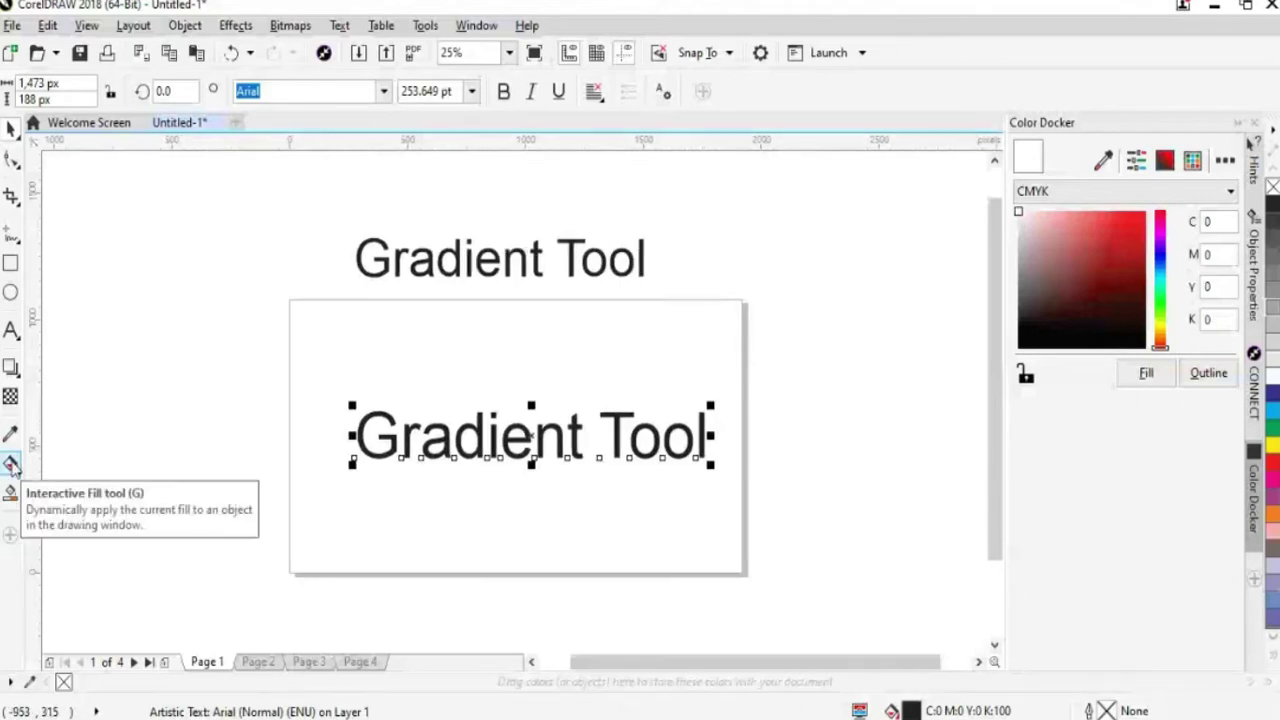
# Try a left-to-right fountain fill on the enlarged text with the Interactive Fill tool and undo it
pyautogui.click(11, 464)
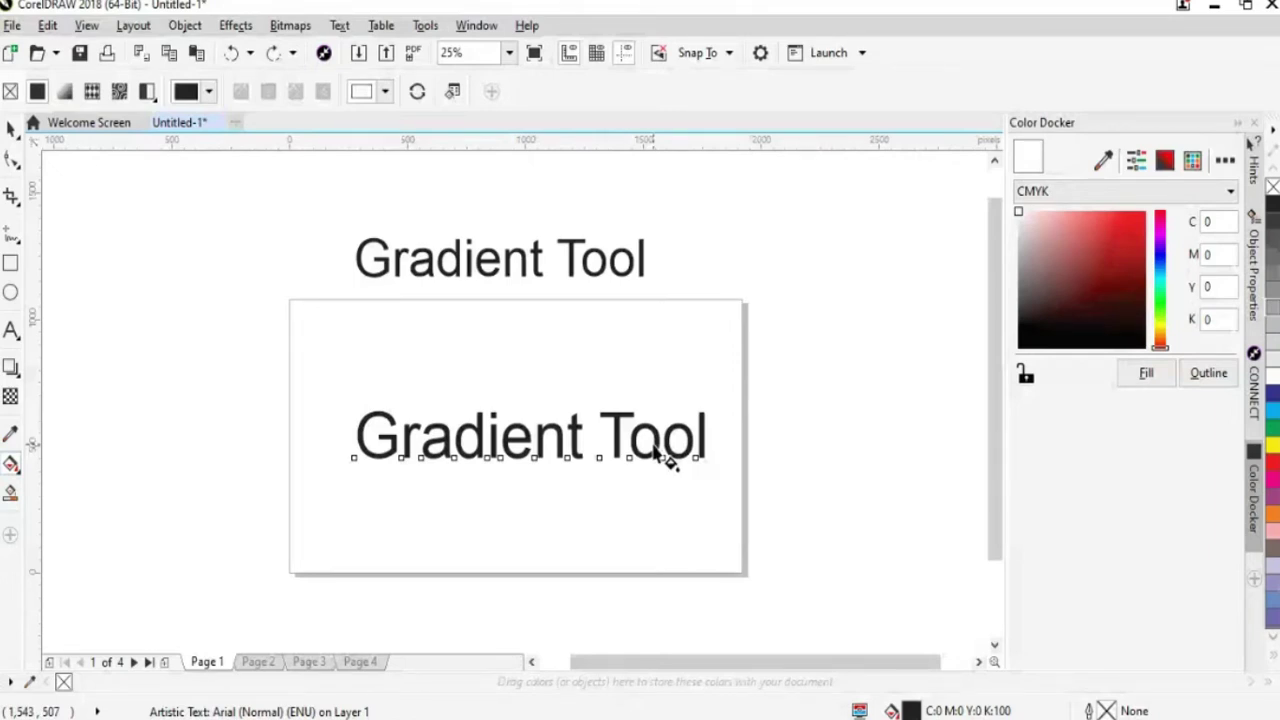
pyautogui.scroll(-1, 392, 424)
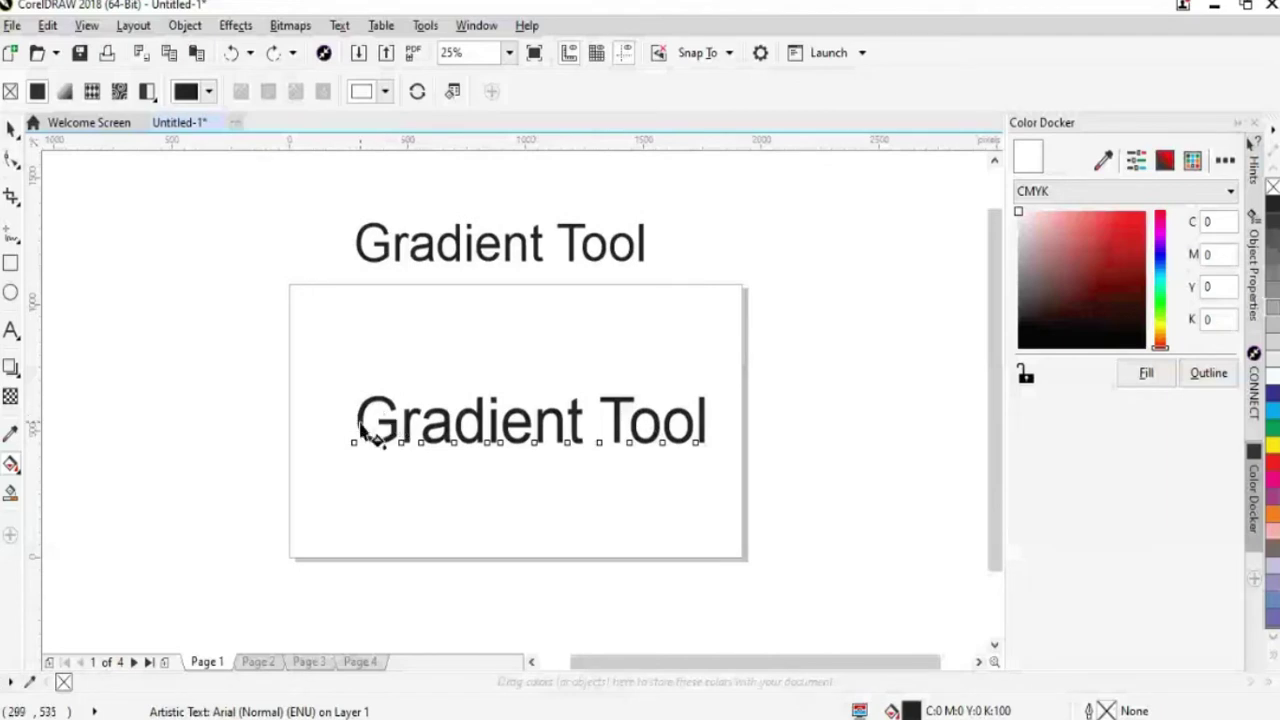
pyautogui.moveTo(362, 424); pyautogui.dragTo(685, 449)
pyautogui.click(492, 440)
pyautogui.hotkey('ctrl', 'z')
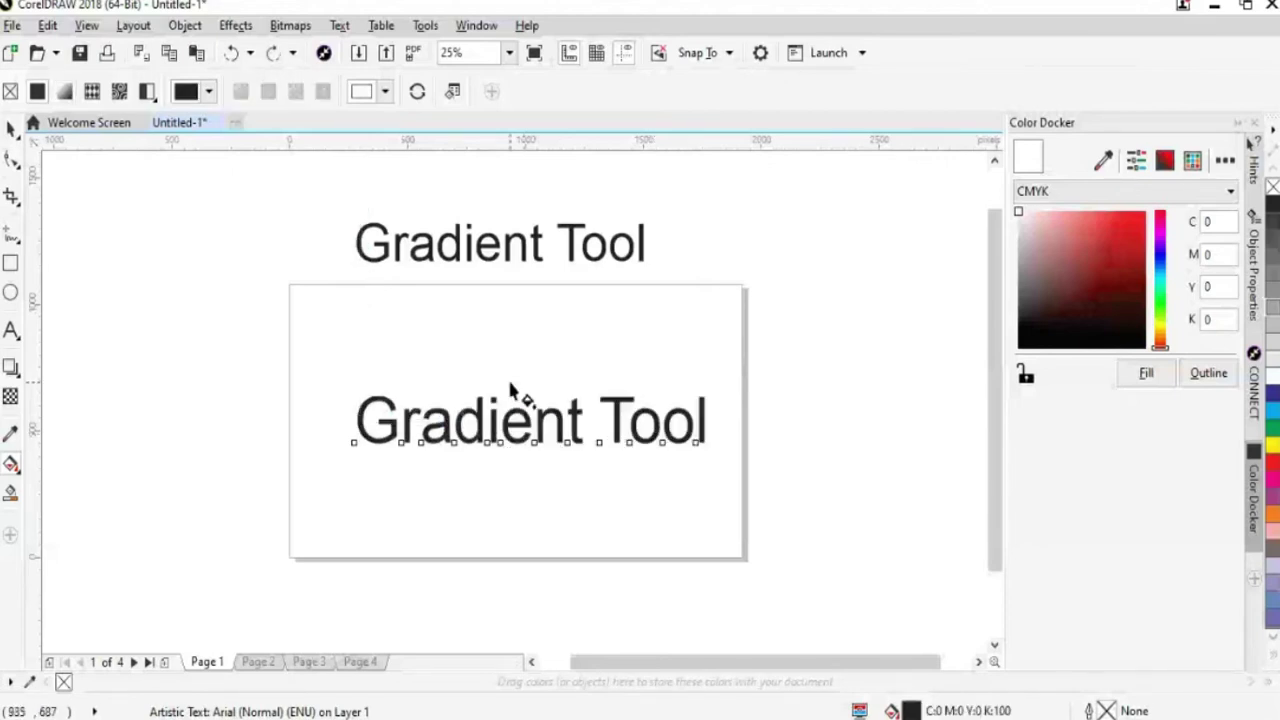
# Try a top-to-bottom fountain fill on the enlarged text and undo it
pyautogui.moveTo(510, 360); pyautogui.dragTo(518, 494)
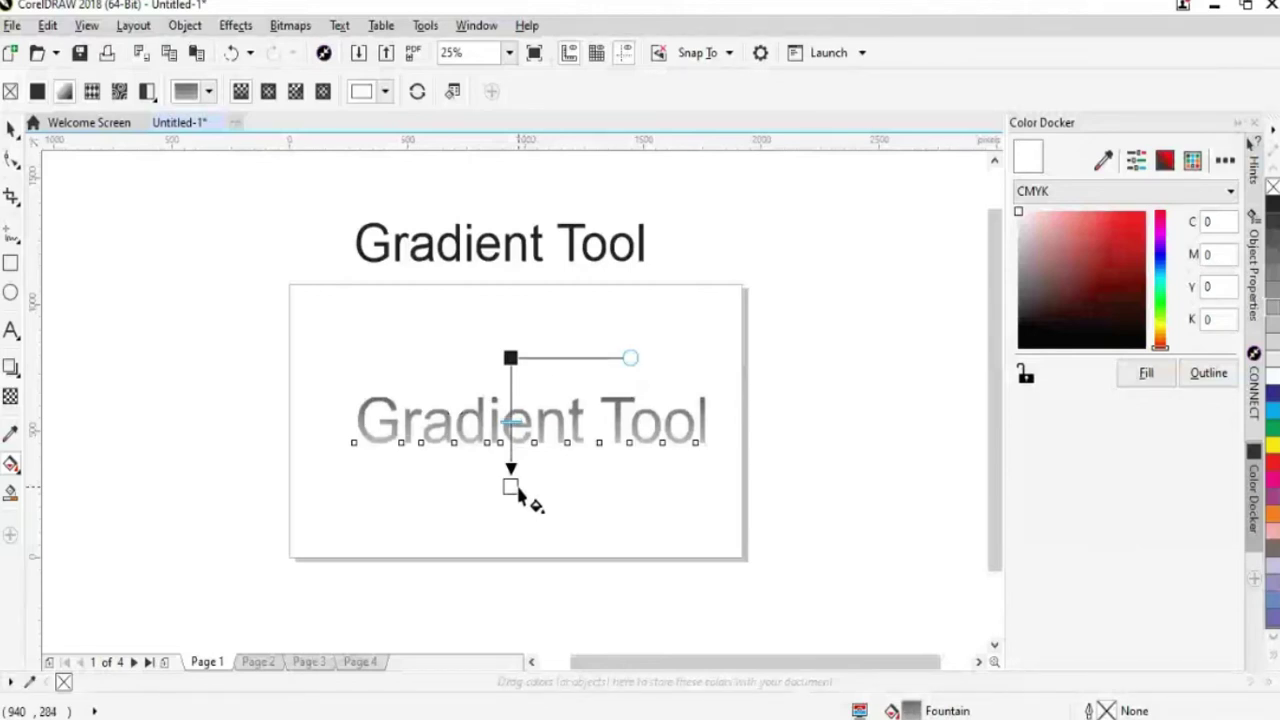
pyautogui.moveTo(518, 490); pyautogui.dragTo(512, 505)
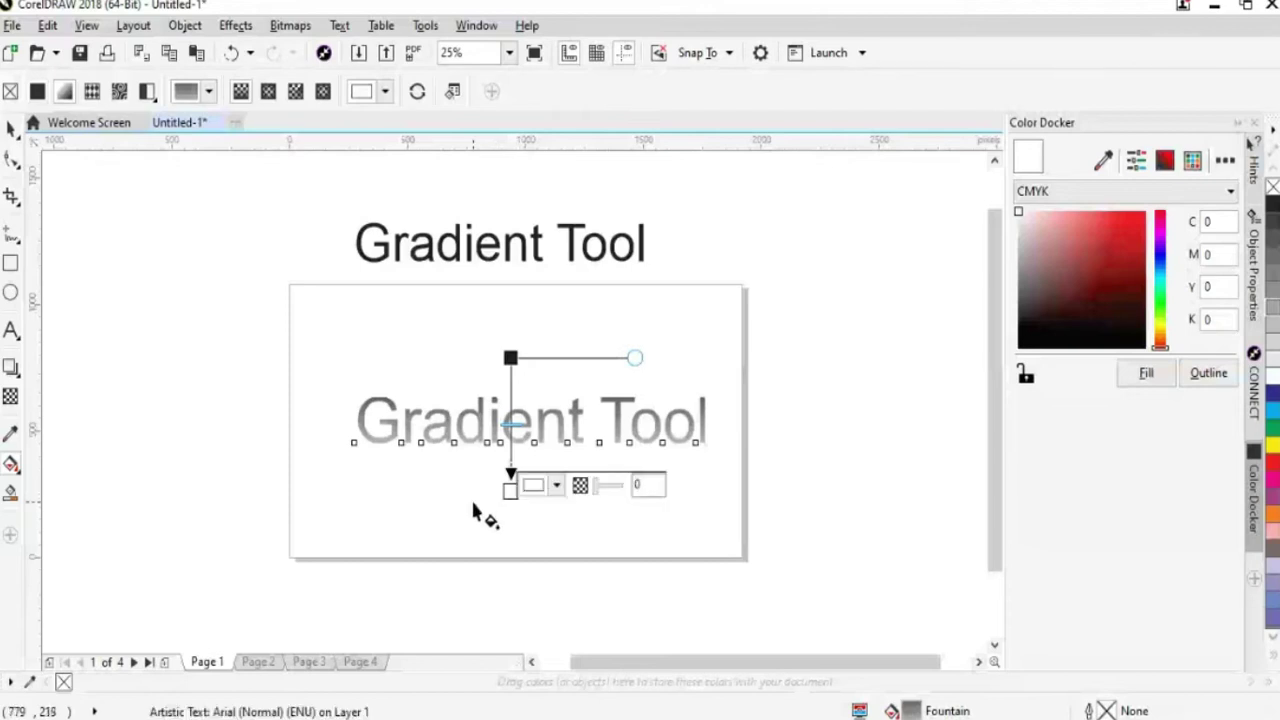
pyautogui.hotkey('ctrl', 'z')
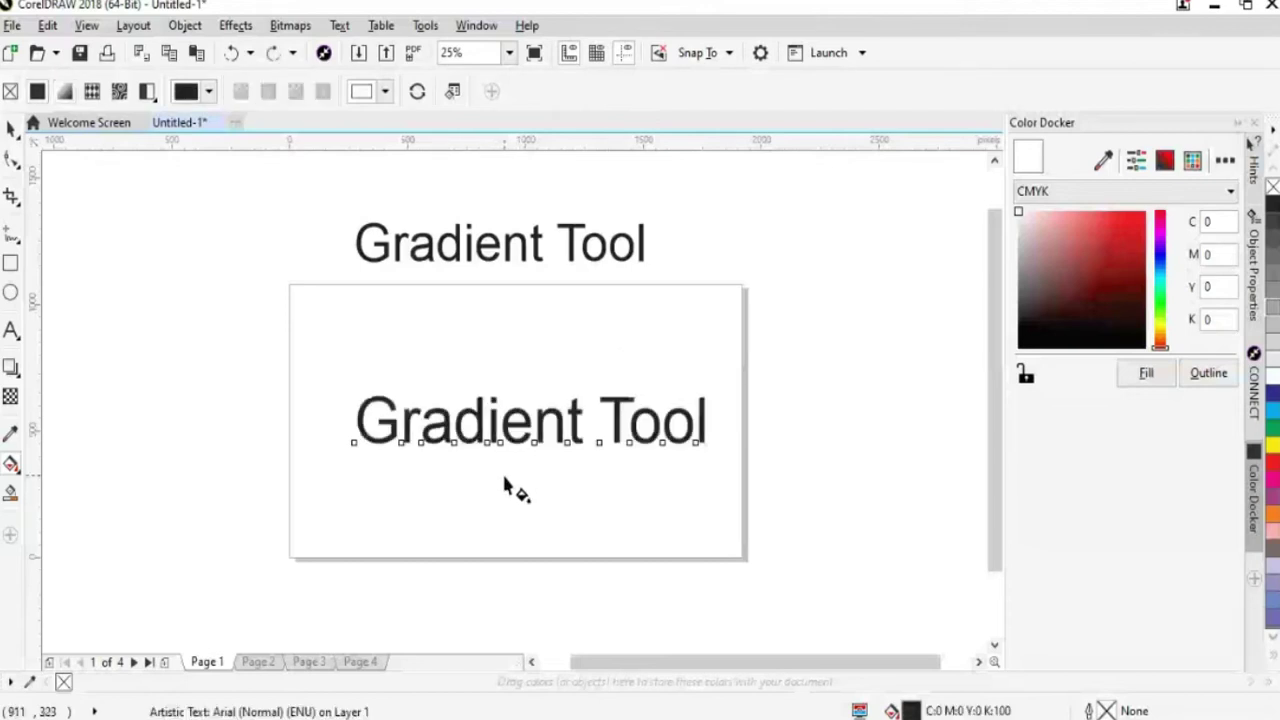
# Apply a black-to-white fountain fill to the enlarged text and orient it horizontally from left to right
pyautogui.moveTo(506, 476); pyautogui.dragTo(508, 332)
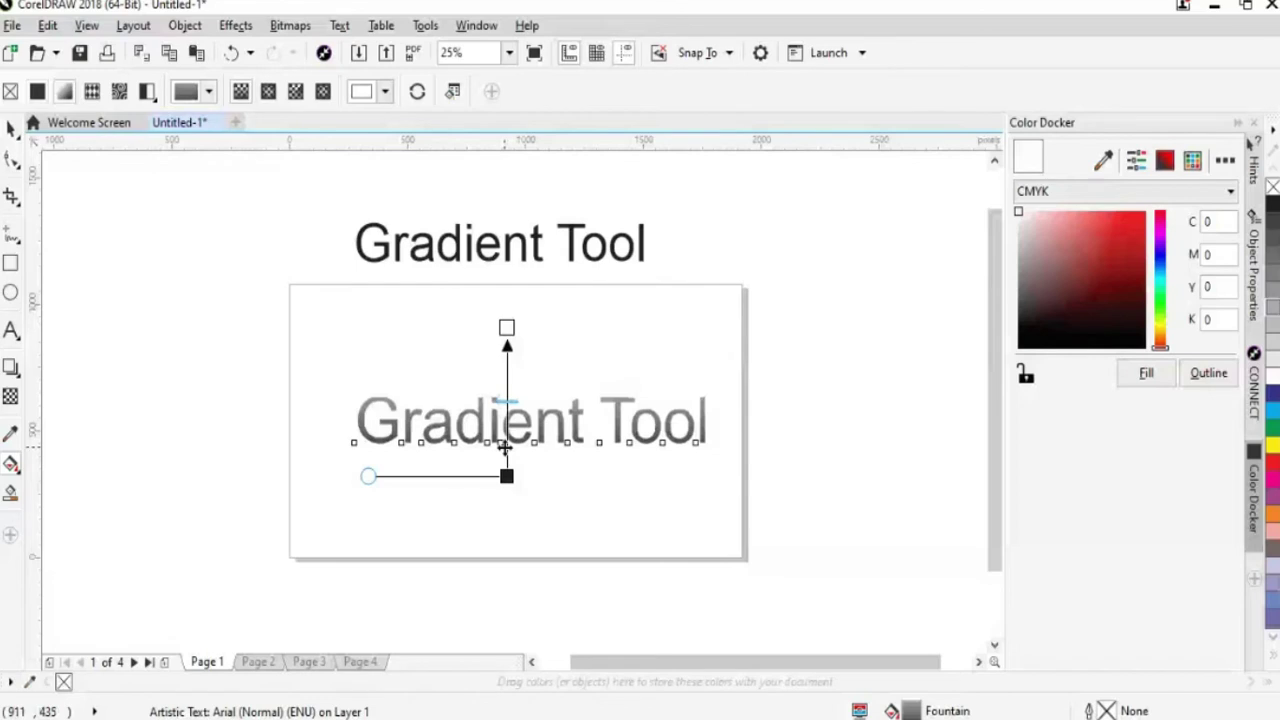
pyautogui.moveTo(505, 447); pyautogui.dragTo(354, 471)
pyautogui.click(435, 505)
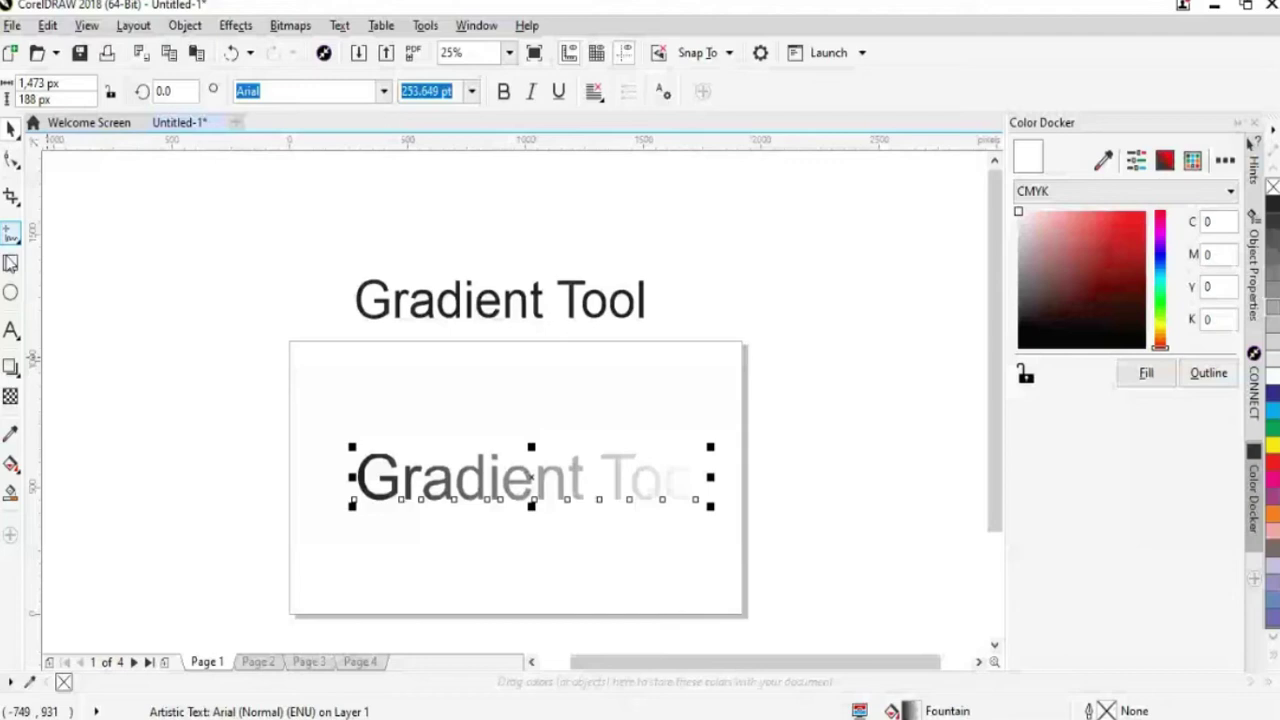
# Change the start color of the text's horizontal gradient from the first letter to a muted pink
pyautogui.press('g')
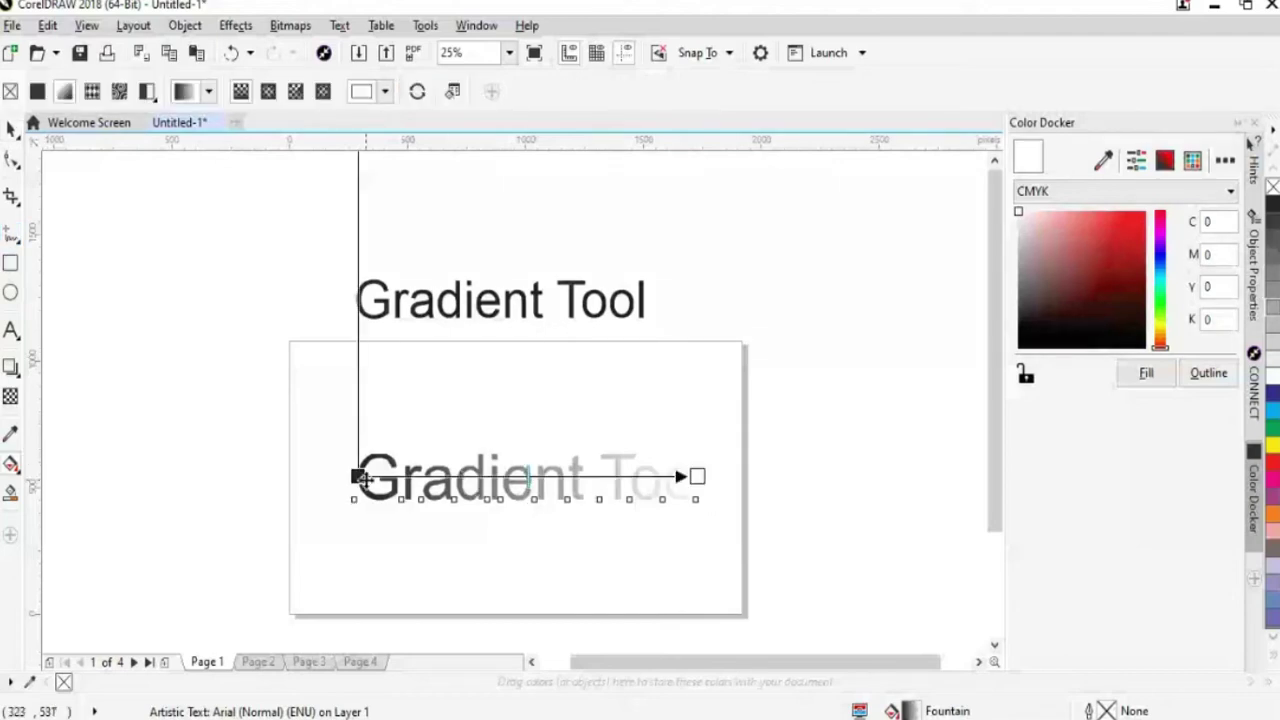
pyautogui.click(697, 476)
pyautogui.click(356, 476)
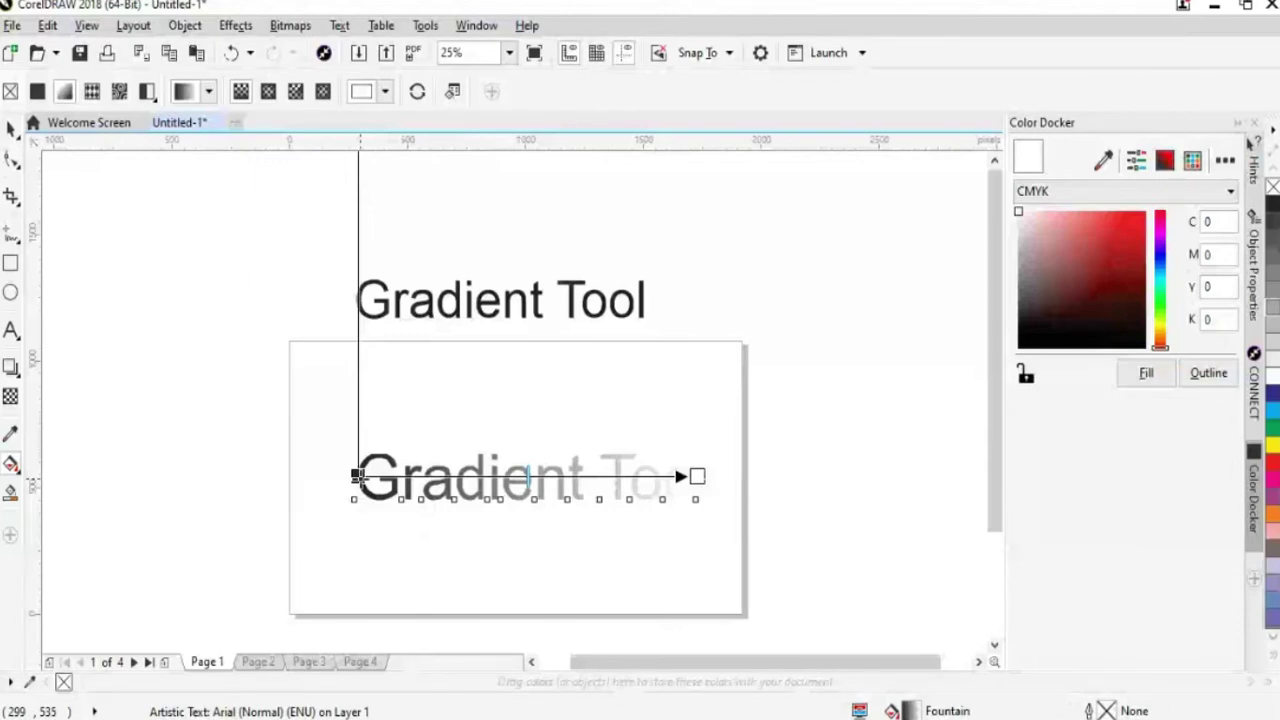
pyautogui.click(356, 476)
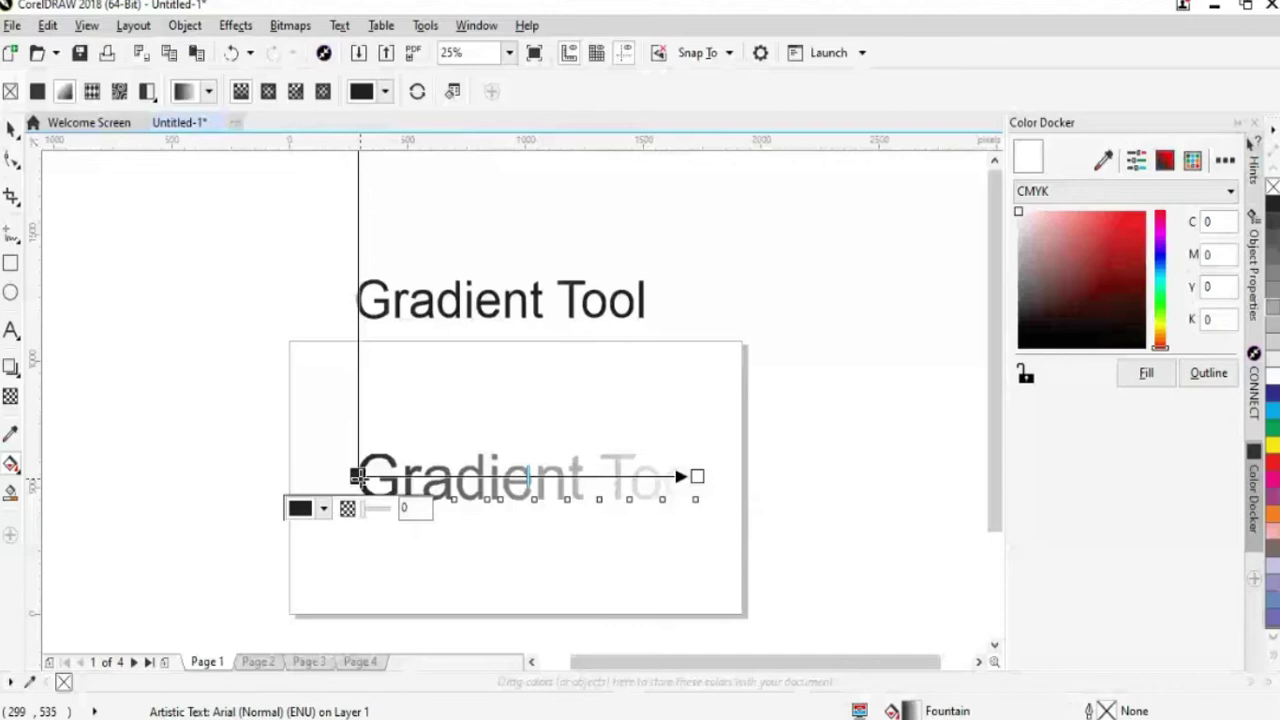
pyautogui.click(323, 508)
pyautogui.moveTo(356, 400); pyautogui.dragTo(354, 371)
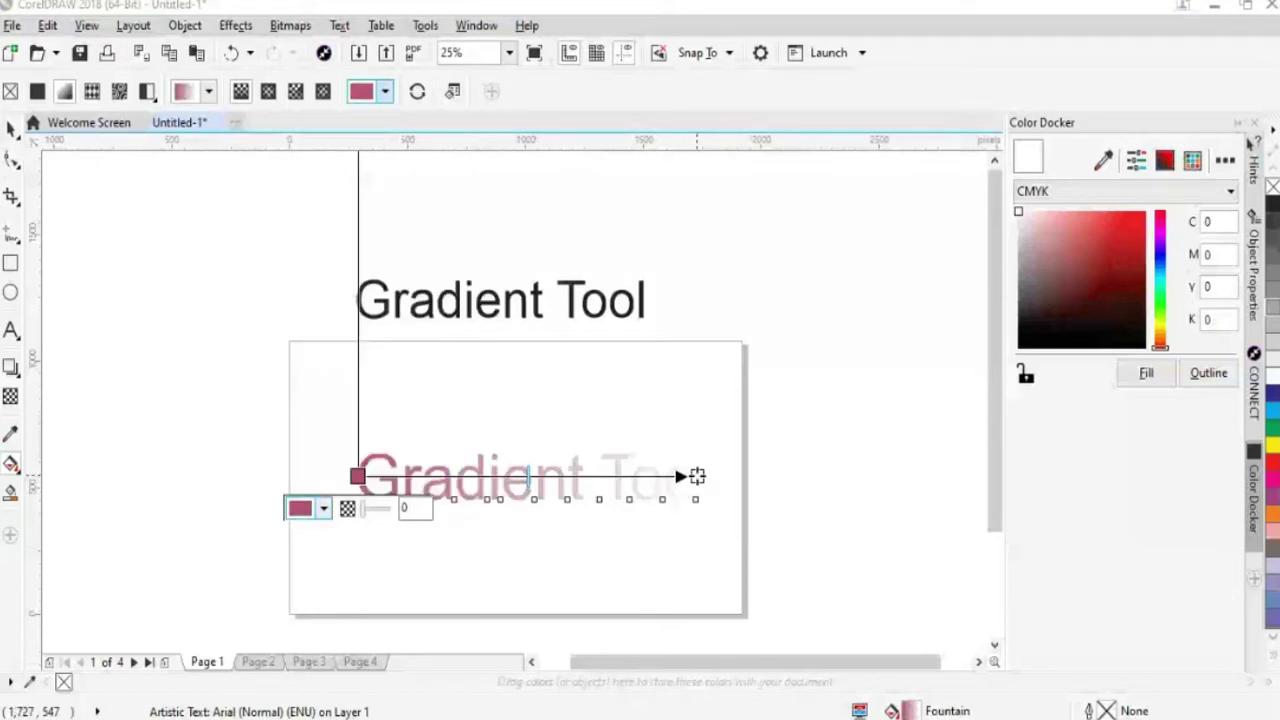
# Change the end color of the text's gradient to black
pyautogui.click(697, 476)
pyautogui.click(663, 508)
pyautogui.click(663, 431)
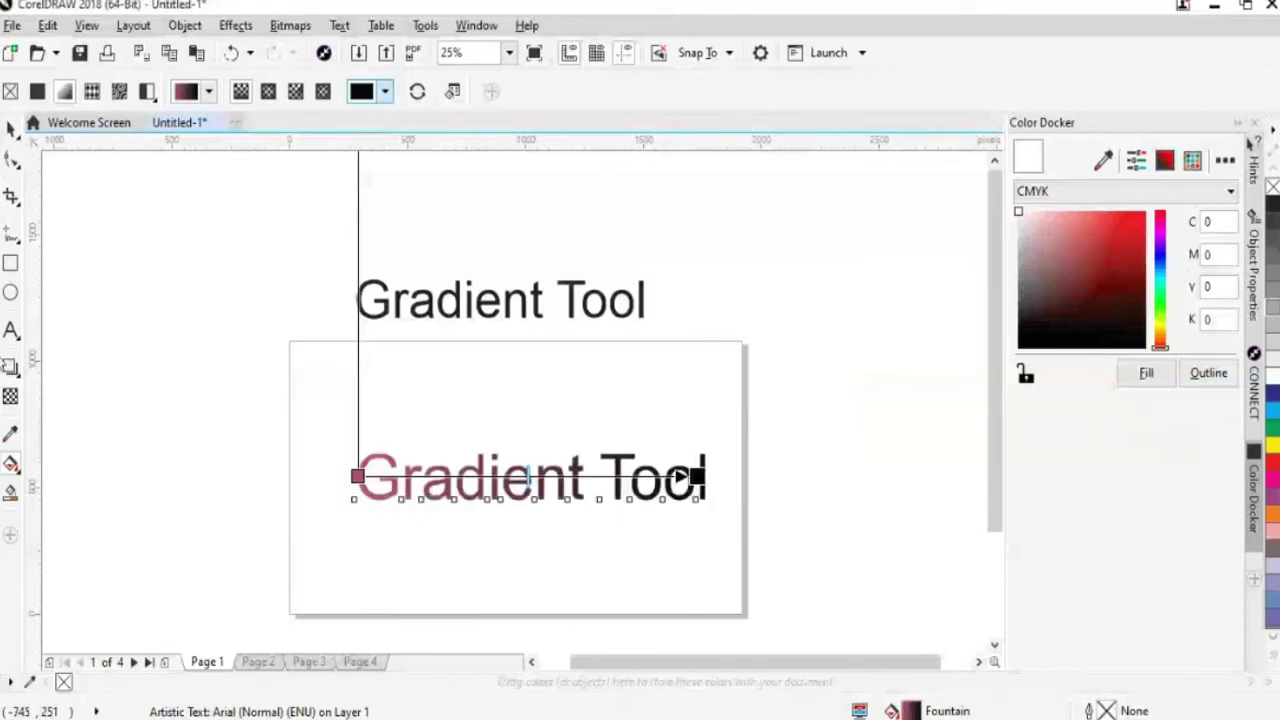
# Try transparency values of 52, 76 and 14 on the gradient's pink start color
pyautogui.click(357, 476)
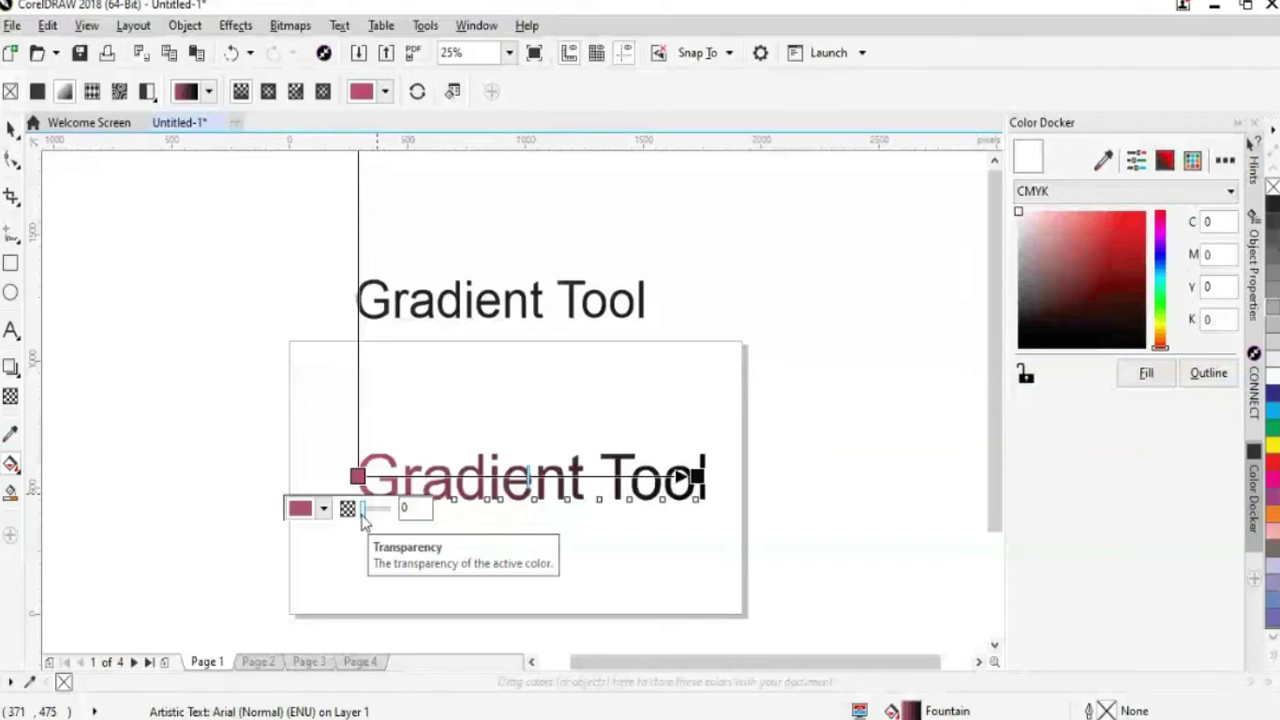
pyautogui.click(362, 512)
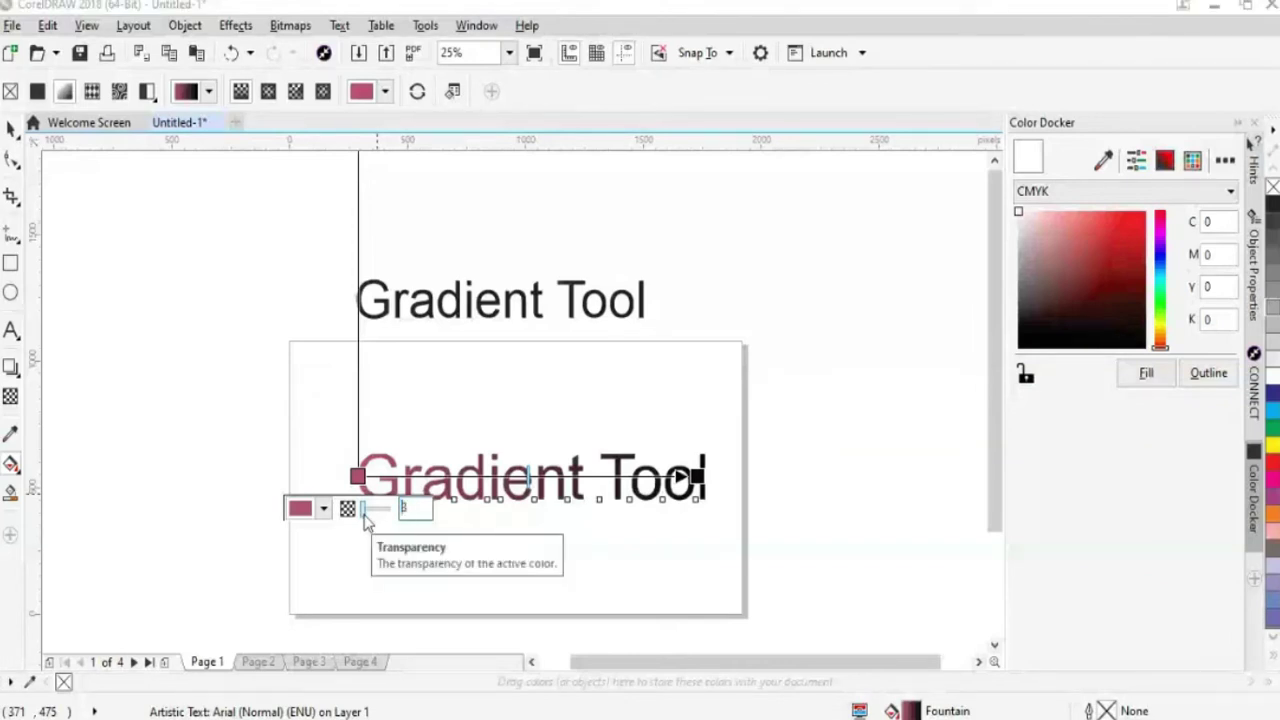
pyautogui.moveTo(364, 514); pyautogui.dragTo(384, 508)
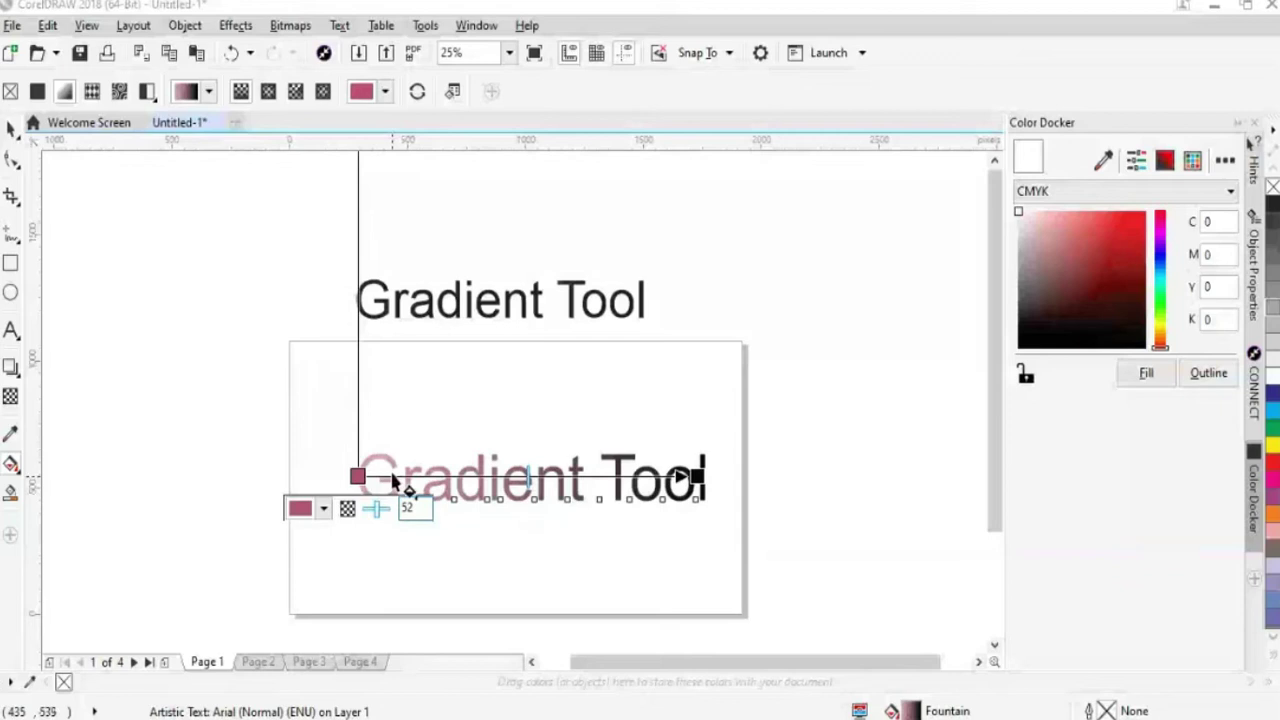
pyautogui.moveTo(384, 512); pyautogui.dragTo(389, 510)
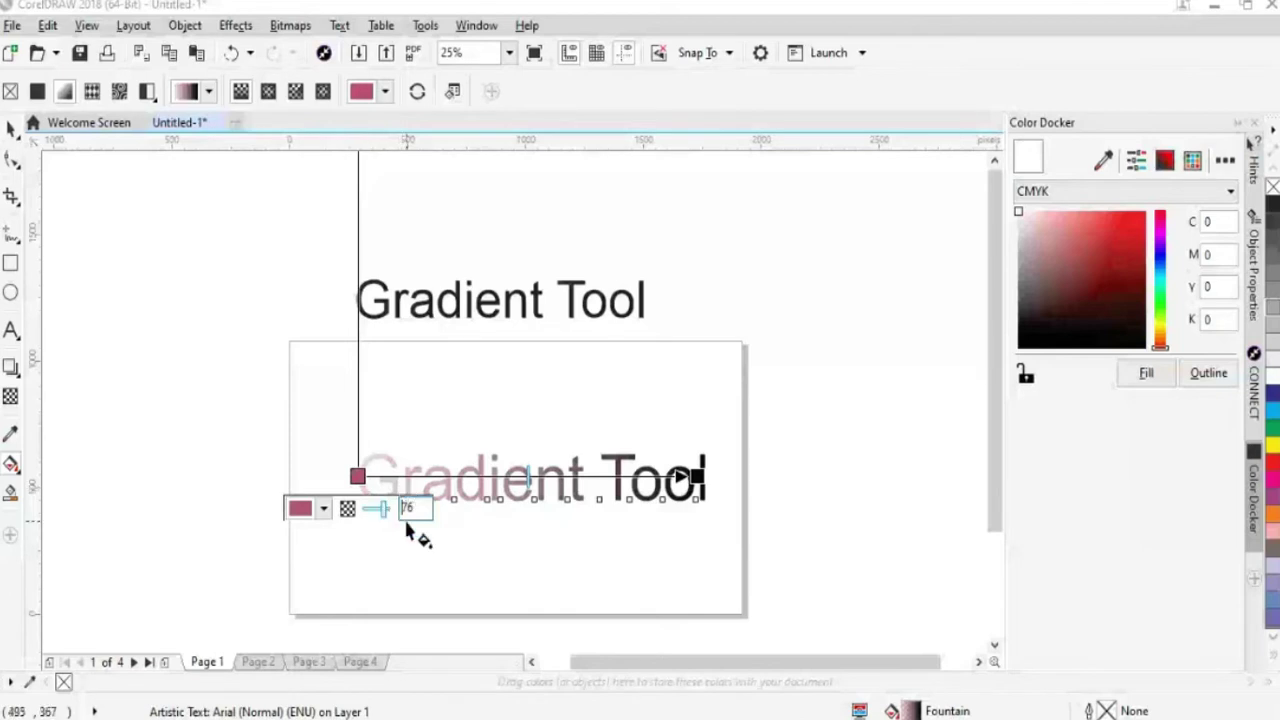
pyautogui.moveTo(386, 510)
pyautogui.mouseDown()
pyautogui.moveTo(392, 528)
pyautogui.moveTo(370, 521)
pyautogui.mouseUp()
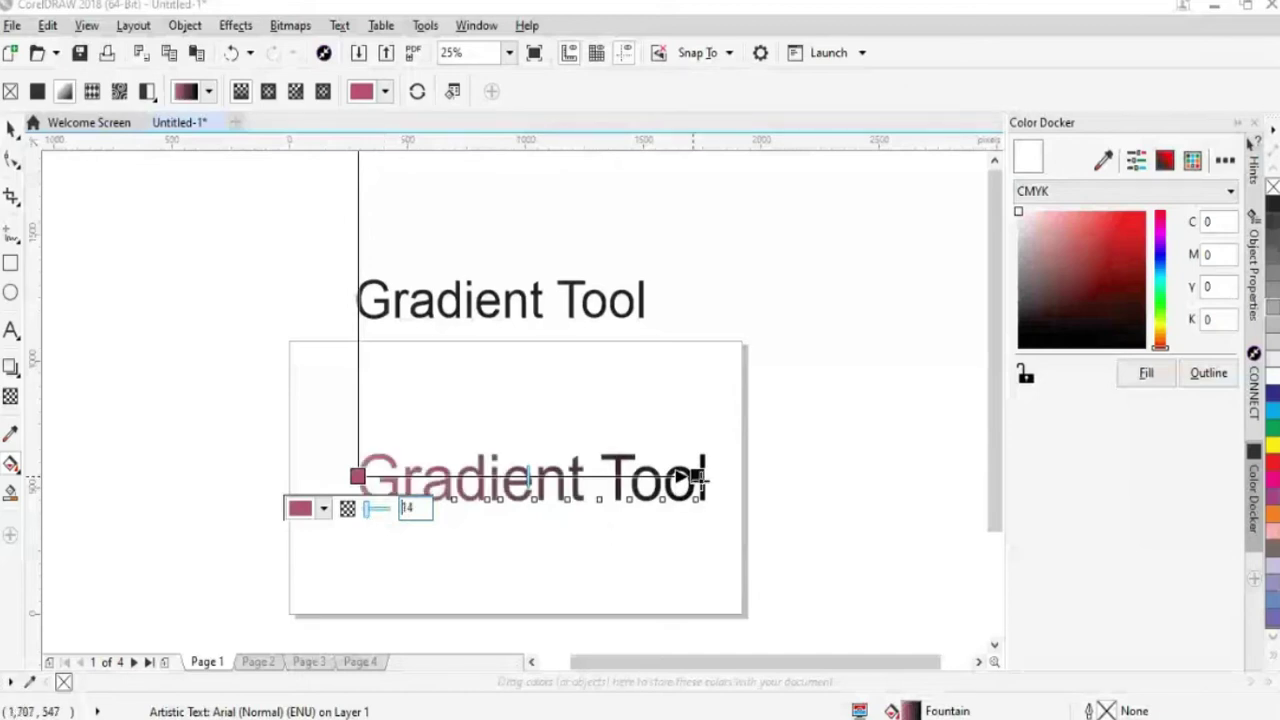
# Vary the transparency of the gradient's black end color through 52, 90, 100 and 79
pyautogui.click(697, 479)
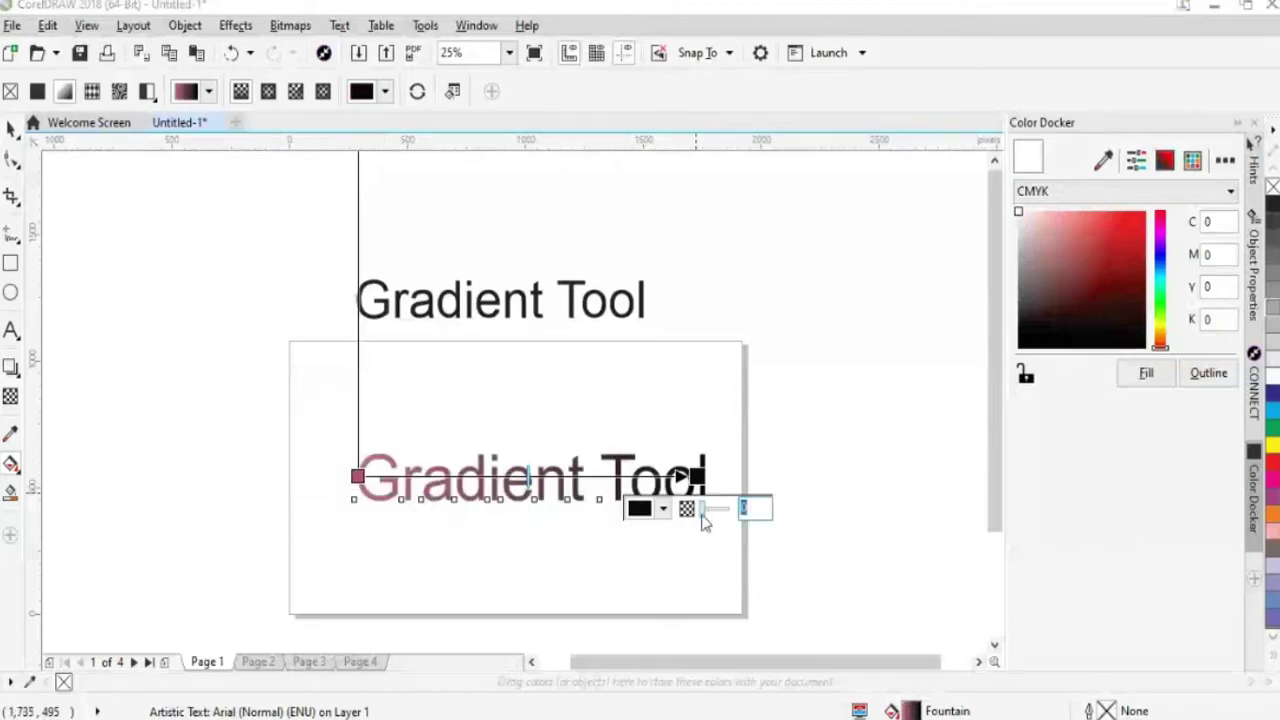
pyautogui.moveTo(708, 509); pyautogui.dragTo(716, 510)
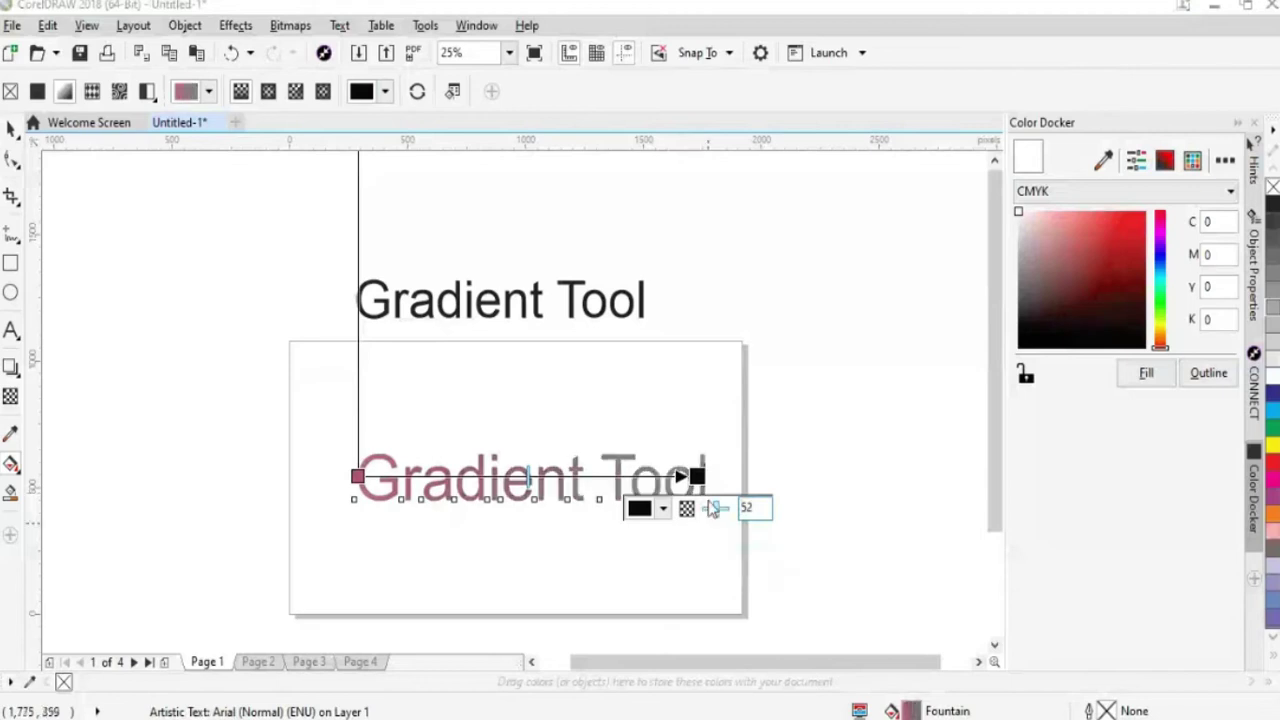
pyautogui.moveTo(717, 516); pyautogui.dragTo(726, 516)
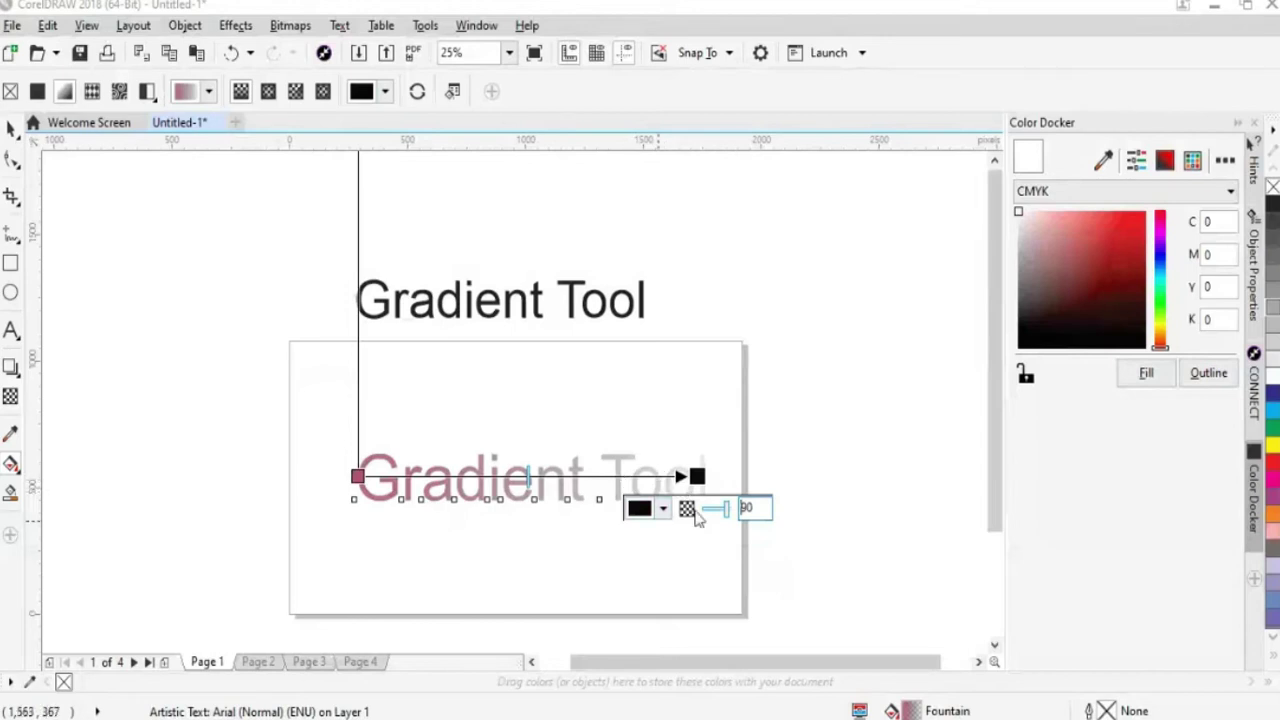
pyautogui.moveTo(725, 516); pyautogui.dragTo(738, 516)
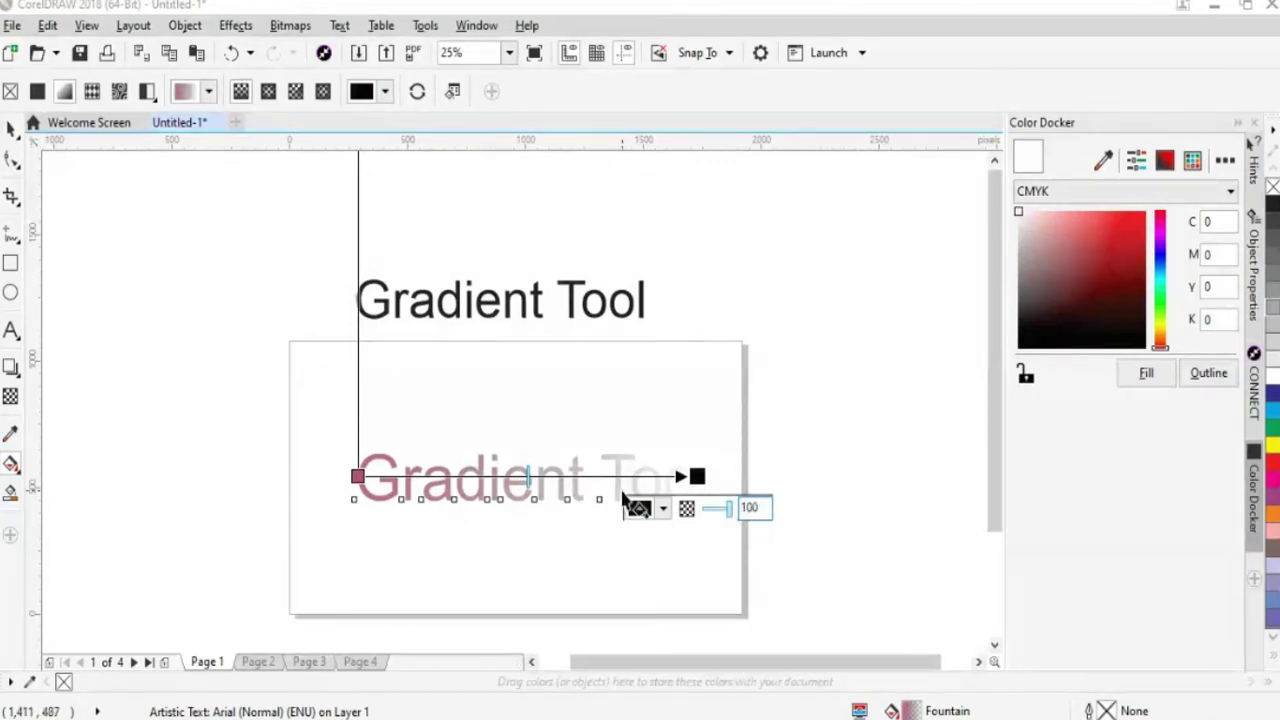
pyautogui.moveTo(731, 518); pyautogui.dragTo(724, 516)
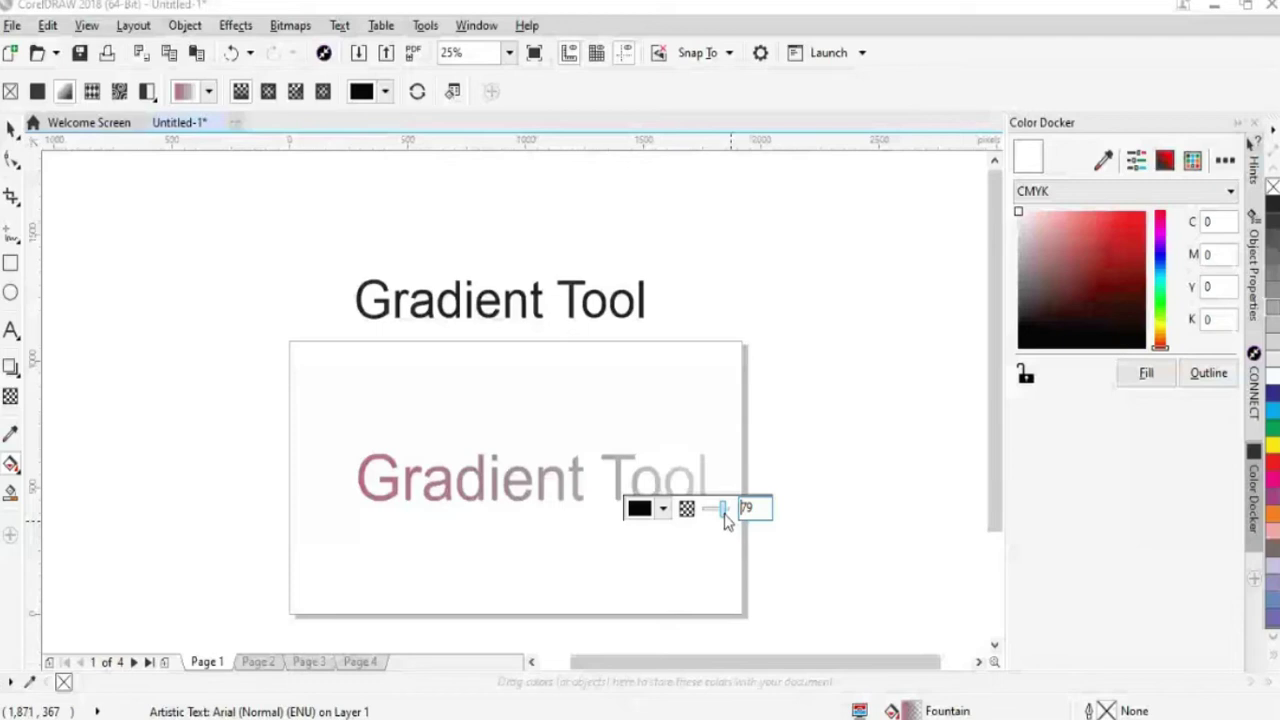
# Add an intermediate color node near the middle of the text's gradient and color it blue
pyautogui.click(357, 476)
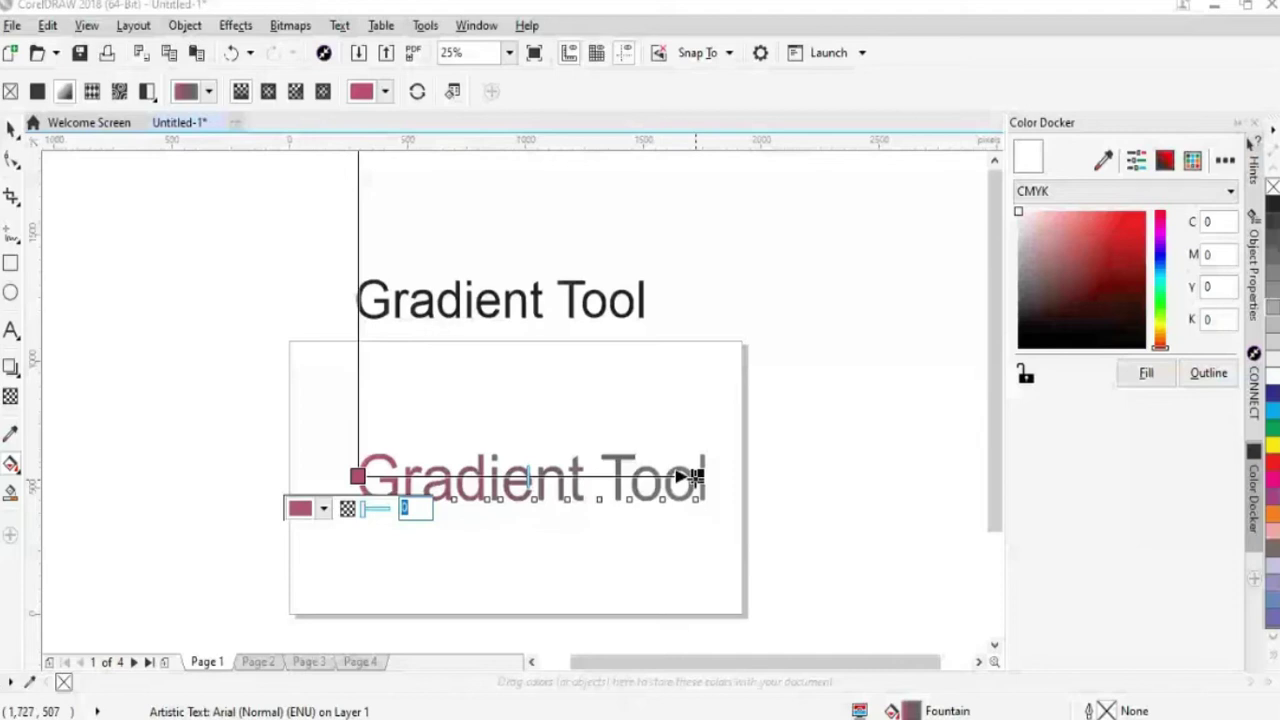
pyautogui.click(490, 475)
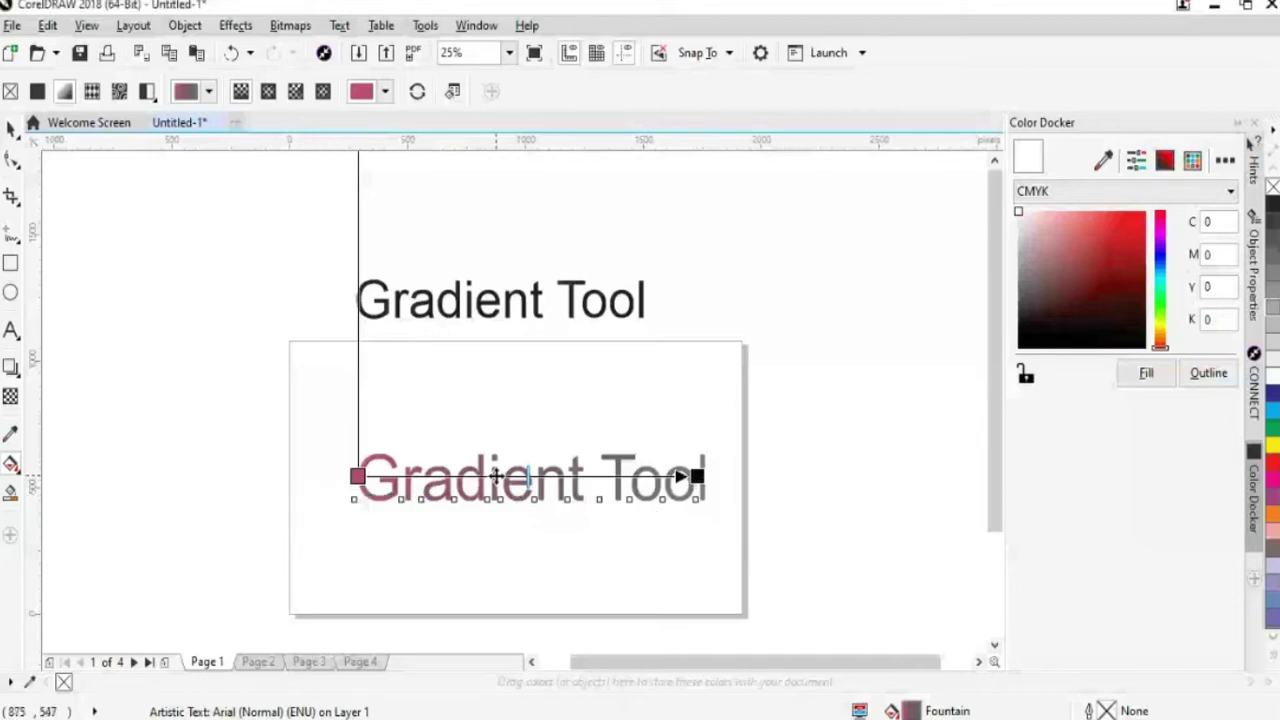
pyautogui.doubleClick(497, 476)
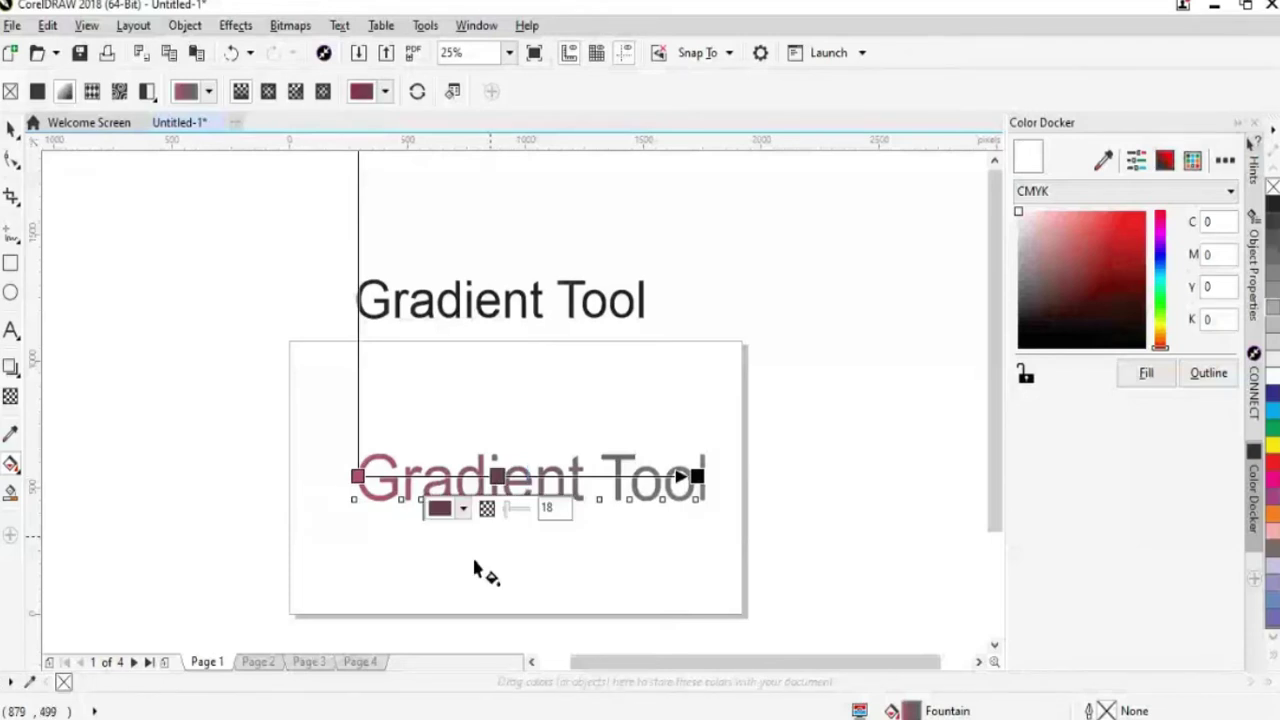
pyautogui.click(464, 509)
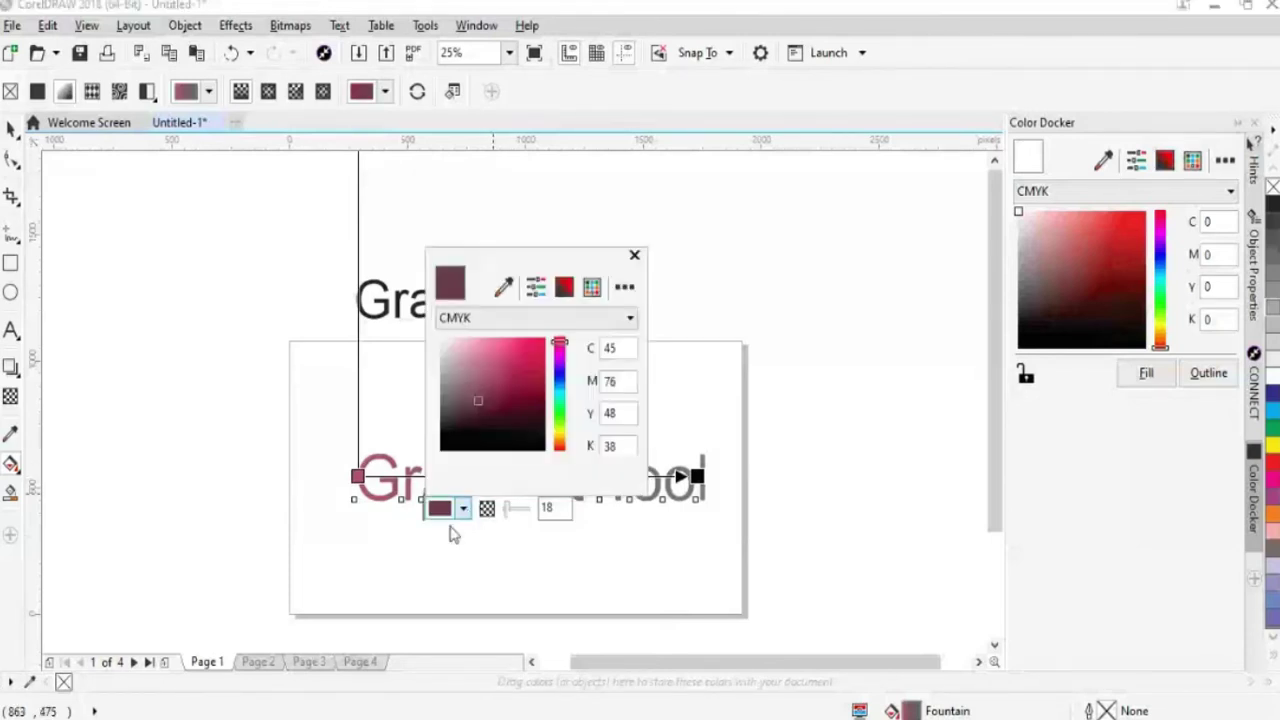
pyautogui.click(560, 386)
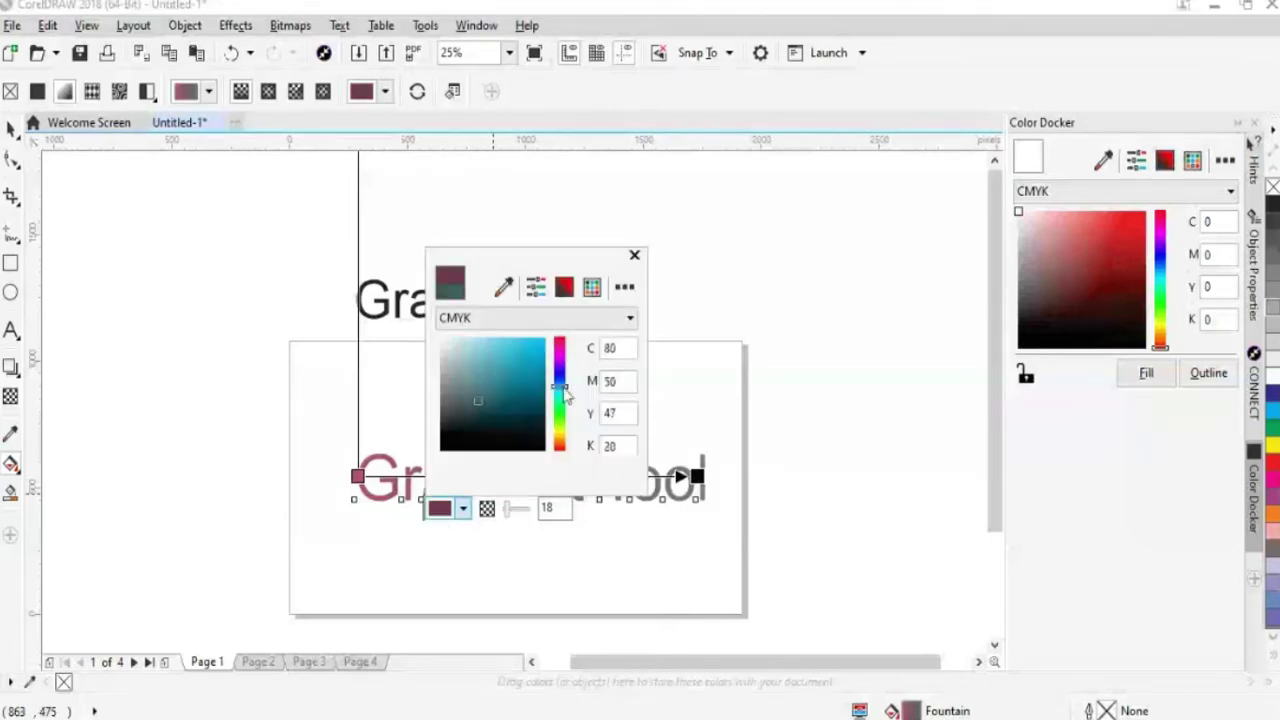
pyautogui.moveTo(565, 395); pyautogui.dragTo(530, 372)
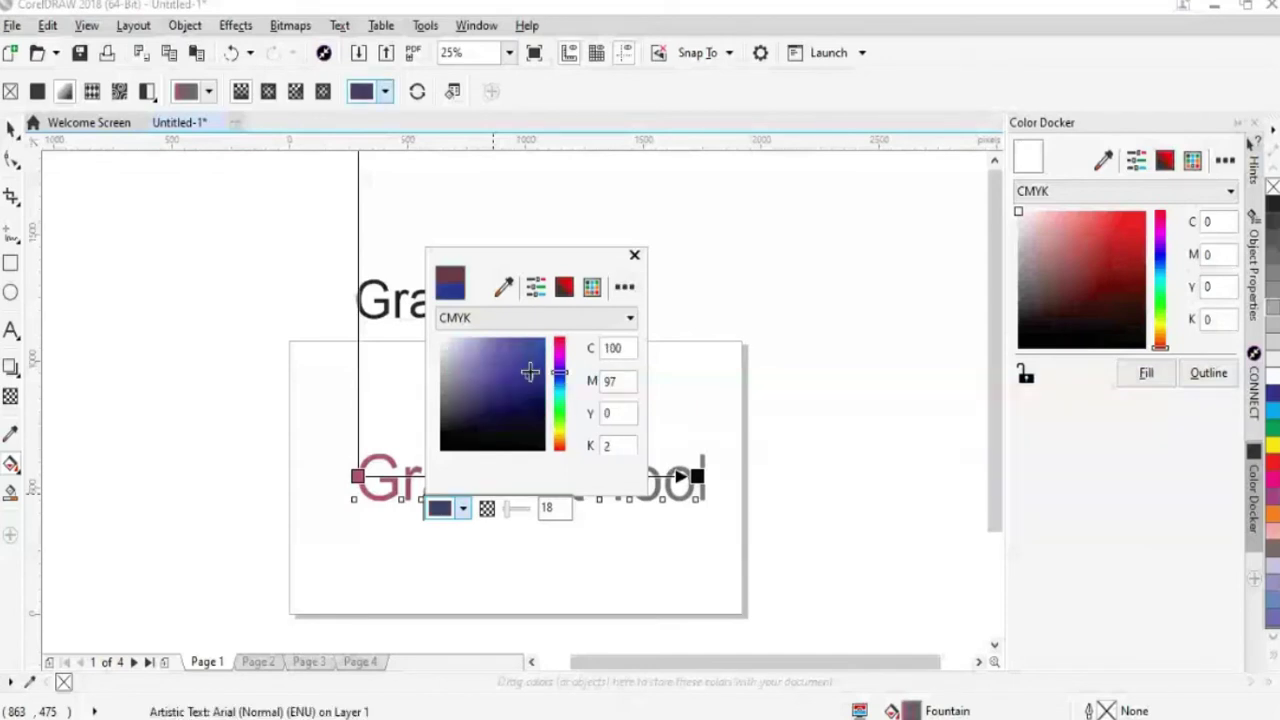
pyautogui.click(534, 362)
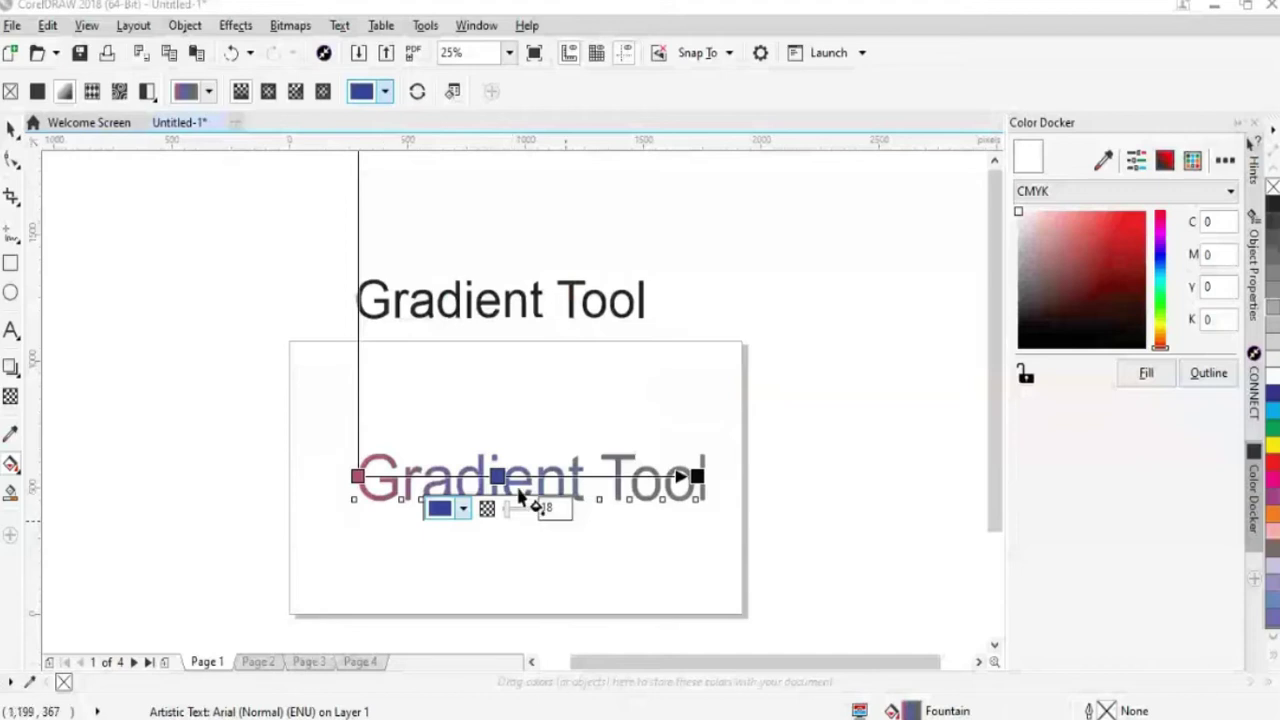
# Add a second intermediate node between the gradient's blue and black nodes and color it green
pyautogui.doubleClick(605, 478)
pyautogui.click(572, 509)
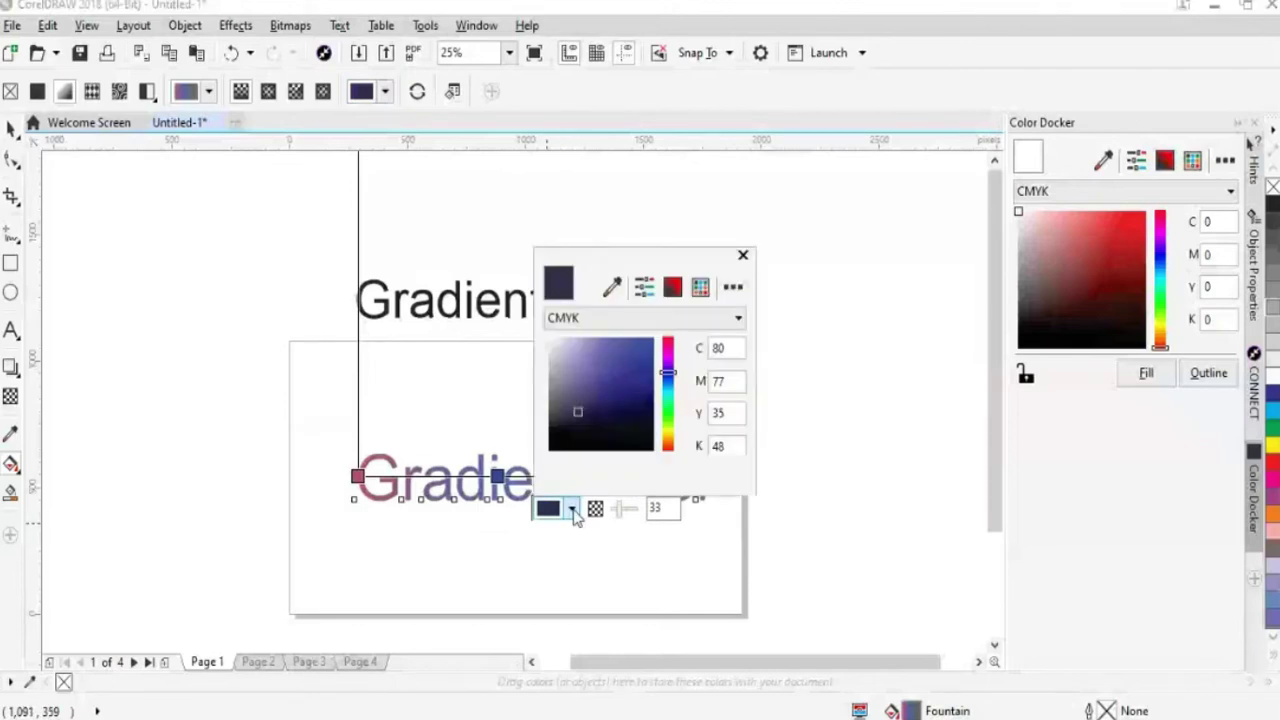
pyautogui.click(668, 413)
pyautogui.click(644, 348)
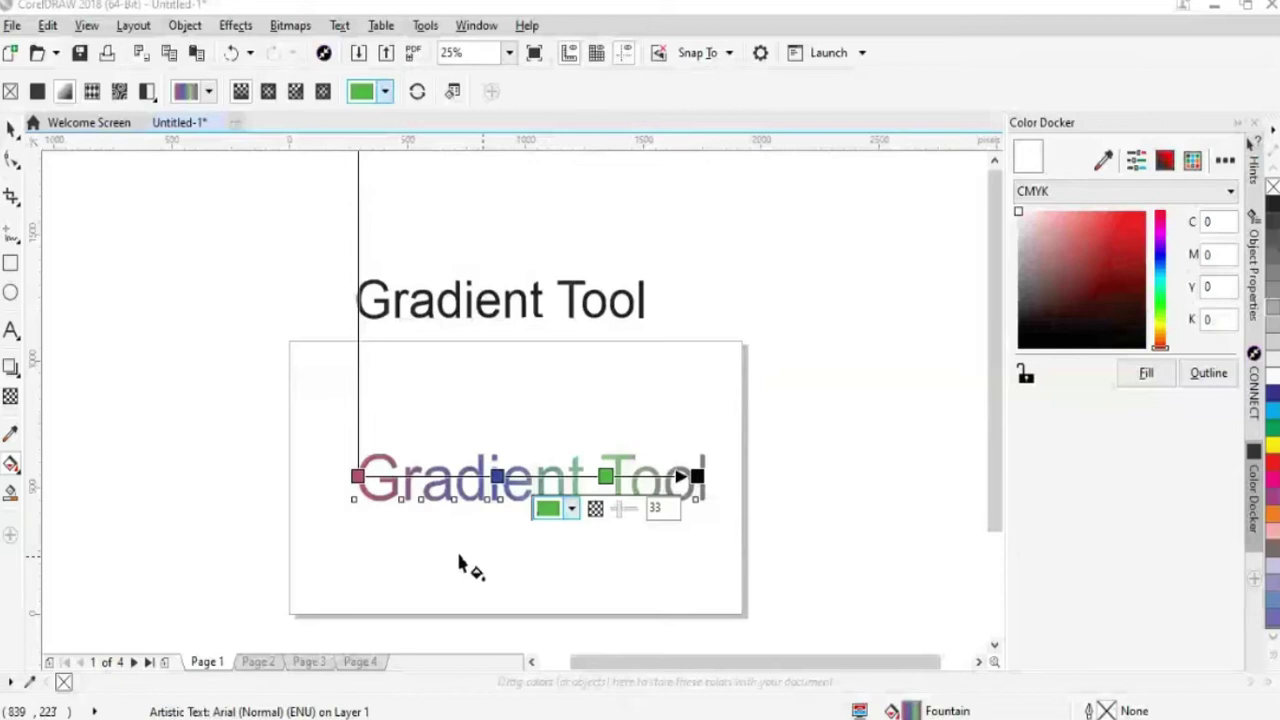
# Remove the blue node from the text's gradient and slide the green node toward the middle
pyautogui.doubleClick(497, 476)
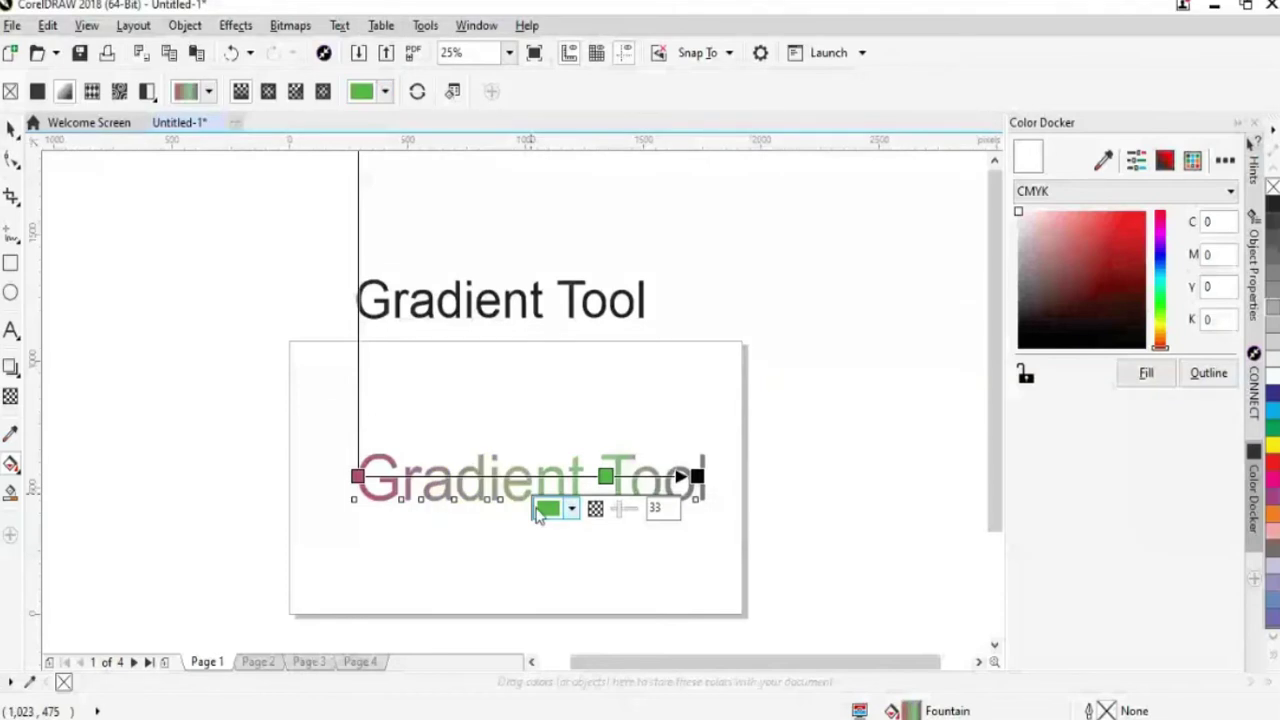
pyautogui.moveTo(606, 476); pyautogui.dragTo(544, 476)
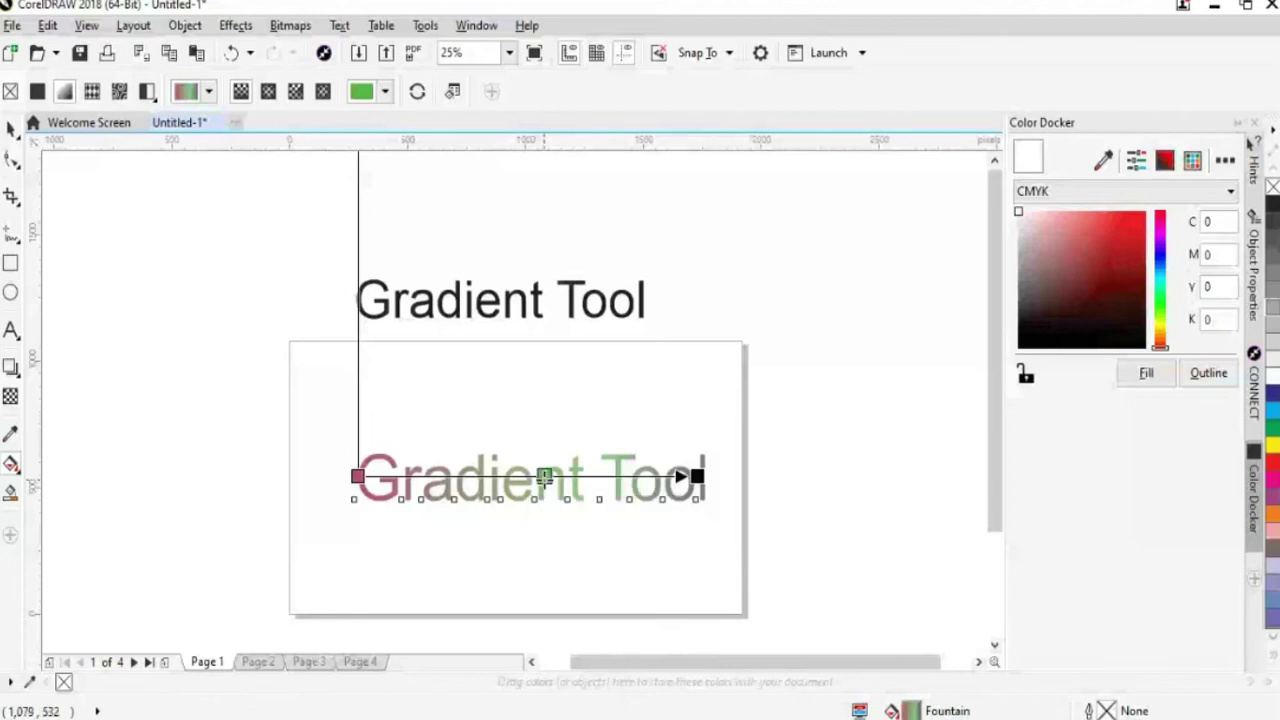
pyautogui.moveTo(544, 476)
pyautogui.mouseDown()
pyautogui.moveTo(532, 477)
pyautogui.moveTo(558, 476)
pyautogui.mouseUp()
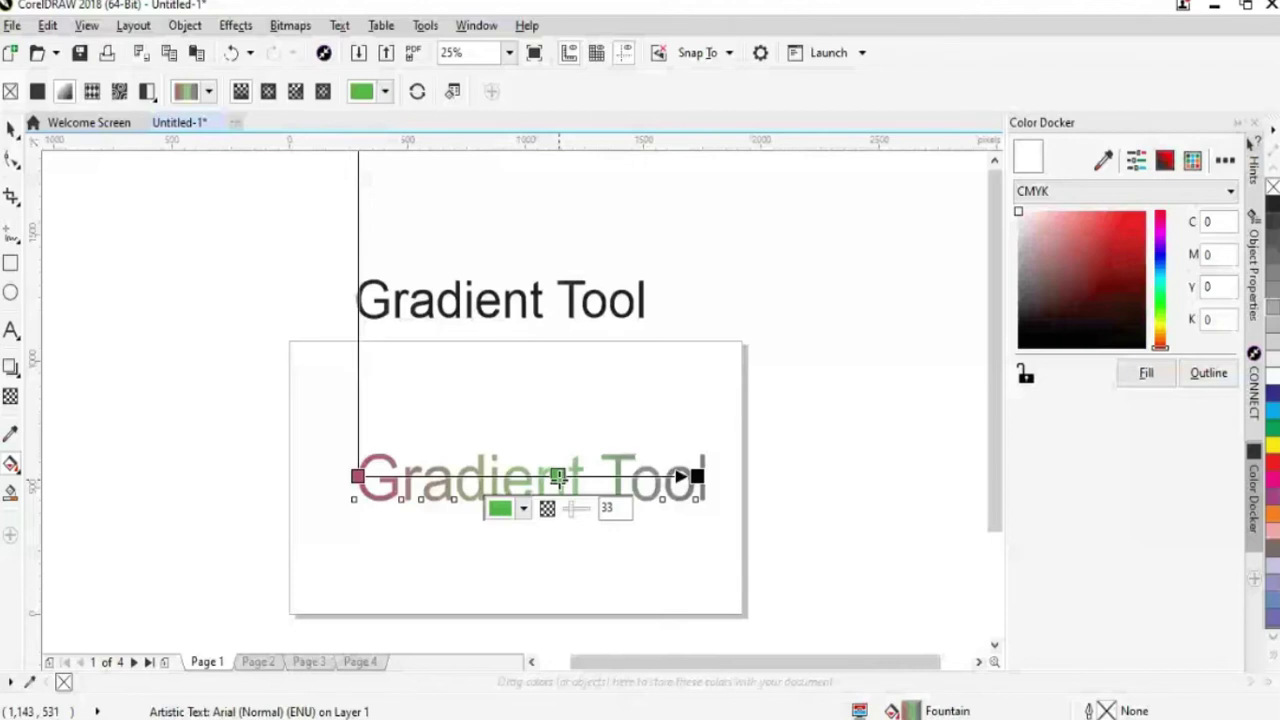
# Shorten the gradient by moving its black end to mid-word in Gradient, and stretch it back out to the text's last letter
pyautogui.moveTo(697, 476); pyautogui.dragTo(486, 476)
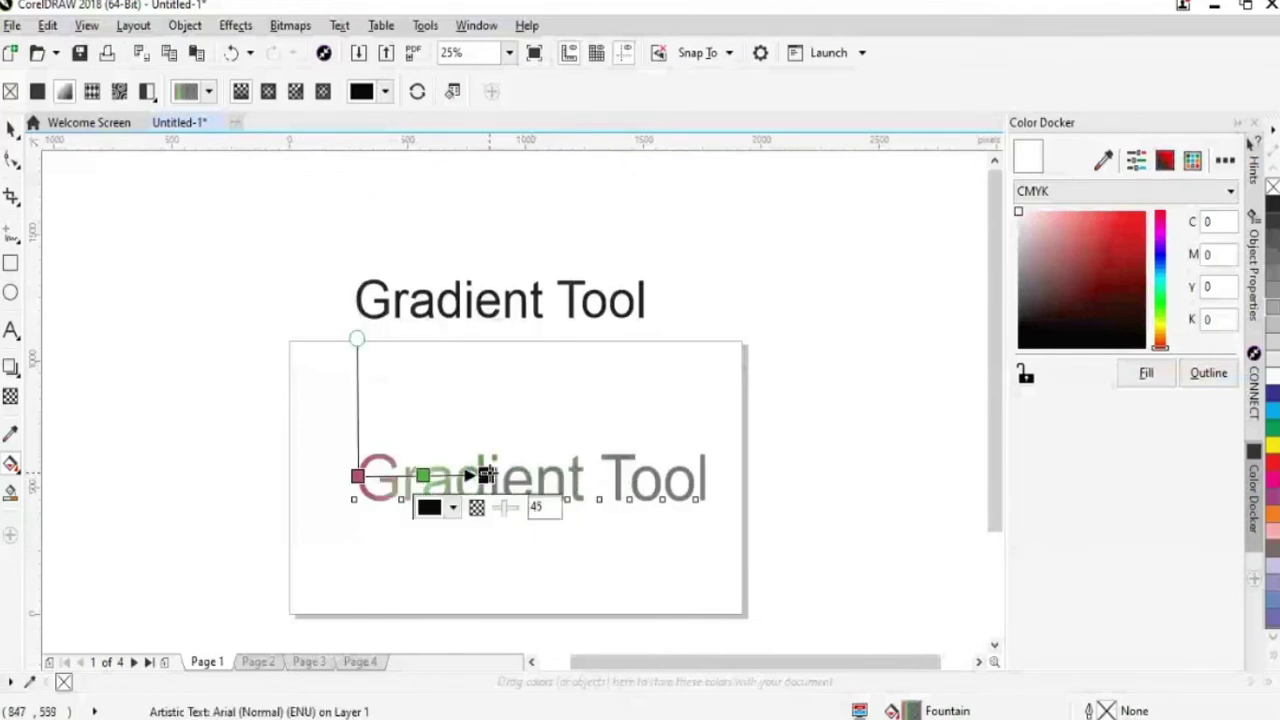
pyautogui.moveTo(486, 476); pyautogui.dragTo(709, 476)
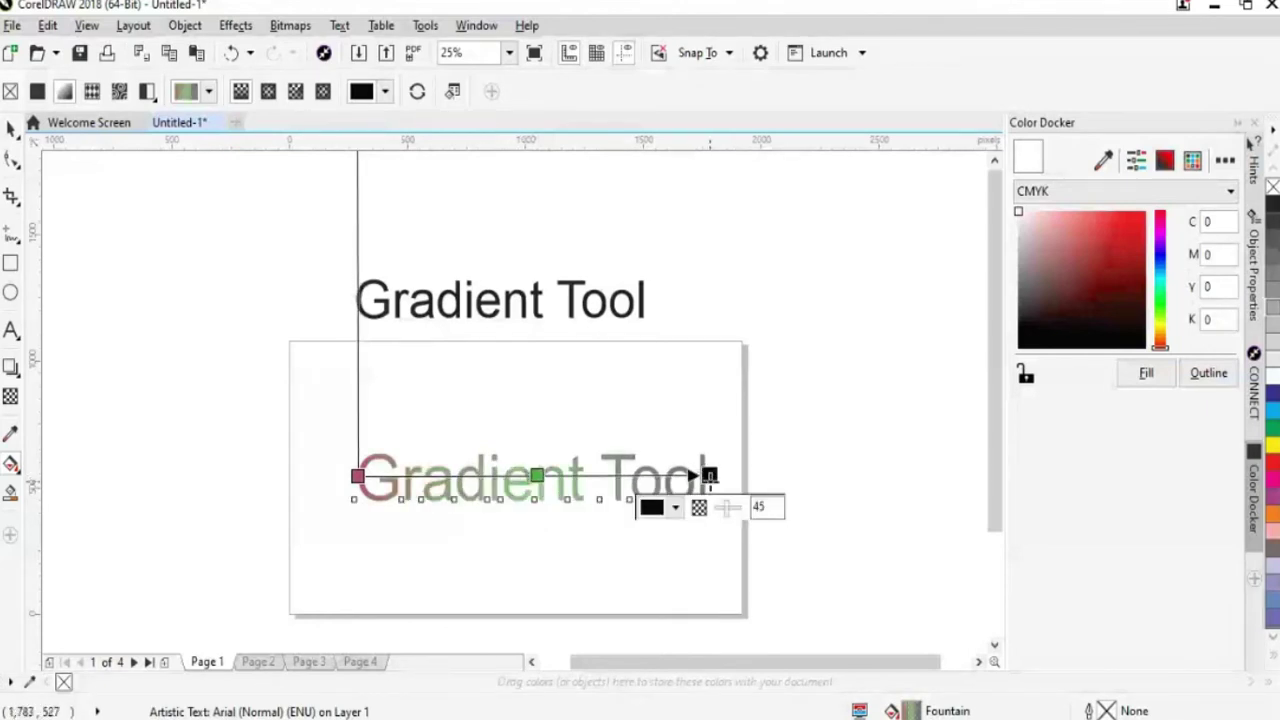
pyautogui.click(337, 514)
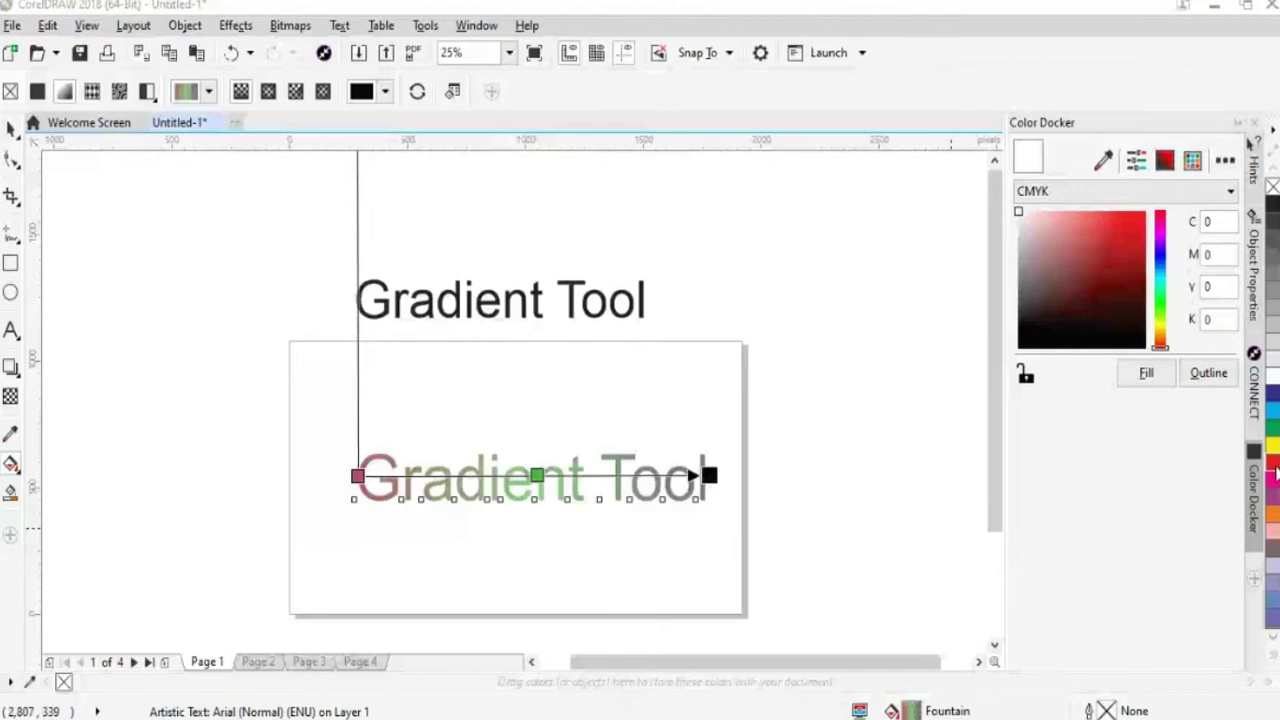
# Try a red palette color on the gradient line, and add a dark blue node between the pink and green nodes
pyautogui.moveTo(1274, 470); pyautogui.dragTo(604, 477)
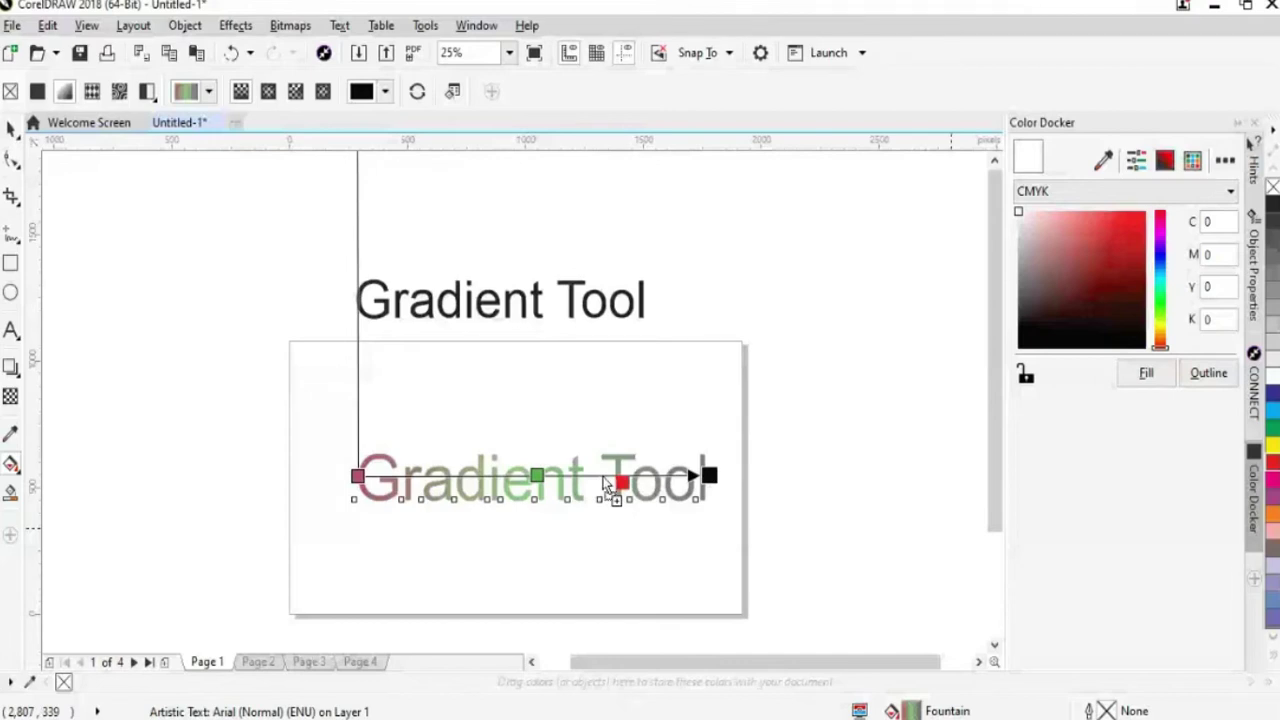
pyautogui.moveTo(604, 485); pyautogui.dragTo(357, 529)
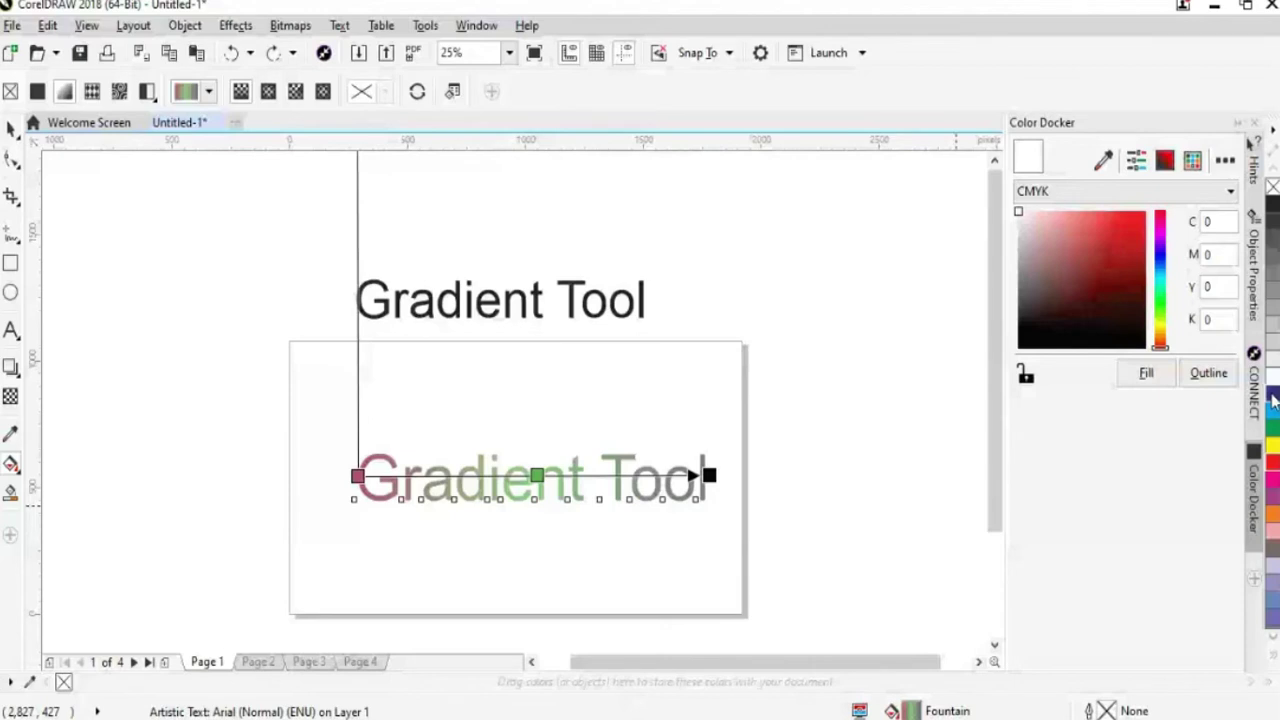
pyautogui.moveTo(1273, 400); pyautogui.dragTo(452, 477)
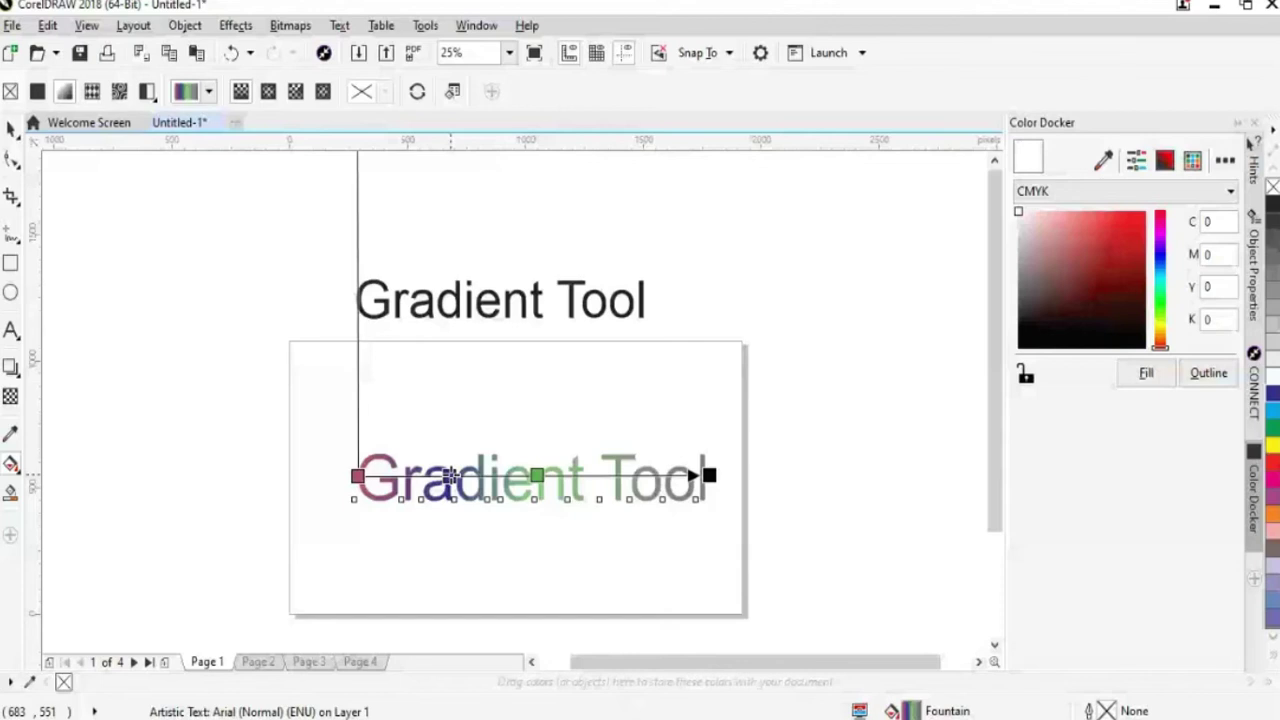
# Try swinging the gradient's black end down below the page for a near-vertical direction, and undo the rotation
pyautogui.moveTo(451, 478); pyautogui.dragTo(371, 558)
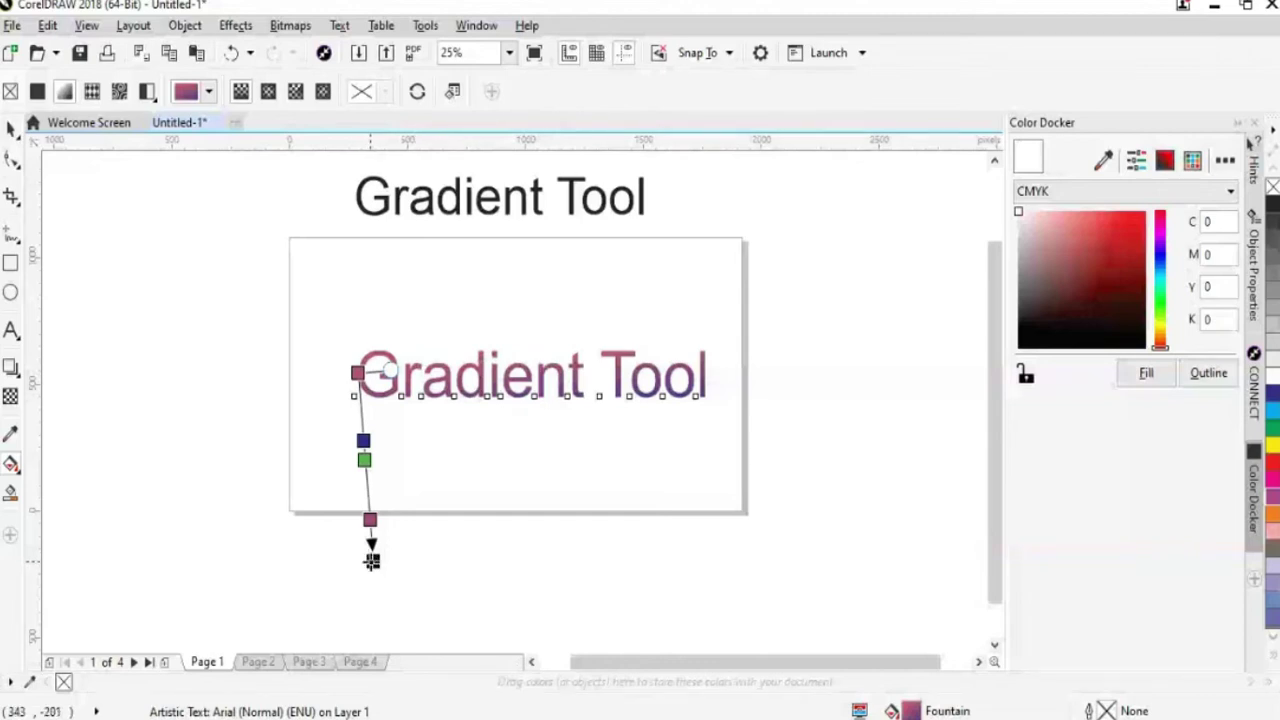
pyautogui.moveTo(371, 562); pyautogui.dragTo(342, 551)
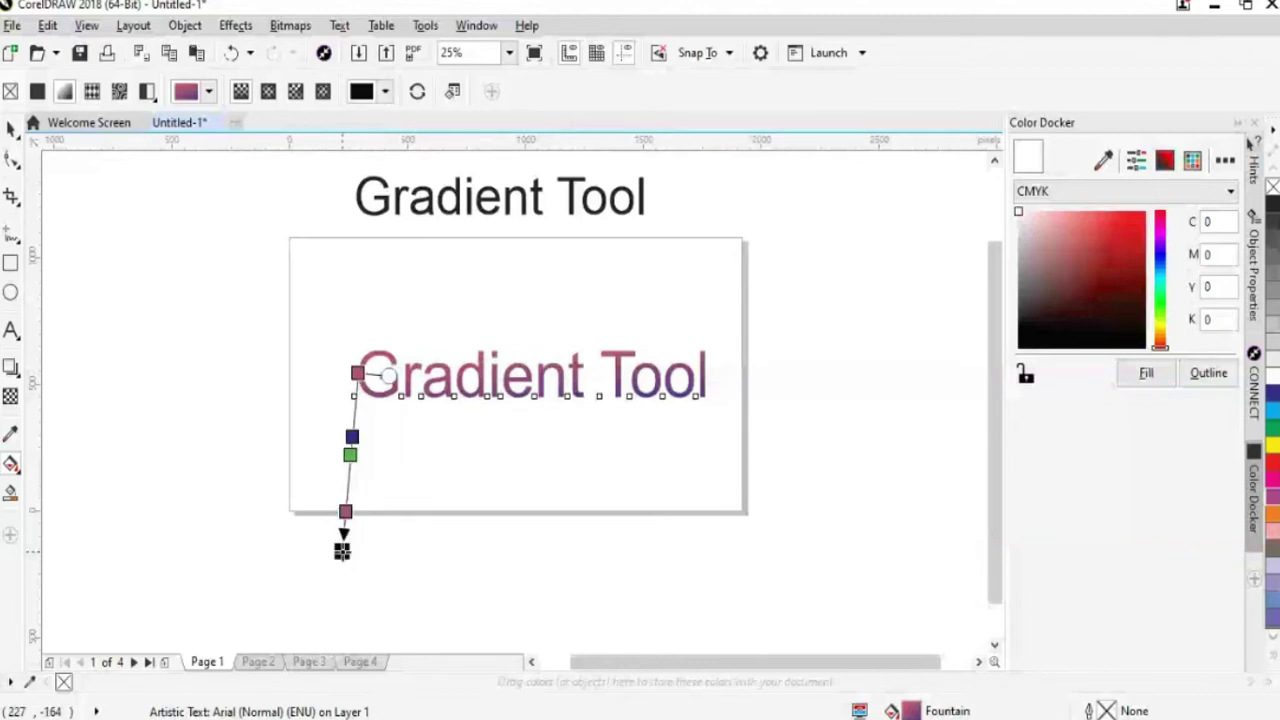
pyautogui.hotkey('ctrl', 'z')
pyautogui.hotkey('ctrl', 'shift', 'z')
pyautogui.hotkey('ctrl', 'z')
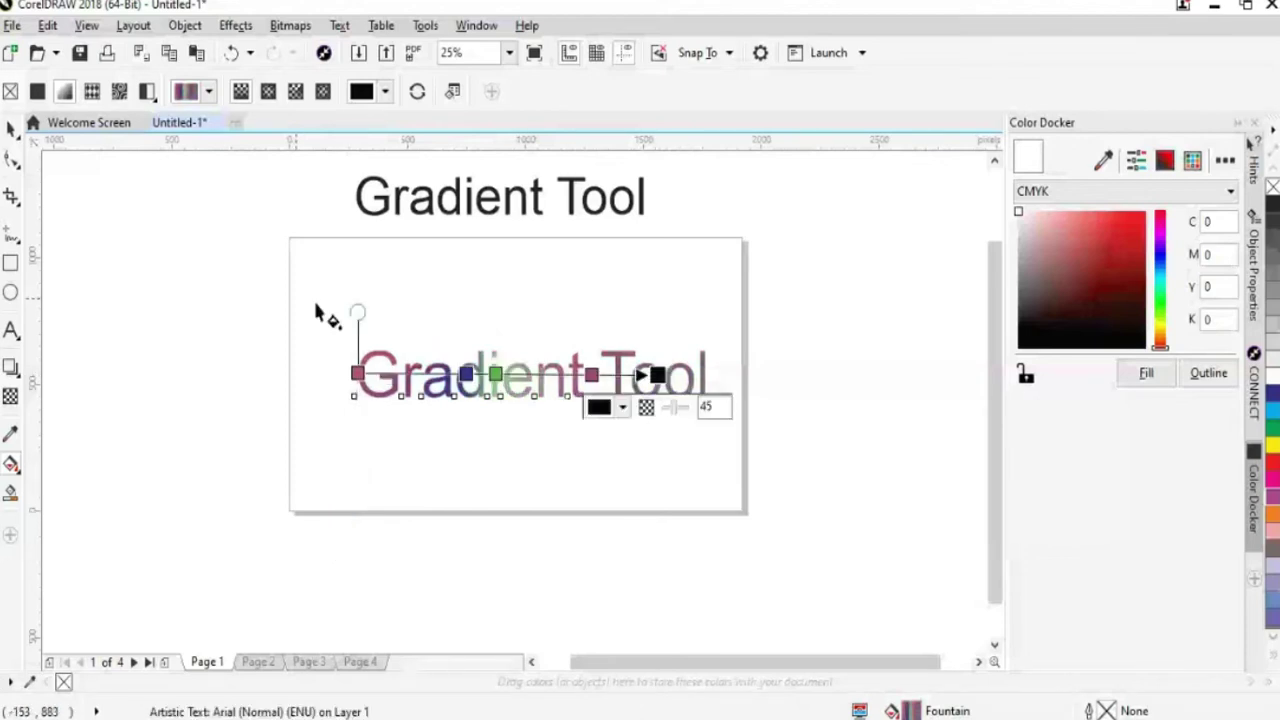
# Extend the gradient's black end to the text's last letter and raise its round handle to the page's upper edge
pyautogui.moveTo(358, 313); pyautogui.dragTo(351, 236)
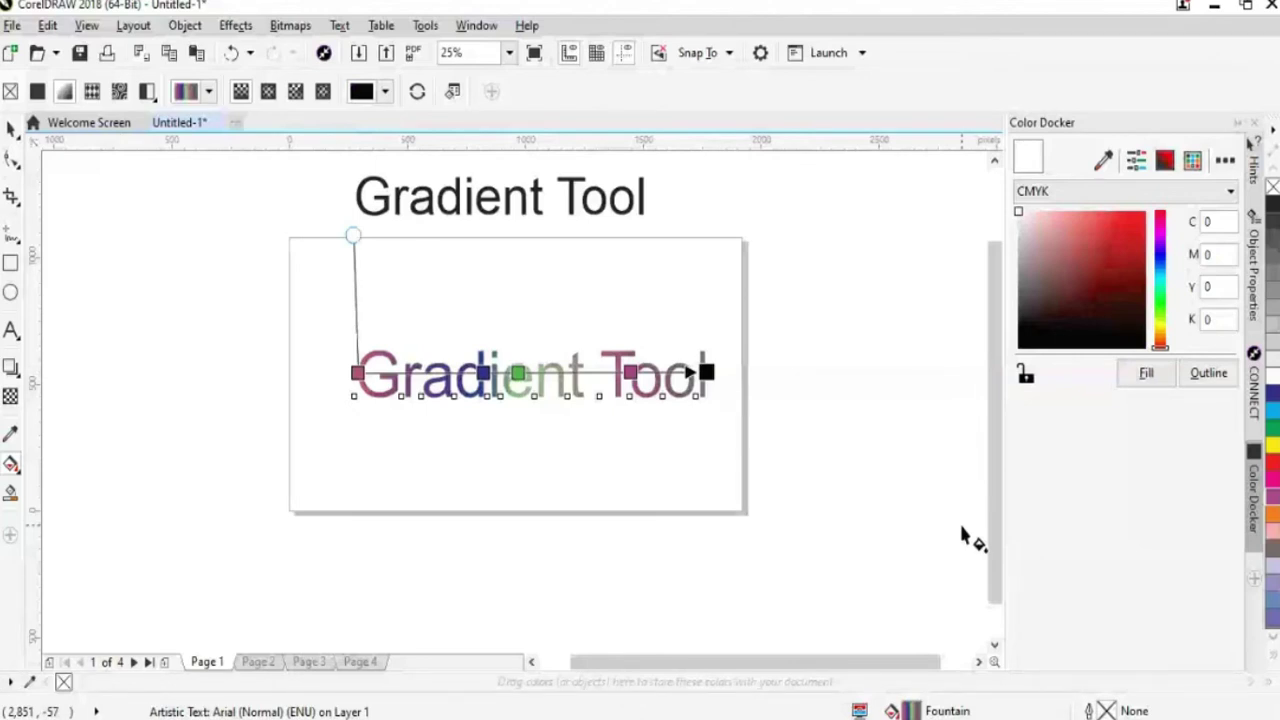
pyautogui.scroll(1, 965, 537)
pyautogui.moveTo(606, 446)
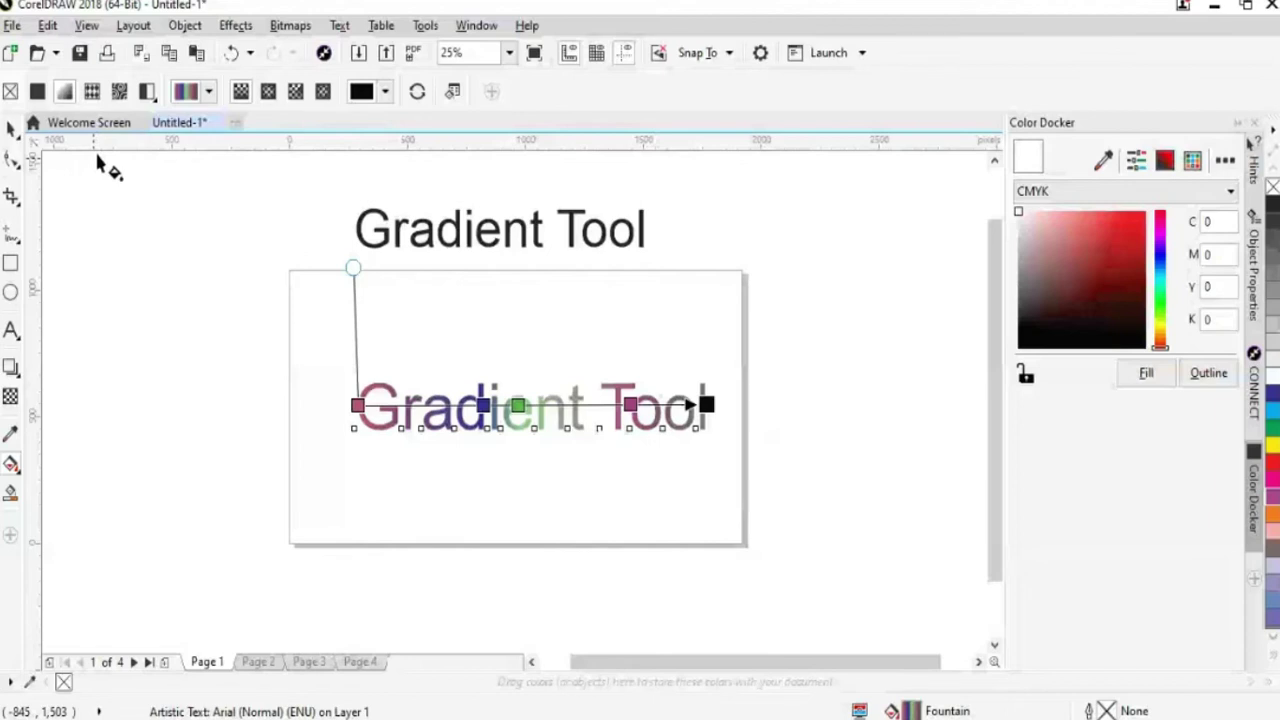
# Reapply the fountain fill to the text and recolor the gradient's start node green
pyautogui.click(64, 92)
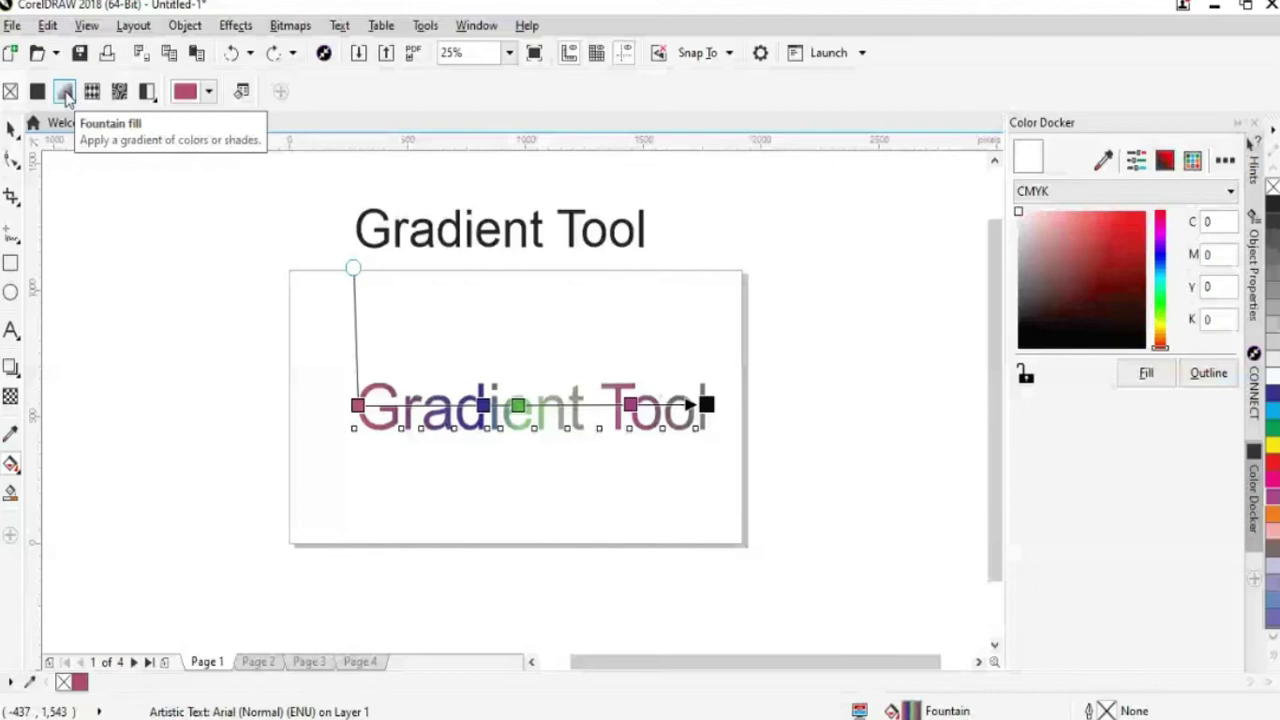
pyautogui.click(64, 92)
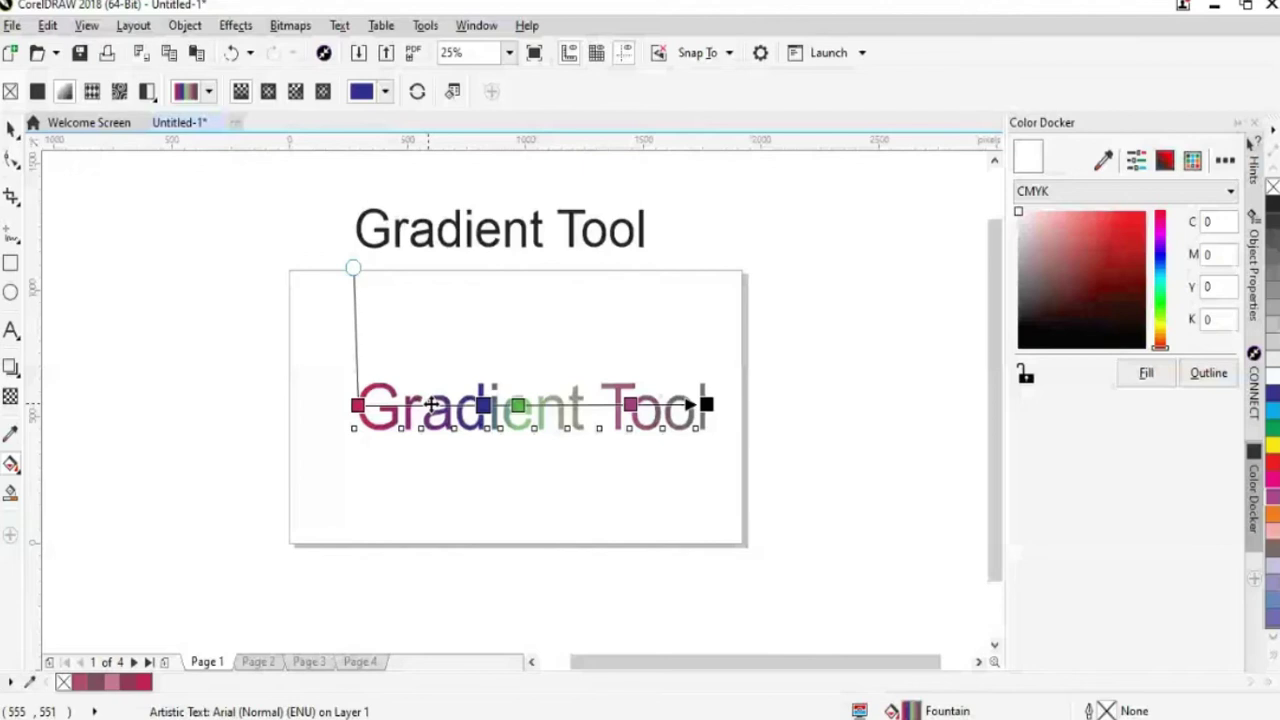
pyautogui.click(357, 405)
pyautogui.click(1273, 440)
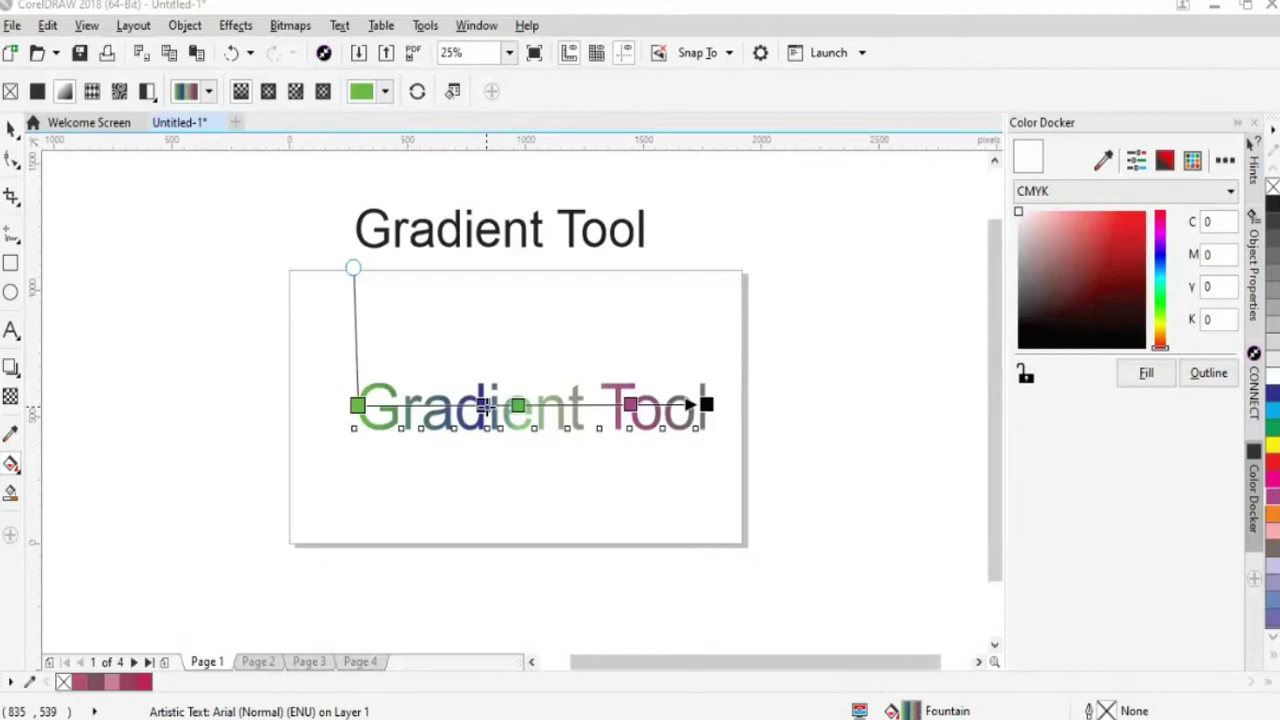
# Recolor the gradient's dark blue node to C 93, M 84, Y 0, K 0
pyautogui.click(483, 405)
pyautogui.click(386, 92)
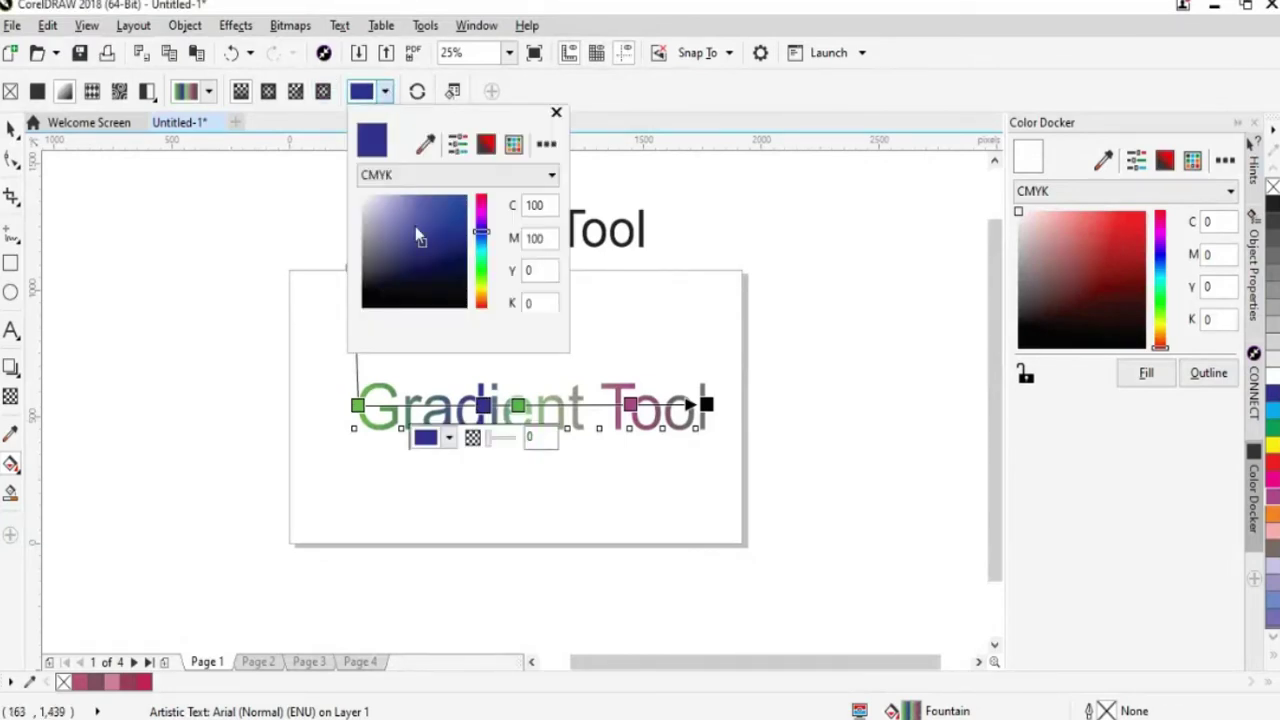
pyautogui.click(415, 226)
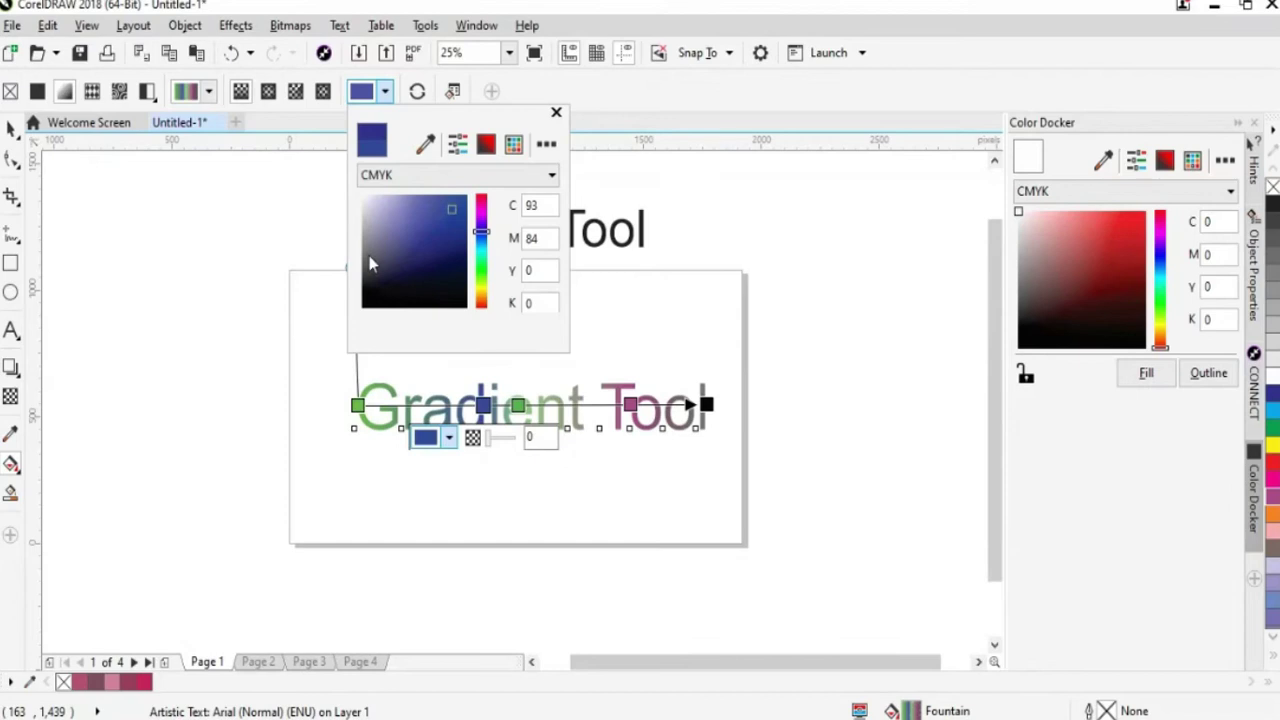
# Replace the text's fountain fill with the light blue vector pattern fill
pyautogui.click(209, 92)
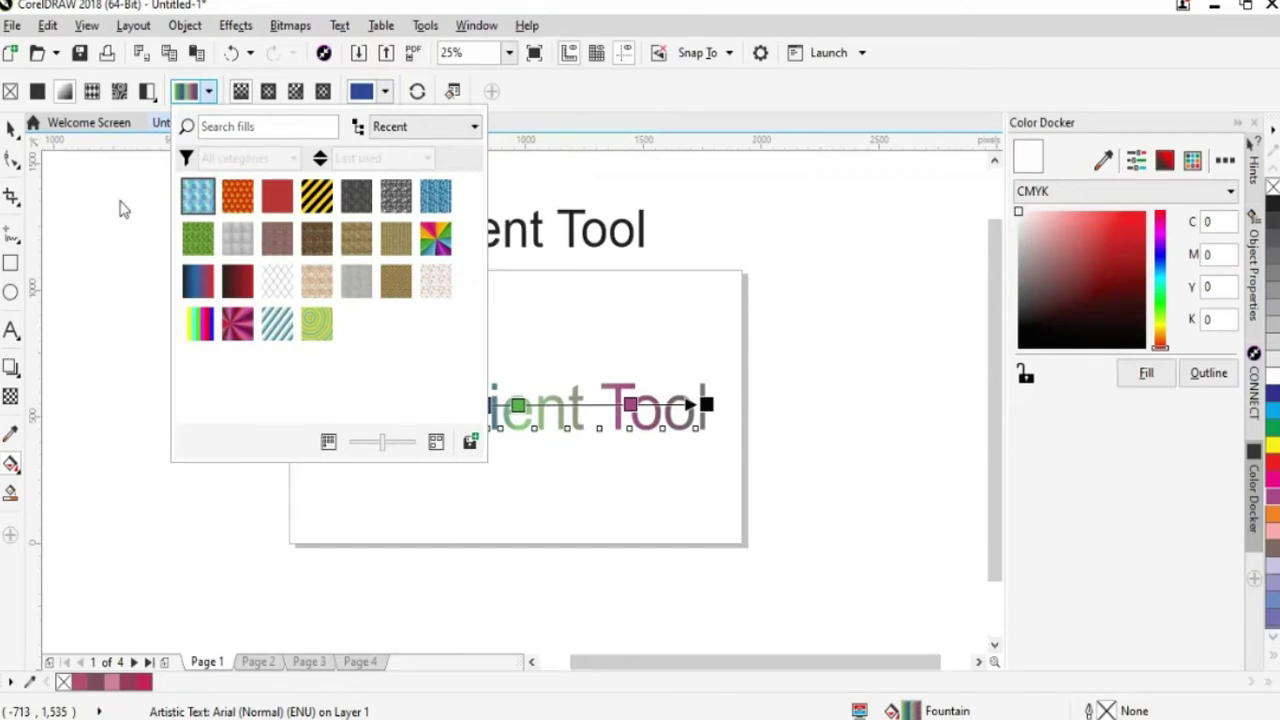
pyautogui.click(122, 262)
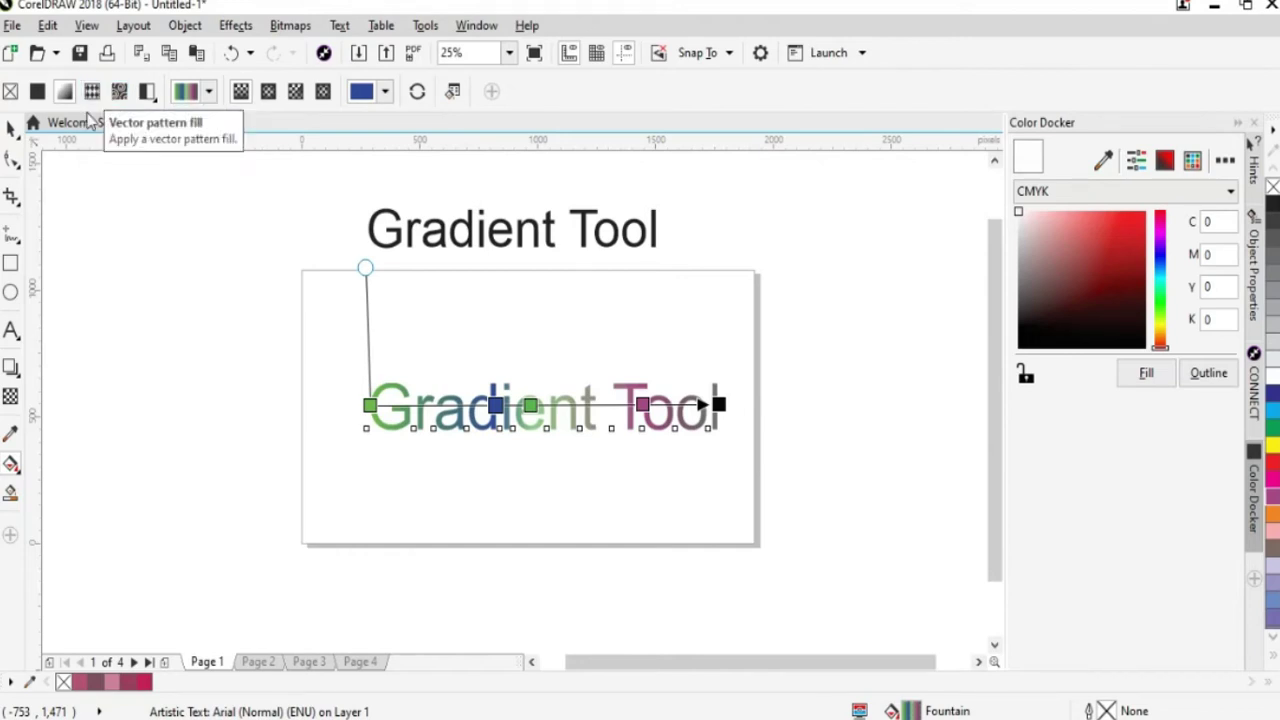
pyautogui.click(92, 92)
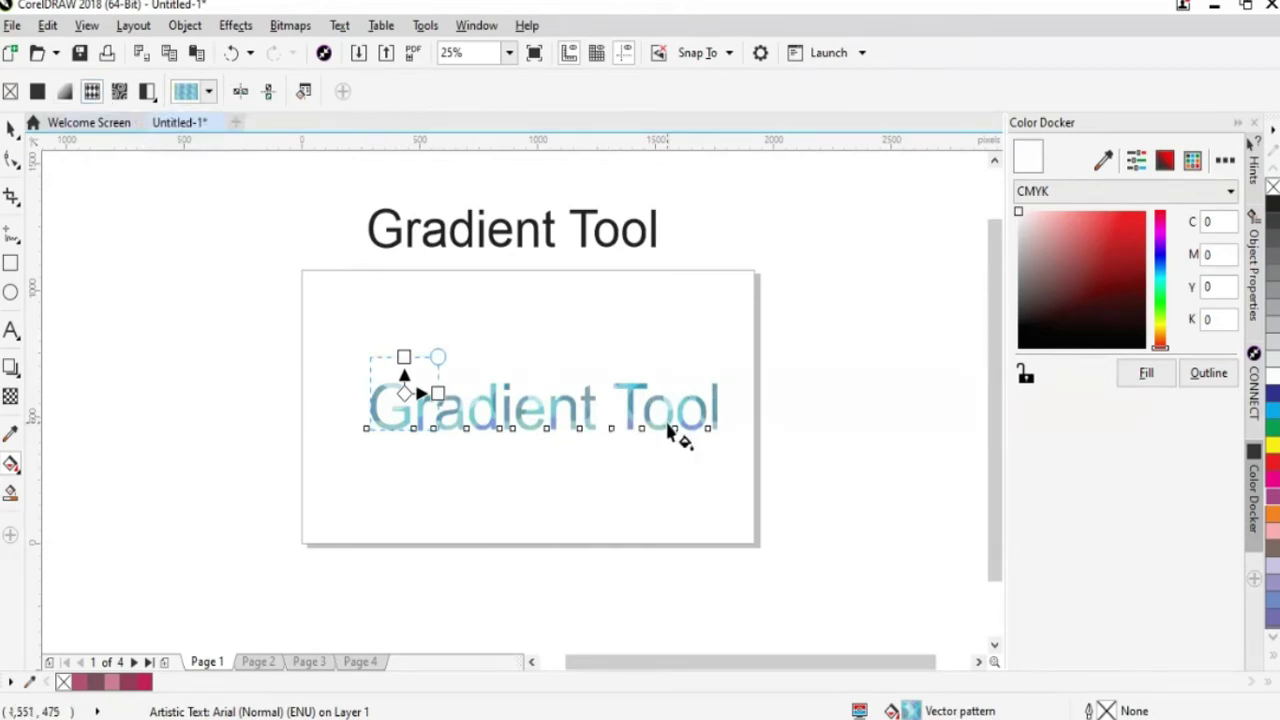
pyautogui.scroll(1, 670, 430)
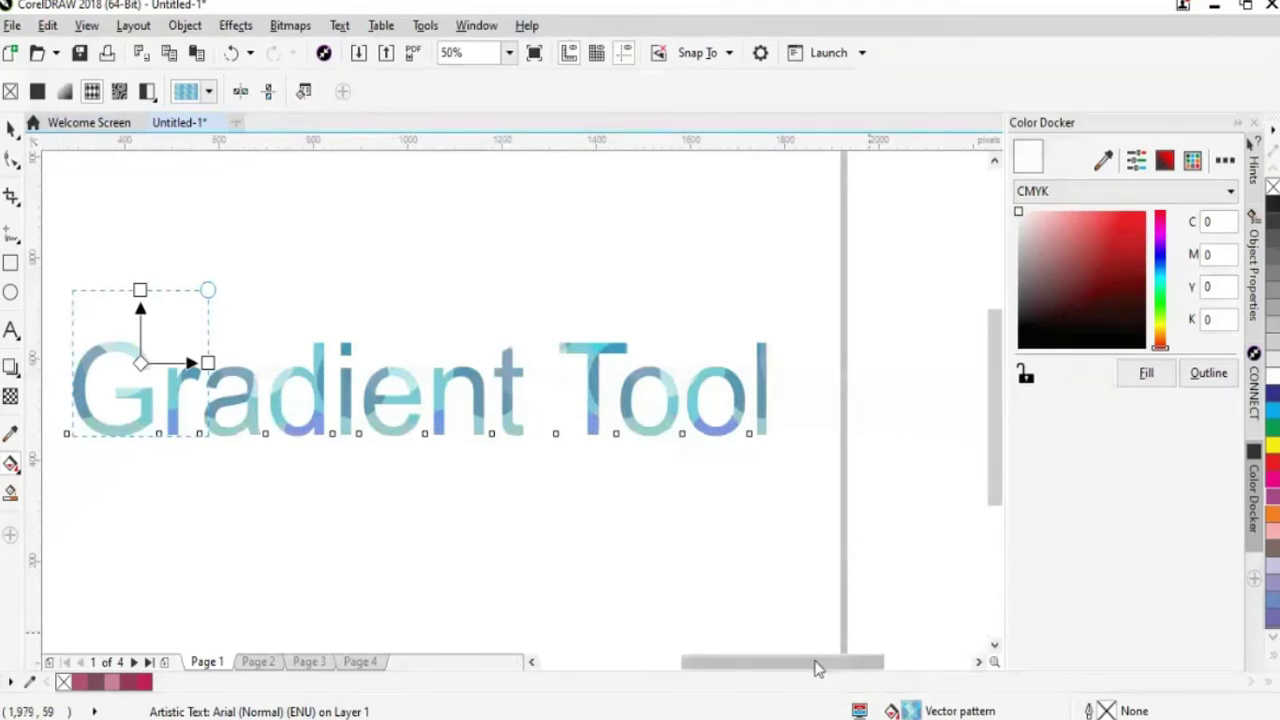
pyautogui.moveTo(812, 668); pyautogui.dragTo(786, 672)
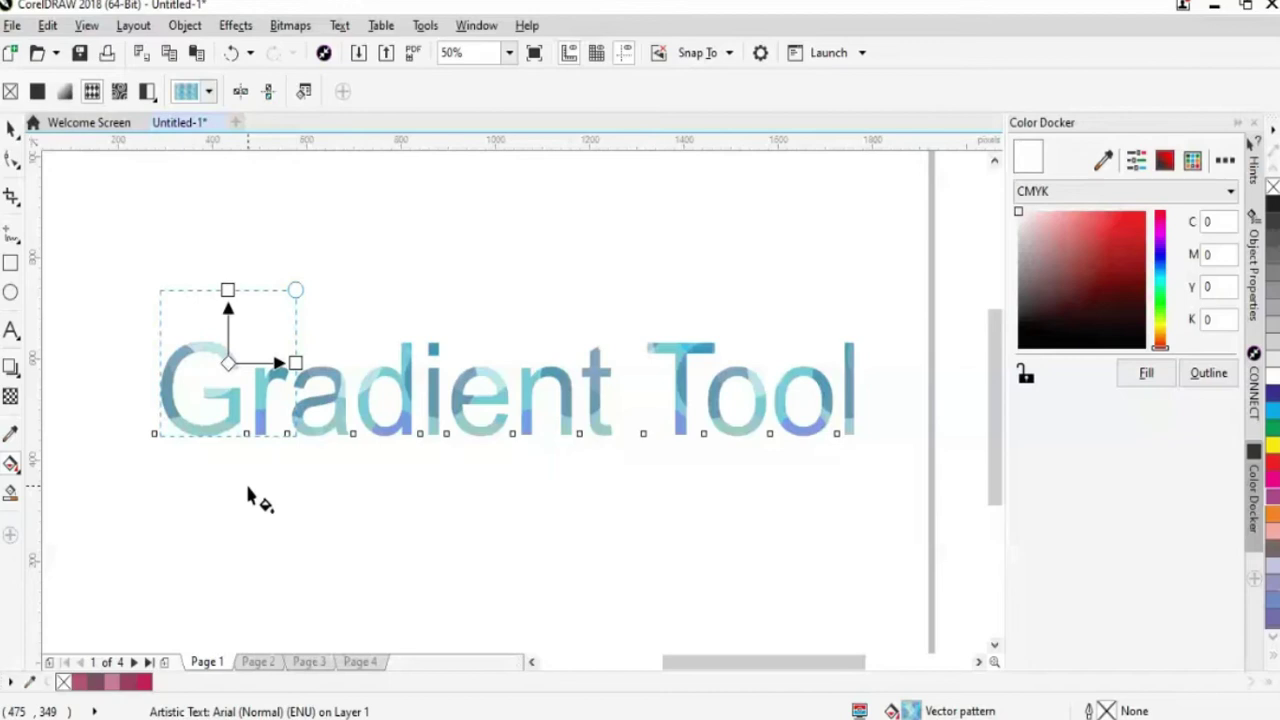
# Reposition the blue pattern tile, try it at full text width, narrow it to the letter d, and heighten it above the text
pyautogui.moveTo(295, 363); pyautogui.dragTo(337, 400)
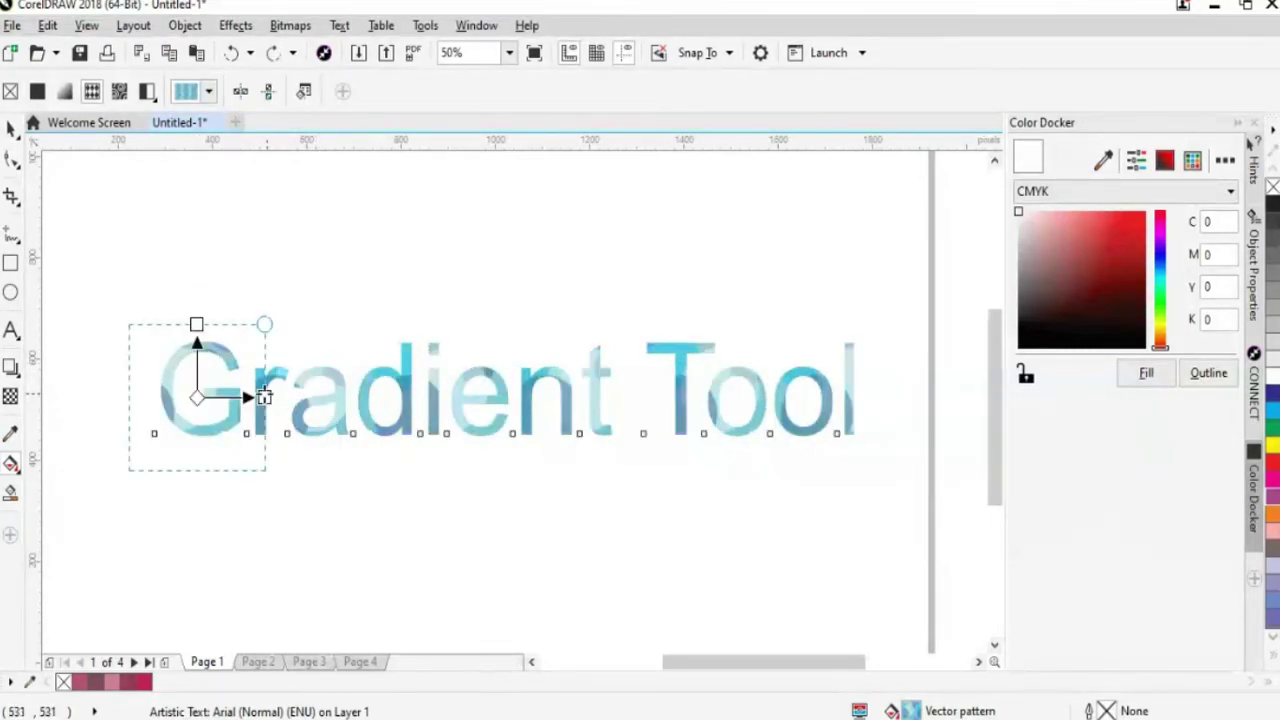
pyautogui.moveTo(264, 397); pyautogui.dragTo(845, 397)
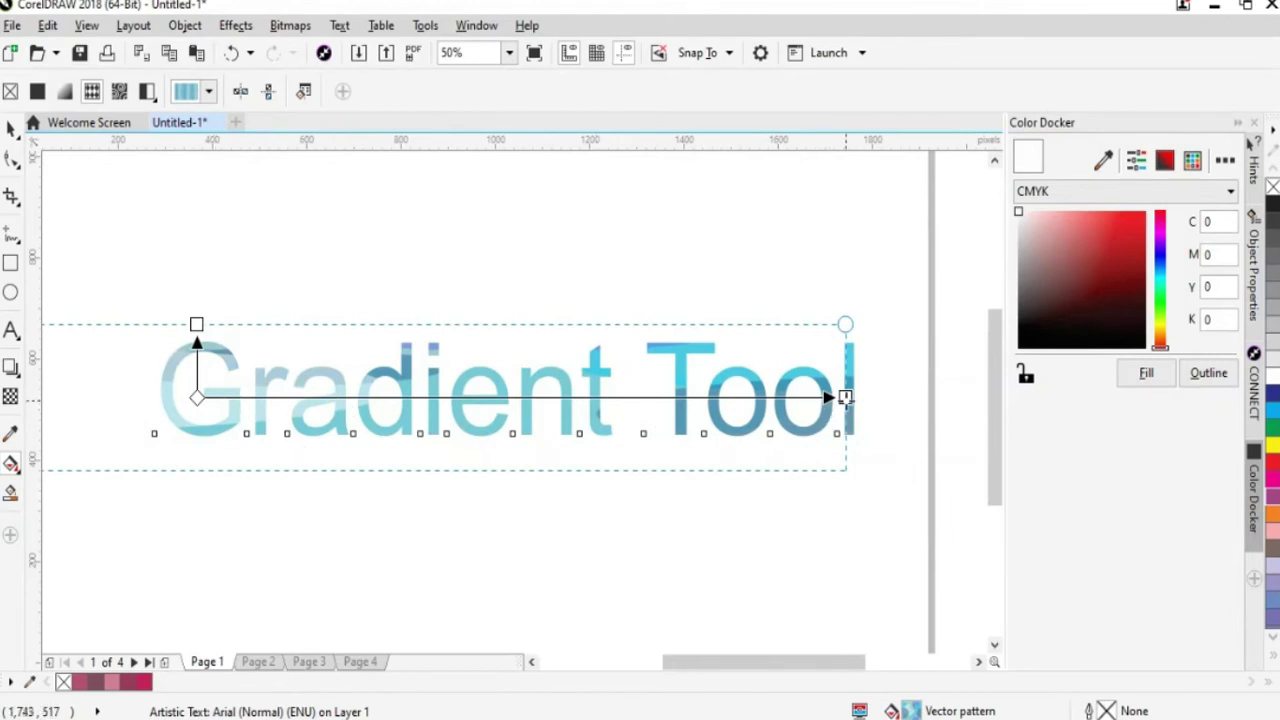
pyautogui.moveTo(845, 397); pyautogui.dragTo(373, 397)
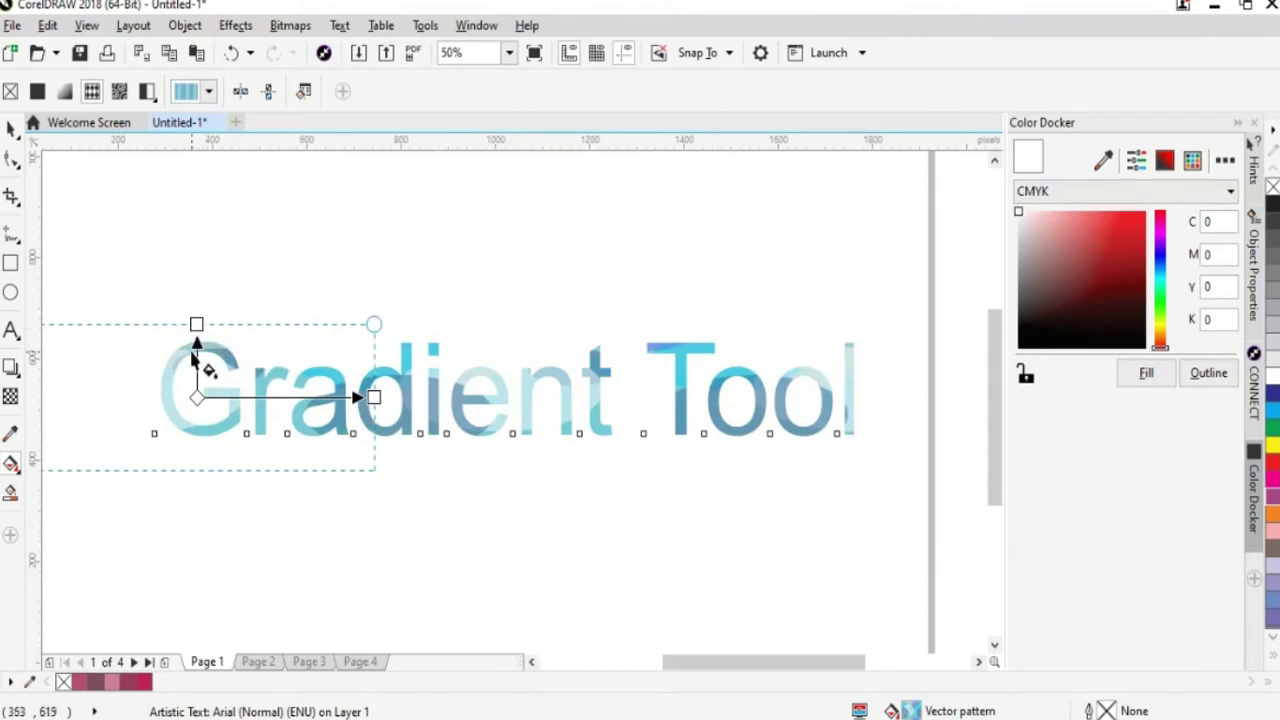
pyautogui.moveTo(197, 343); pyautogui.dragTo(199, 251)
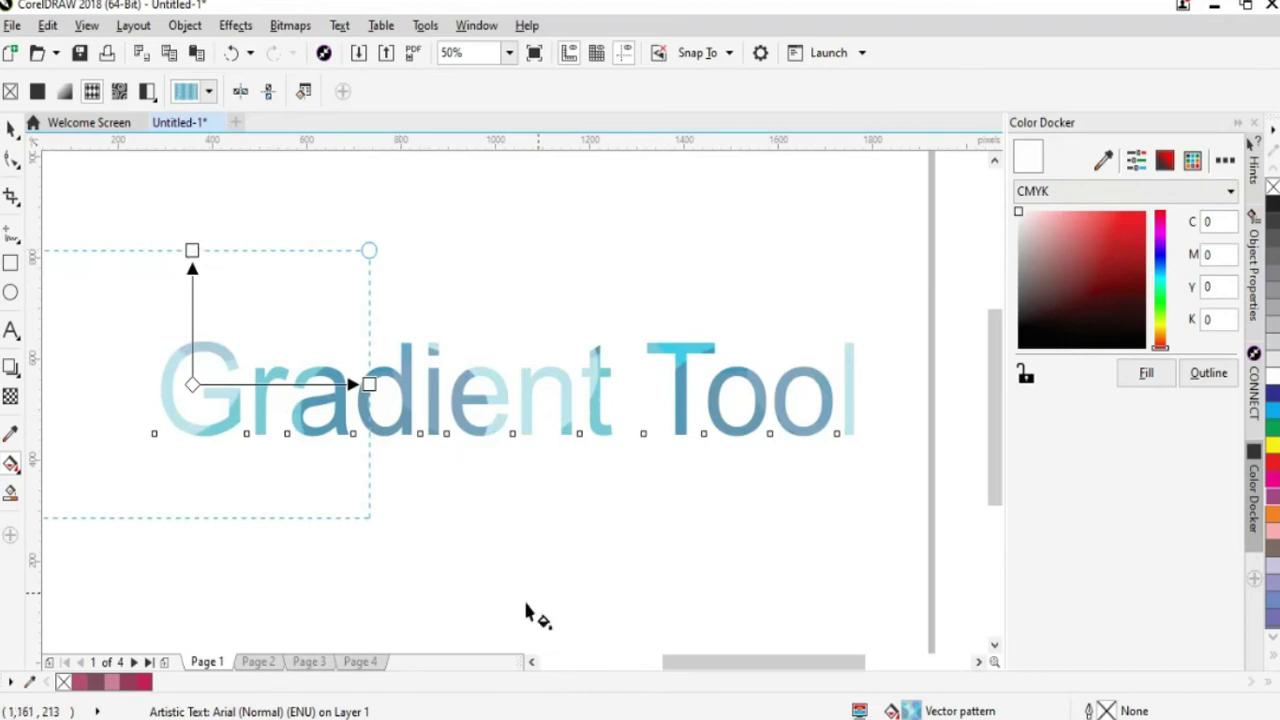
# Switch the text's vector pattern to the orange-red one and stretch its tile across the text's full width and above the letters
pyautogui.click(209, 91)
pyautogui.click(197, 196)
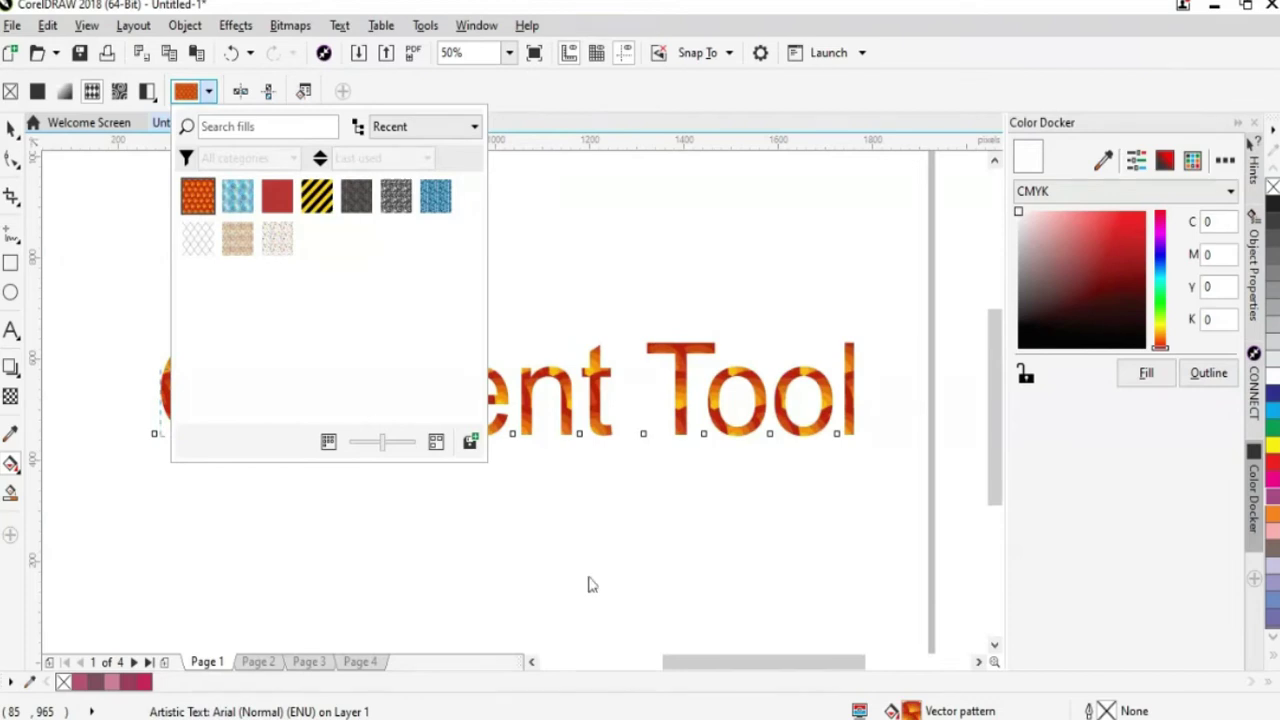
pyautogui.click(535, 563)
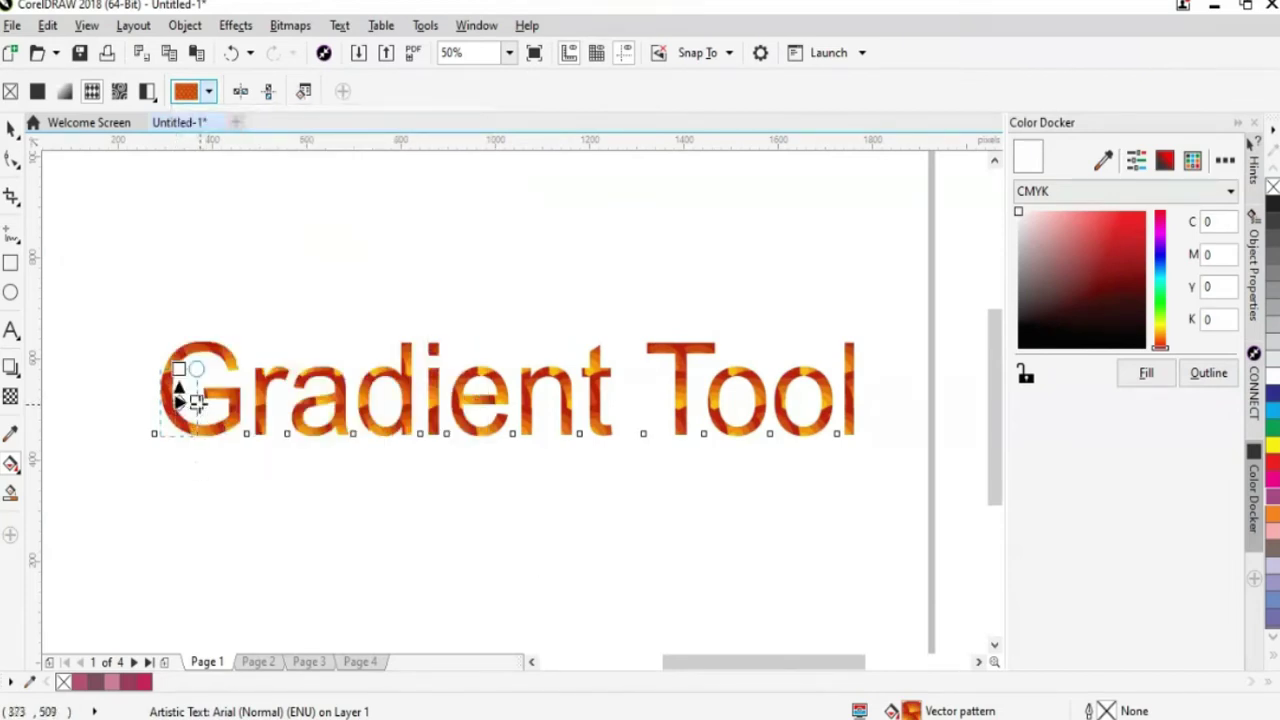
pyautogui.moveTo(246, 405); pyautogui.dragTo(843, 433)
pyautogui.moveTo(177, 367); pyautogui.dragTo(178, 280)
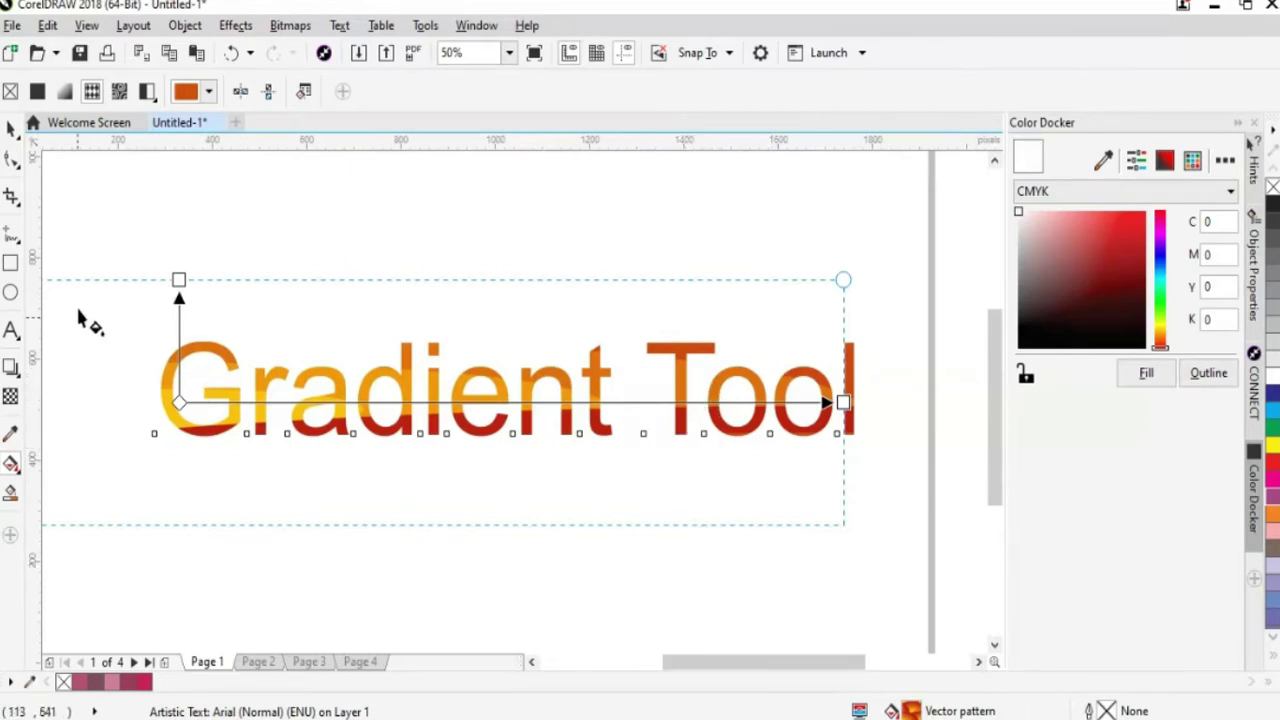
# Try other recent vector patterns on the text, return to the orange-red one, and stretch its tile across the text and above the letters
pyautogui.click(209, 91)
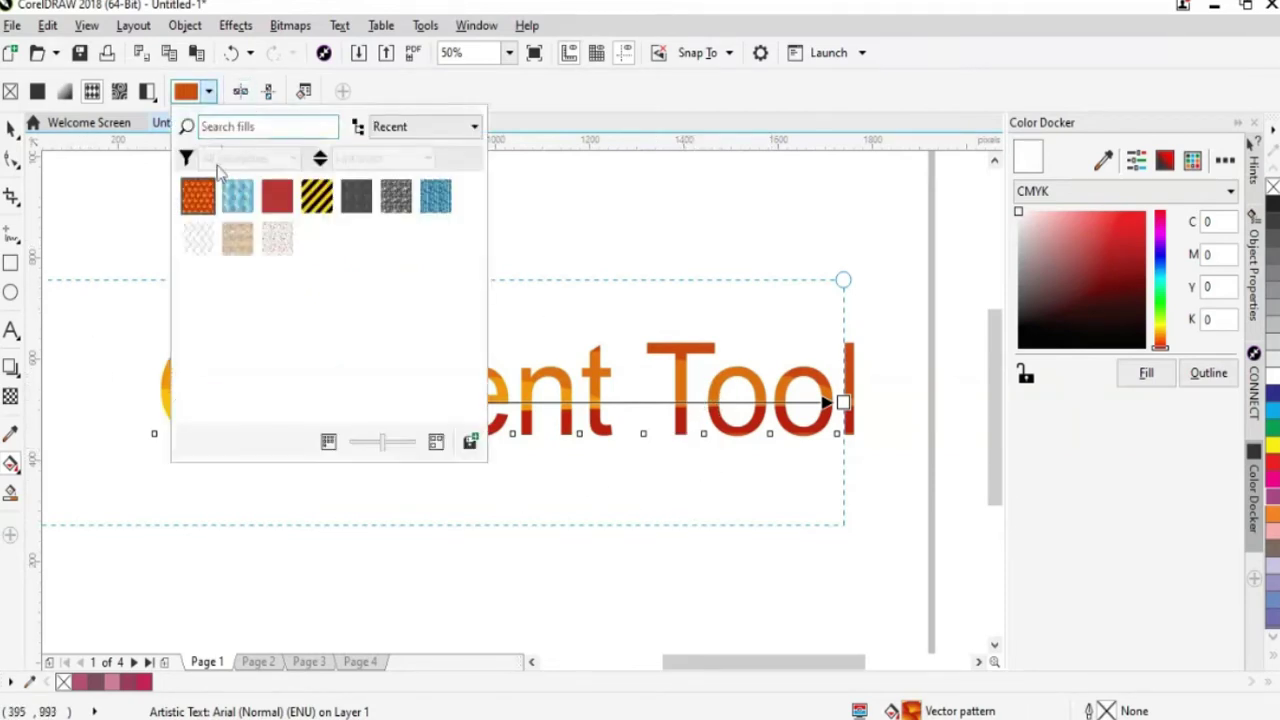
pyautogui.click(395, 200)
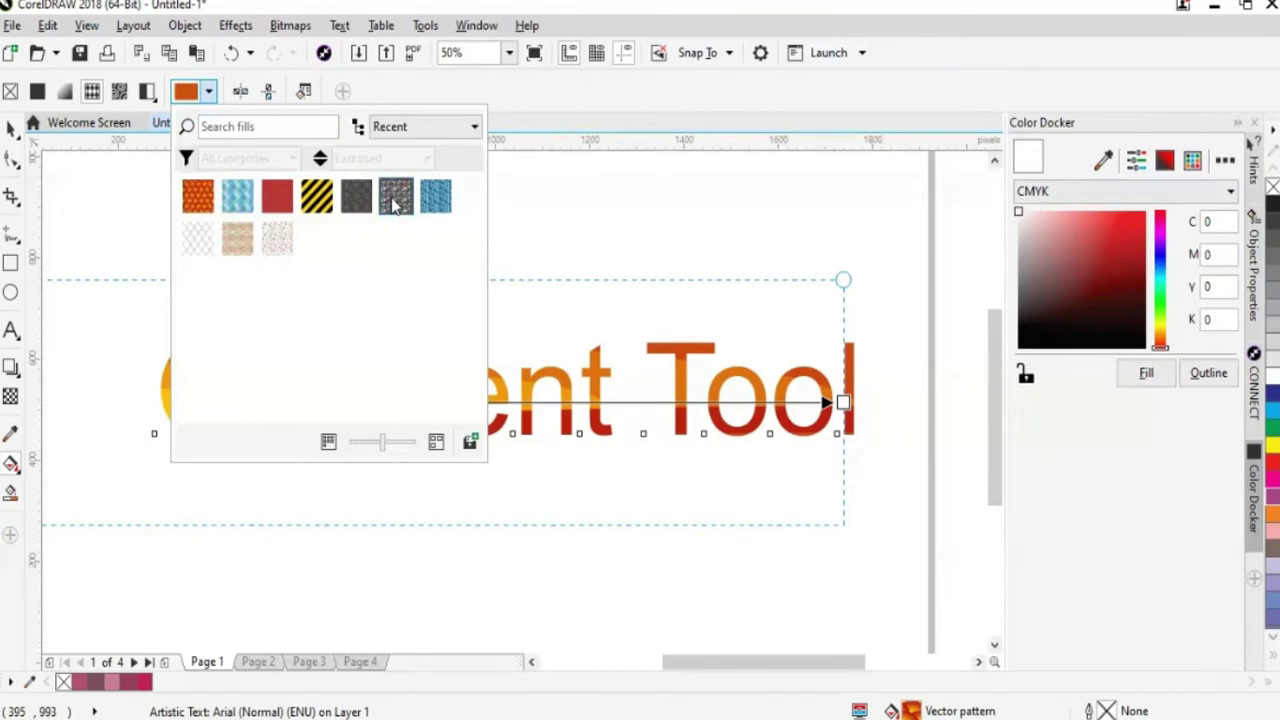
pyautogui.click(395, 200)
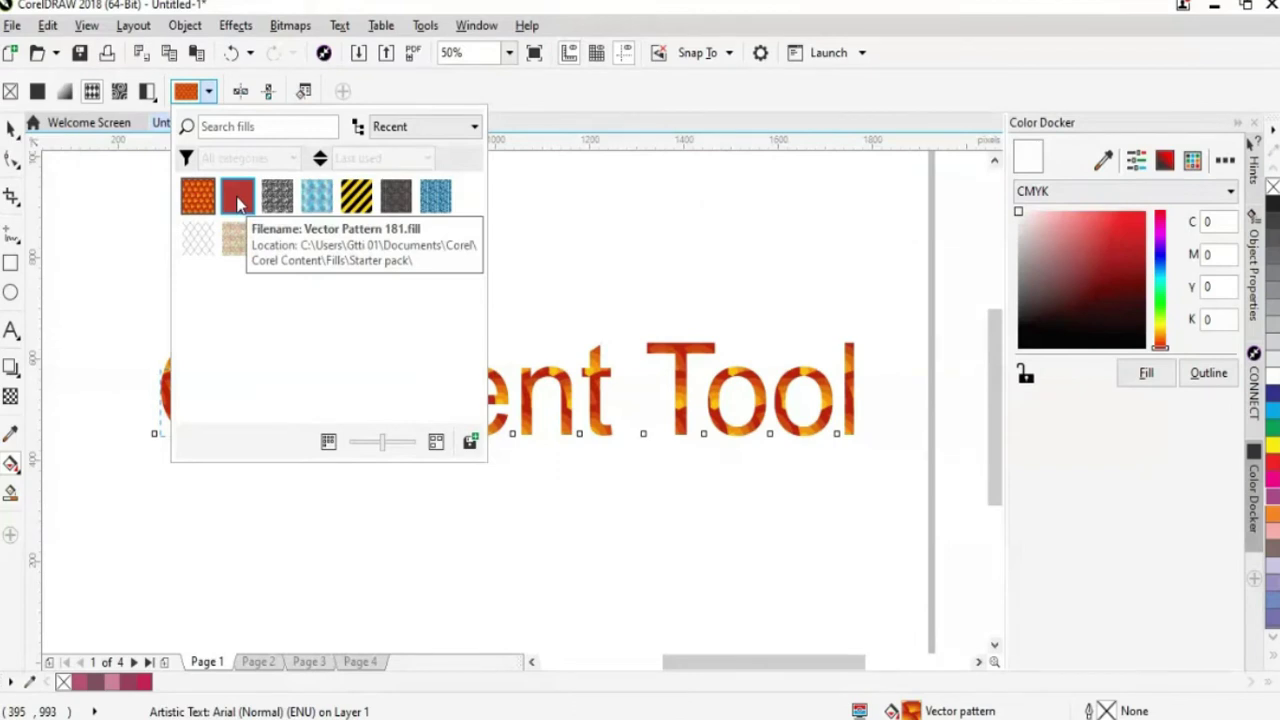
pyautogui.moveTo(178, 400); pyautogui.dragTo(826, 402)
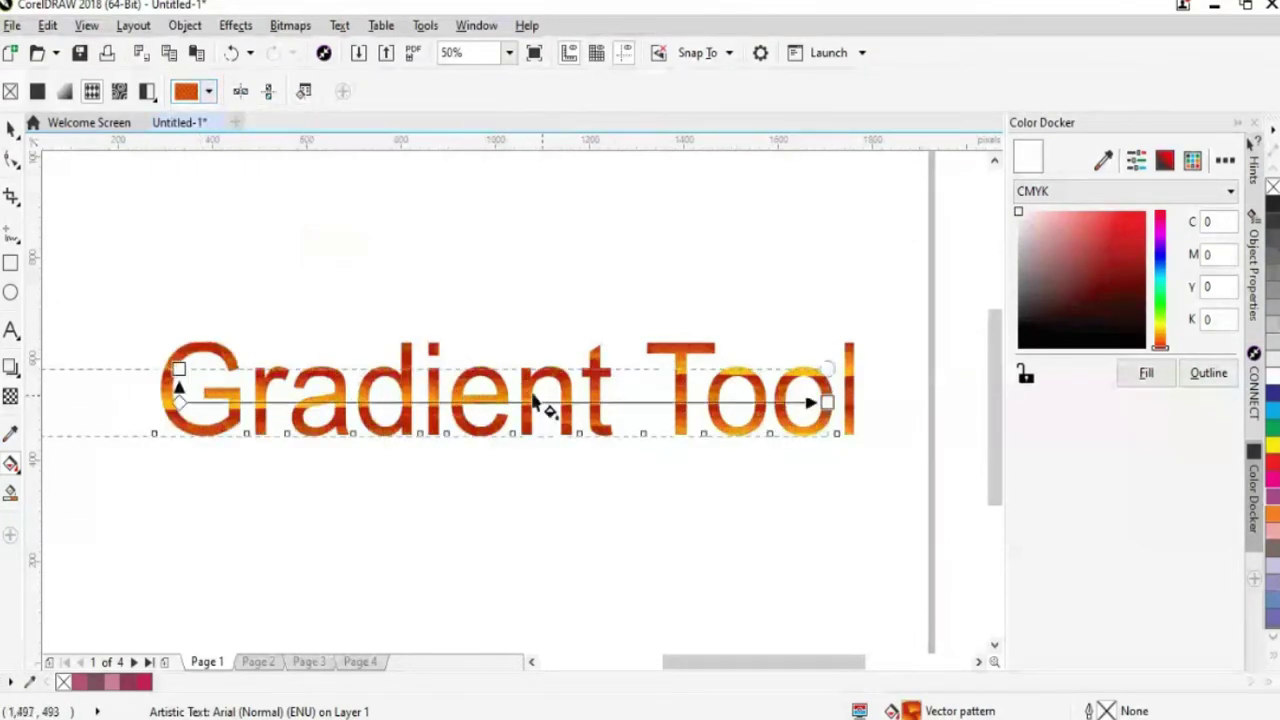
pyautogui.moveTo(178, 366); pyautogui.dragTo(178, 281)
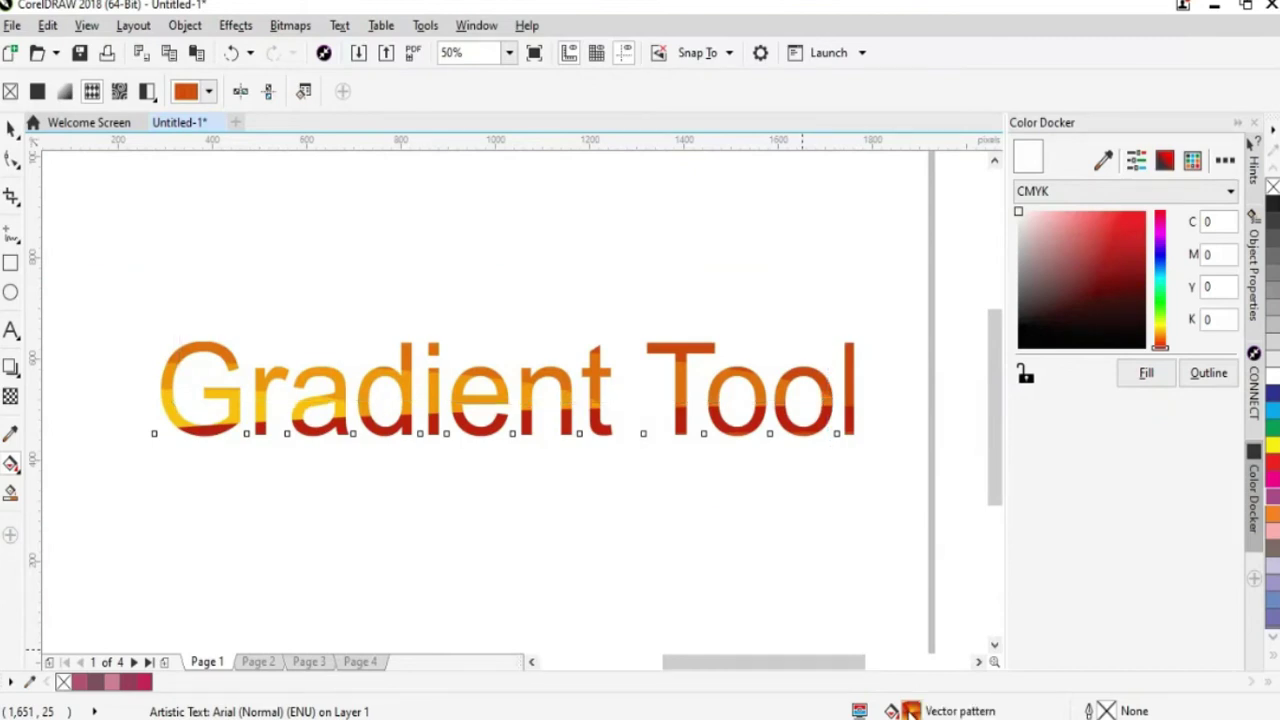
# Edit the Sun Rise pattern fill's transformations, enlarging its tile to 2,799 px wide and 484 px high
pyautogui.doubleClick(910, 711)
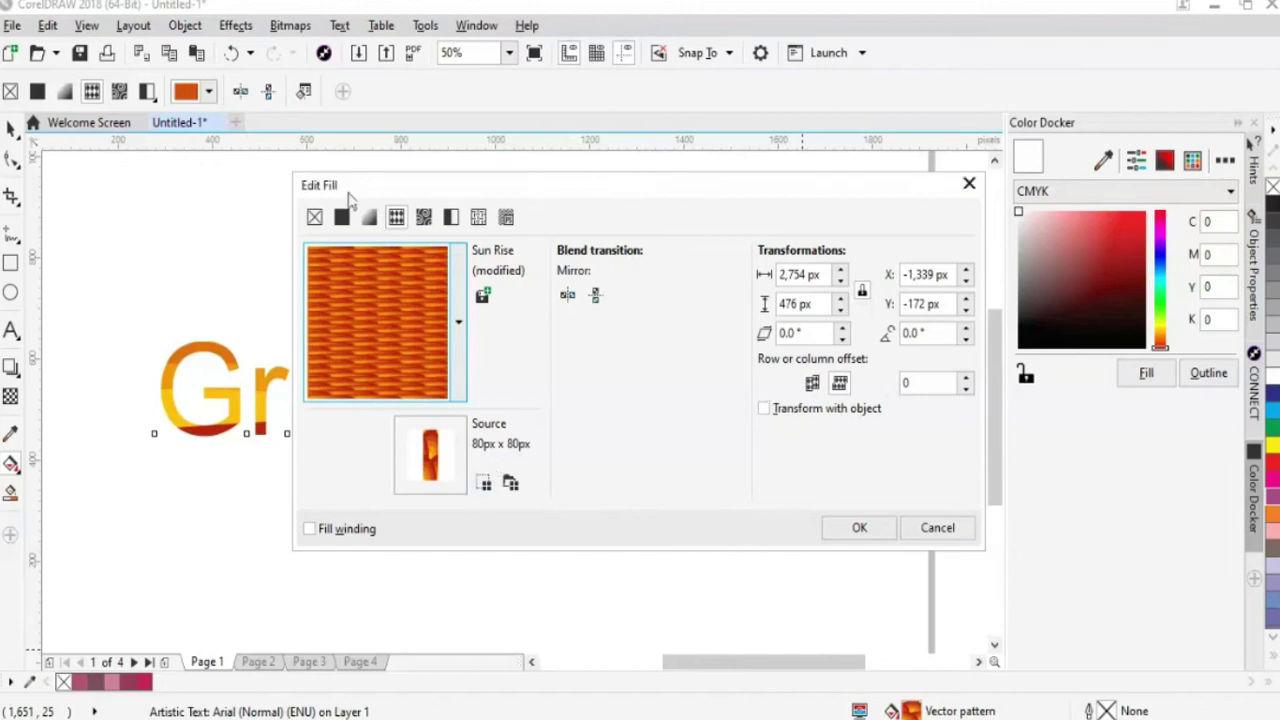
pyautogui.moveTo(349, 197); pyautogui.dragTo(613, 204)
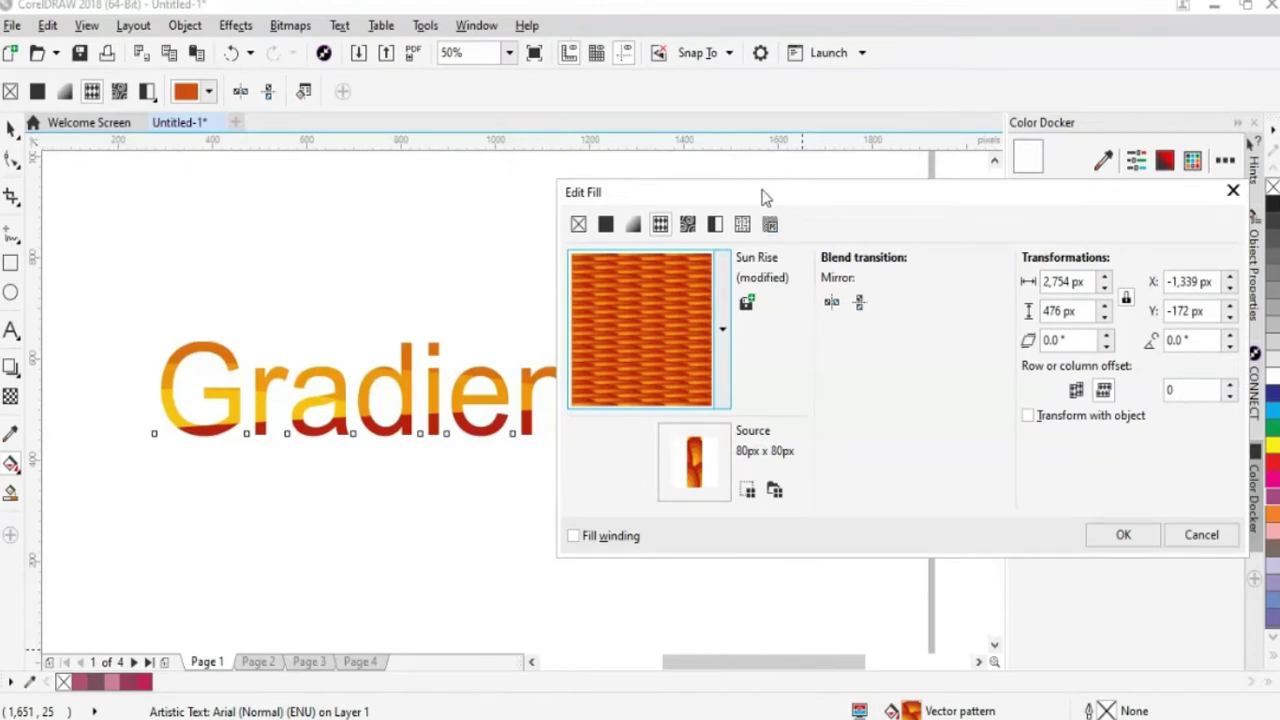
pyautogui.moveTo(762, 197); pyautogui.dragTo(615, 204)
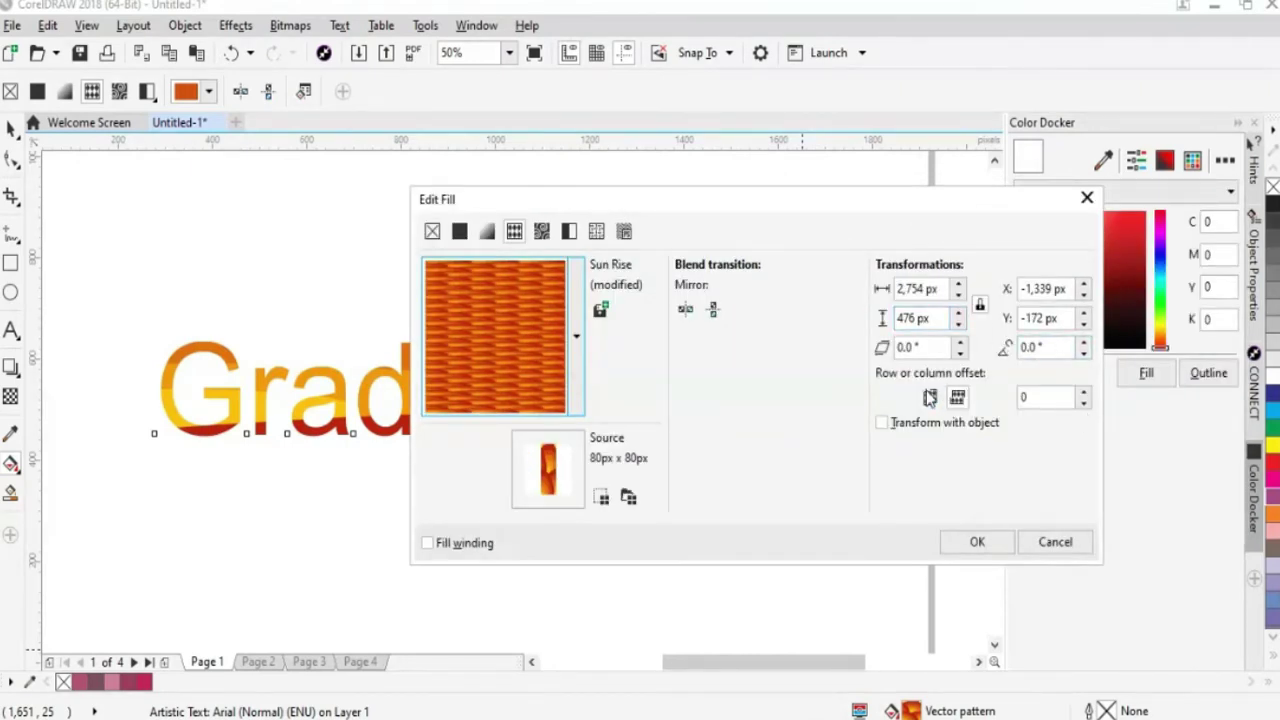
pyautogui.click(958, 284)
pyautogui.click(958, 284)
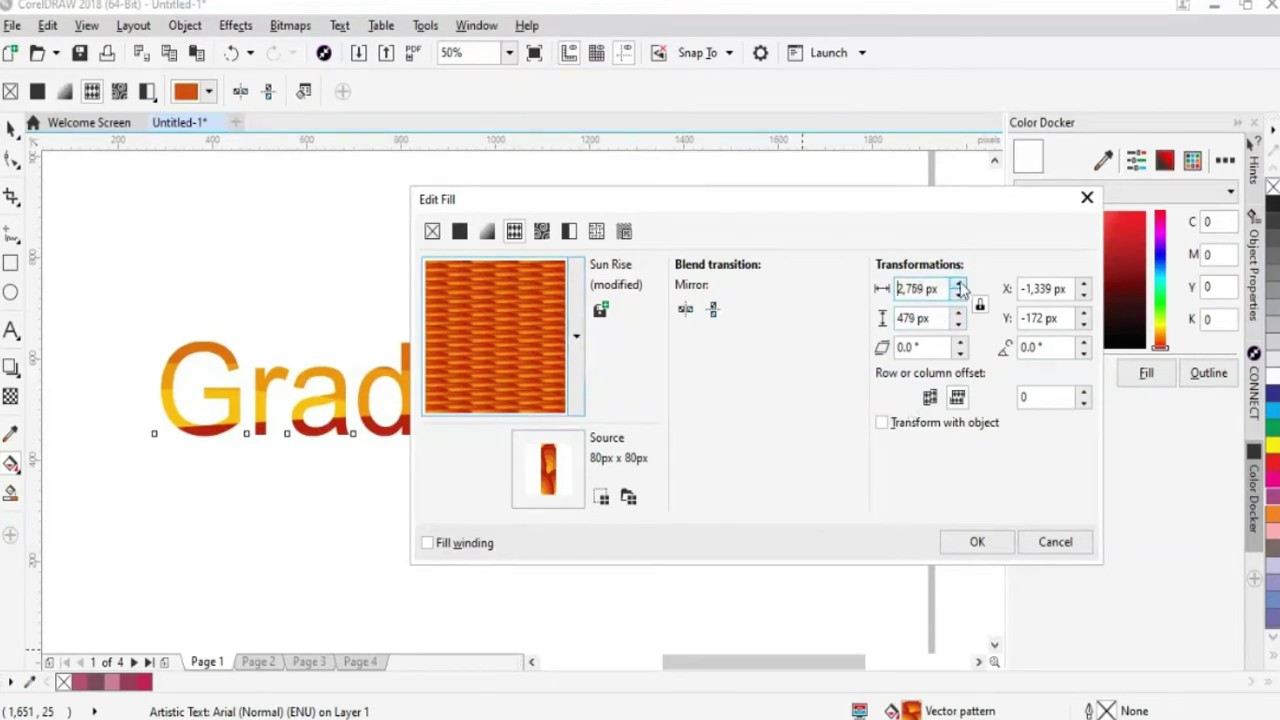
pyautogui.click(958, 286)
pyautogui.click(958, 286)
pyautogui.click(958, 286)
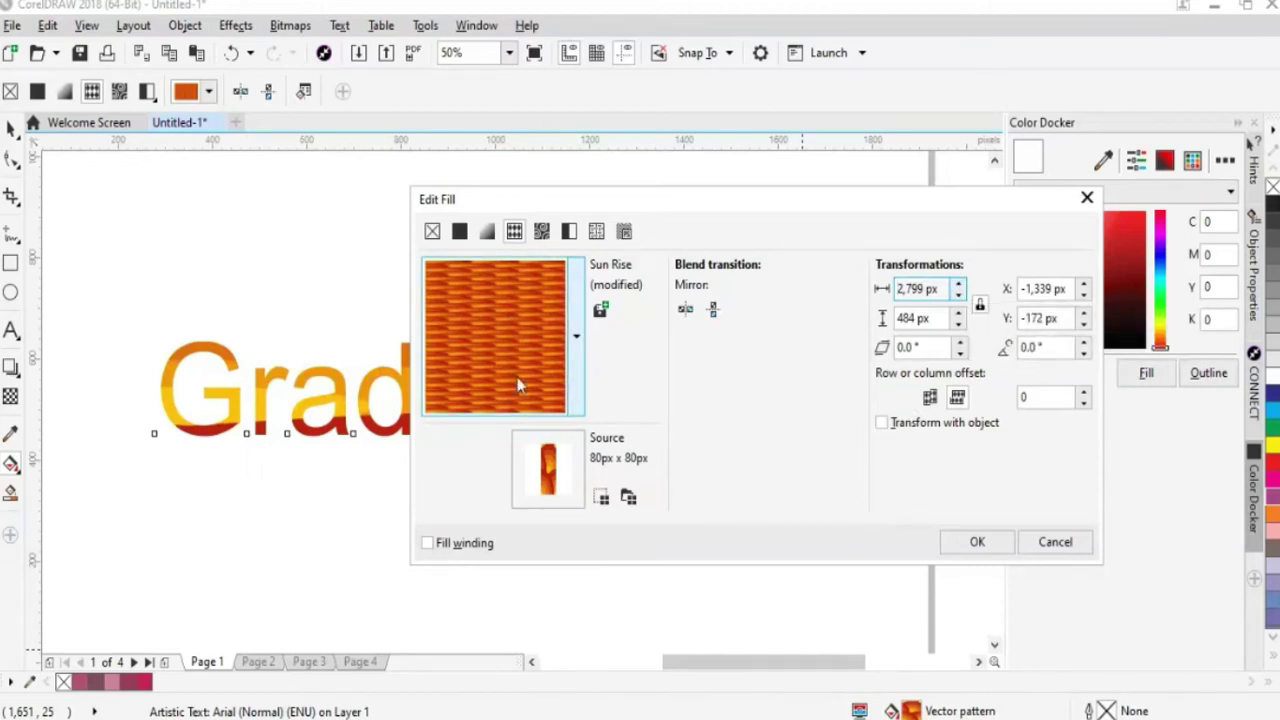
# Switch the text's fill to the Bumble Bees vector pattern and enlarge its tile to 218 px wide and high
pyautogui.click(577, 369)
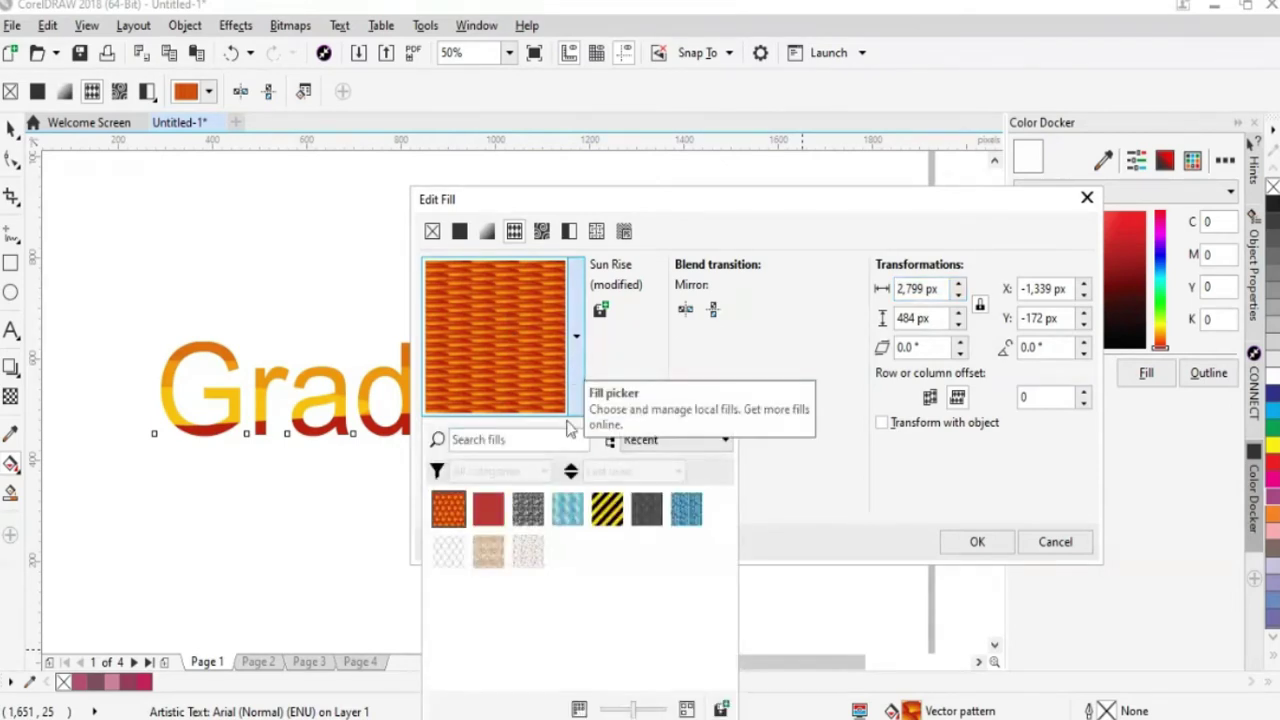
pyautogui.click(580, 359)
pyautogui.click(580, 359)
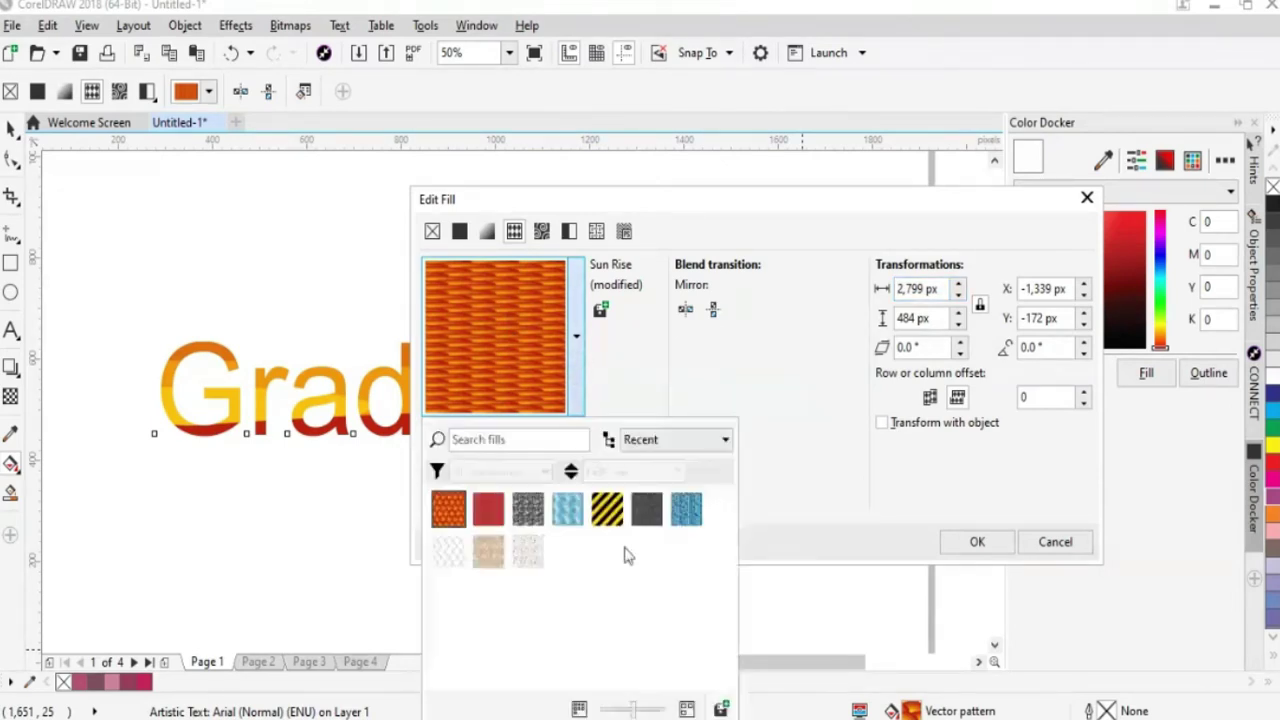
pyautogui.click(608, 510)
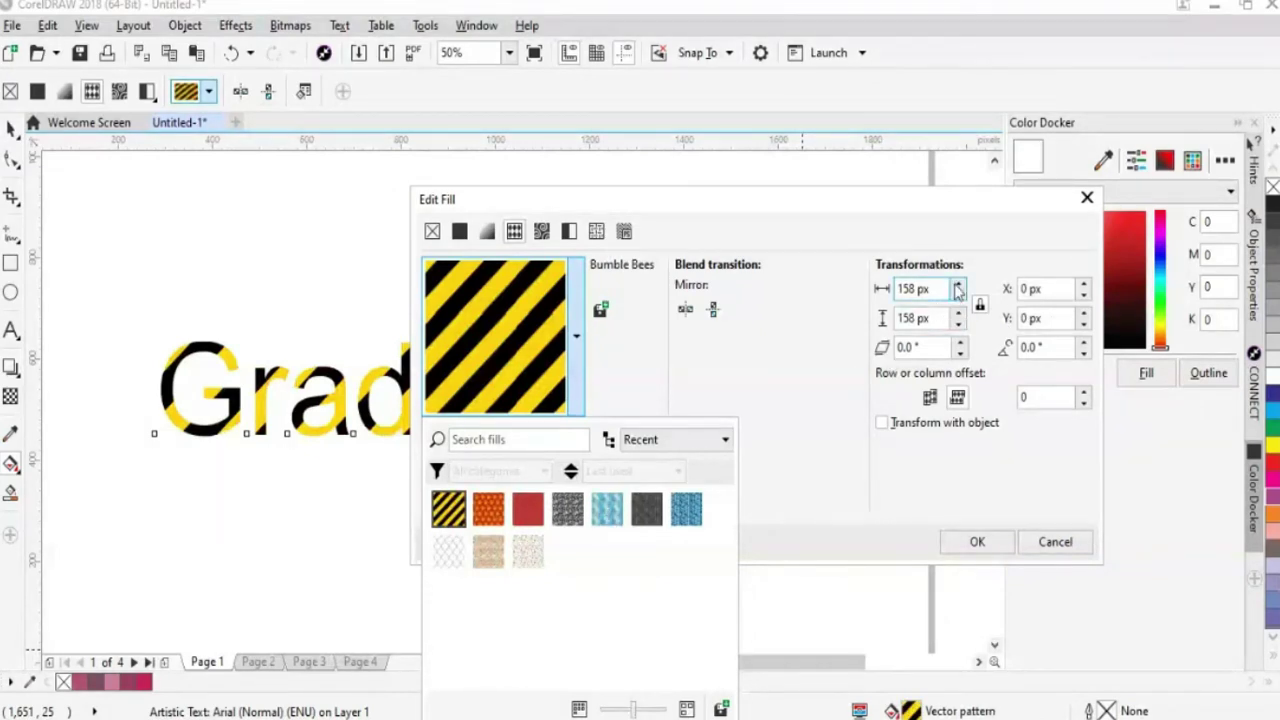
pyautogui.click(958, 289)
pyautogui.click(958, 289)
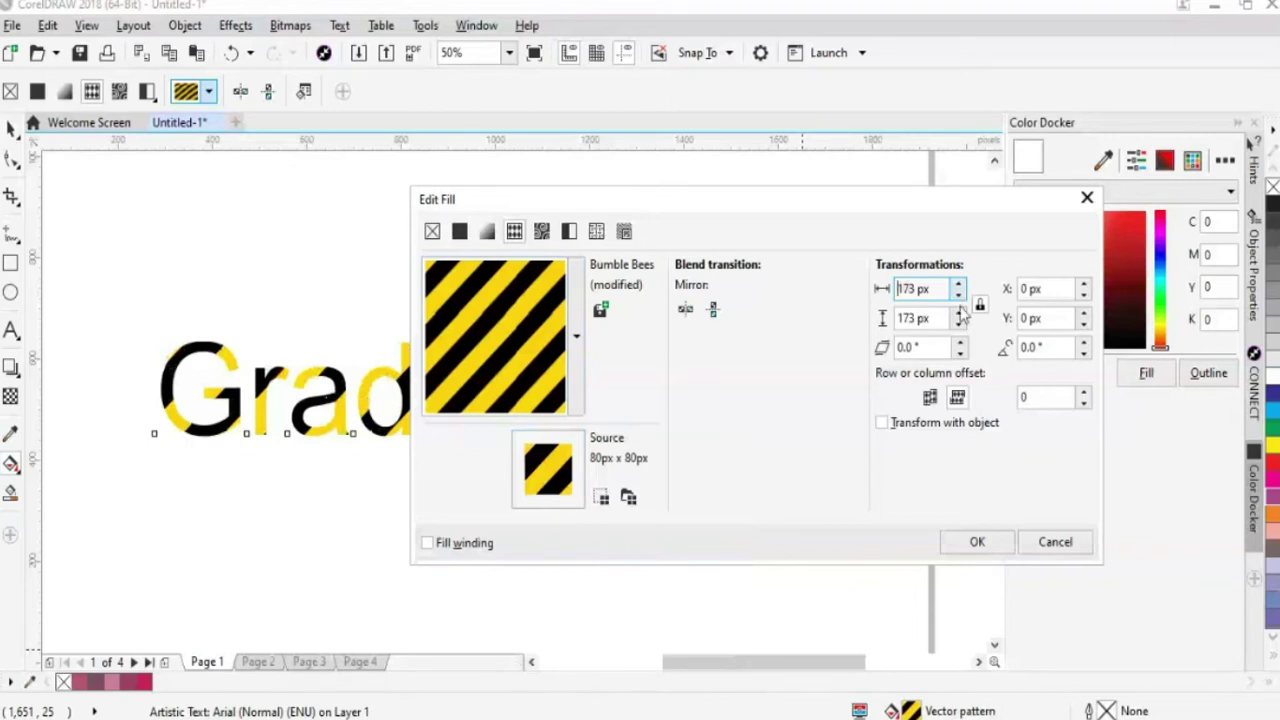
pyautogui.moveTo(958, 289); pyautogui.dragTo(958, 289)
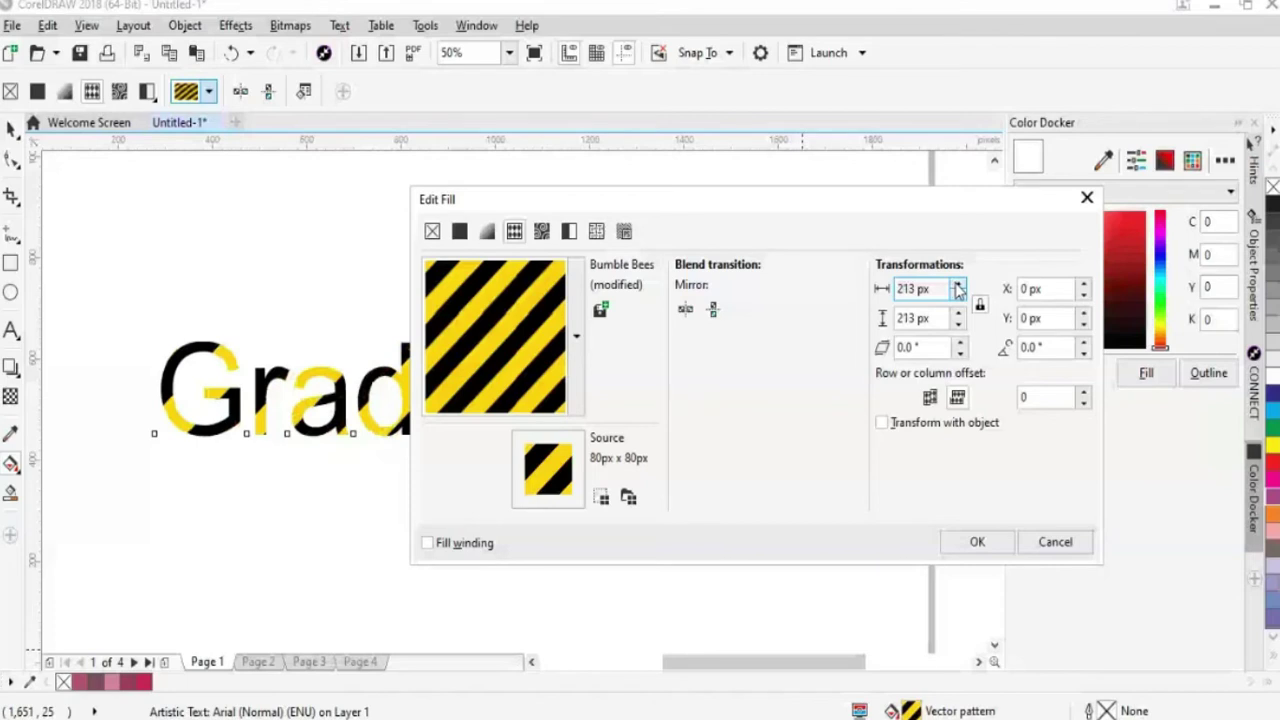
pyautogui.click(958, 289)
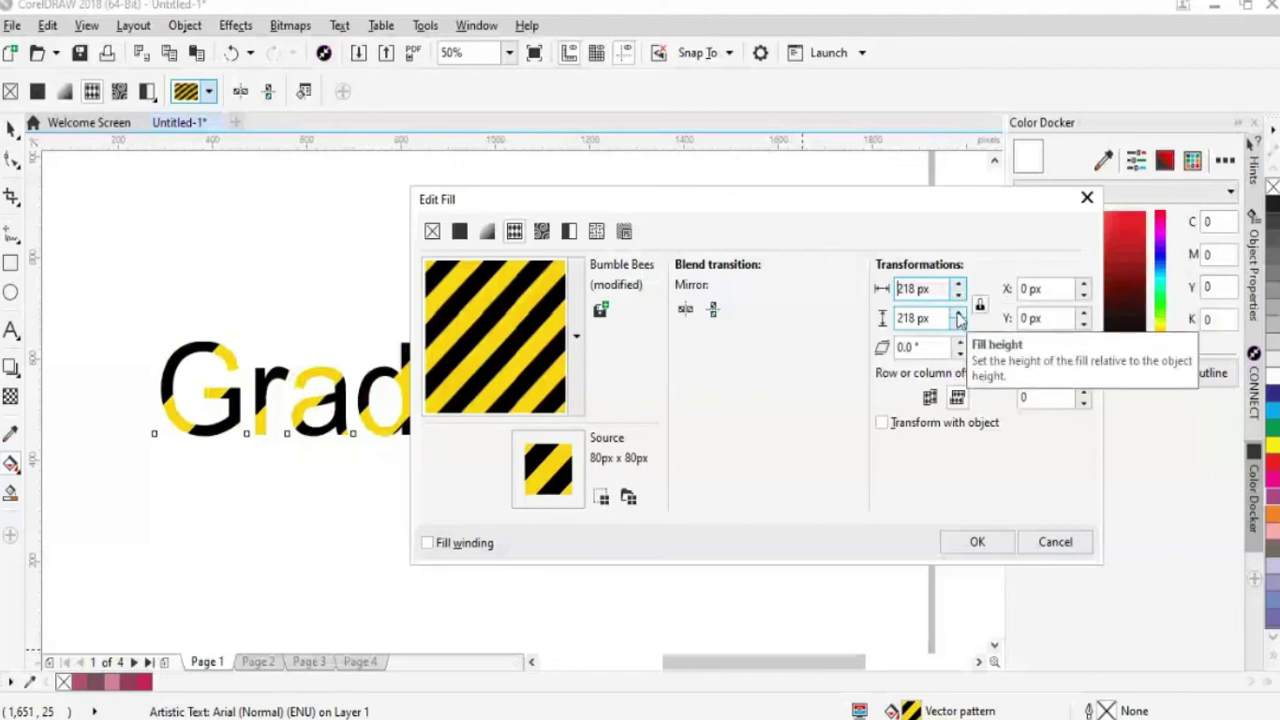
# Increase the Bumble Bees tile's fill height to 318 px with its width locked proportionally
pyautogui.click(958, 314)
pyautogui.click(958, 314)
pyautogui.click(958, 314)
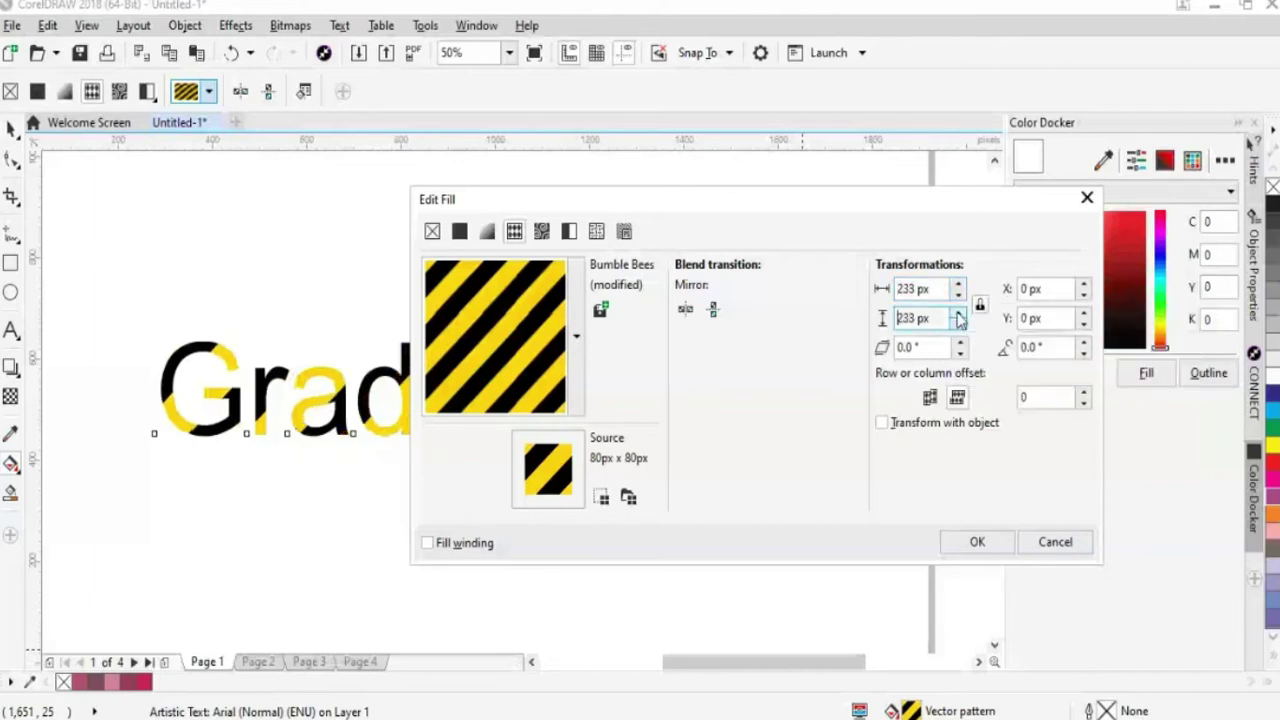
pyautogui.click(958, 314)
pyautogui.click(958, 314)
pyautogui.click(958, 314)
pyautogui.click(958, 314)
pyautogui.click(958, 314)
pyautogui.click(958, 314)
pyautogui.click(958, 314)
pyautogui.click(958, 314)
pyautogui.click(958, 314)
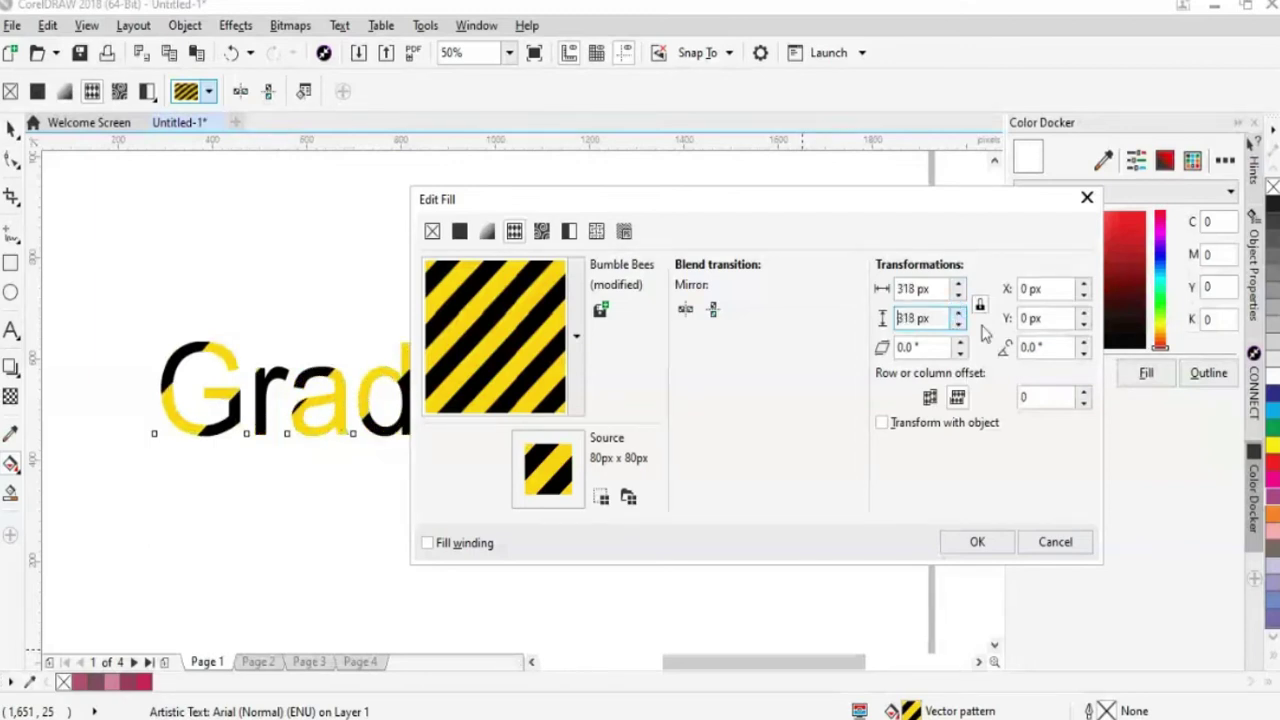
# Shift the Bumble Bees pattern horizontally to an X position of 45 px
pyautogui.click(1085, 285)
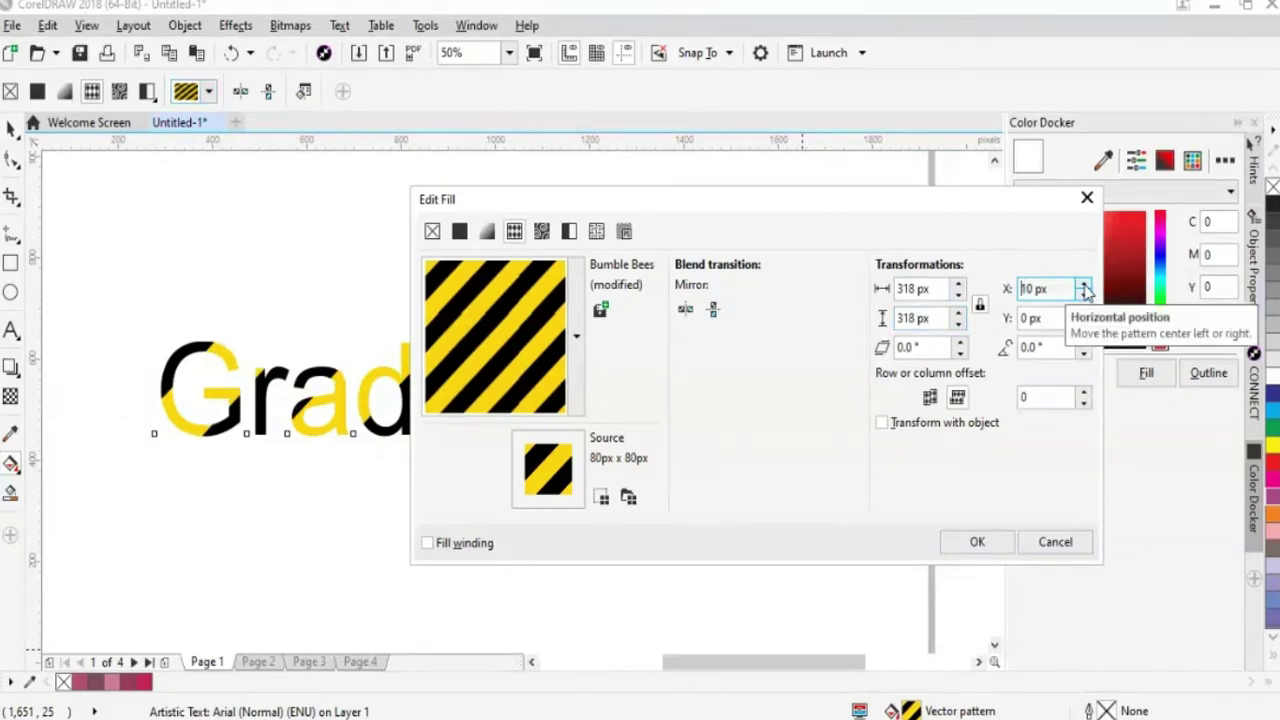
pyautogui.click(1085, 285)
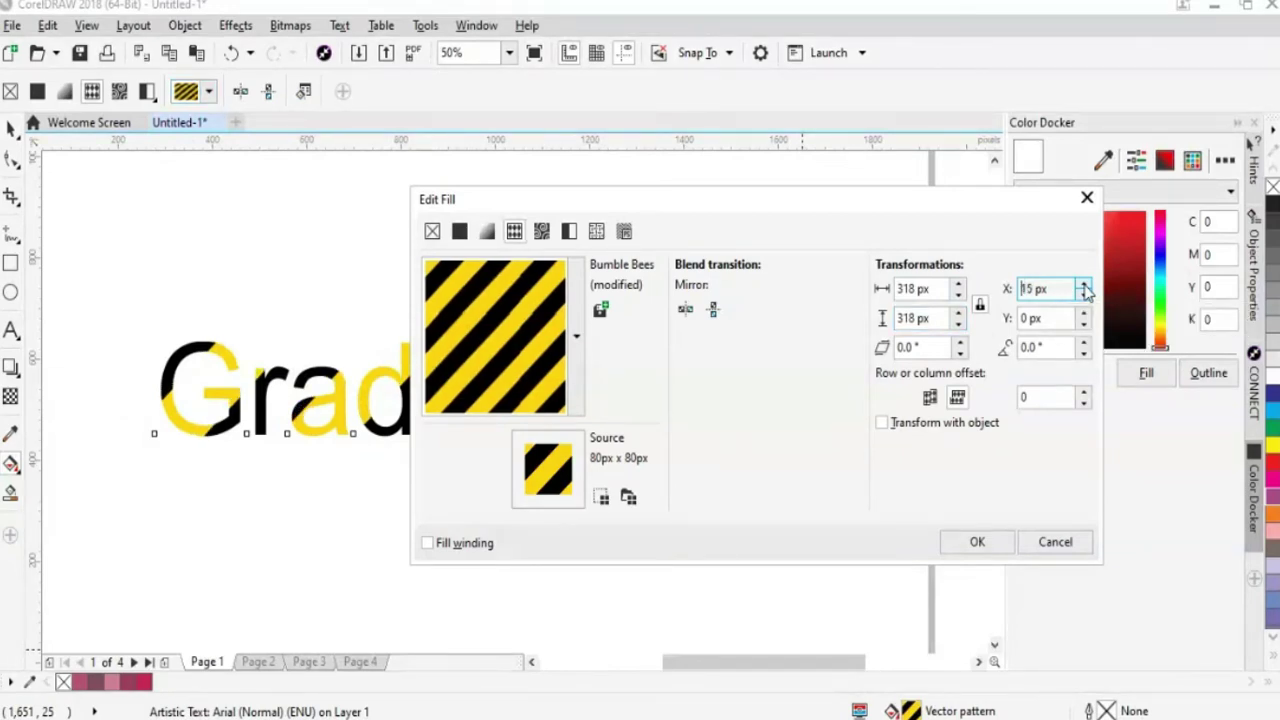
pyautogui.click(1085, 287)
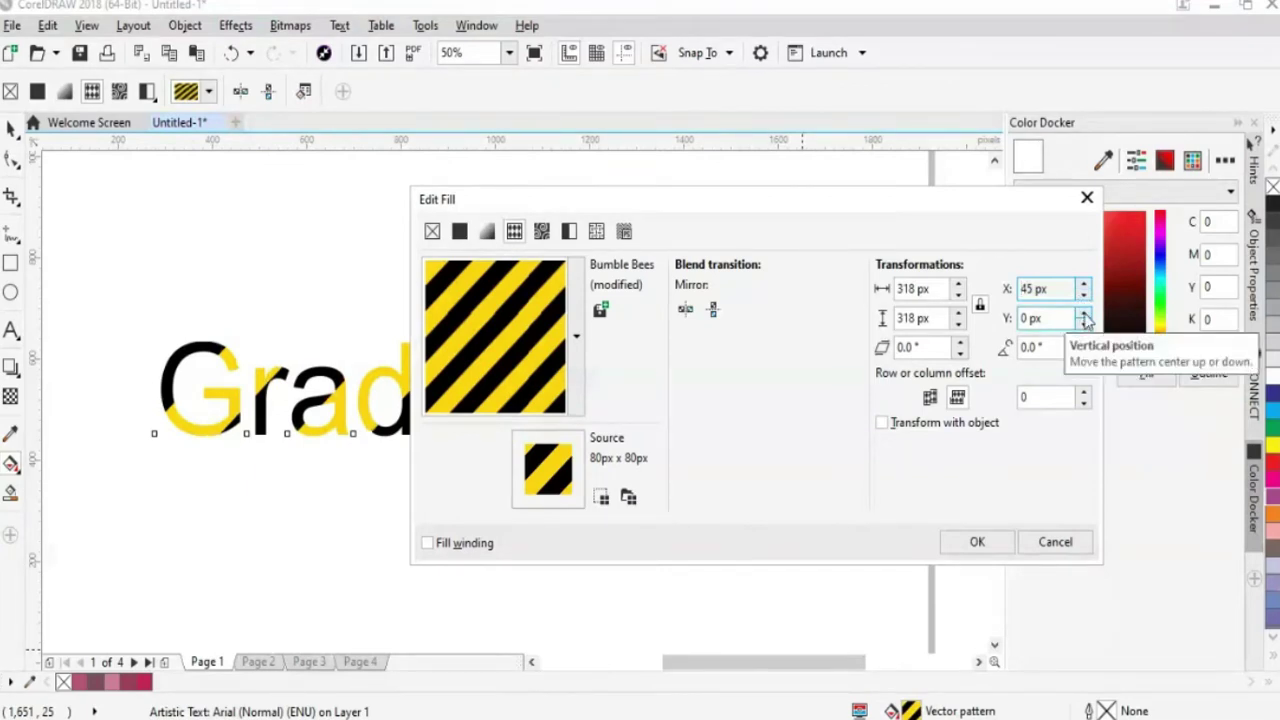
# Move the Bumble Bees pattern center vertically to a Y position of 125 px
pyautogui.click(1085, 313)
pyautogui.click(1085, 314)
pyautogui.click(1085, 314)
pyautogui.click(1085, 314)
pyautogui.click(1085, 314)
pyautogui.click(1085, 314)
pyautogui.click(1085, 314)
pyautogui.click(1085, 314)
pyautogui.click(1085, 314)
pyautogui.click(1085, 314)
pyautogui.click(1085, 314)
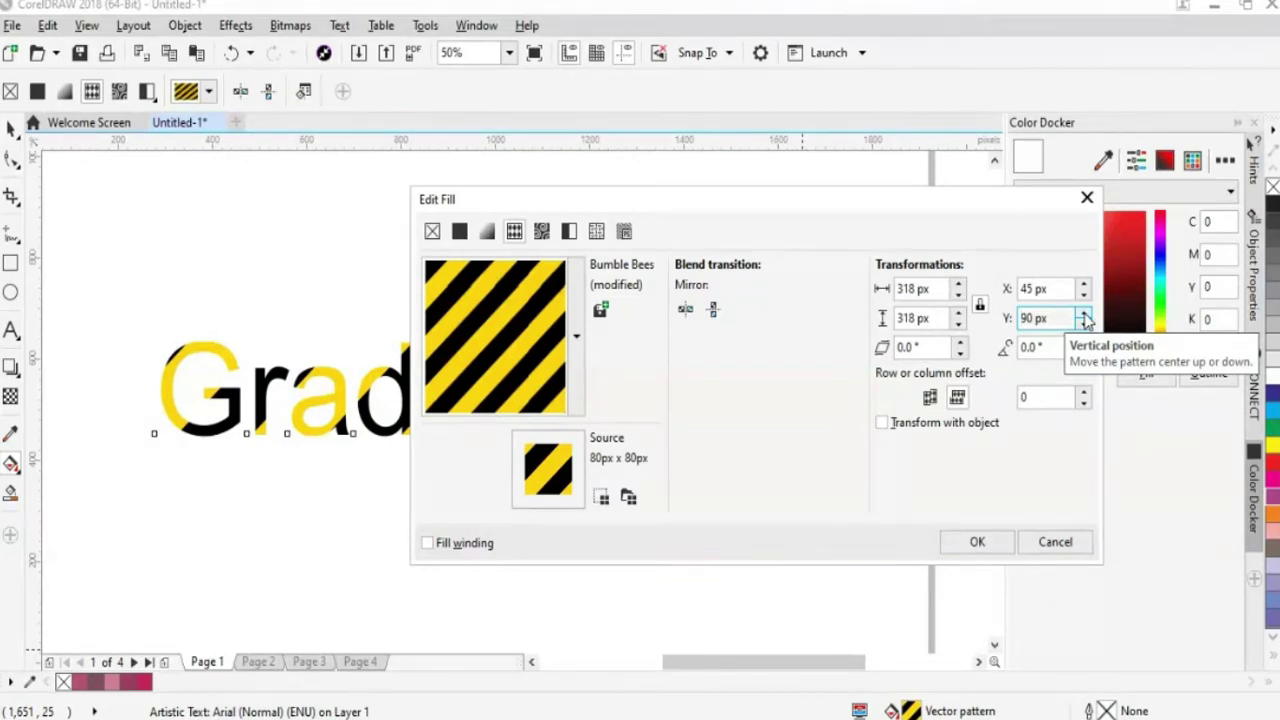
pyautogui.click(1085, 318)
pyautogui.click(1085, 318)
pyautogui.click(1085, 318)
pyautogui.click(1085, 318)
pyautogui.click(1085, 318)
pyautogui.click(1085, 318)
pyautogui.click(1085, 318)
# Raise the Bumble Bees pattern's X position to 135 px and apply the fill changes to the text
pyautogui.click(1085, 288)
pyautogui.click(1085, 288)
pyautogui.click(1085, 288)
pyautogui.click(1085, 288)
pyautogui.click(1085, 288)
pyautogui.click(1085, 288)
pyautogui.click(1085, 288)
pyautogui.click(1085, 286)
pyautogui.click(1085, 286)
pyautogui.click(1085, 286)
pyautogui.click(1085, 286)
pyautogui.click(1085, 286)
pyautogui.click(1085, 286)
pyautogui.click(1085, 286)
pyautogui.click(1085, 286)
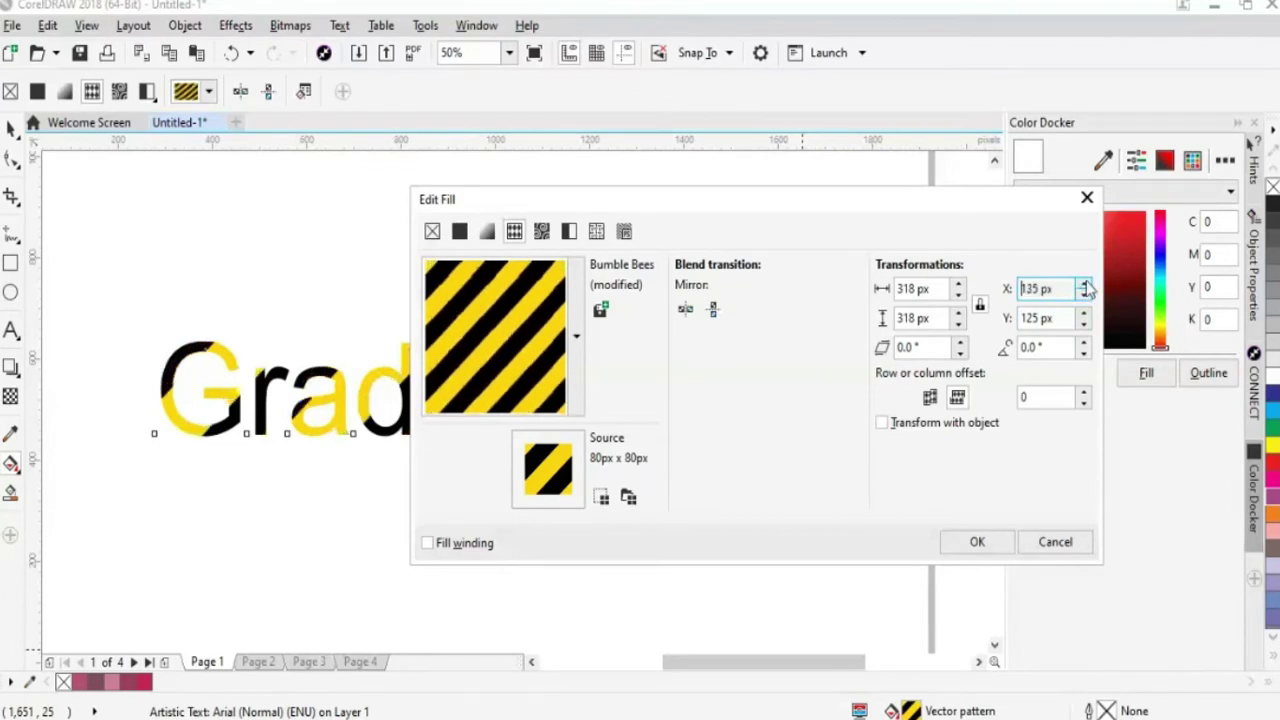
pyautogui.click(975, 542)
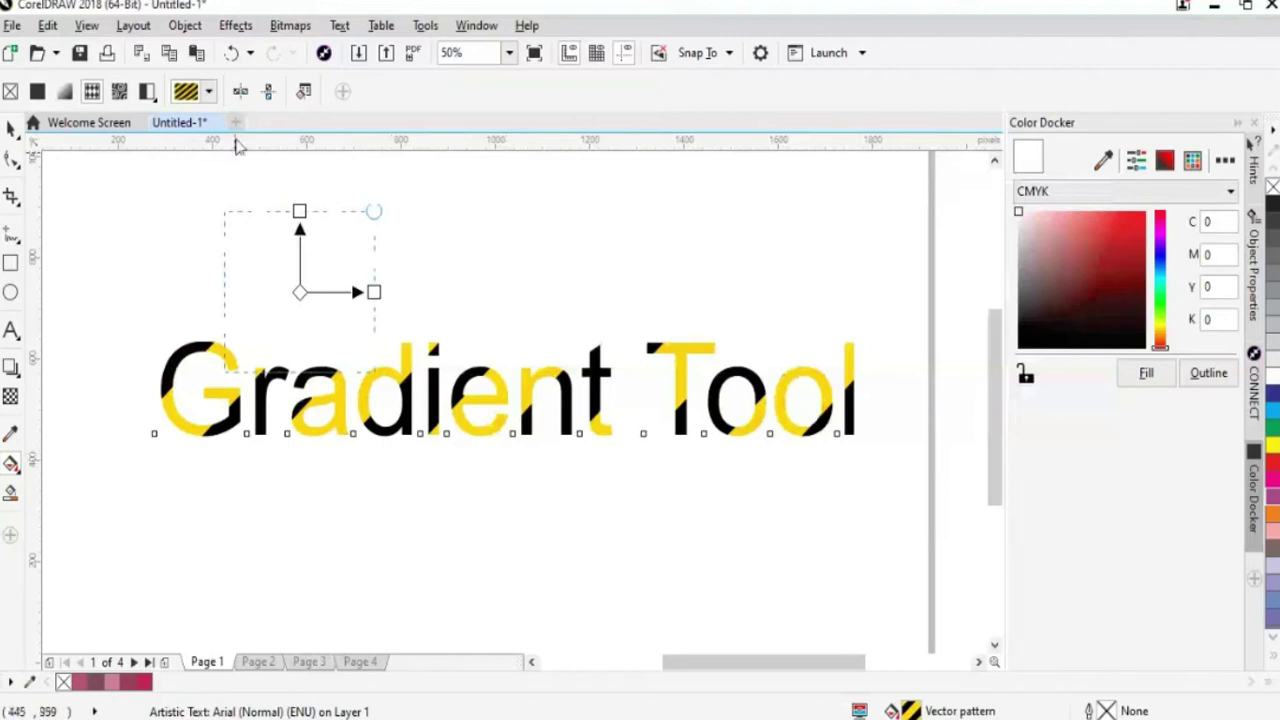
# Replace the text's vector pattern with a bitmap pattern fill and stretch its tile across most of the text and well above the letters
pyautogui.click(208, 92)
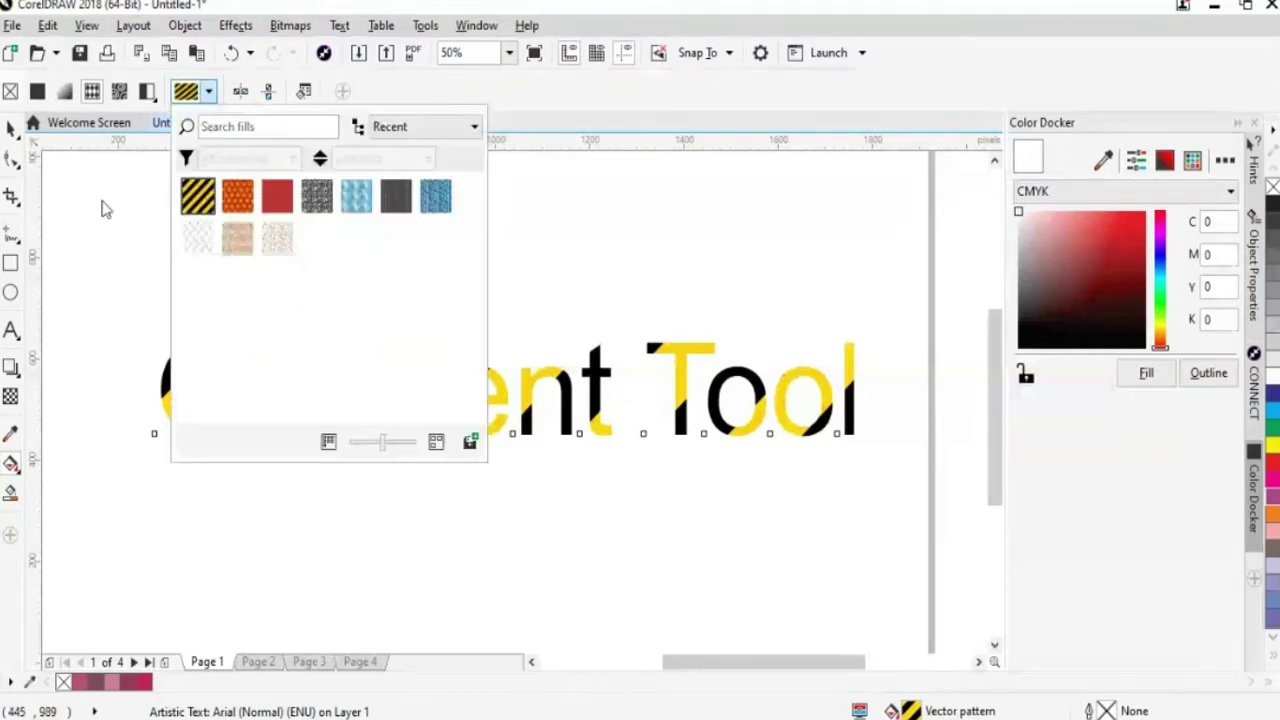
pyautogui.click(104, 207)
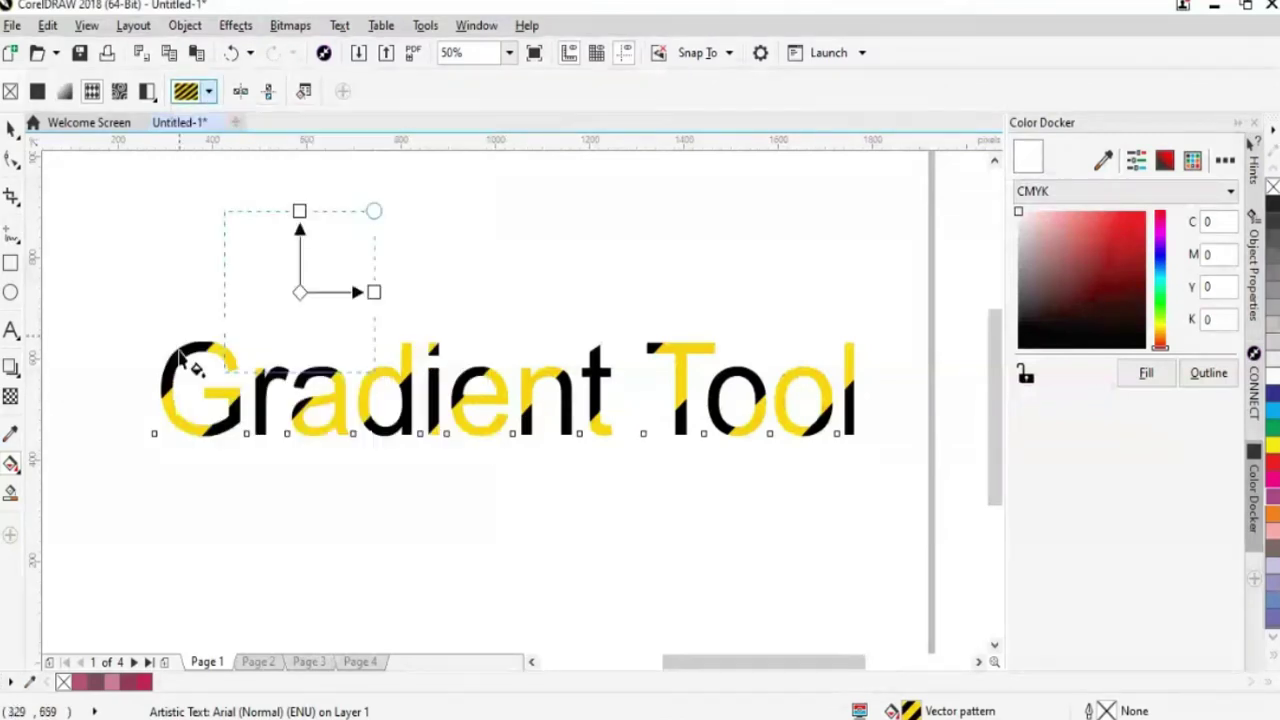
pyautogui.click(118, 93)
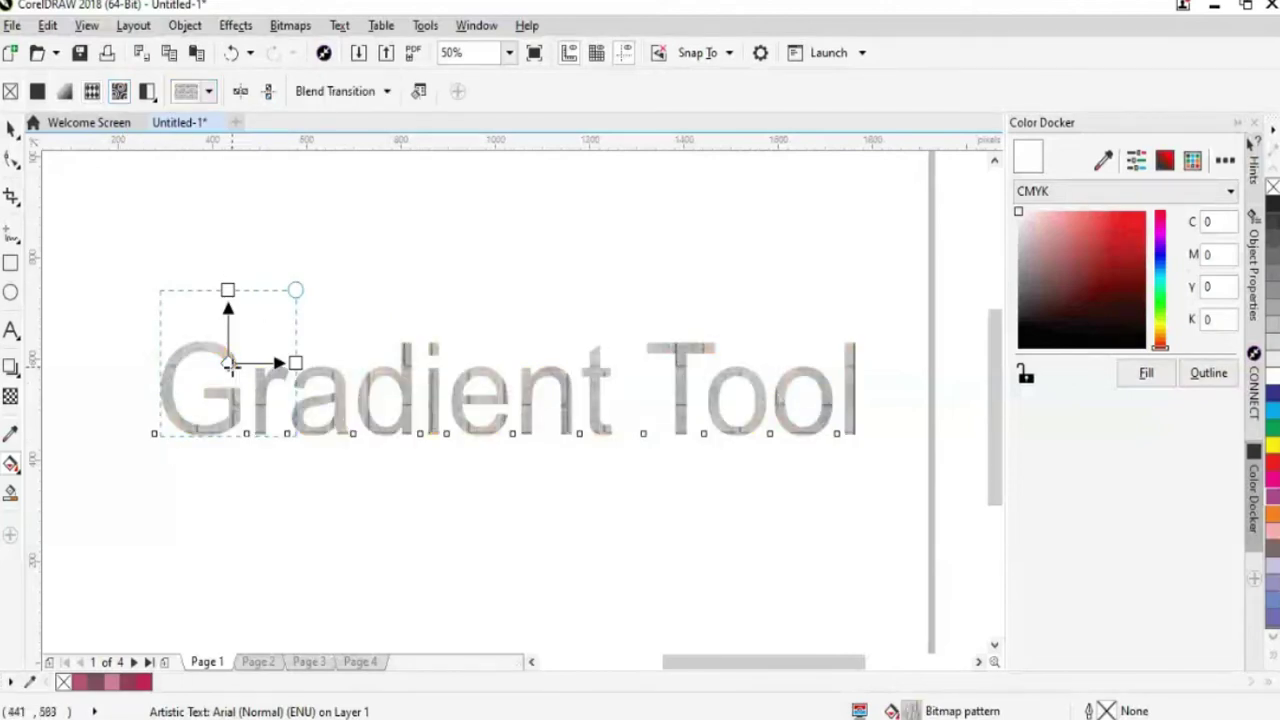
pyautogui.moveTo(229, 362); pyautogui.dragTo(840, 420)
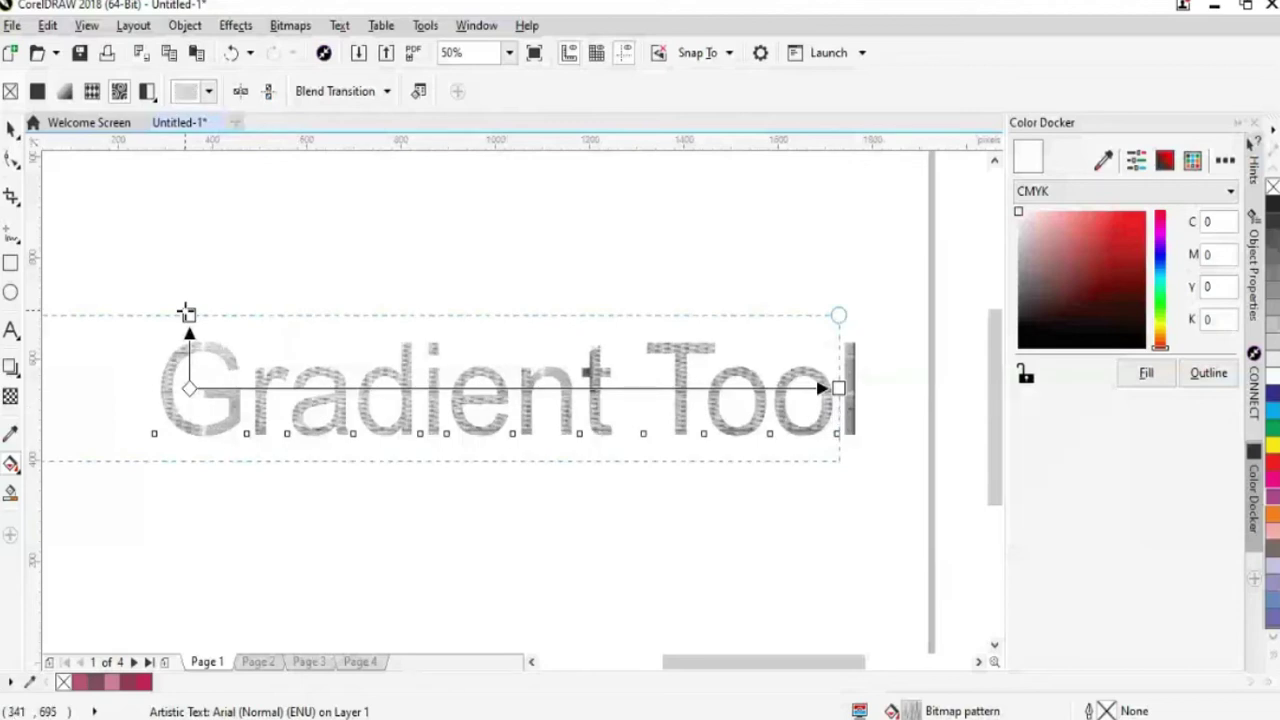
pyautogui.moveTo(188, 313); pyautogui.dragTo(189, 229)
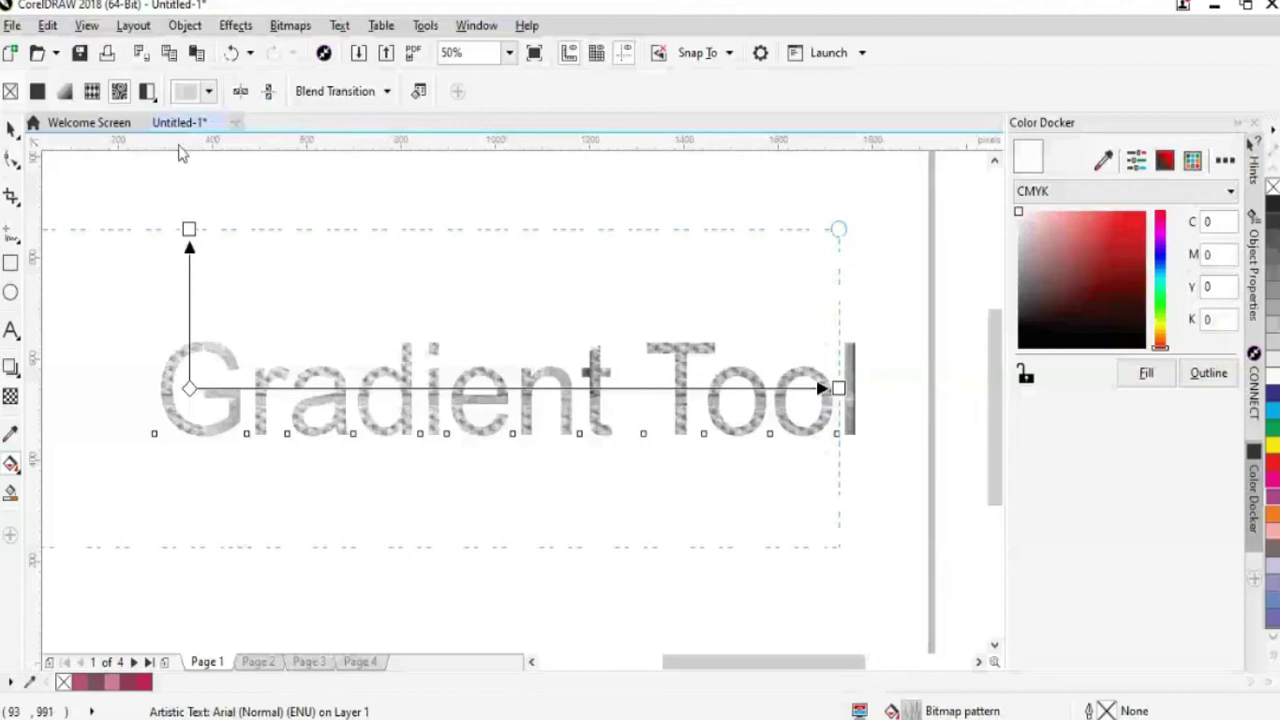
# Try several recent bitmap patterns on the text and settle on the green Evergreen grass fill
pyautogui.click(186, 91)
pyautogui.click(198, 197)
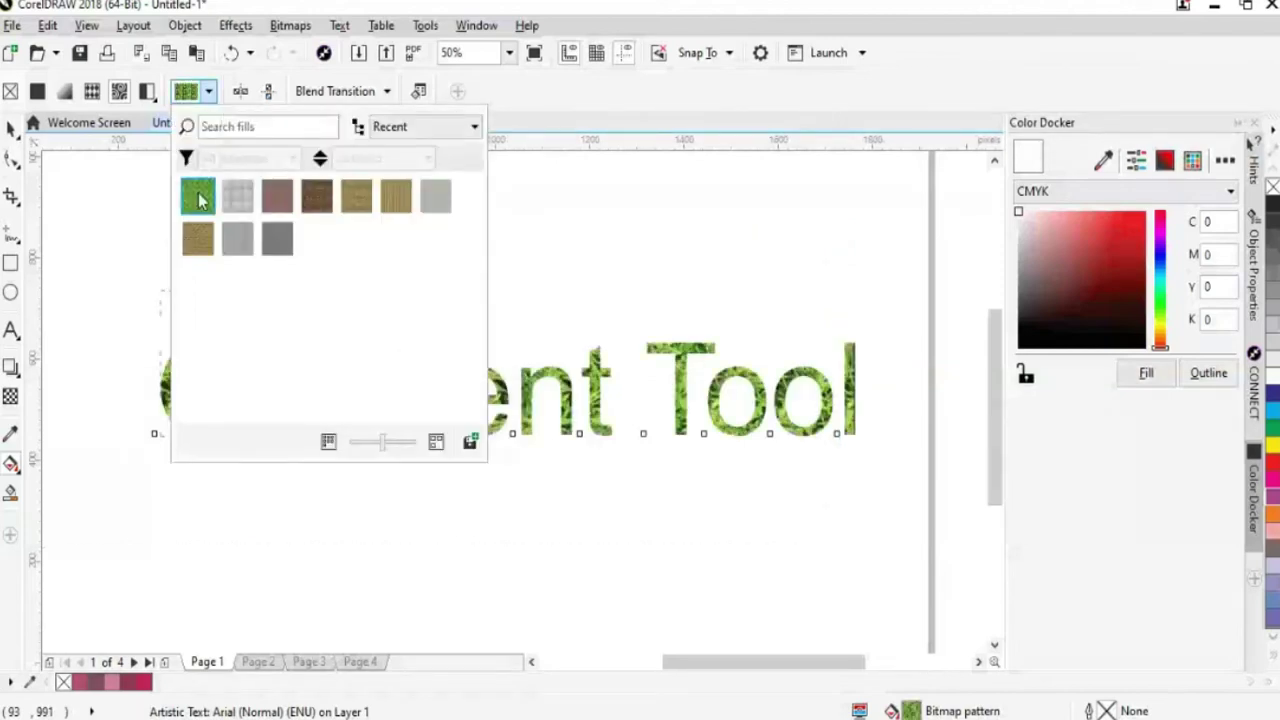
pyautogui.click(316, 197)
pyautogui.click(237, 196)
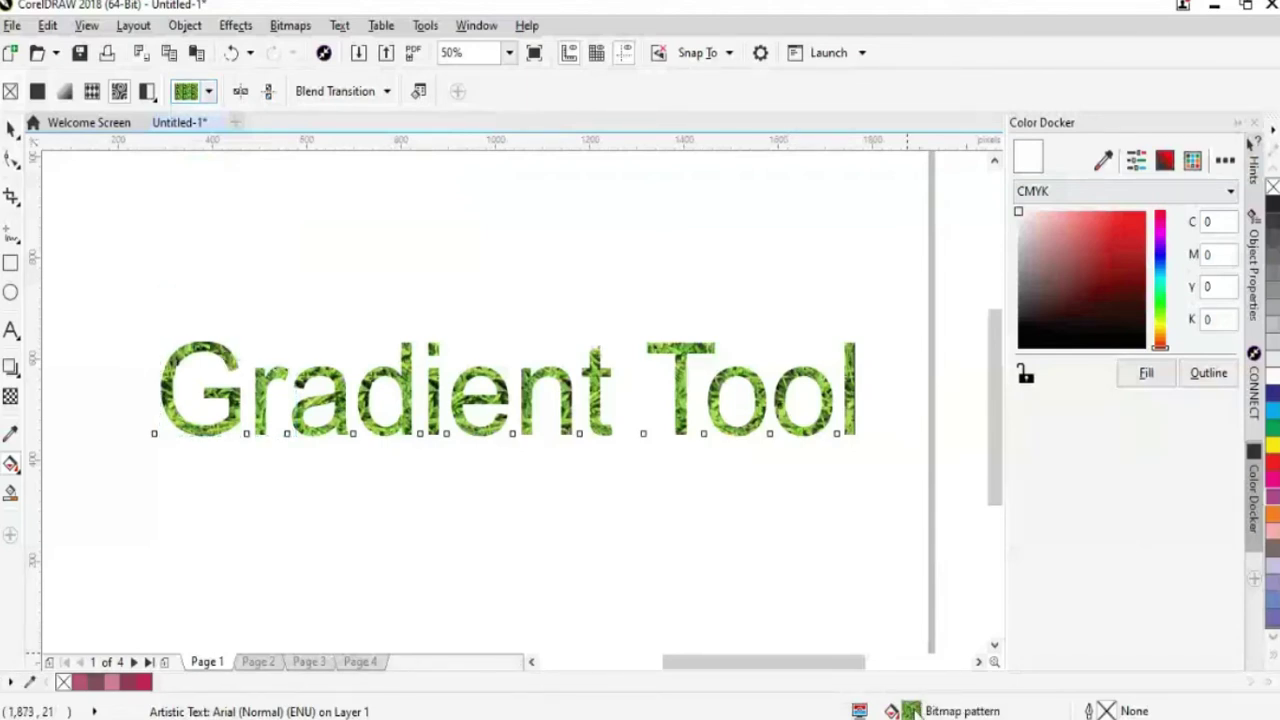
# Edit the text's Evergreen bitmap fill and enlarge its tile to 443 px in width and height
pyautogui.doubleClick(912, 711)
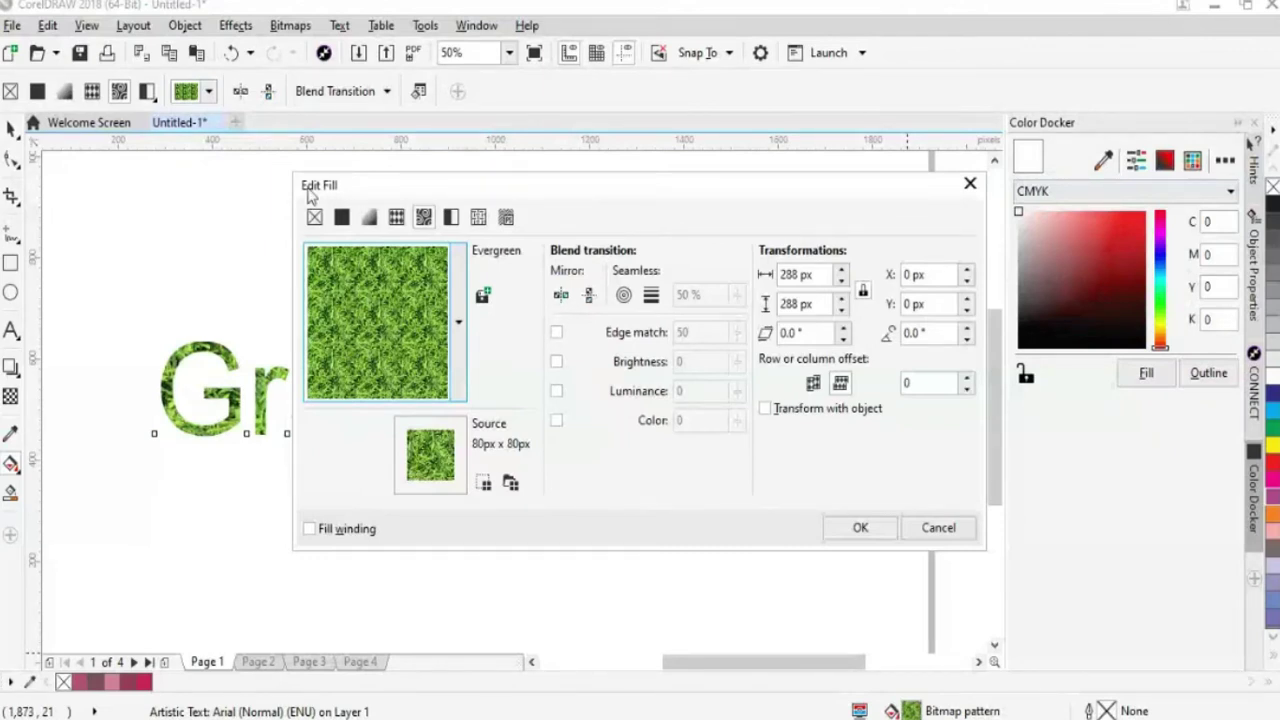
pyautogui.moveTo(311, 195); pyautogui.dragTo(497, 215)
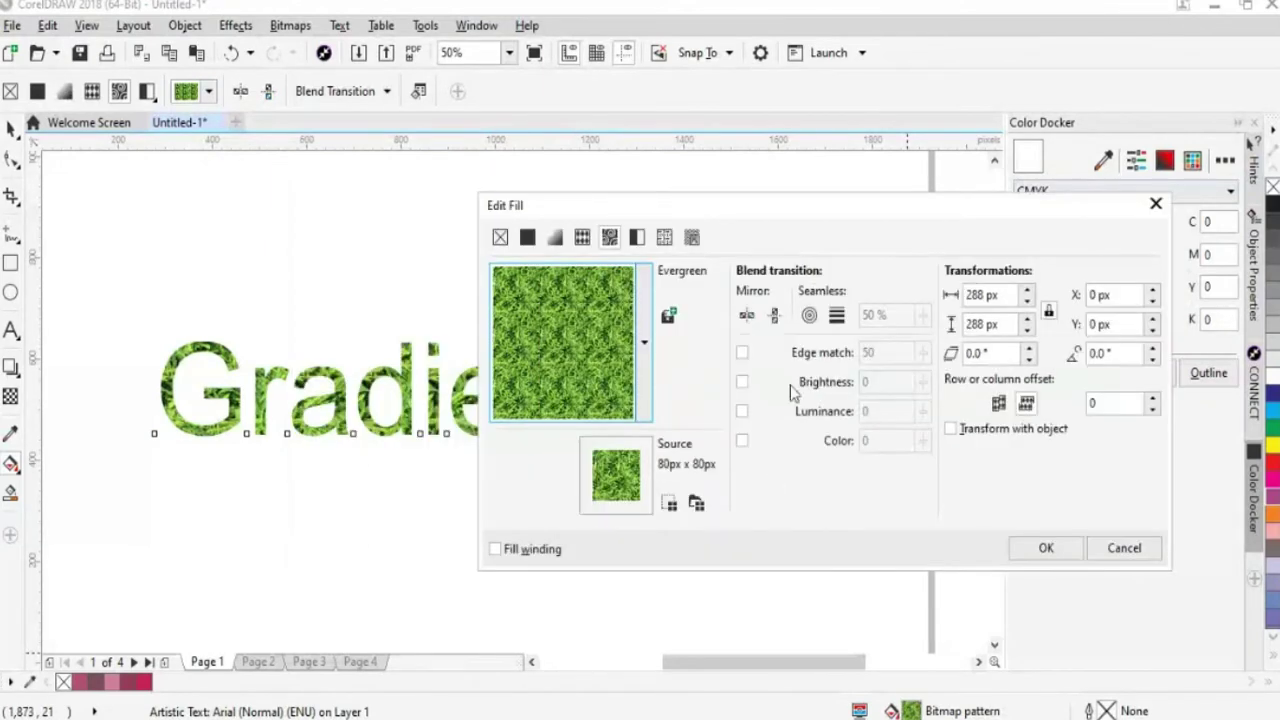
pyautogui.click(1026, 294)
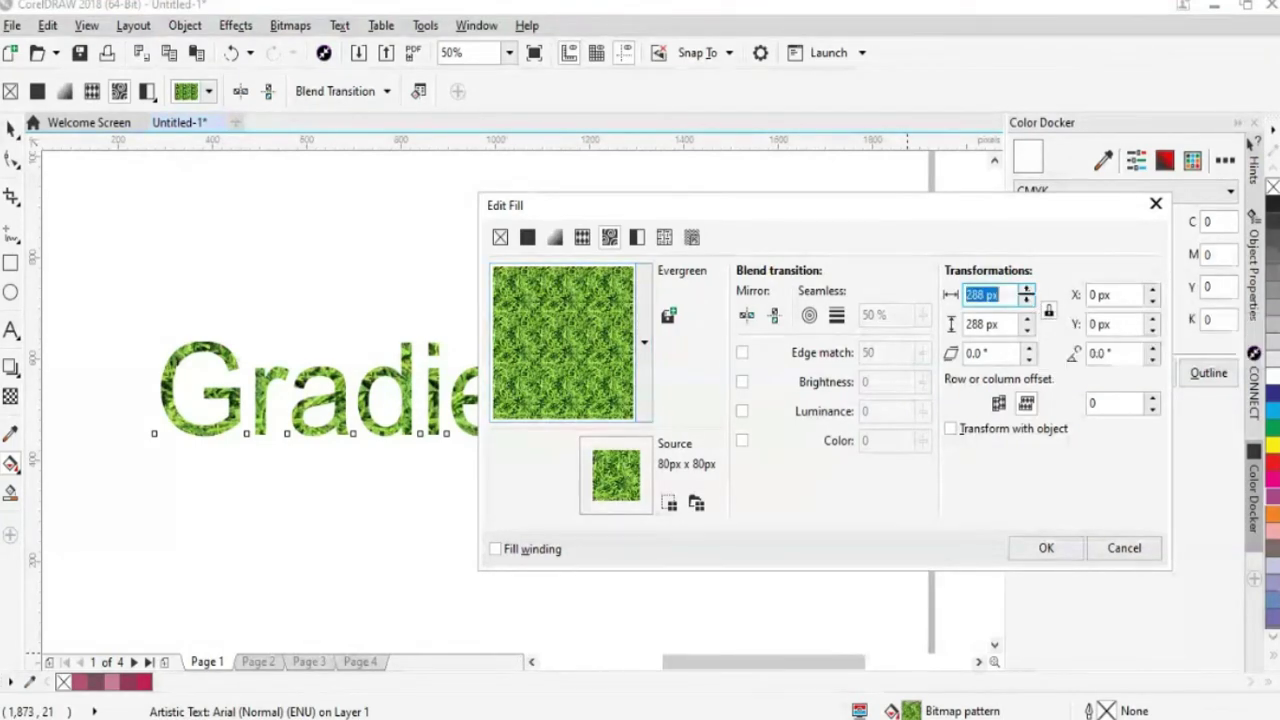
pyautogui.scroll(7, 1027, 294)
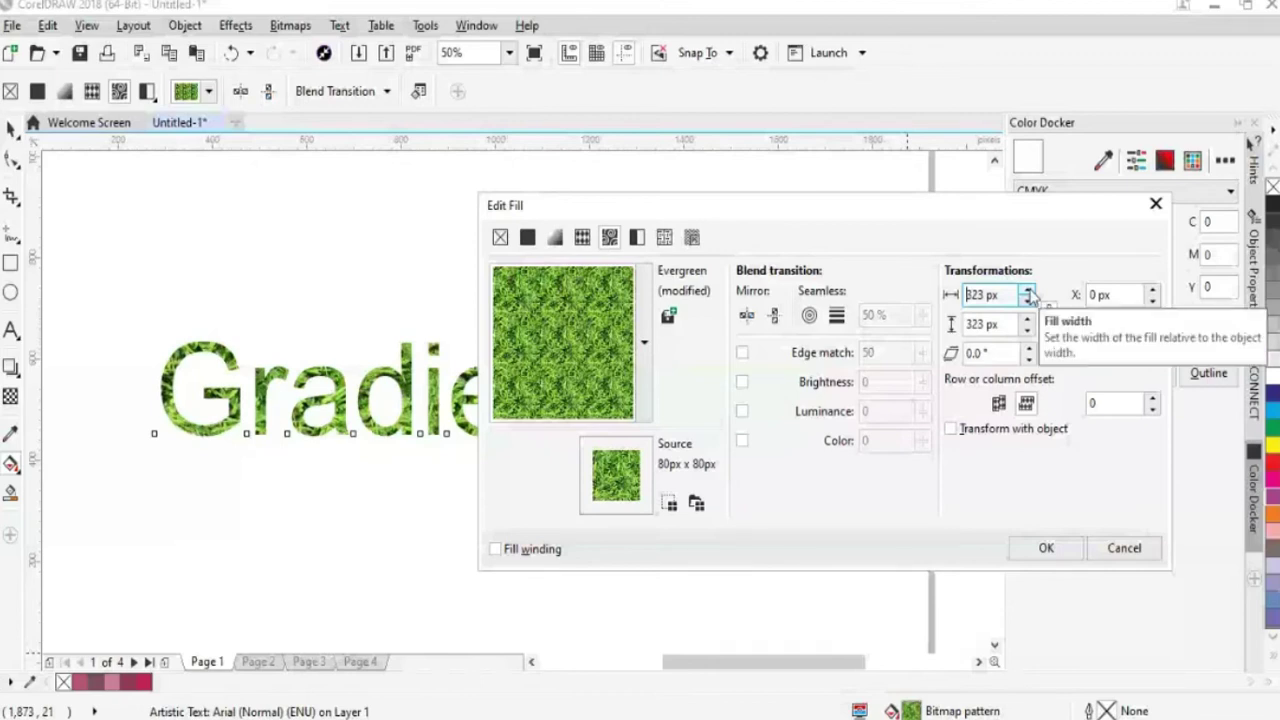
pyautogui.scroll(6, 1028, 295)
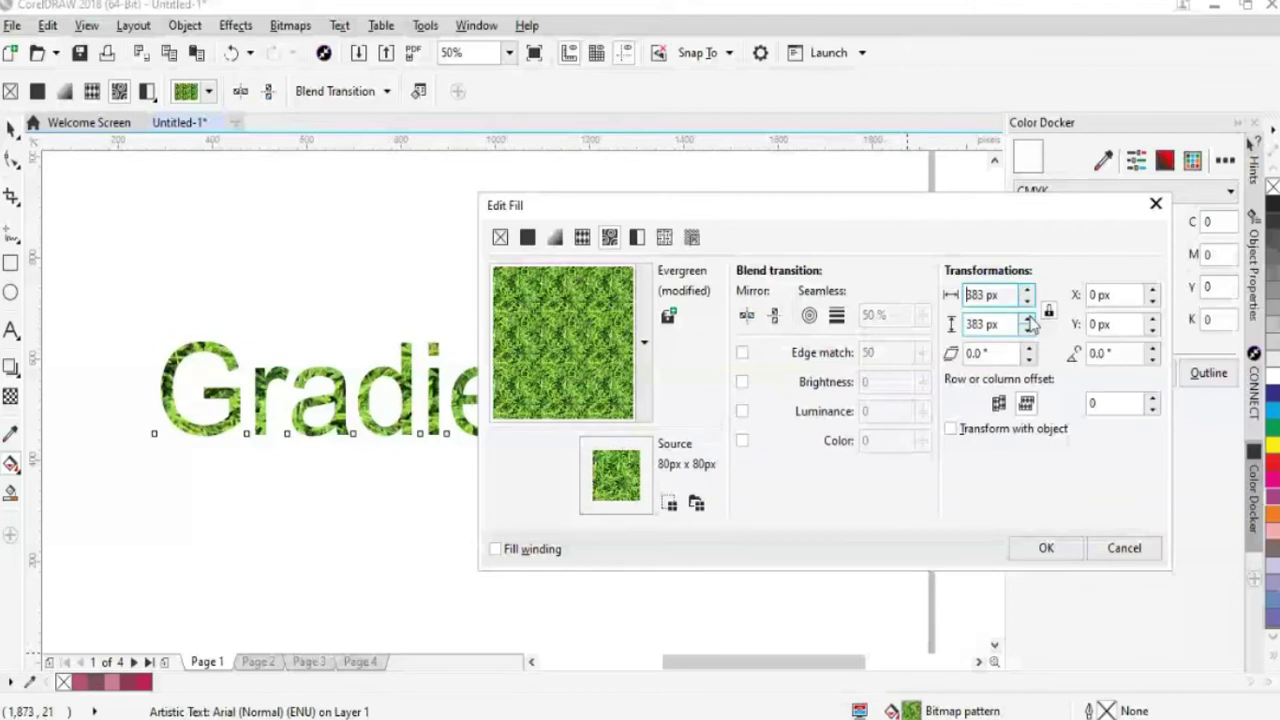
pyautogui.scroll(6, 1030, 323)
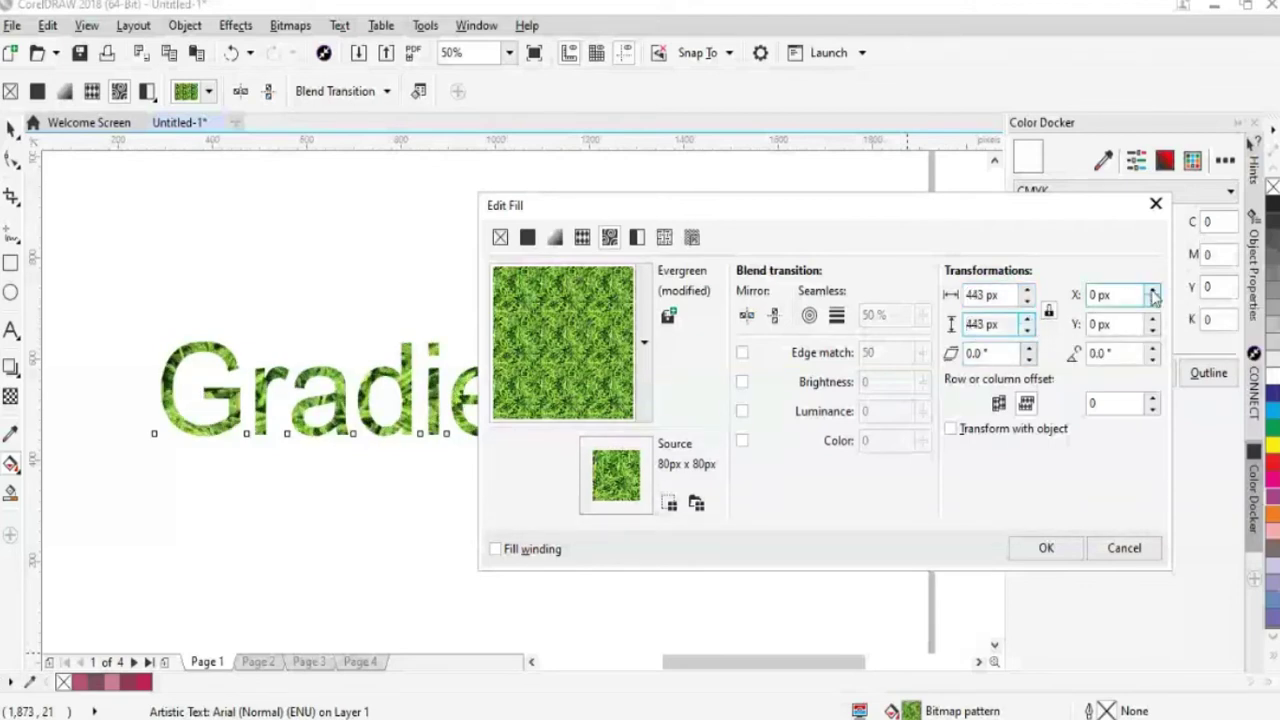
# Move the Evergreen pattern center to an X position of 50 px and a Y position of 60 px
pyautogui.scroll(5, 1154, 295)
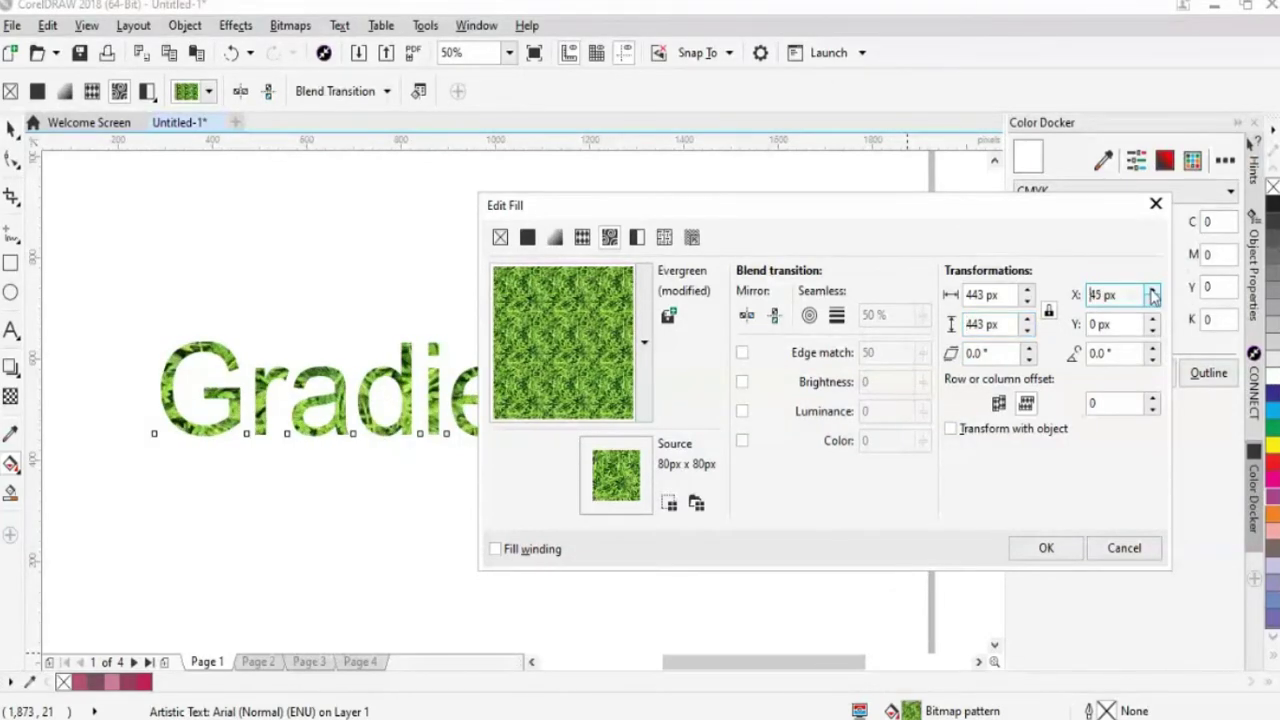
pyautogui.scroll(1, 1154, 295)
pyautogui.scroll(8, 1152, 328)
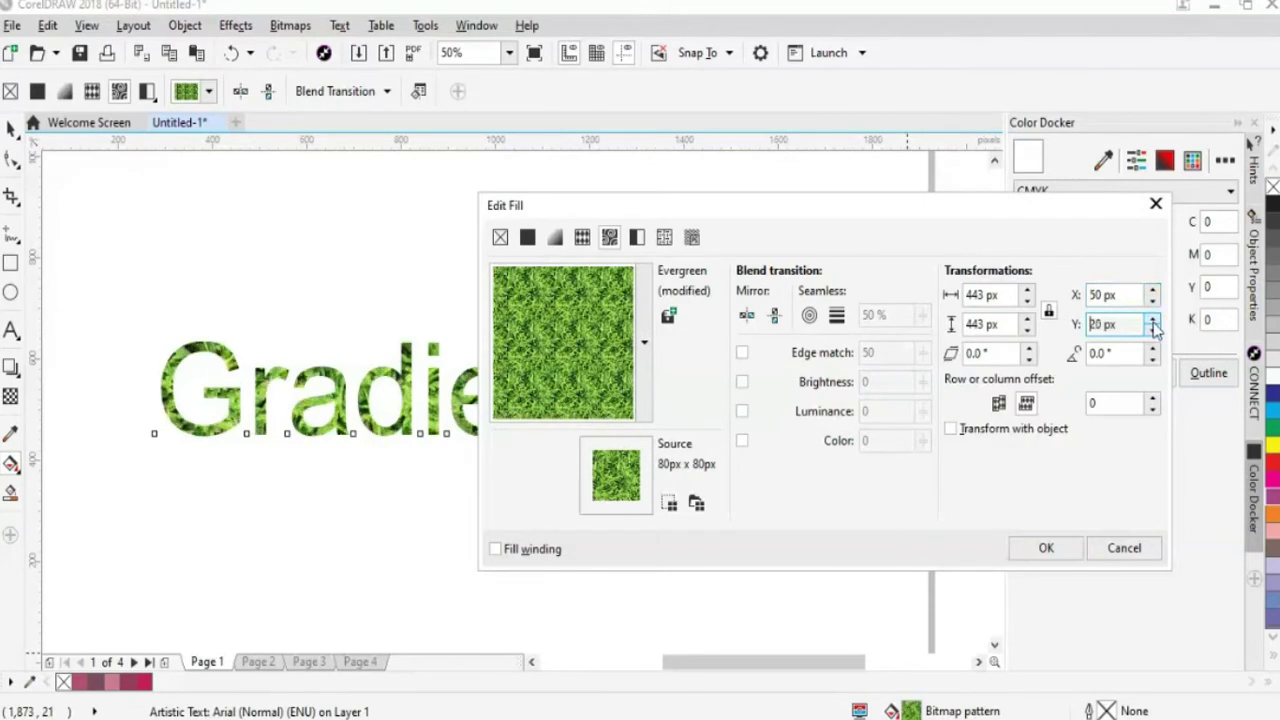
pyautogui.scroll(2, 1154, 328)
pyautogui.scroll(2, 1154, 324)
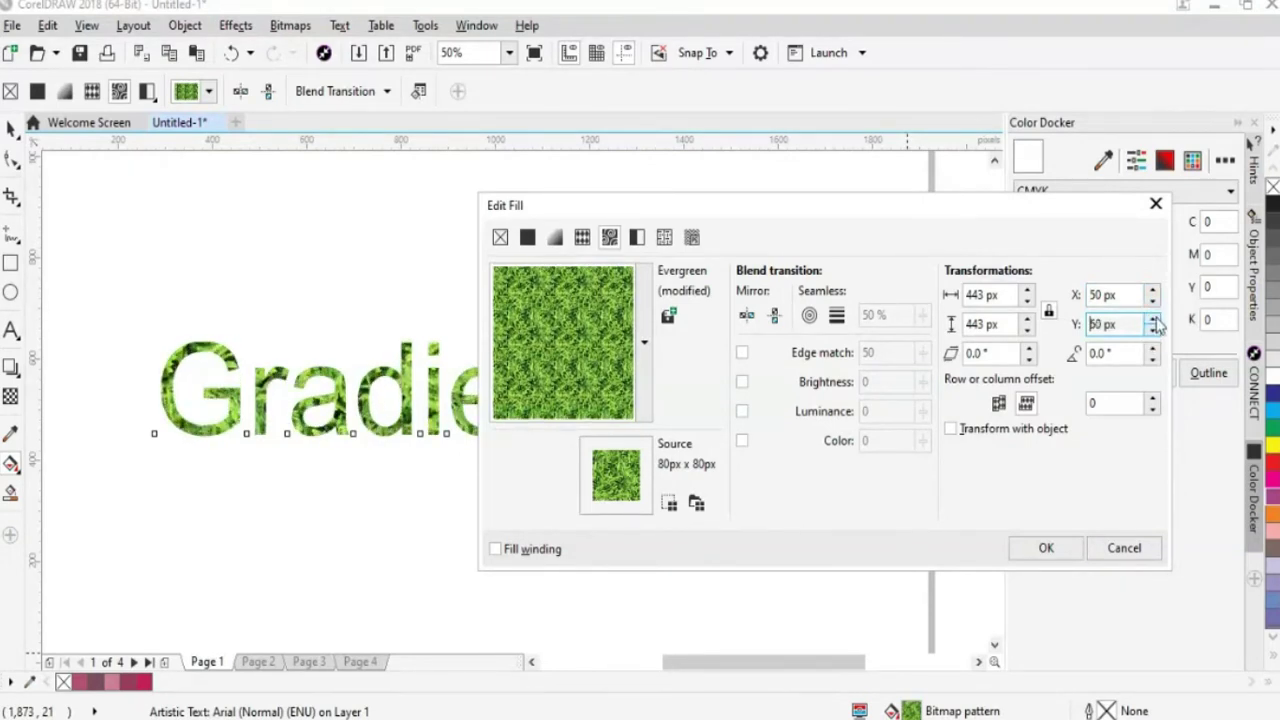
# Switch the text's bitmap pattern to the brown Newspaper fill and enlarge its tile to 338 px
pyautogui.click(646, 345)
pyautogui.click(676, 516)
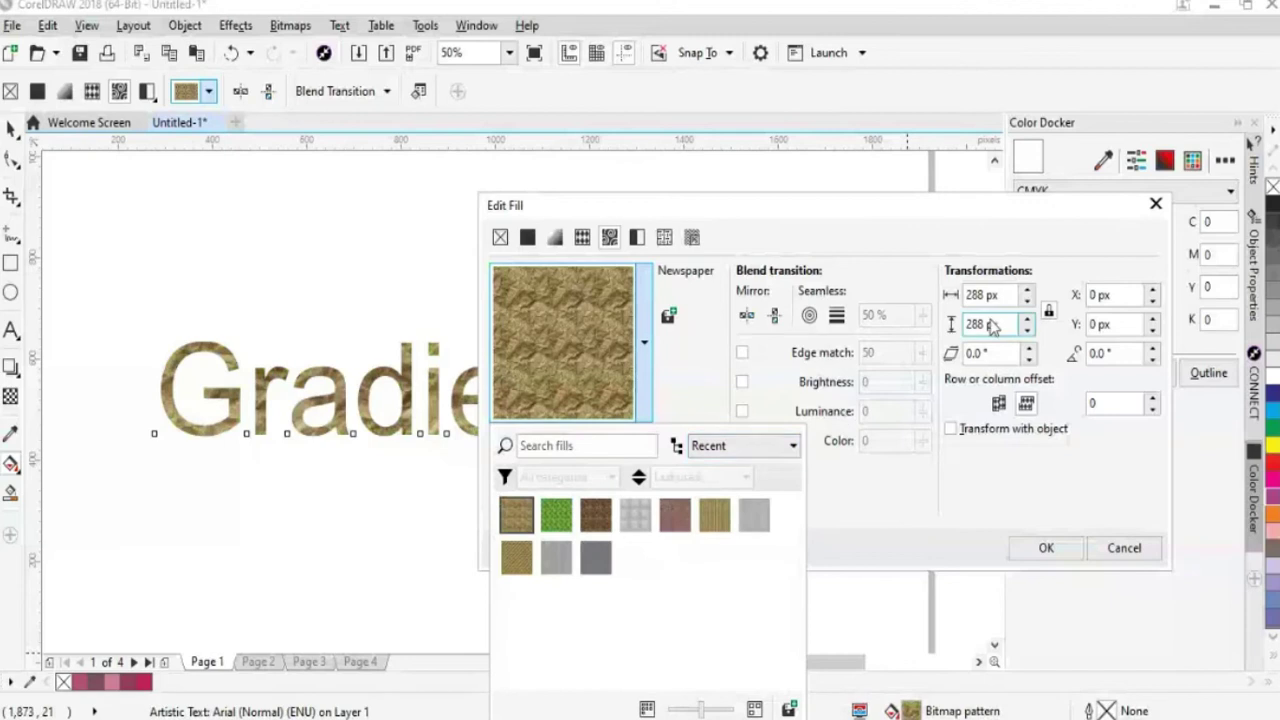
pyautogui.click(1027, 293)
pyautogui.click(1027, 293)
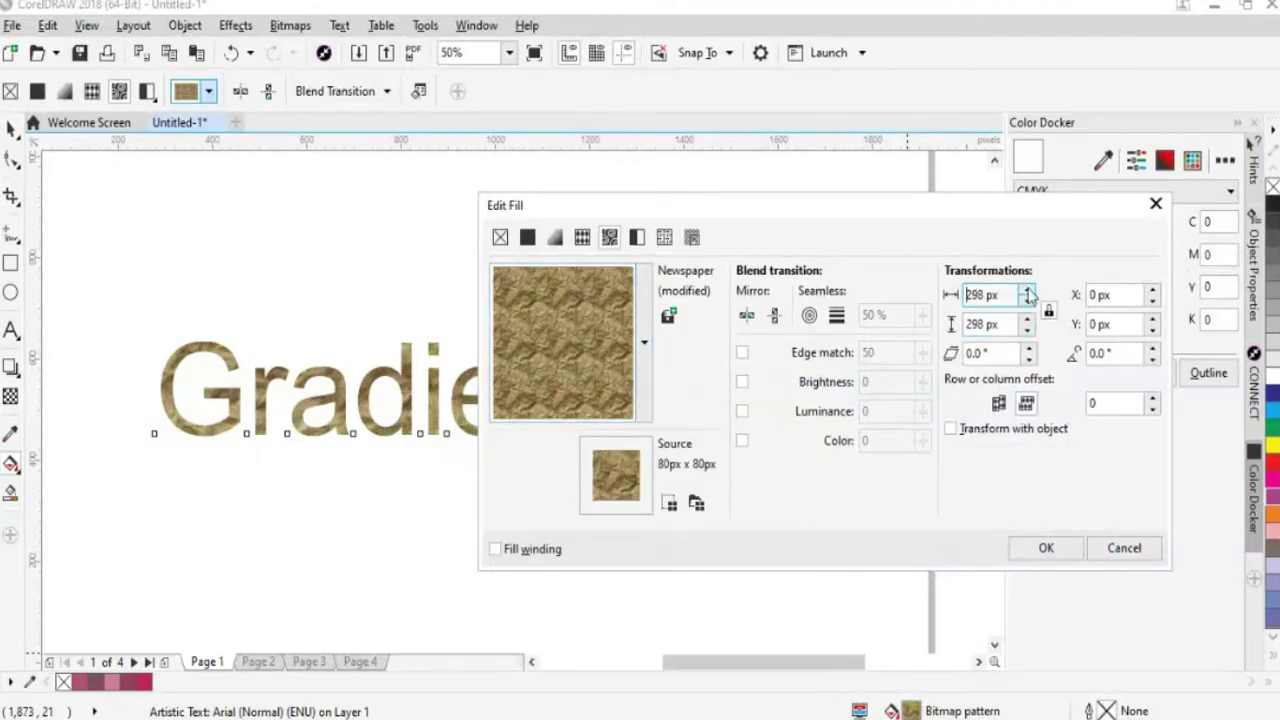
pyautogui.click(1027, 290)
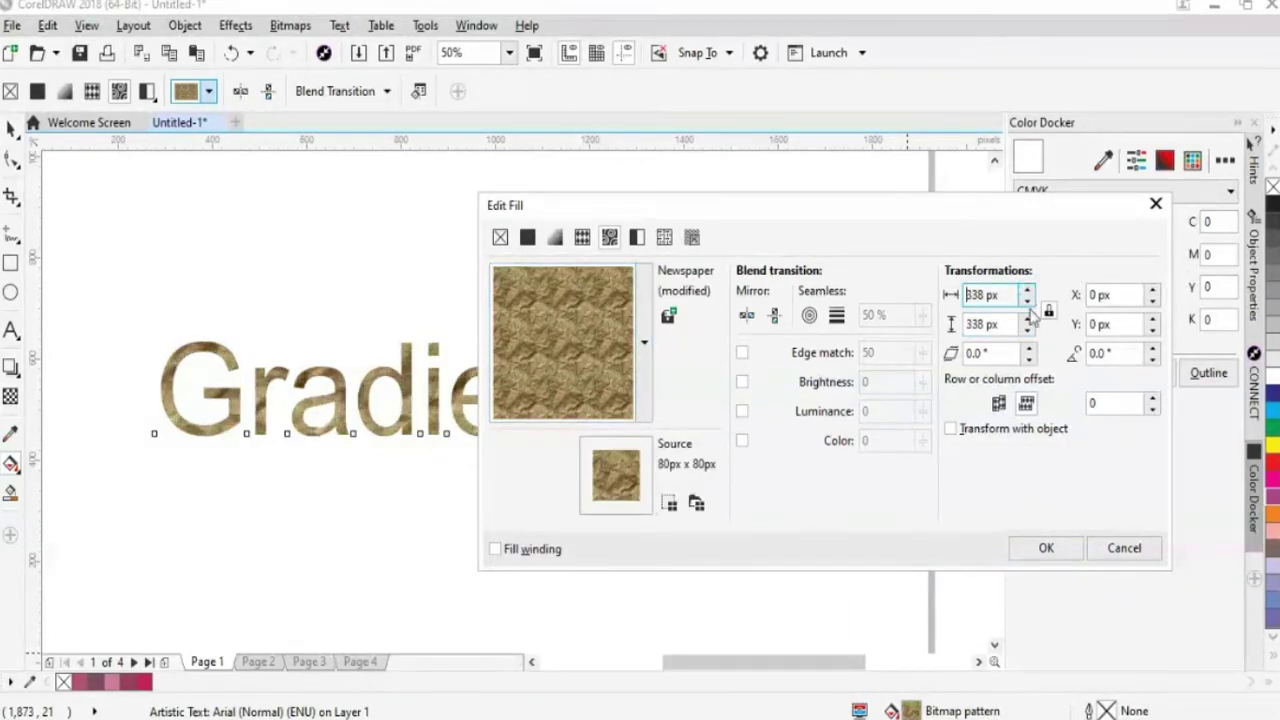
# Raise the Newspaper pattern's X position to 55 px and apply the fill changes to the text
pyautogui.click(1153, 291)
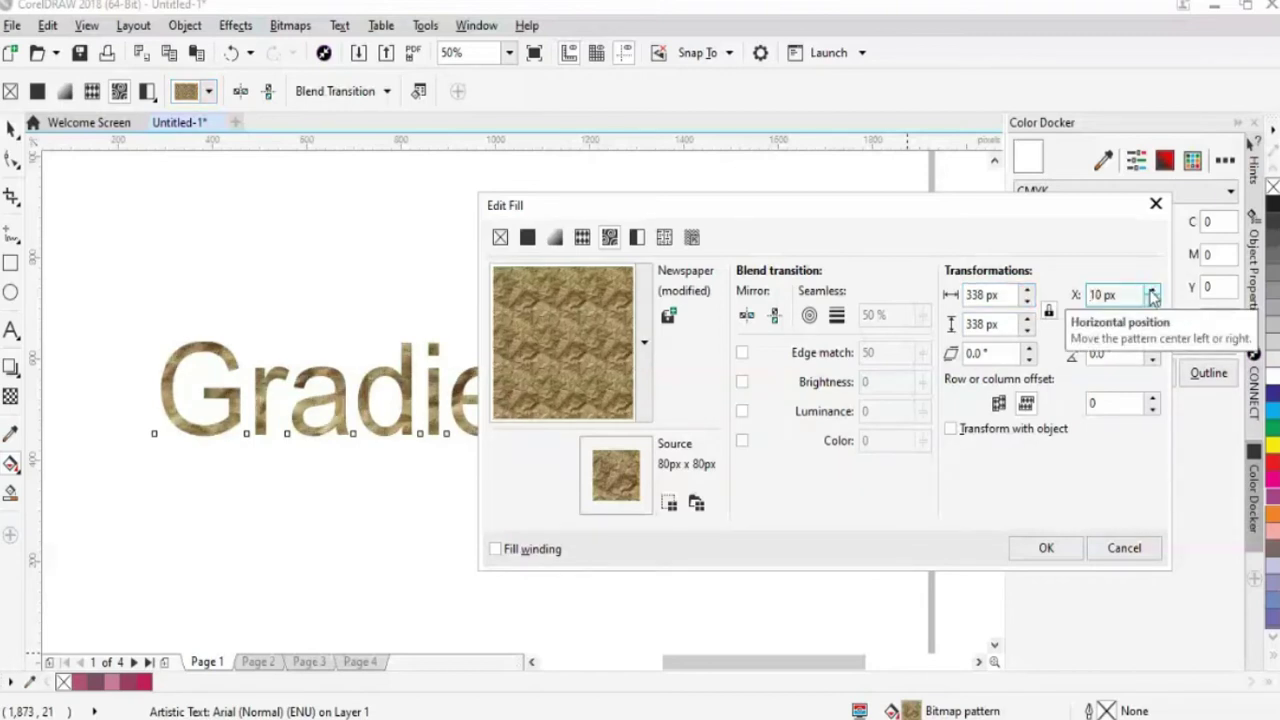
pyautogui.click(1153, 291)
pyautogui.click(1153, 291)
pyautogui.click(1153, 291)
pyautogui.click(1153, 291)
pyautogui.click(1153, 291)
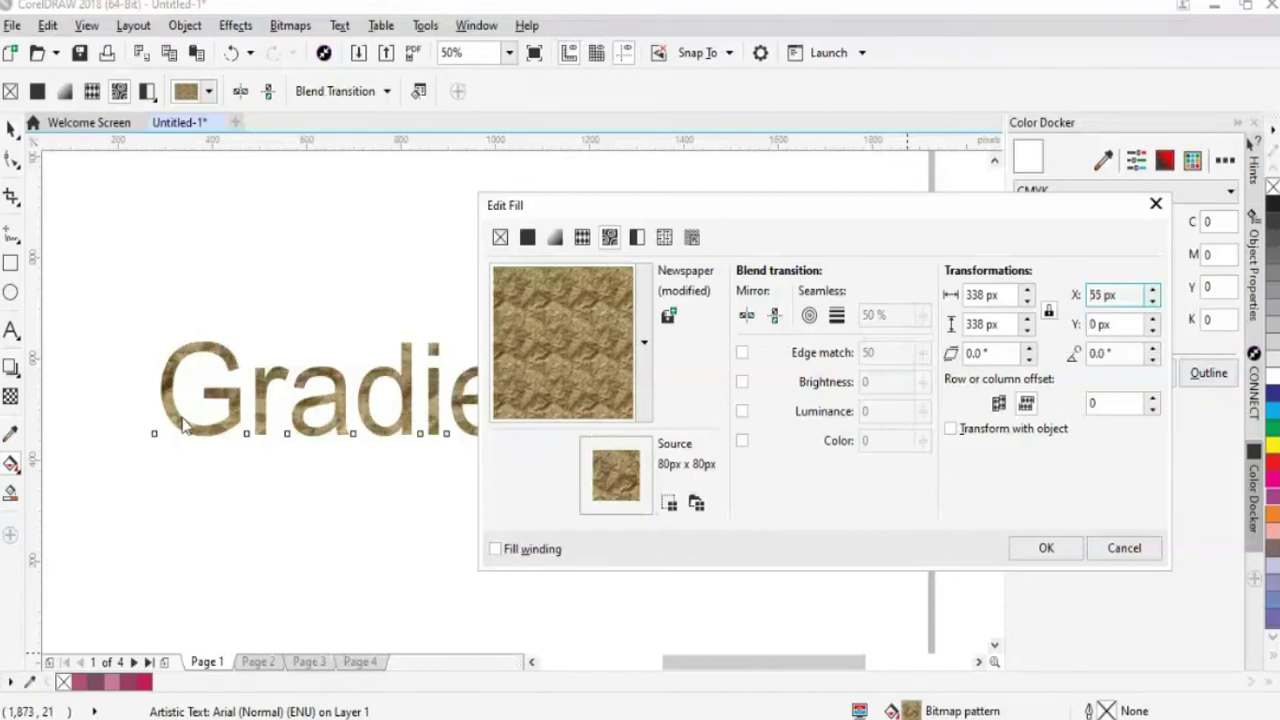
pyautogui.click(1048, 549)
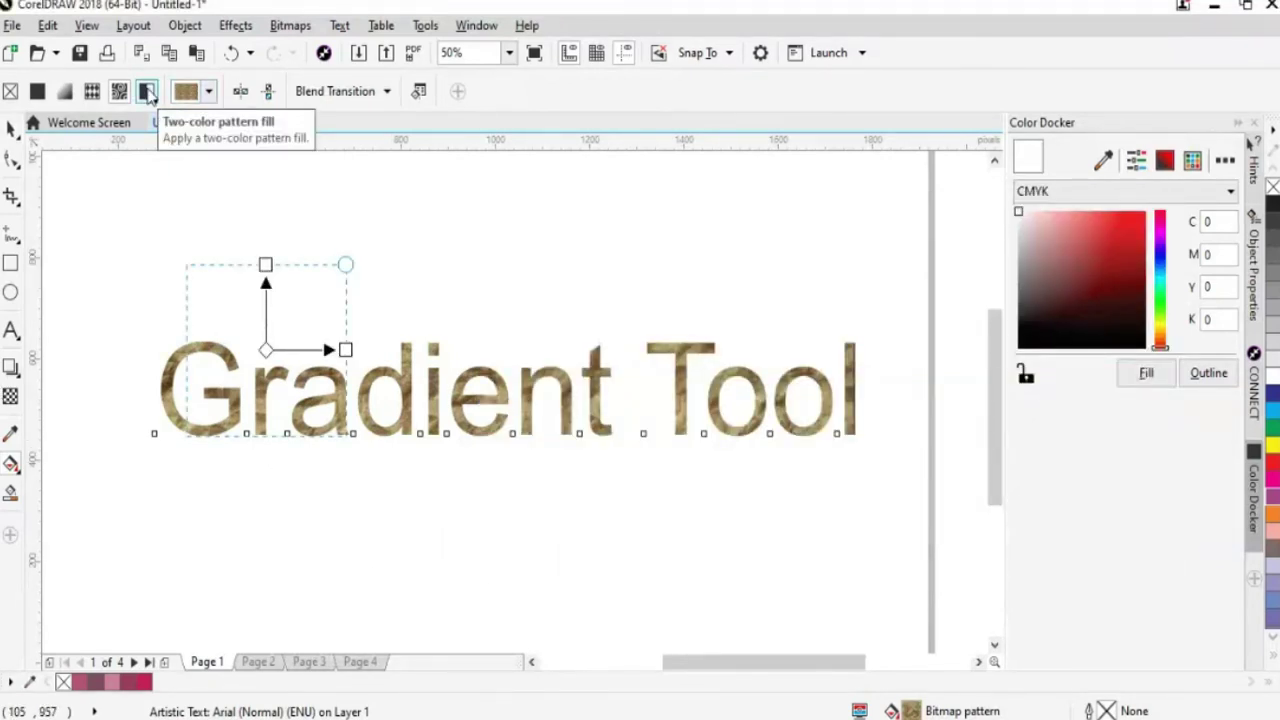
# Apply a two-color pattern fill to the text and change its front color to a muted green
pyautogui.click(148, 92)
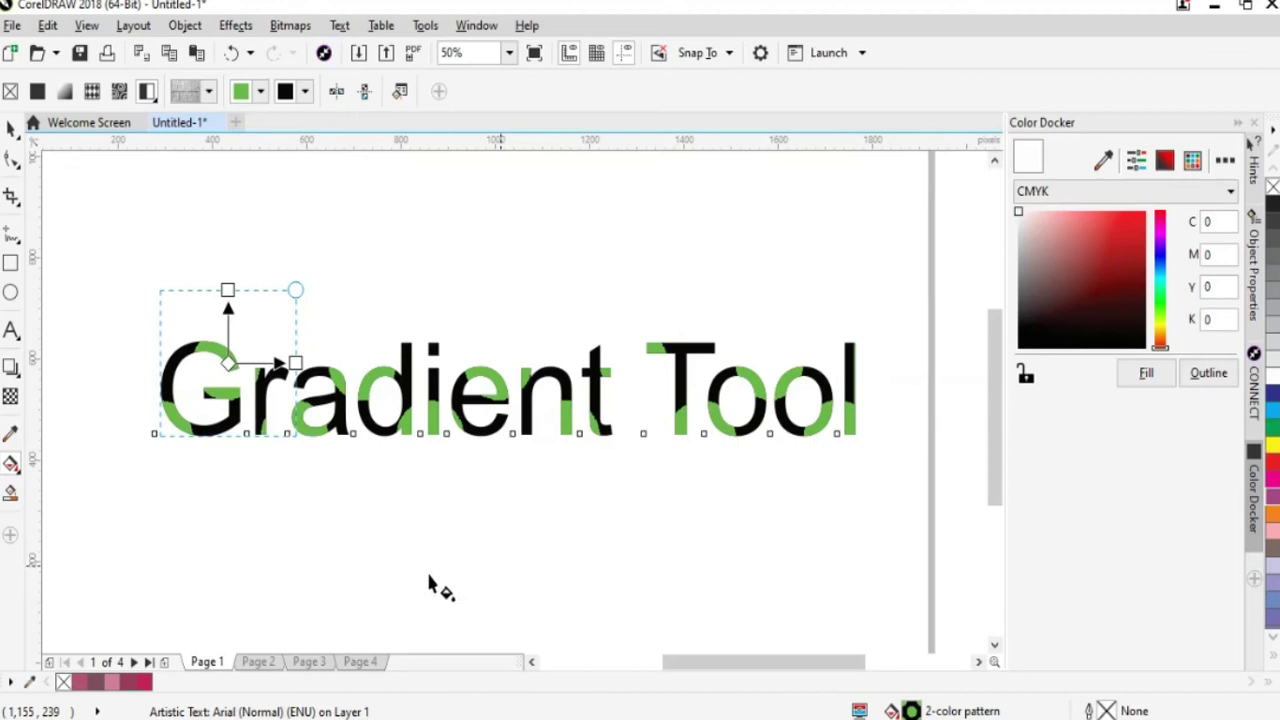
pyautogui.click(260, 91)
pyautogui.moveTo(297, 293); pyautogui.dragTo(285, 233)
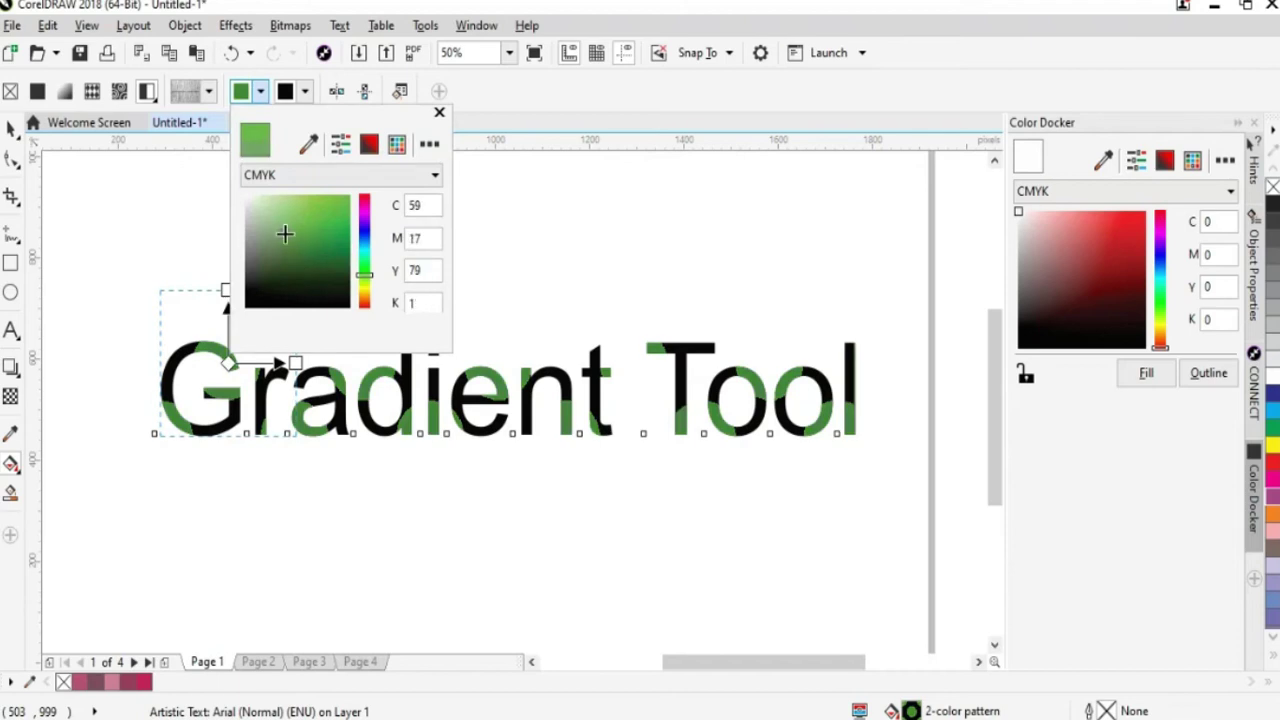
pyautogui.click(518, 224)
# Change the two-color pattern's black back color to a very dark maroon
pyautogui.rightClick(309, 98)
pyautogui.click(305, 91)
pyautogui.click(305, 91)
pyautogui.rightClick(304, 98)
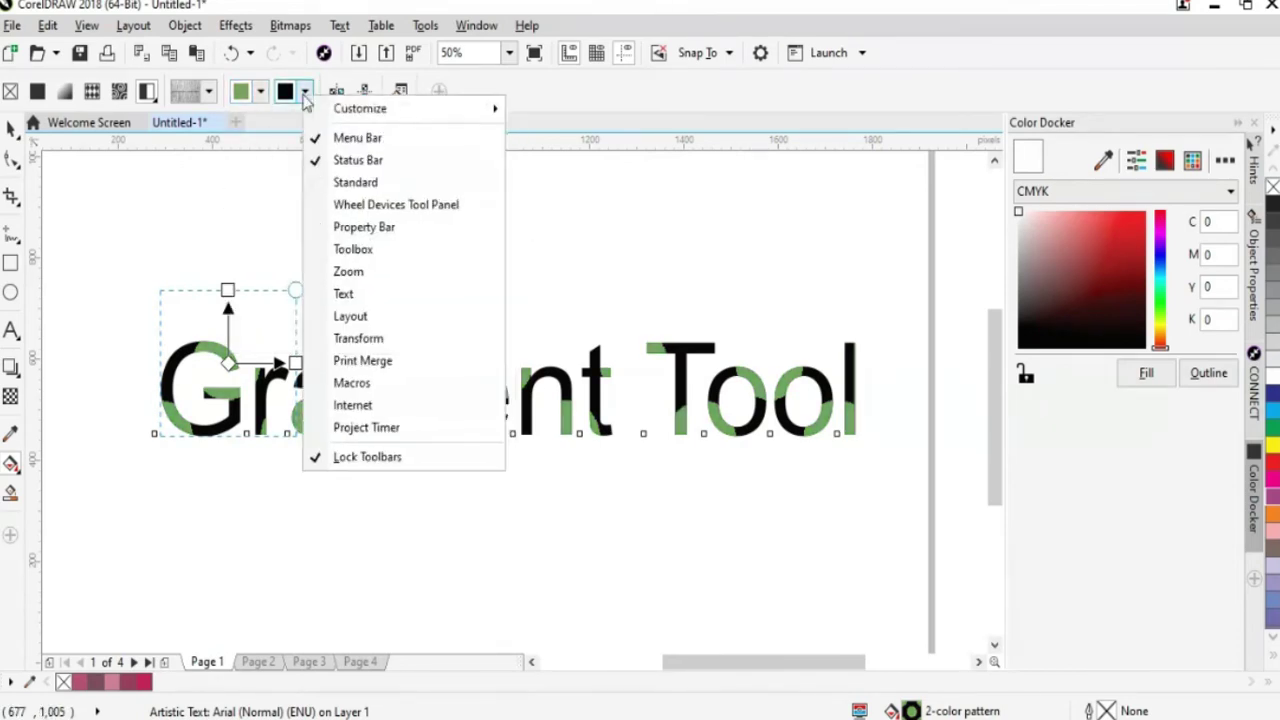
pyautogui.click(304, 93)
pyautogui.click(349, 280)
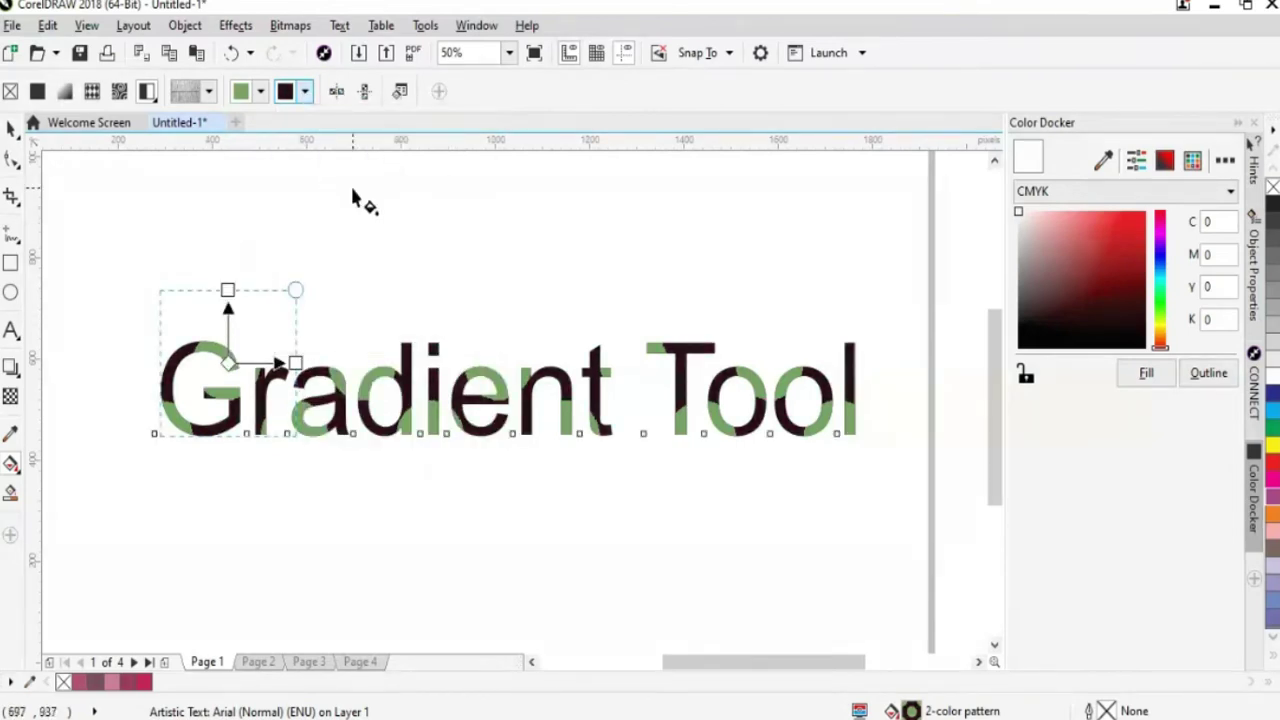
pyautogui.click(208, 91)
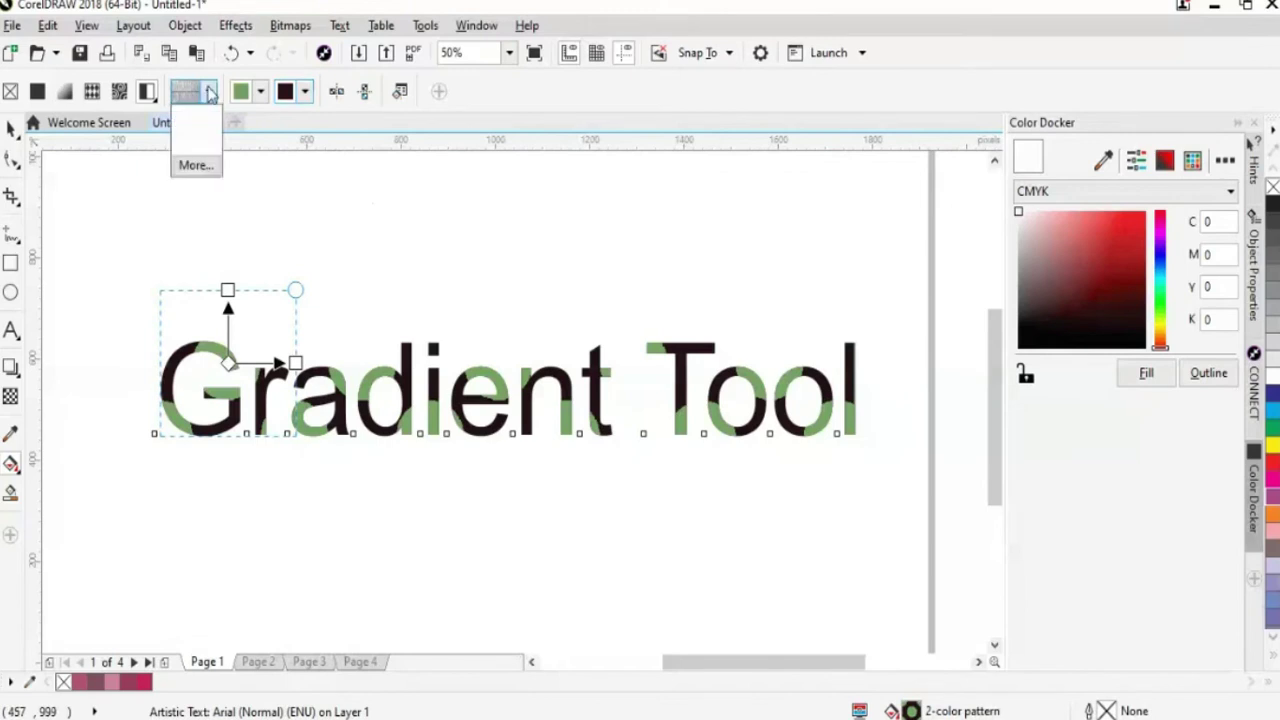
pyautogui.click(202, 177)
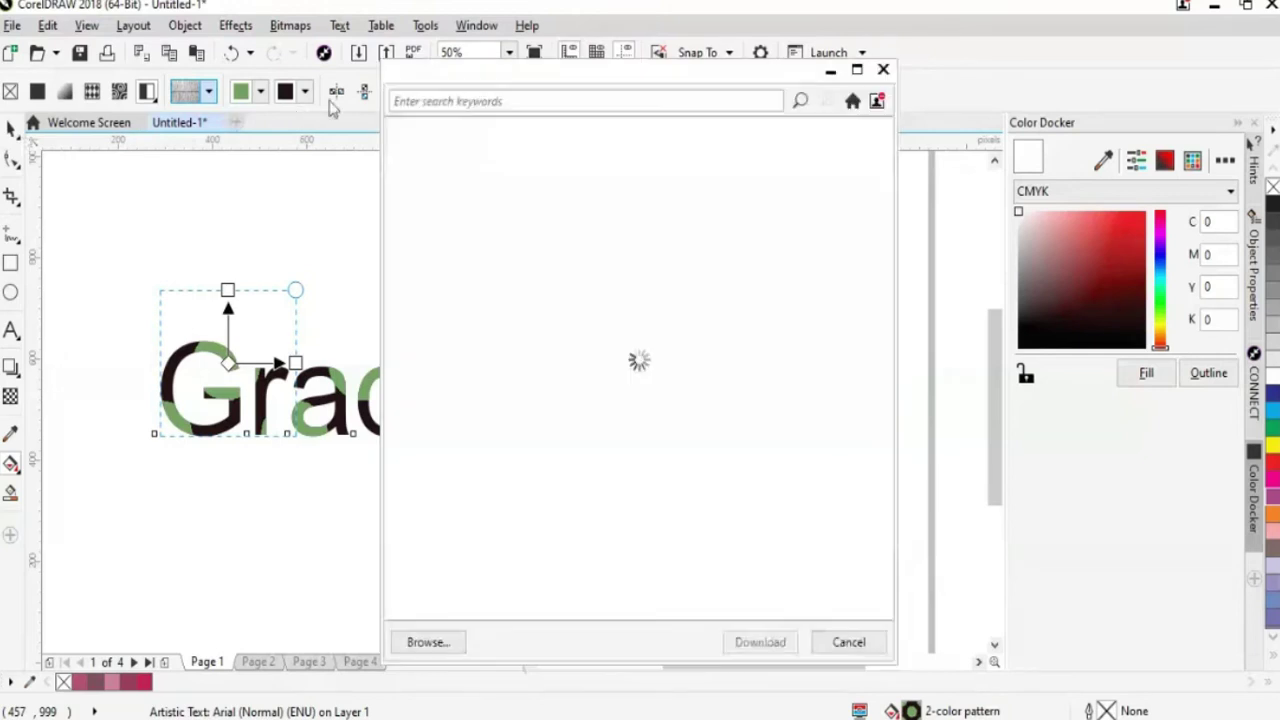
pyautogui.click(849, 642)
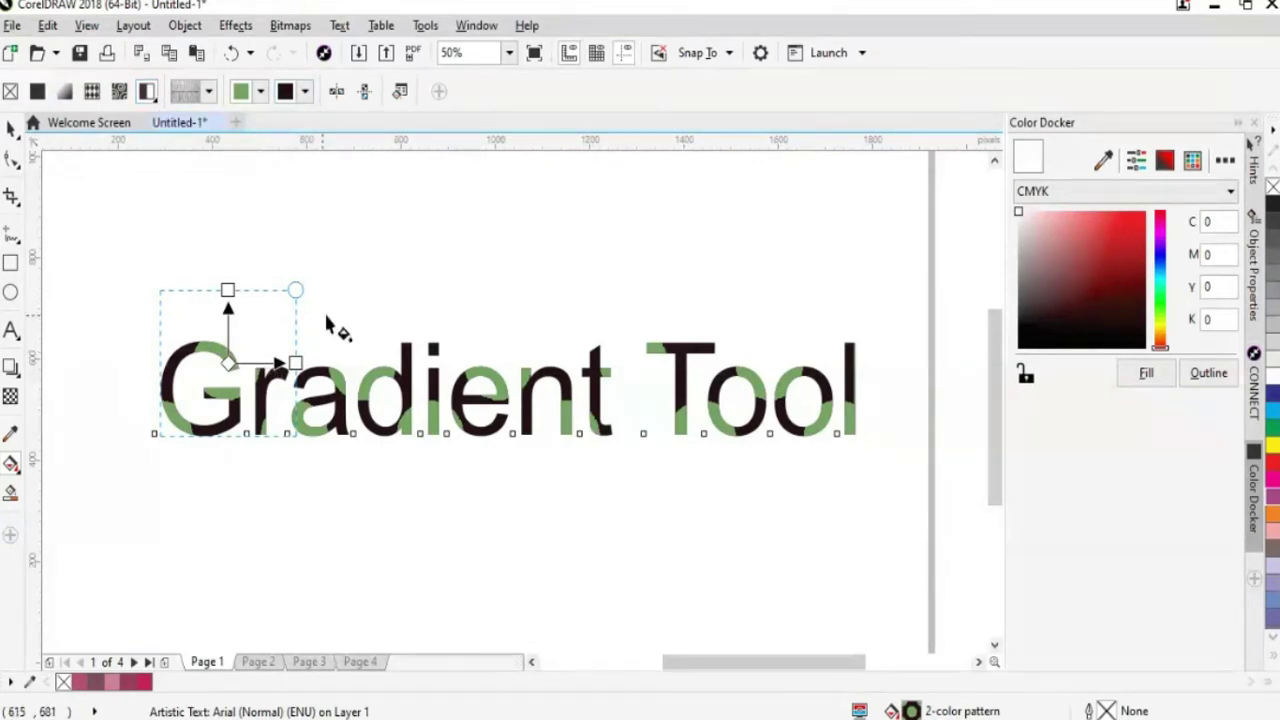
# Replace the text's two-color pattern with the multicolored linear fountain fill
pyautogui.moveTo(777, 665); pyautogui.dragTo(762, 668)
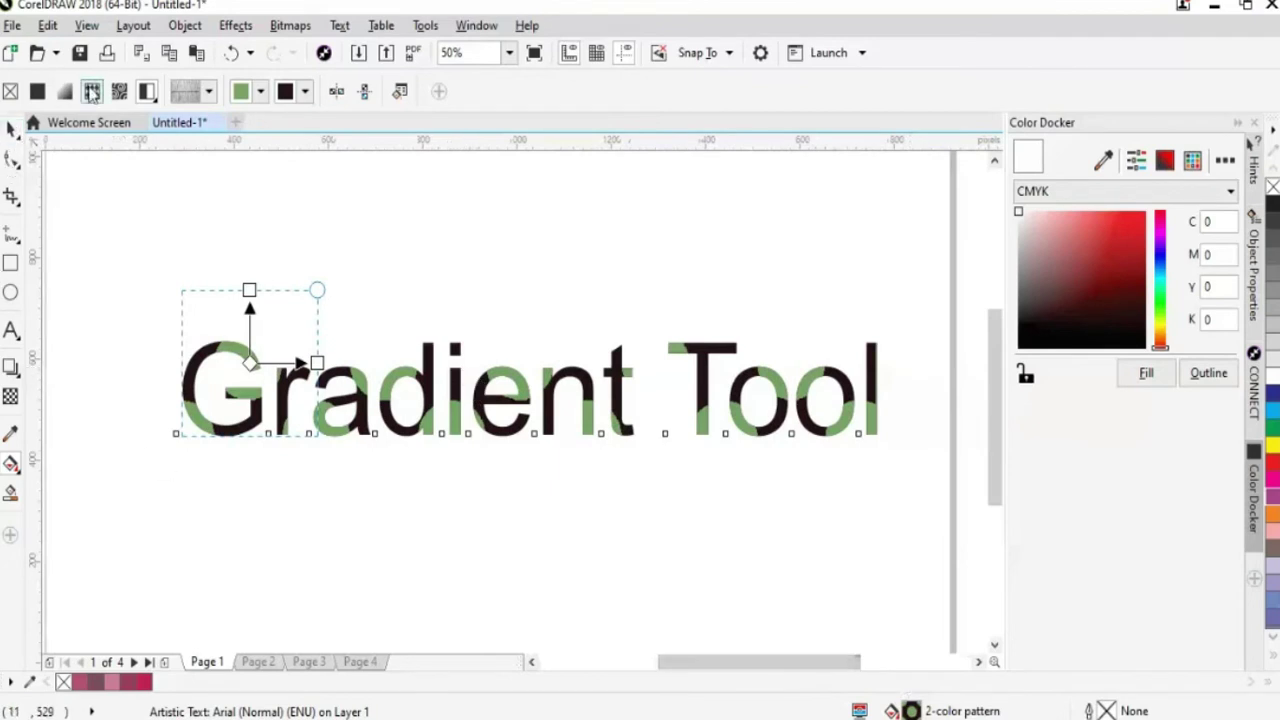
pyautogui.click(65, 93)
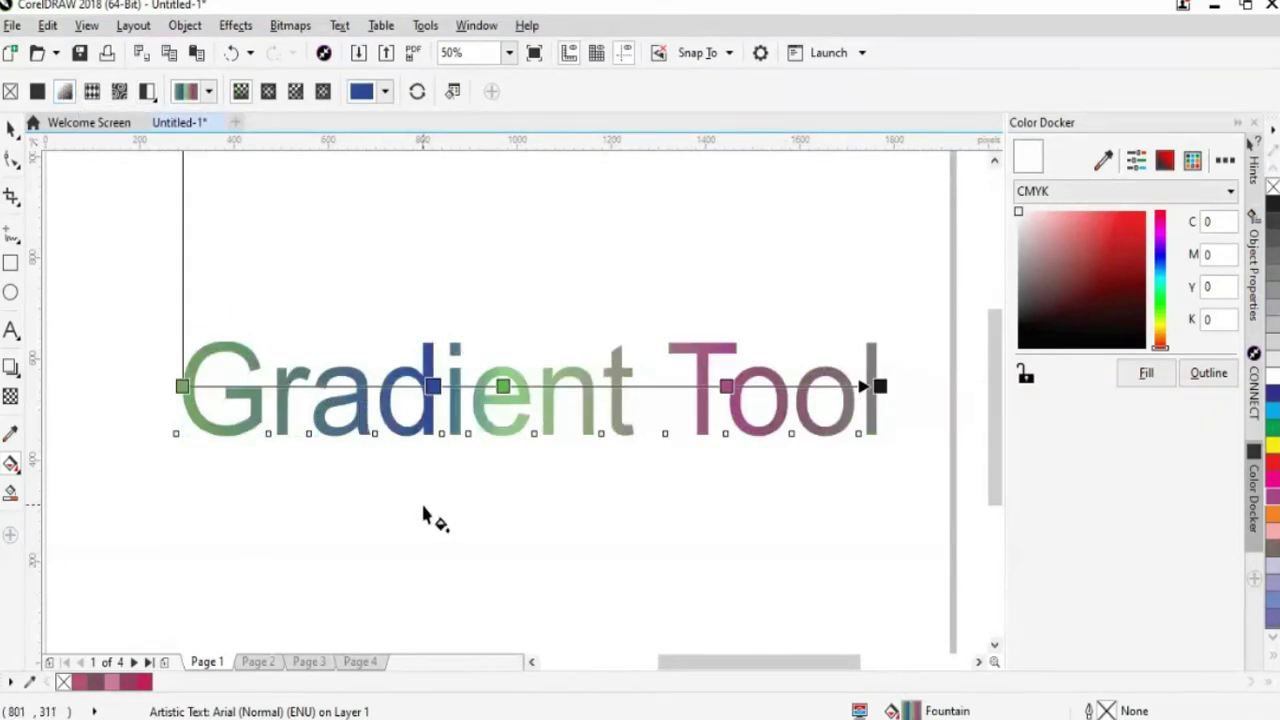
pyautogui.moveTo(708, 666); pyautogui.dragTo(714, 666)
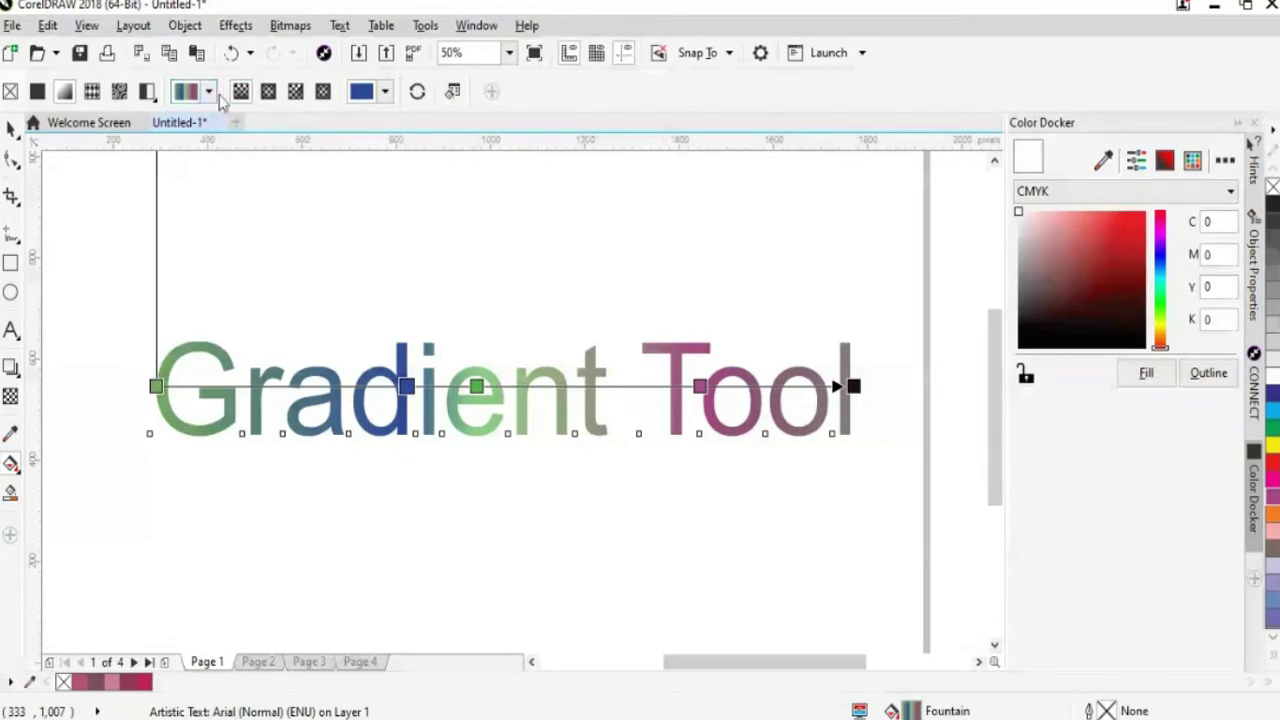
pyautogui.click(209, 92)
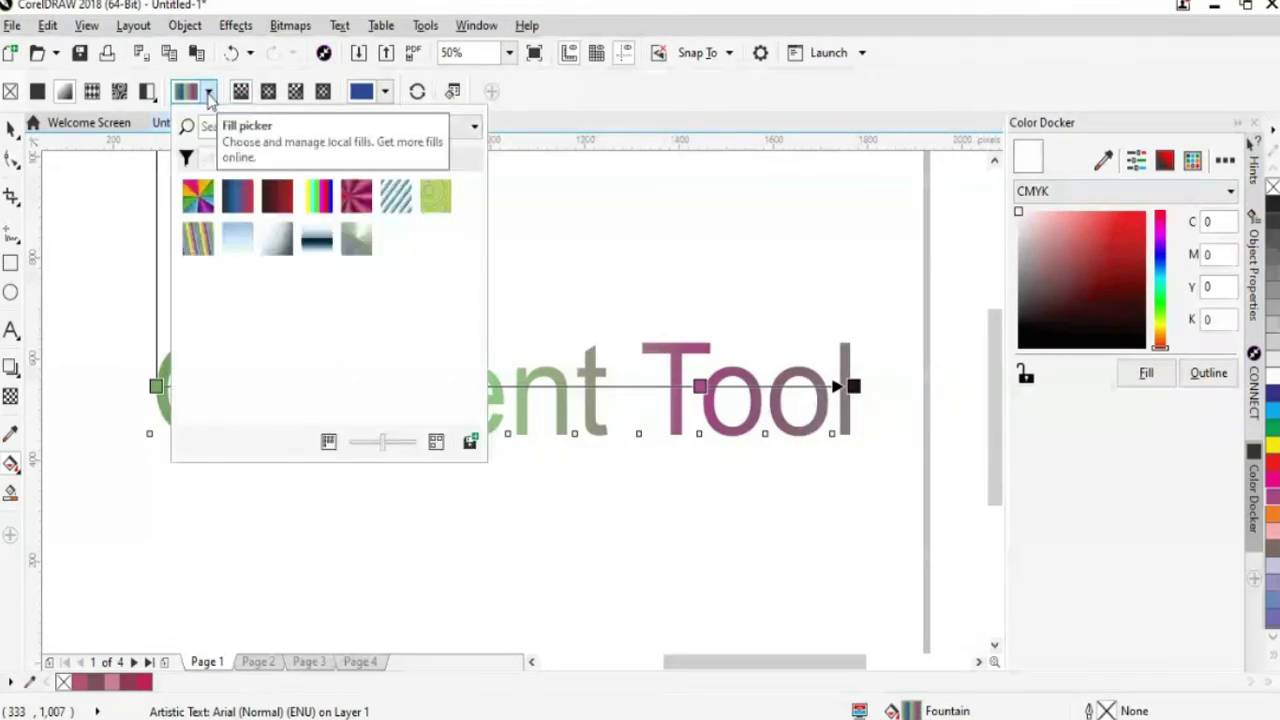
pyautogui.click(241, 92)
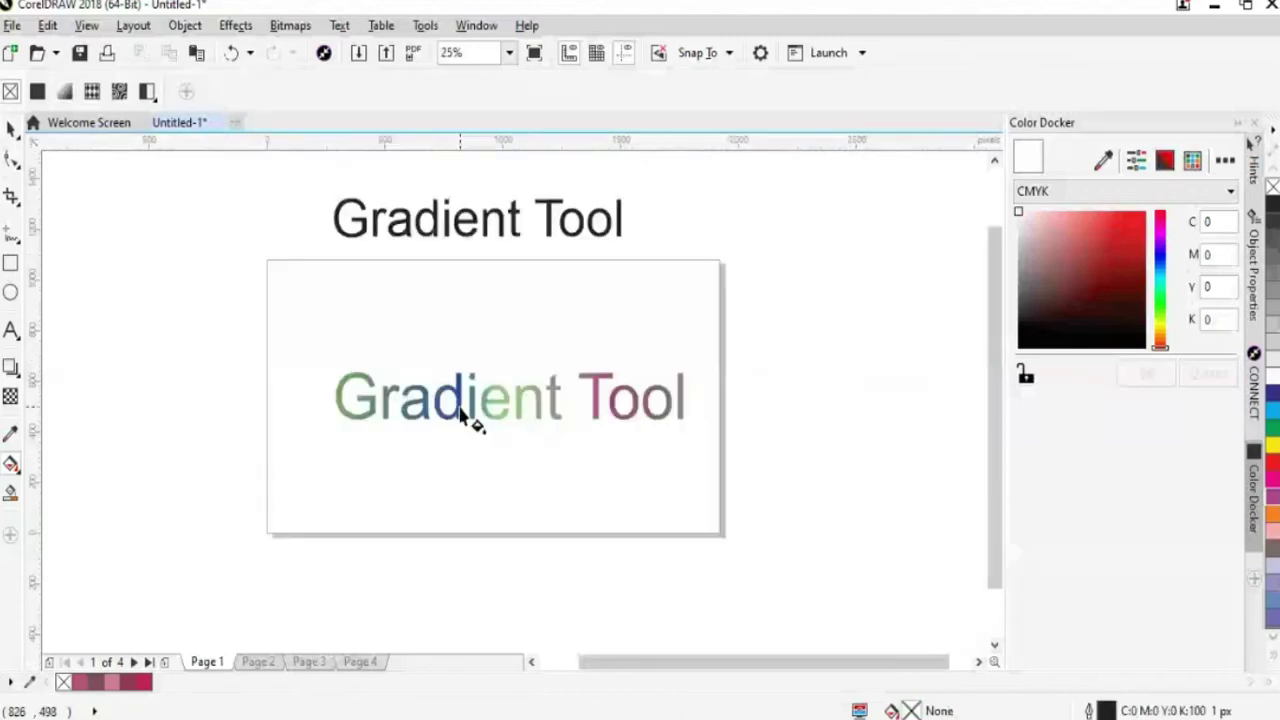
# Move the gradient-filled text slightly lower on the page and return to the Interactive Fill tool
pyautogui.click(462, 418)
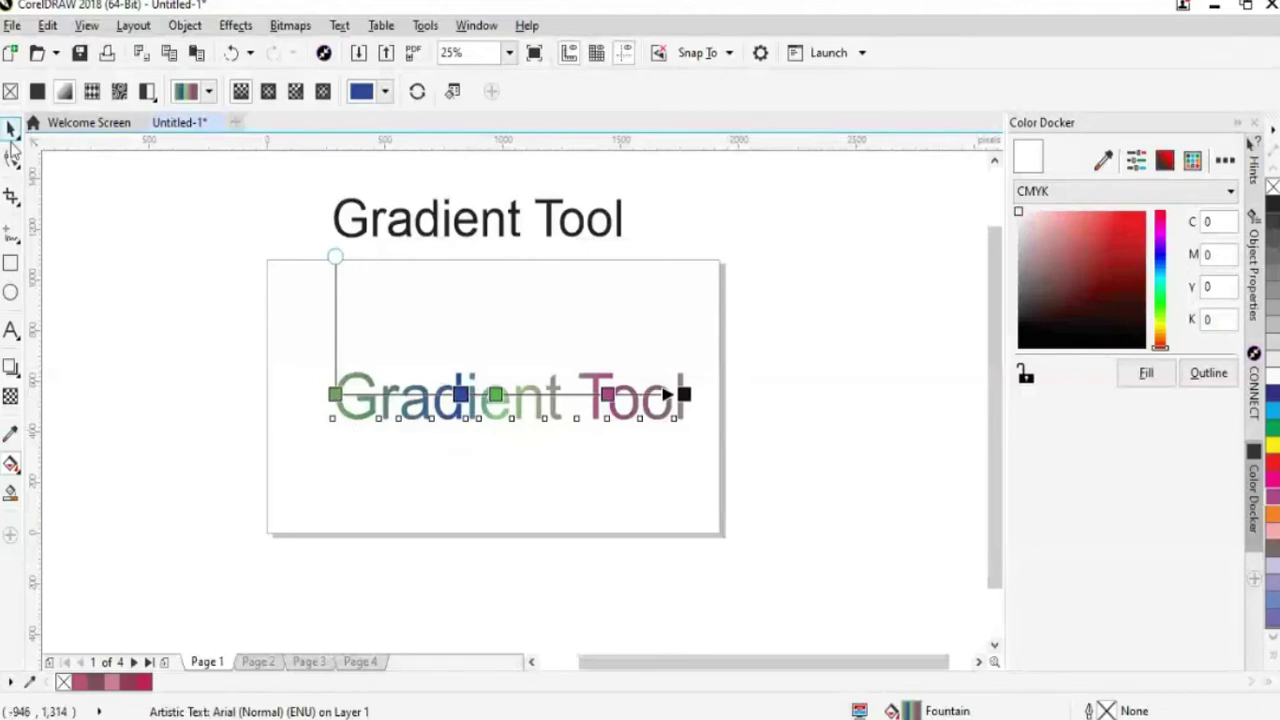
pyautogui.click(382, 470)
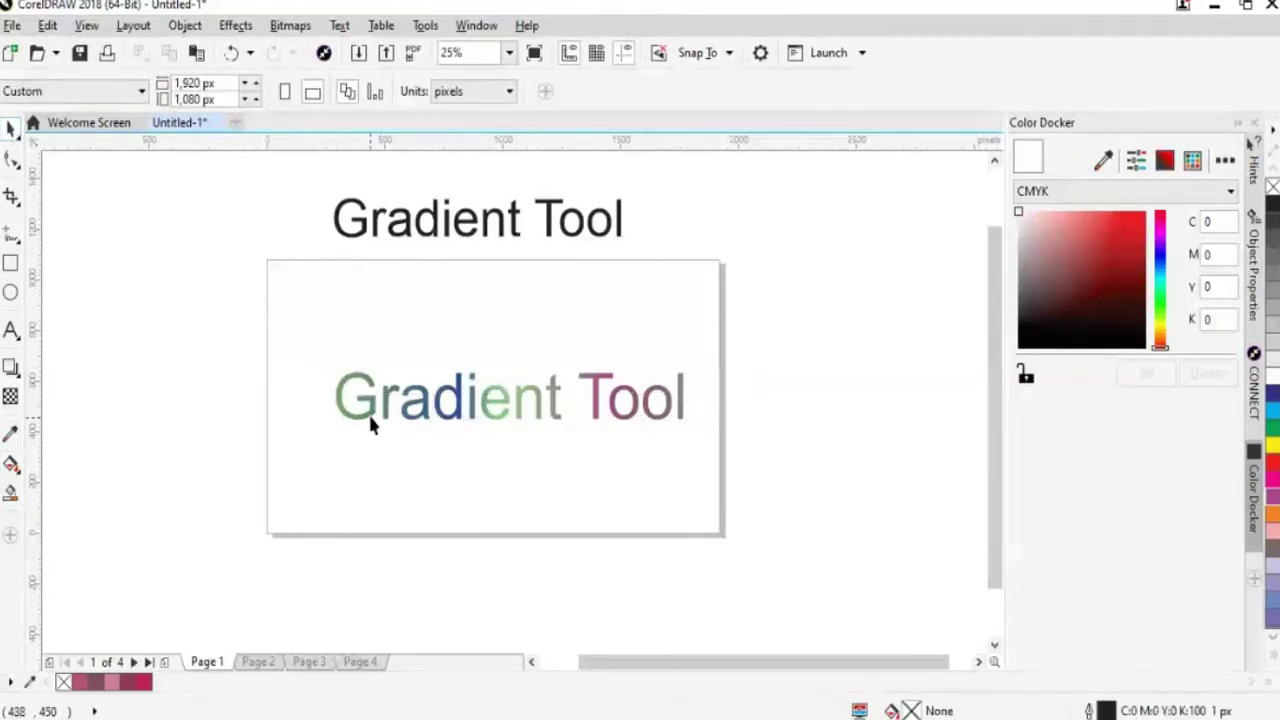
pyautogui.click(370, 425)
pyautogui.click(11, 464)
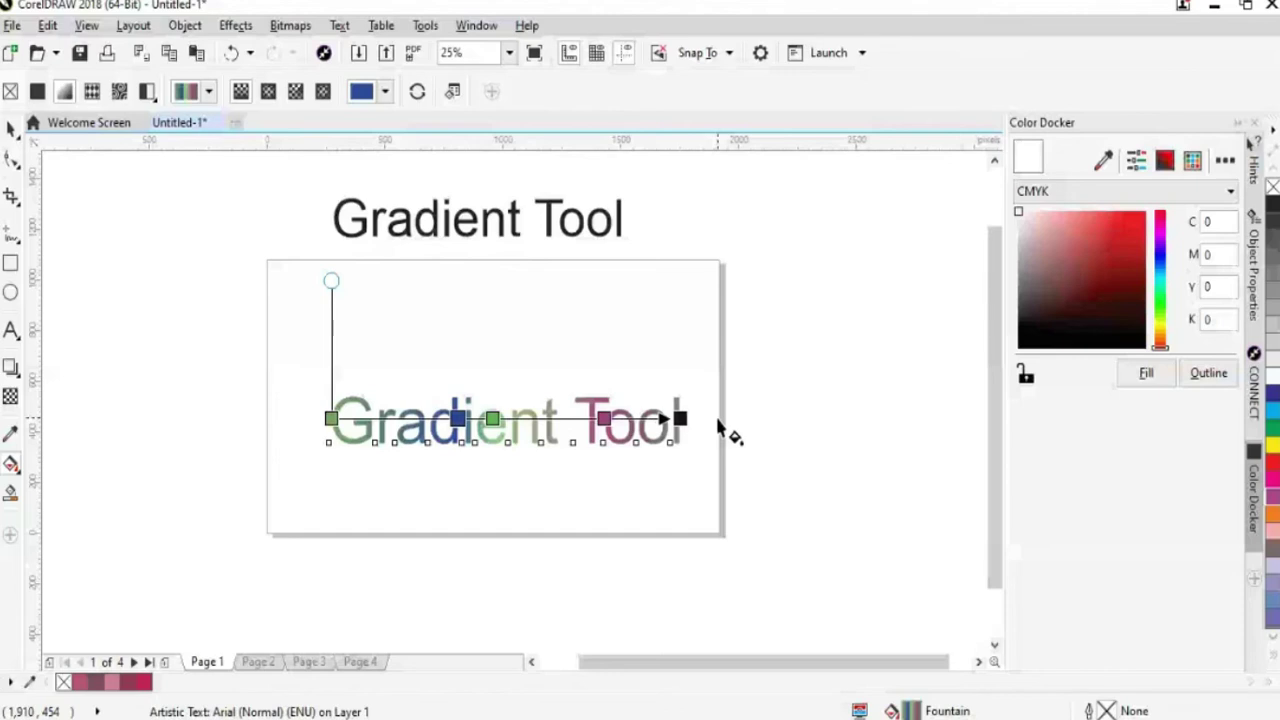
# Try an elliptical fountain fill on the text and settle on a conical fill centered near the "d" of "Gradient"
pyautogui.click(269, 92)
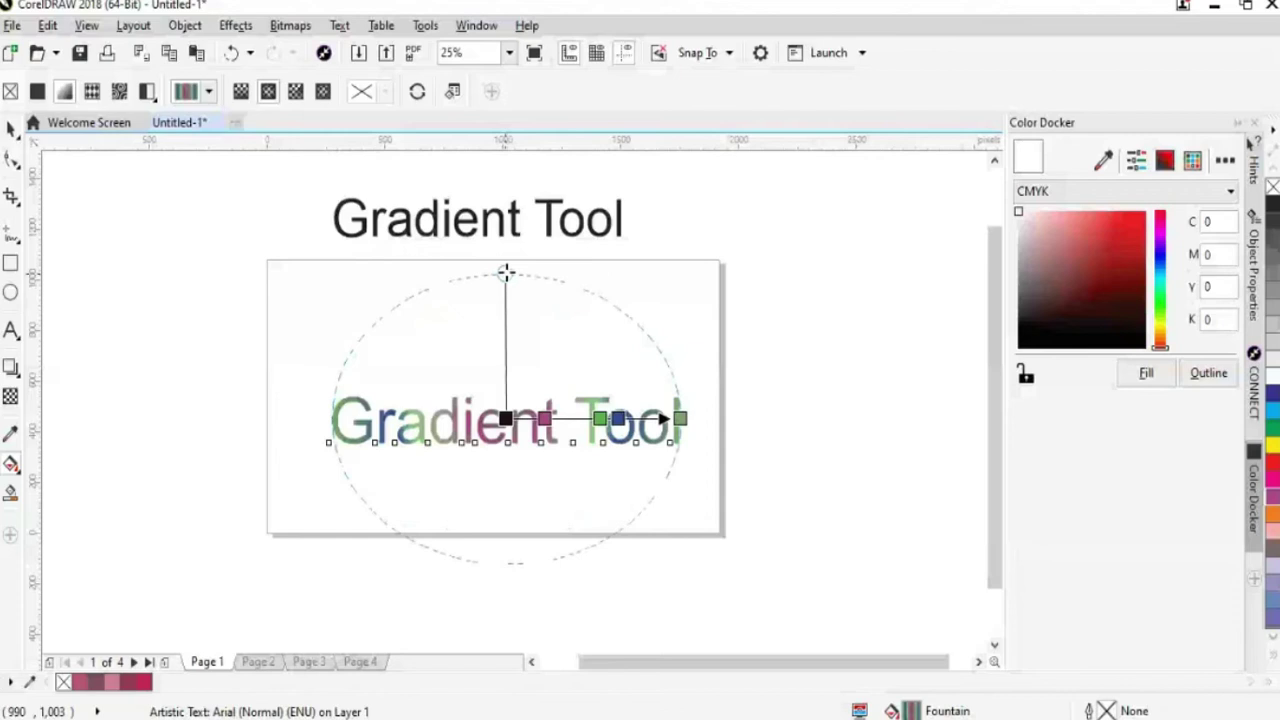
pyautogui.moveTo(506, 272); pyautogui.dragTo(505, 268)
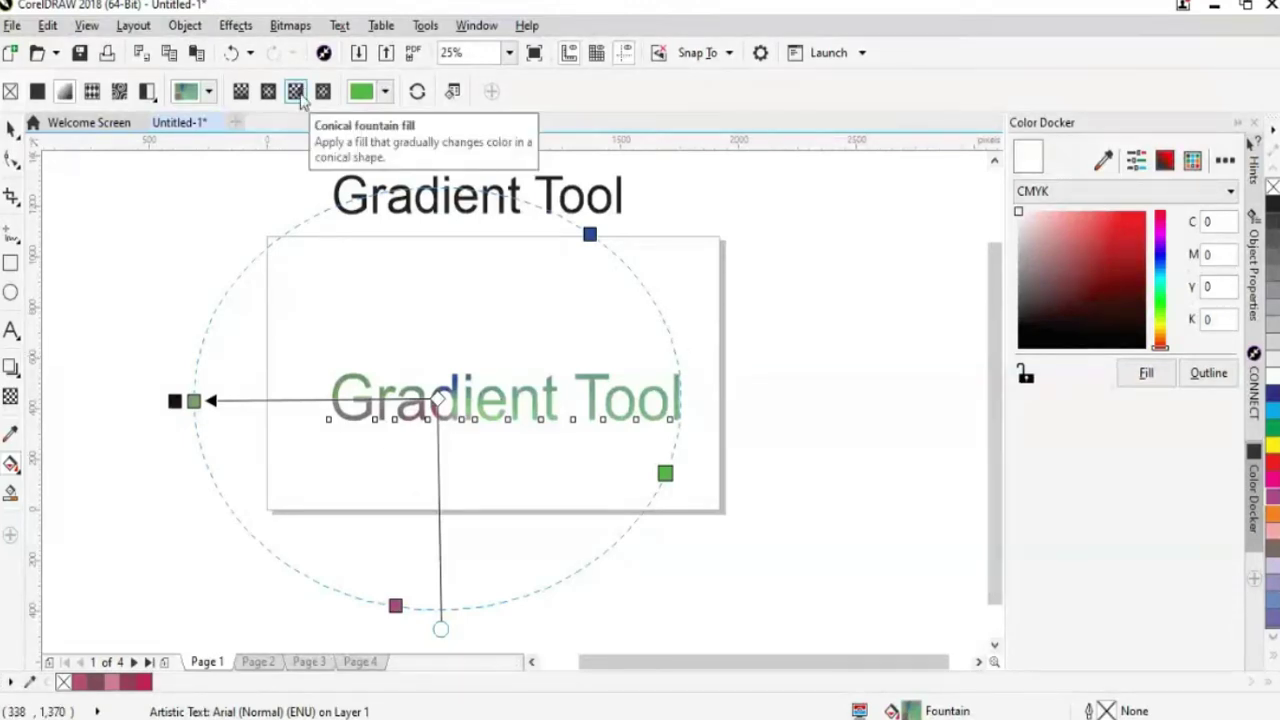
# Add a color node at position 13 between the conical fill's blue and green nodes and make it light blue
pyautogui.doubleClick(663, 324)
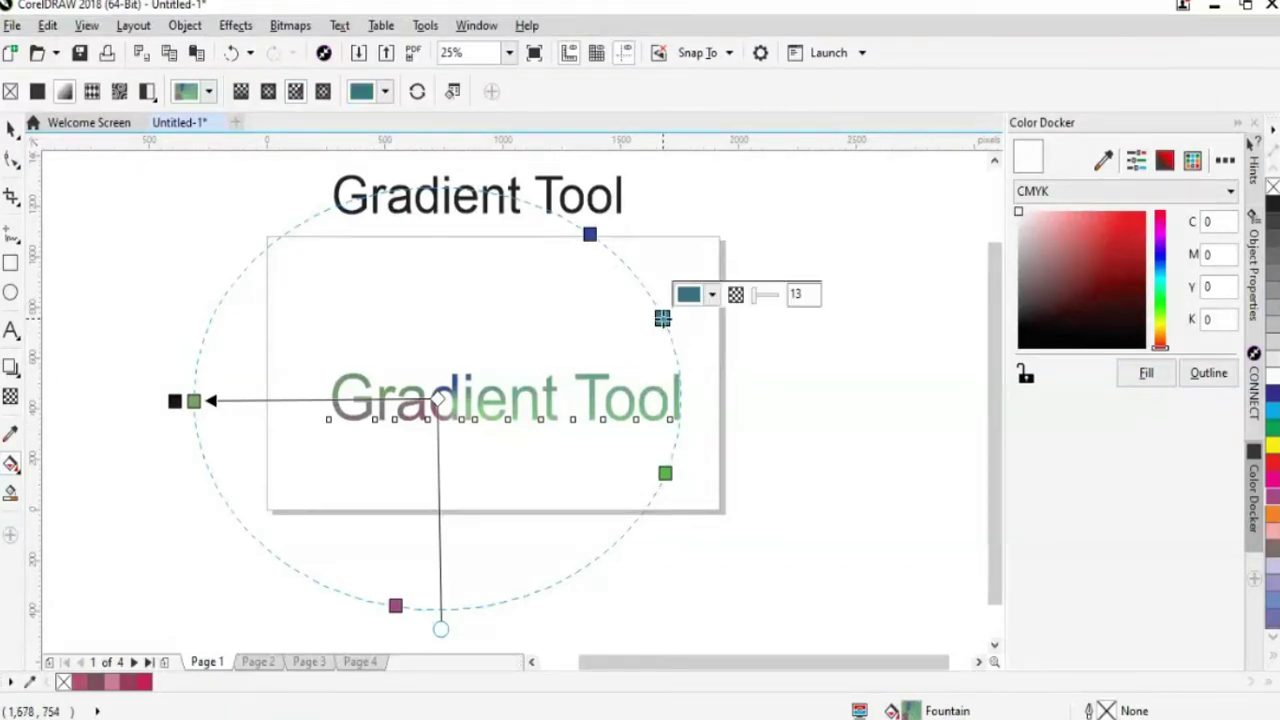
pyautogui.click(711, 294)
pyautogui.click(779, 421)
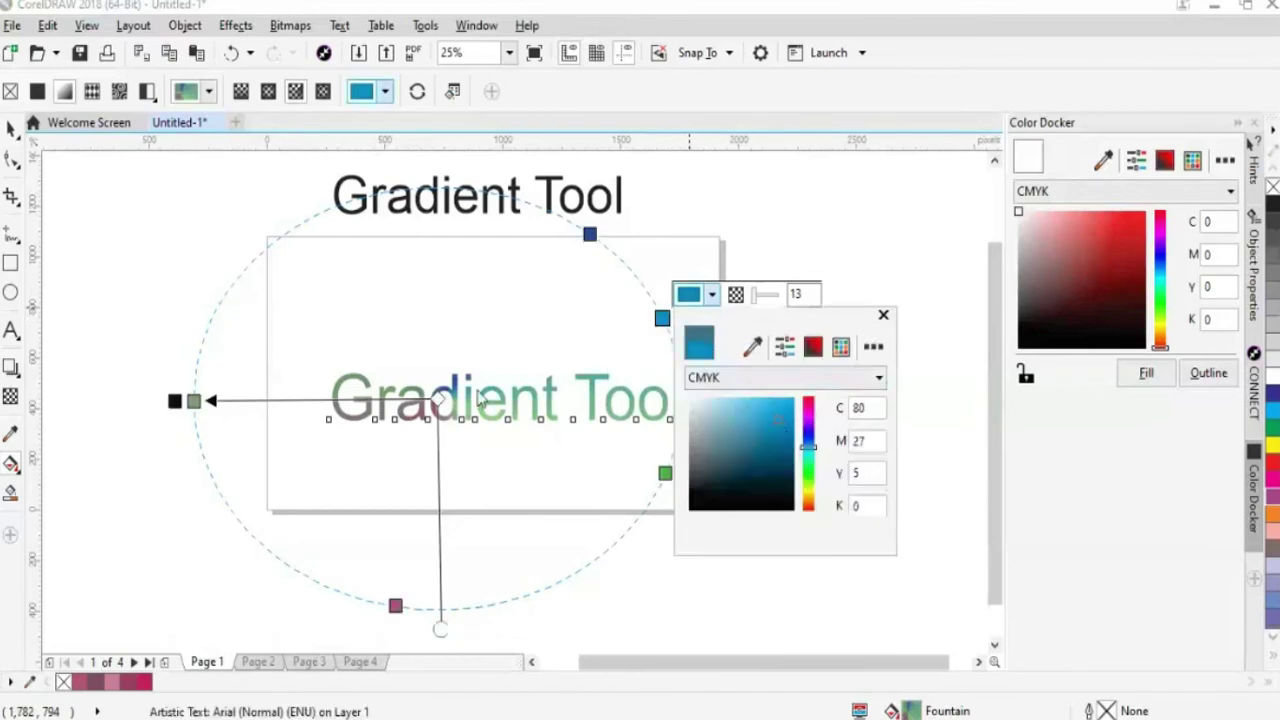
pyautogui.click(743, 414)
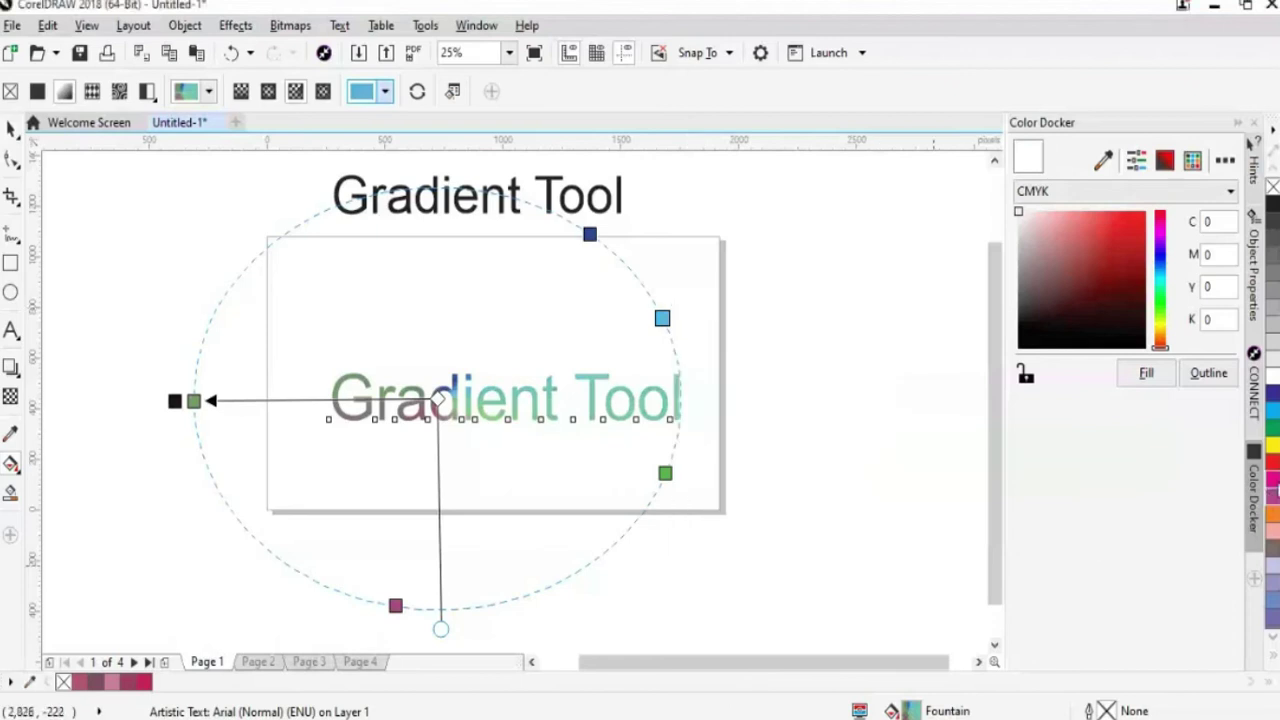
# Add dark blue, periwinkle, green and cyan palette colors as new nodes around the text's conical fill
pyautogui.moveTo(1272, 398); pyautogui.dragTo(226, 288)
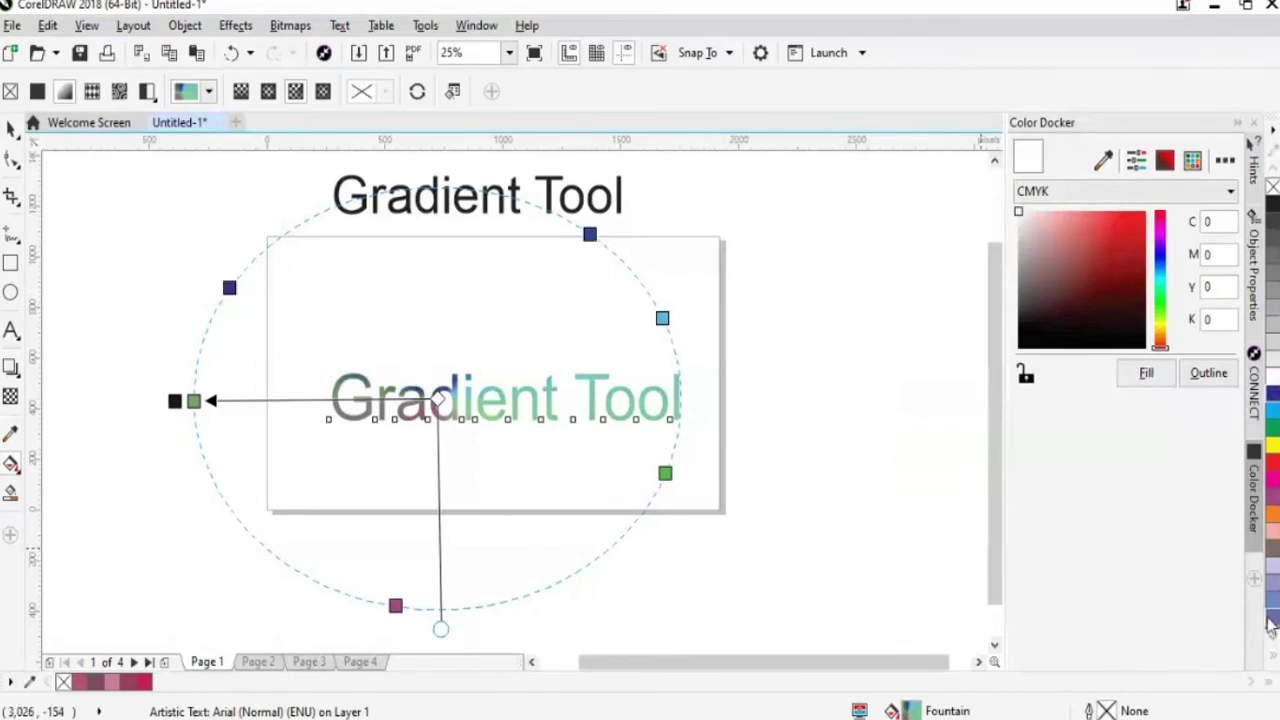
pyautogui.moveTo(1272, 622); pyautogui.dragTo(583, 547)
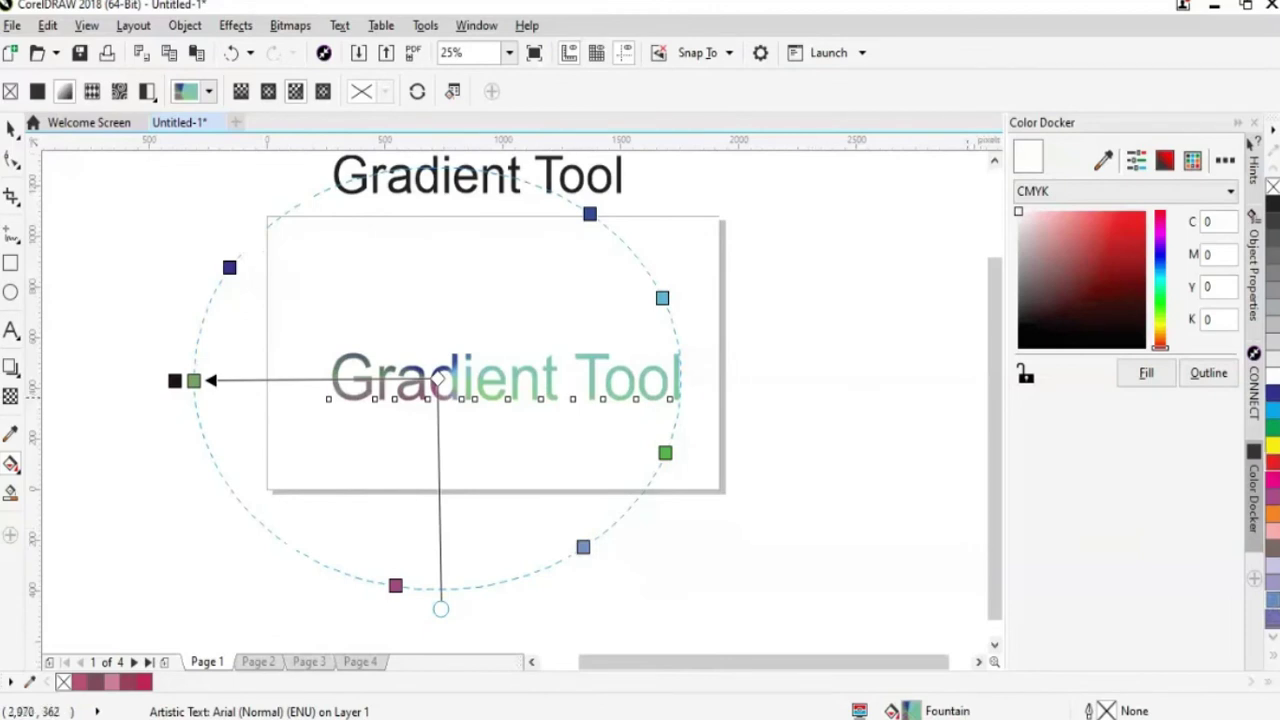
pyautogui.moveTo(1272, 445); pyautogui.dragTo(296, 552)
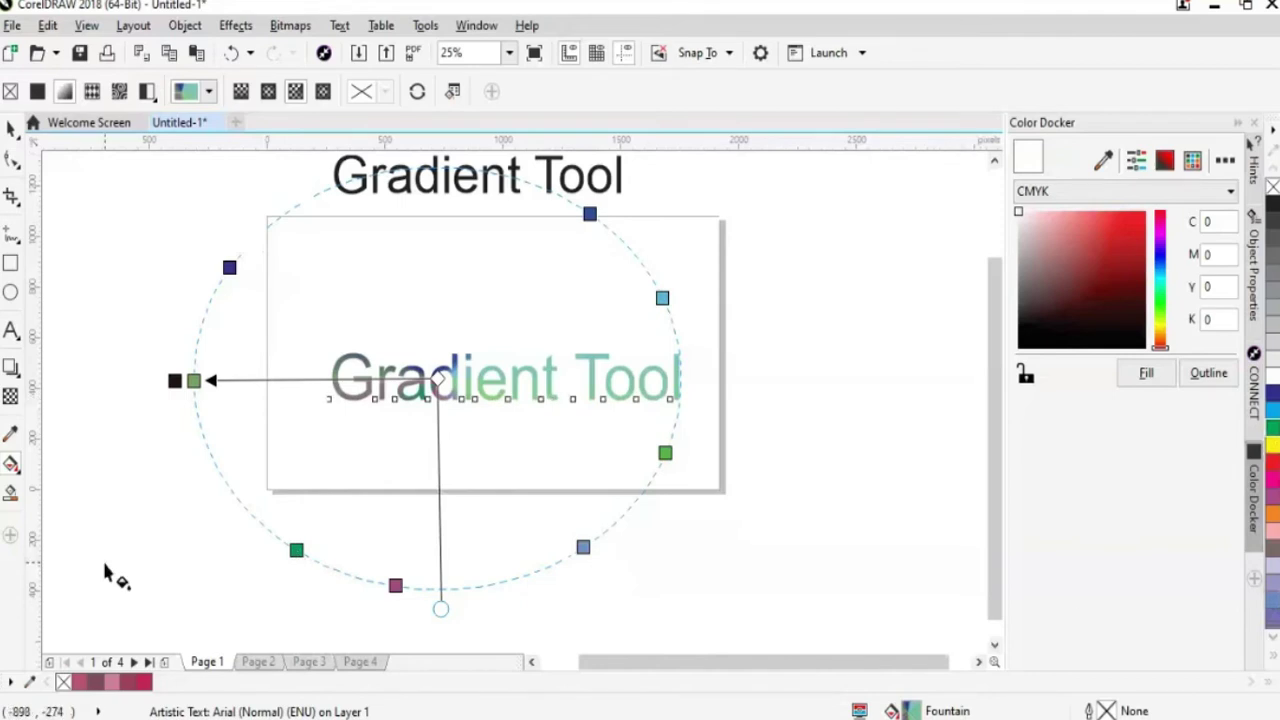
pyautogui.moveTo(1272, 415); pyautogui.dragTo(226, 484)
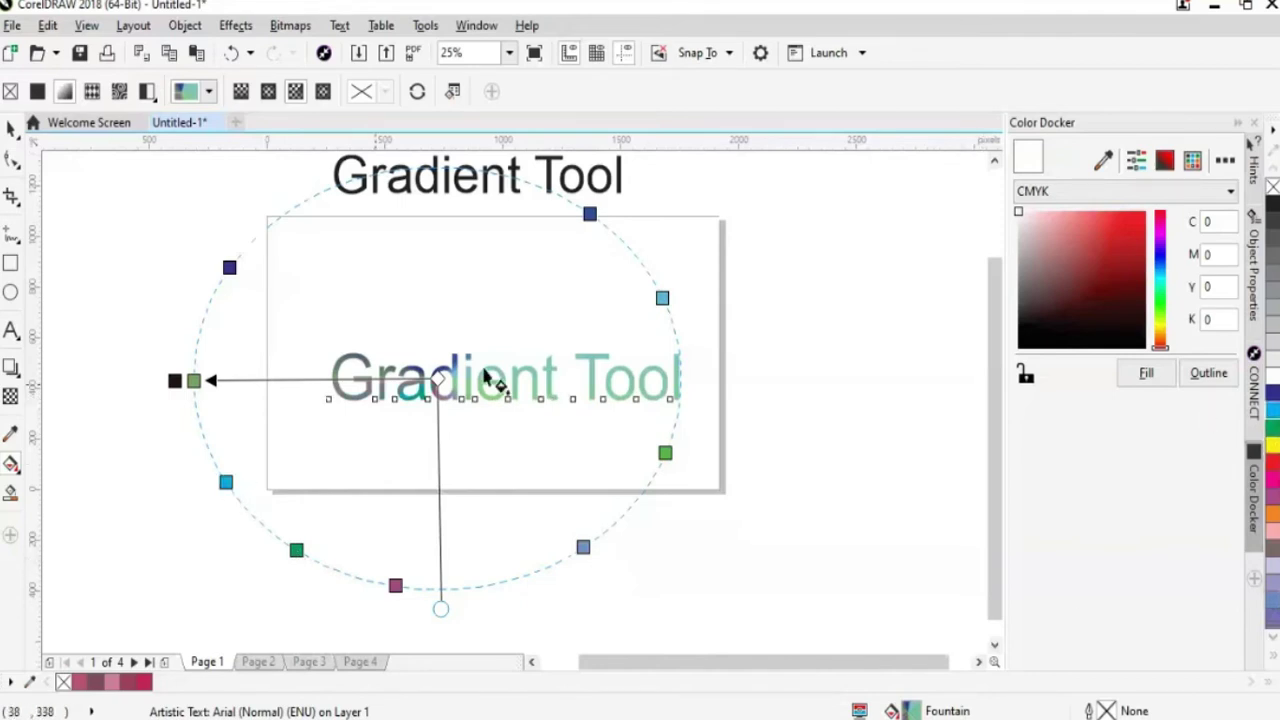
# Remove the light blue node between the conical fill's blue and green nodes and insert a blended-color node in its place
pyautogui.click(662, 296)
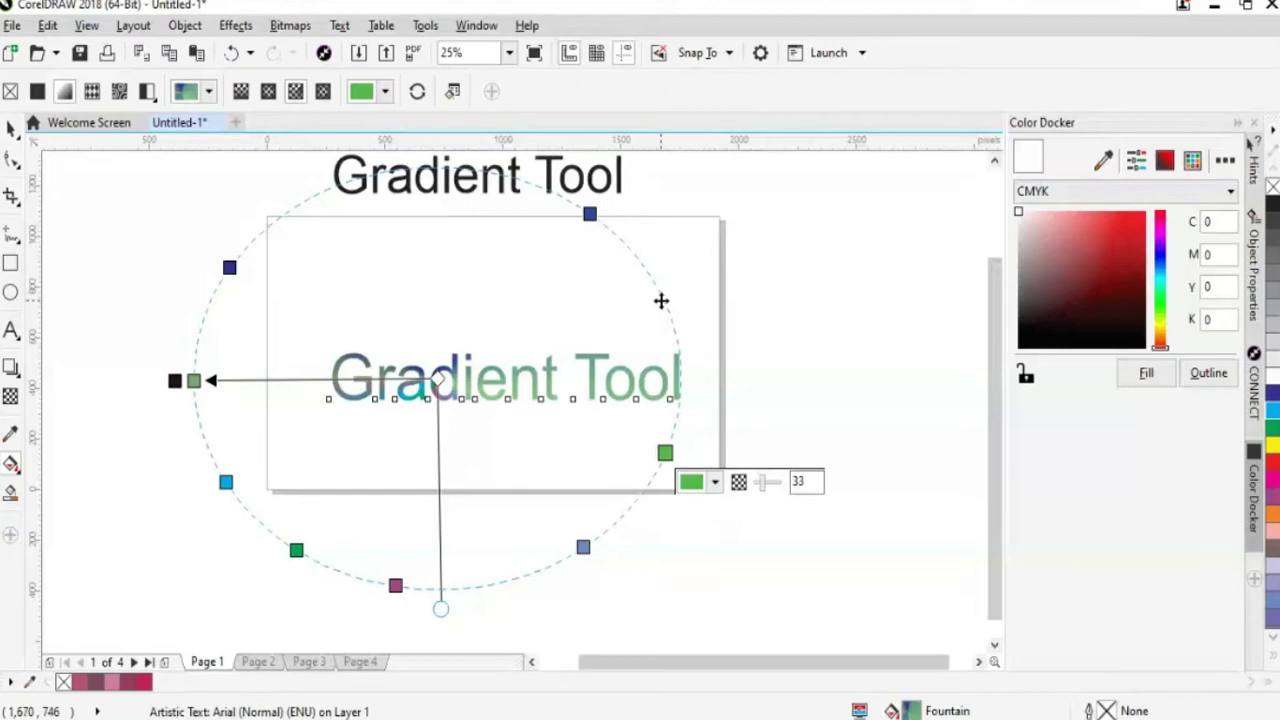
pyautogui.doubleClick(661, 300)
# Rotate and reshape the conical fill towards the page's lower right, move its center onto the "G", and undo the last end-node adjustment
pyautogui.moveTo(441, 609); pyautogui.dragTo(360, 550)
pyautogui.moveTo(212, 381); pyautogui.dragTo(246, 276)
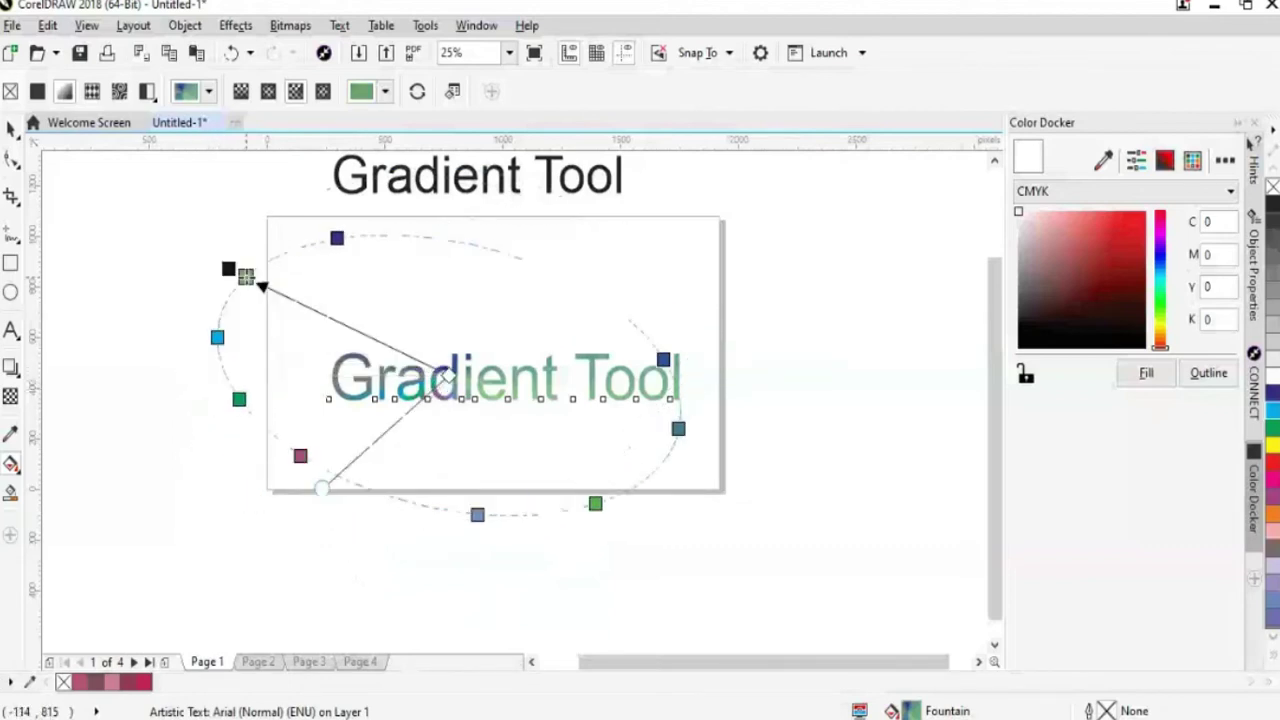
pyautogui.moveTo(246, 276); pyautogui.dragTo(739, 437)
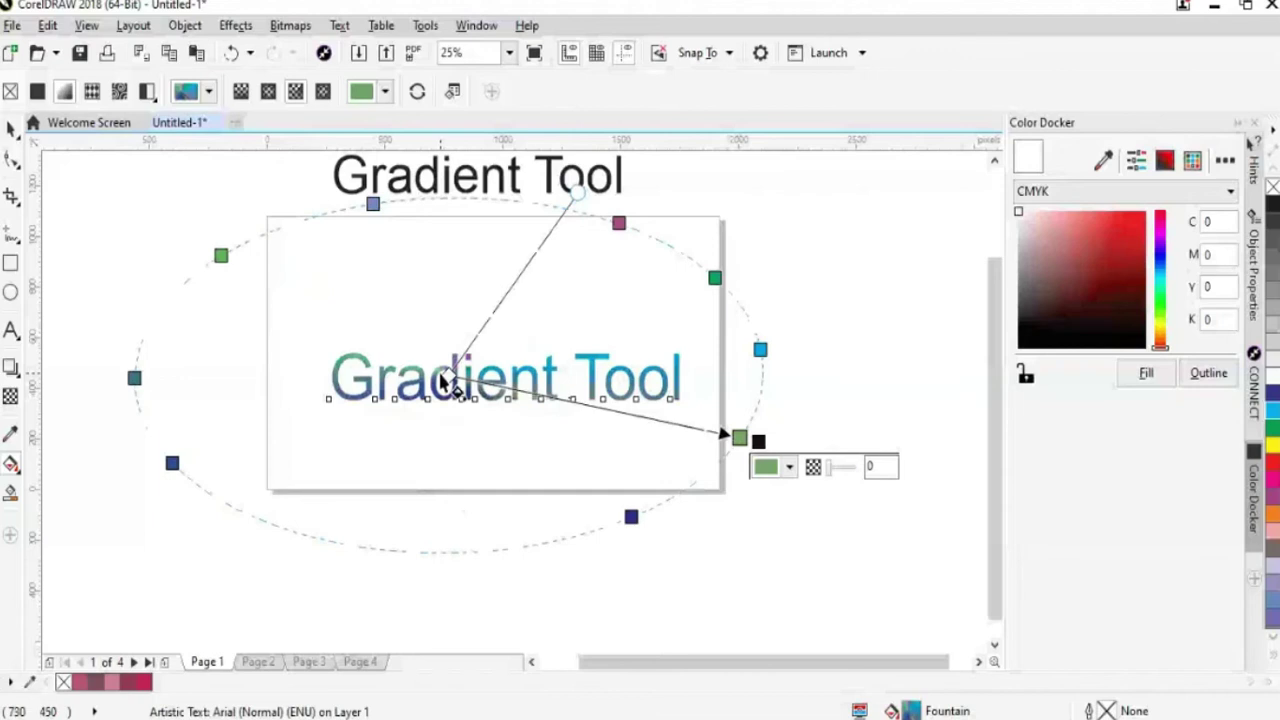
pyautogui.moveTo(448, 383); pyautogui.dragTo(342, 388)
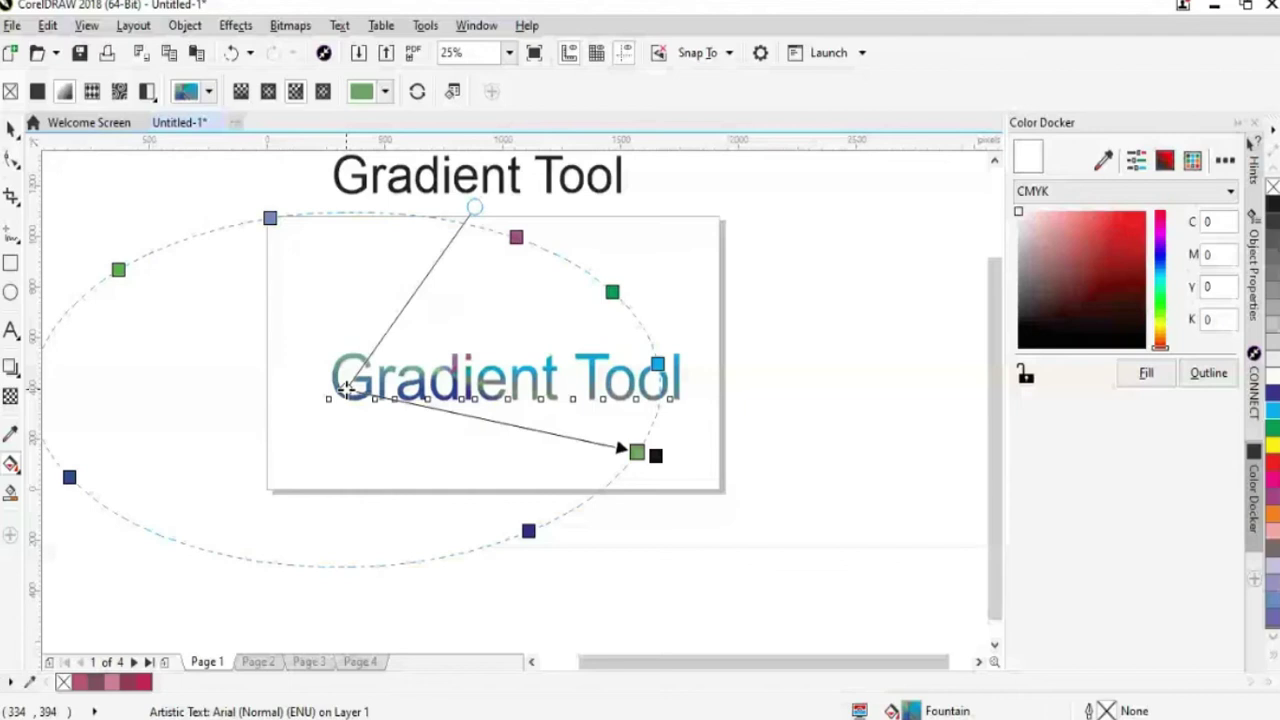
pyautogui.moveTo(637, 452); pyautogui.dragTo(614, 498)
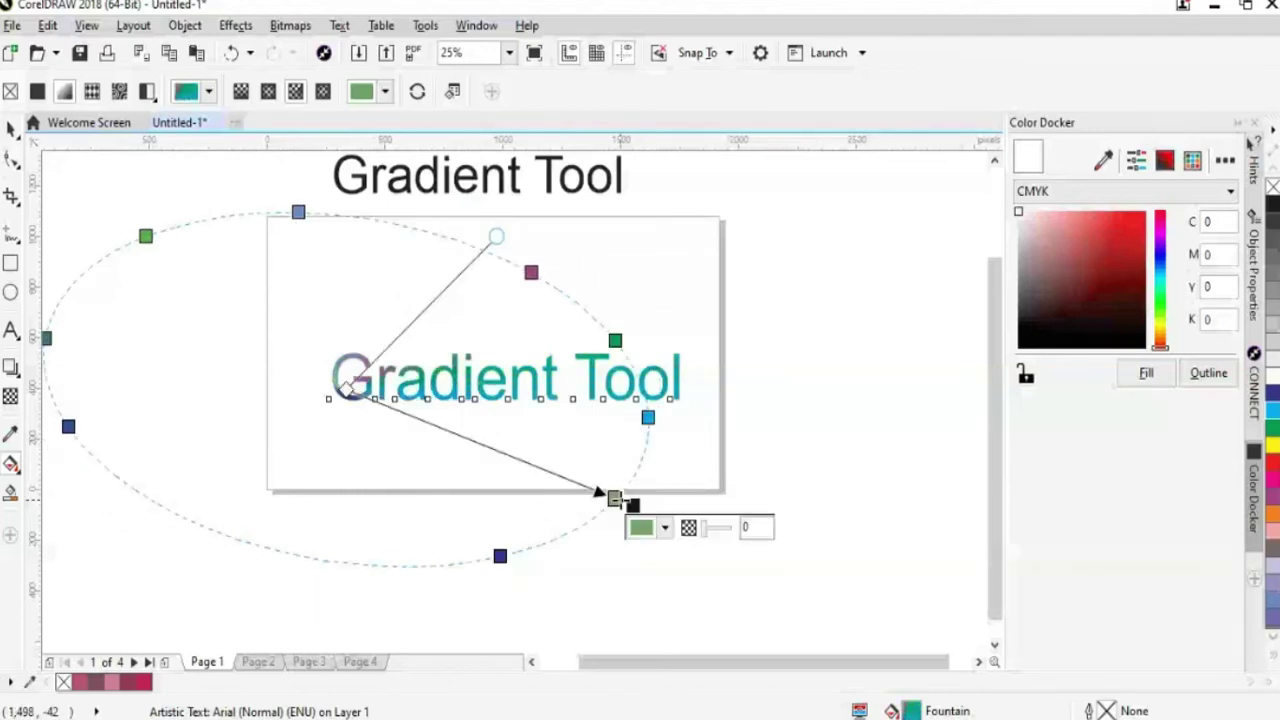
pyautogui.hotkey('ctrl', 'z')
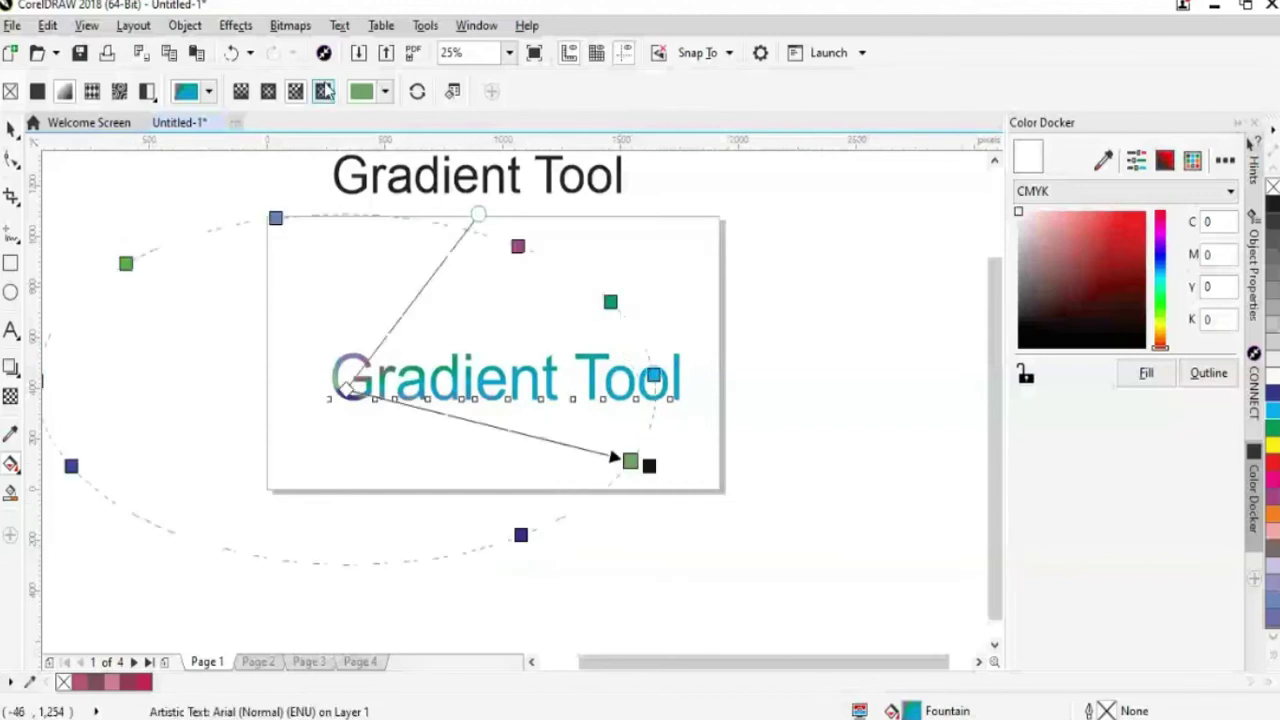
# Try a rectangular fountain fill on the text, center it near the "d" and "i" of "Gradient", and narrow it with the skew handle
pyautogui.click(324, 91)
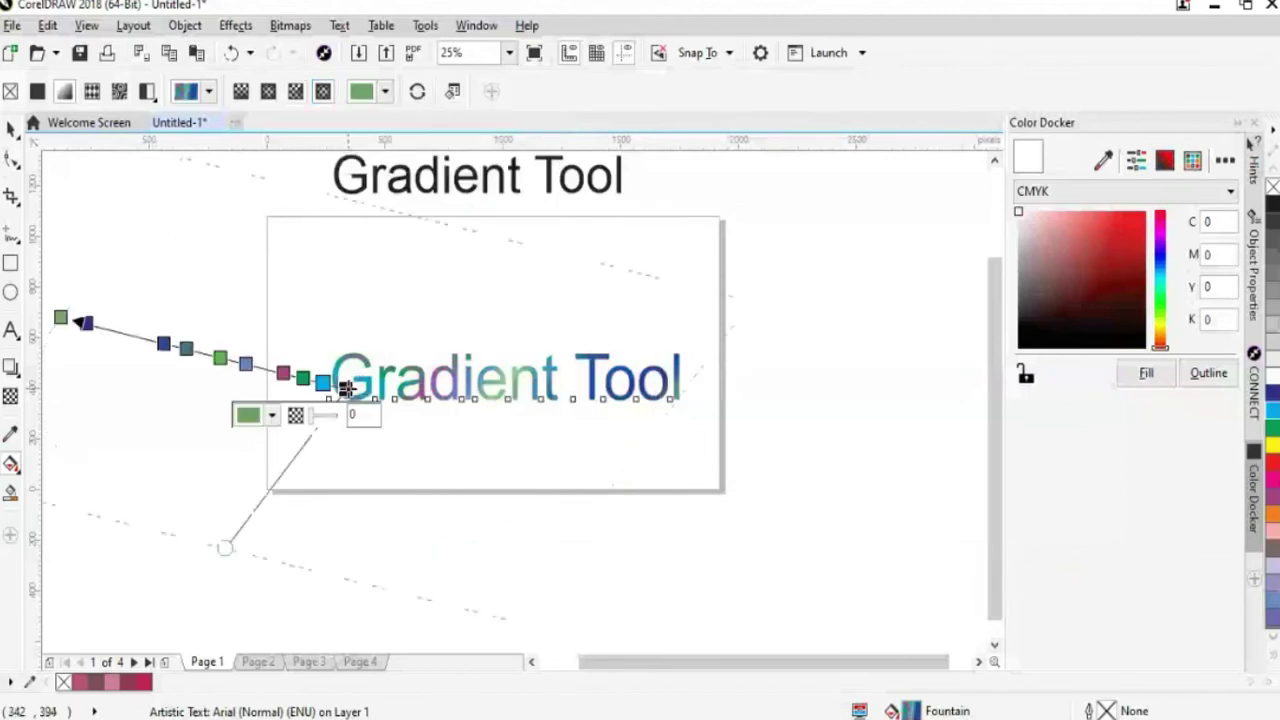
pyautogui.click(388, 386)
pyautogui.moveTo(388, 386); pyautogui.dragTo(473, 392)
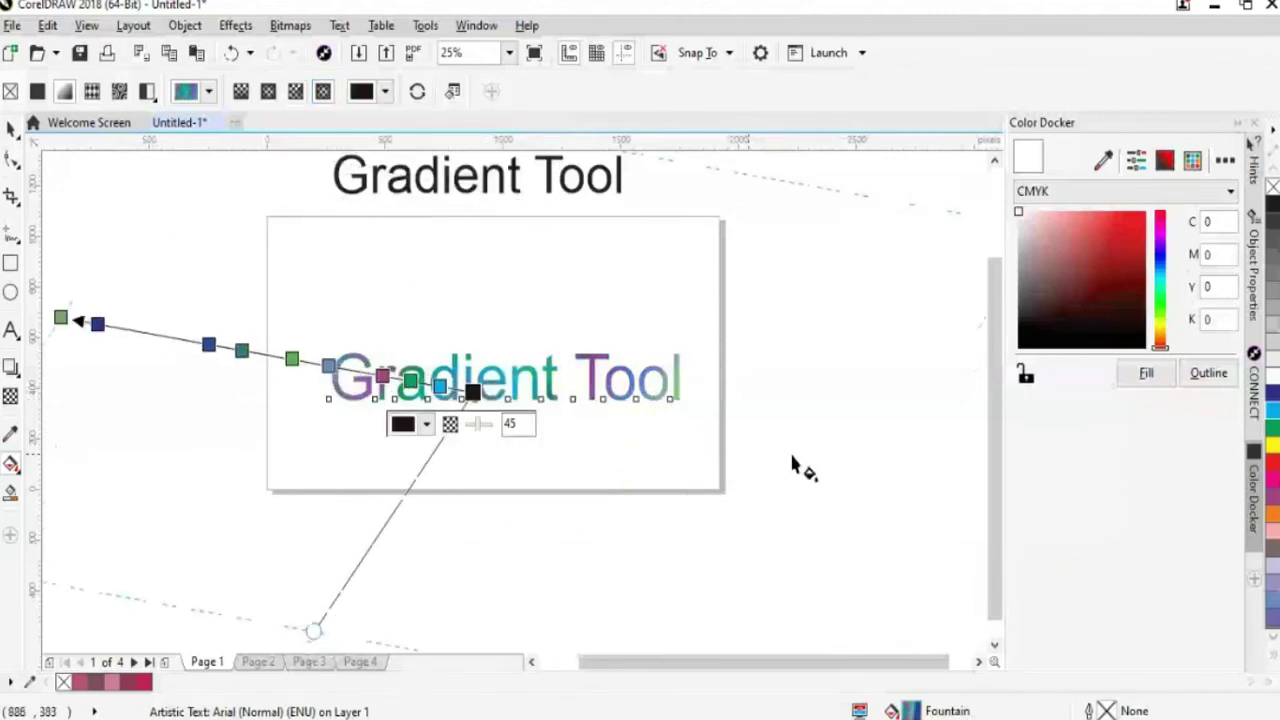
pyautogui.moveTo(995, 483)
pyautogui.mouseDown()
pyautogui.moveTo(995, 503)
pyautogui.moveTo(990, 473)
pyautogui.mouseUp()
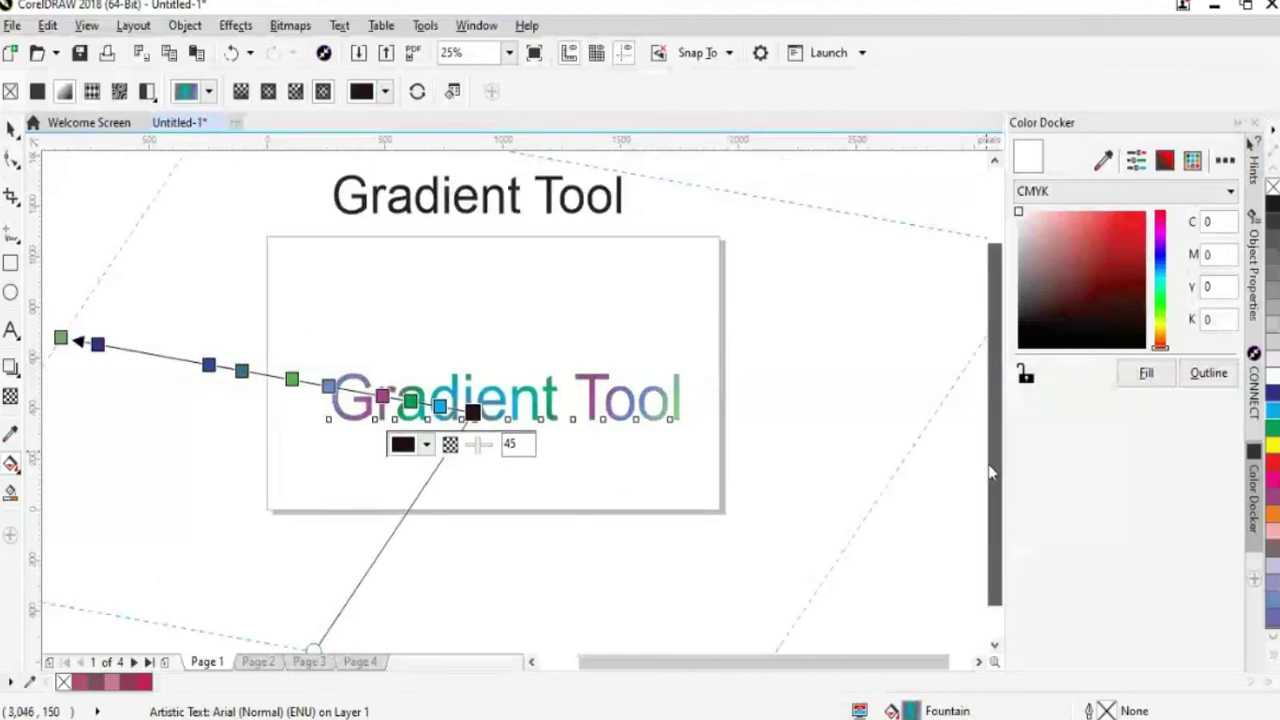
pyautogui.scroll(-2, 660, 470)
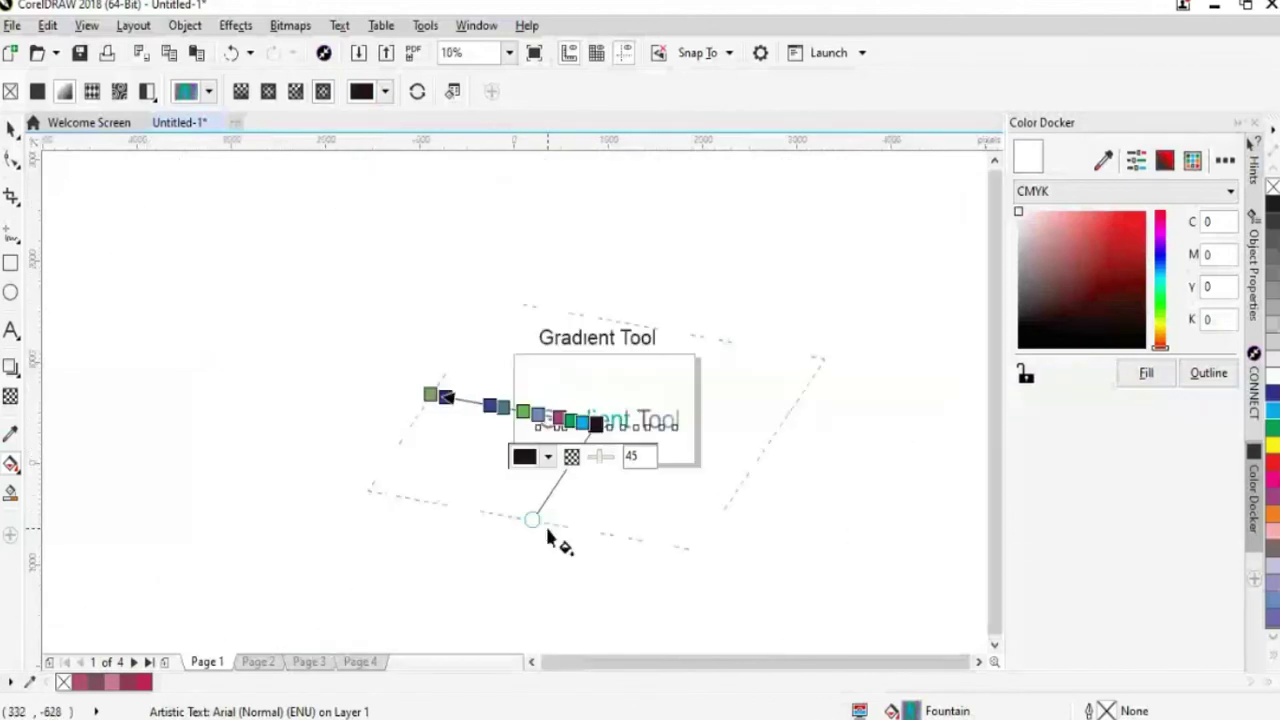
pyautogui.moveTo(531, 520); pyautogui.dragTo(605, 489)
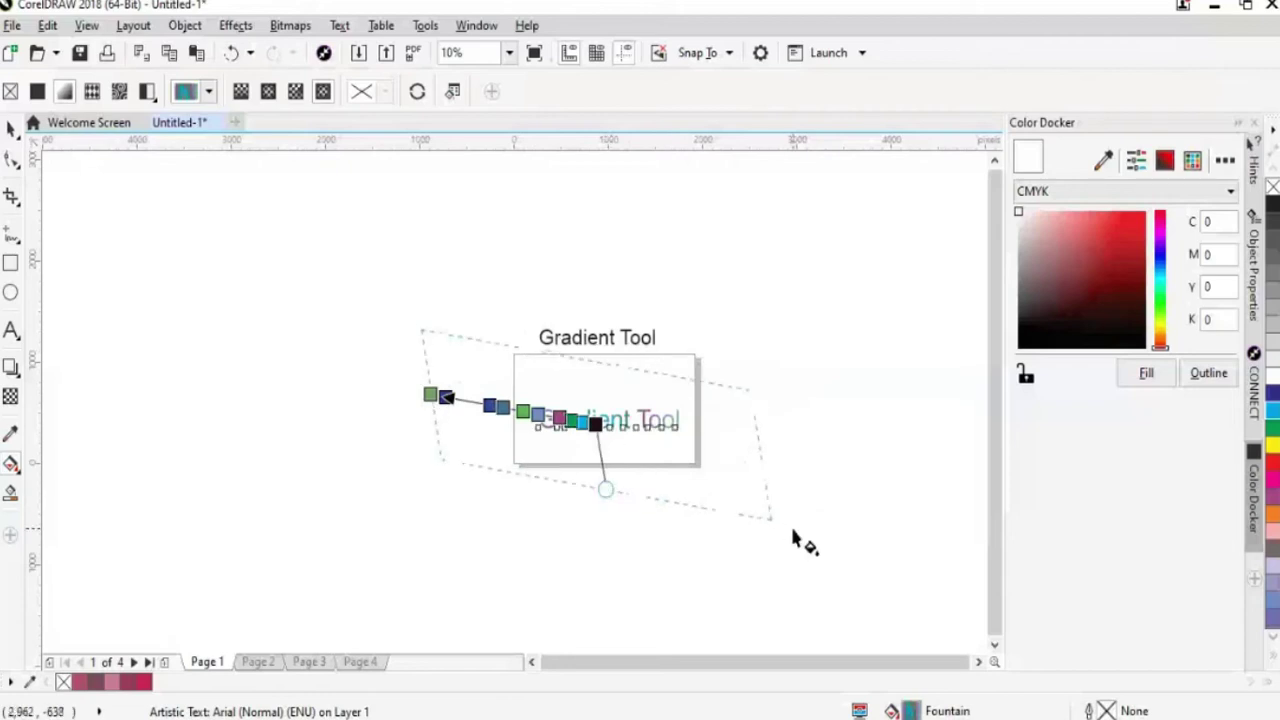
pyautogui.scroll(2, 795, 540)
pyautogui.moveTo(712, 662); pyautogui.dragTo(662, 662)
pyautogui.moveTo(990, 534)
pyautogui.mouseDown()
pyautogui.moveTo(987, 546)
pyautogui.moveTo(995, 517)
pyautogui.mouseUp()
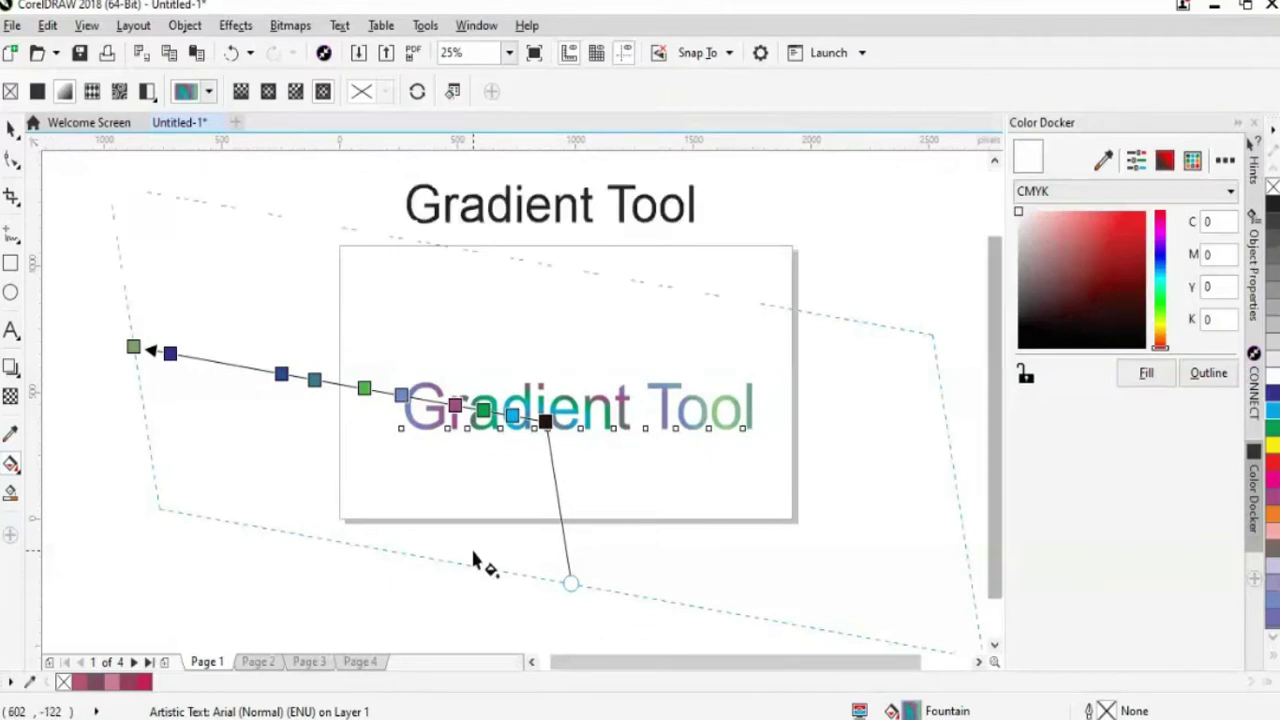
# Try stretching and flattening the rectangular fill with its end node and skew handle, then restore the conical fill
pyautogui.click(132, 348)
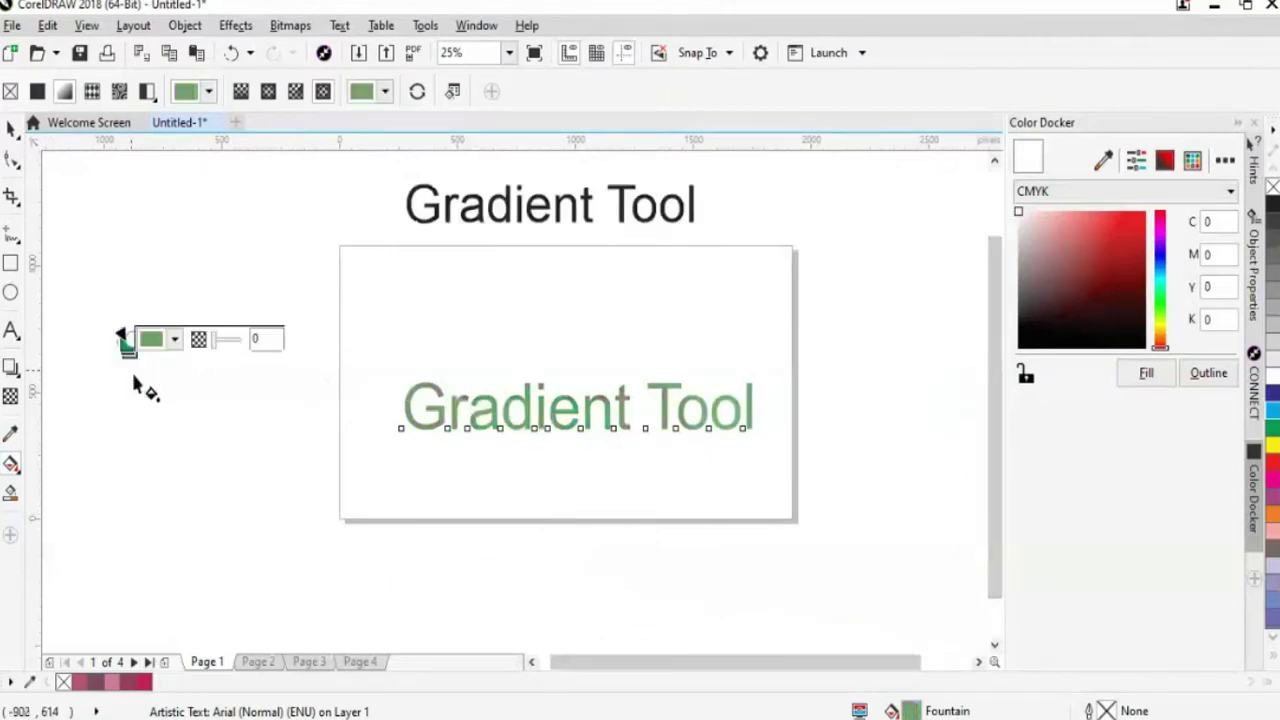
pyautogui.moveTo(570, 586); pyautogui.dragTo(348, 414)
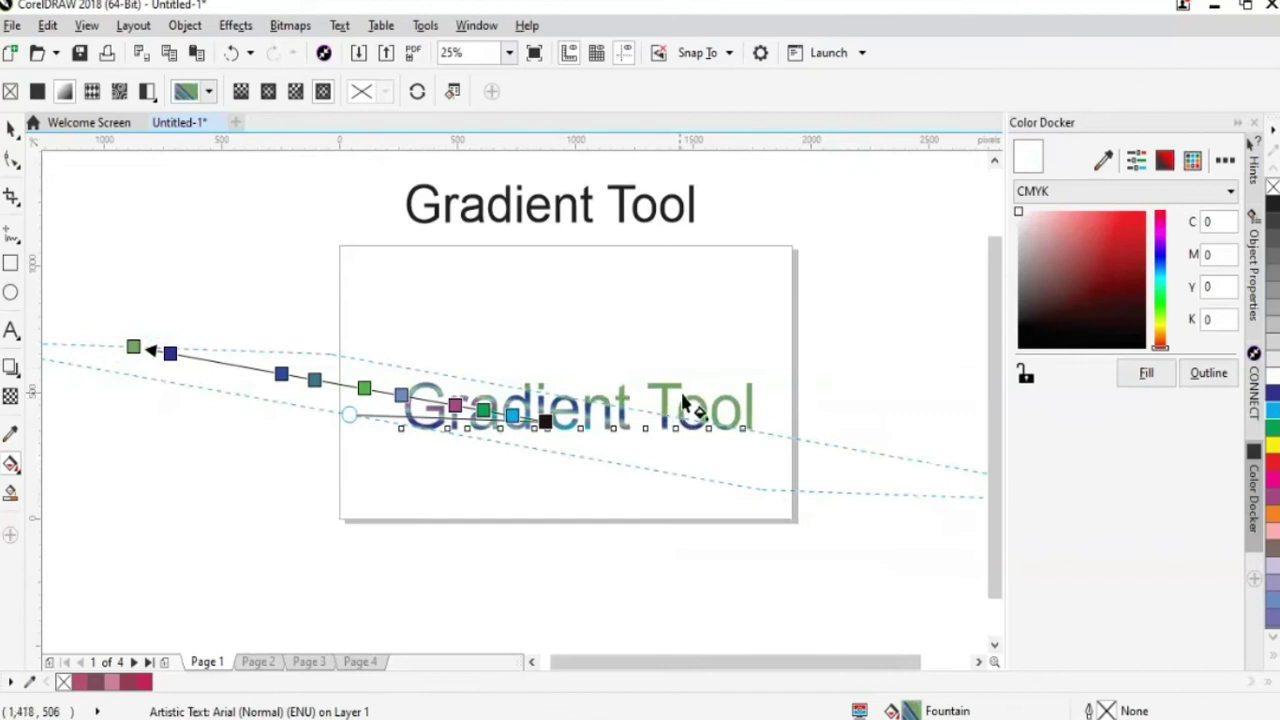
pyautogui.moveTo(133, 347); pyautogui.dragTo(261, 376)
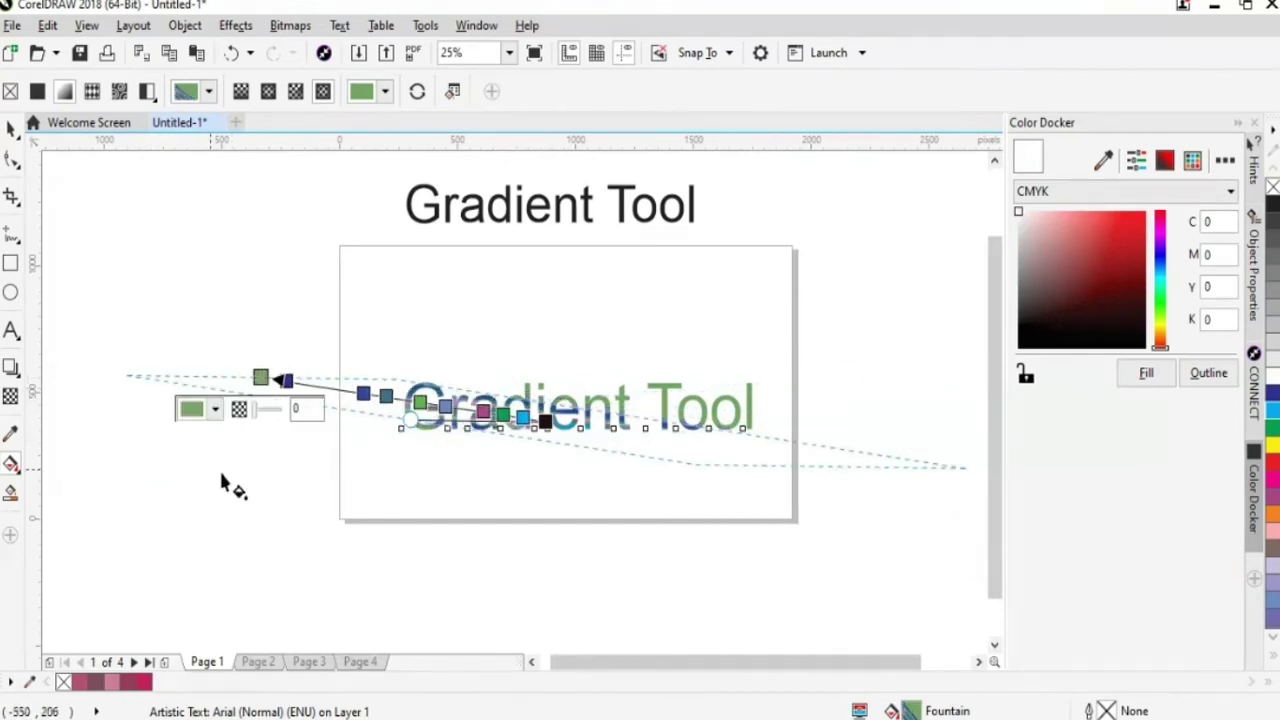
pyautogui.hotkey('ctrl', 'z')
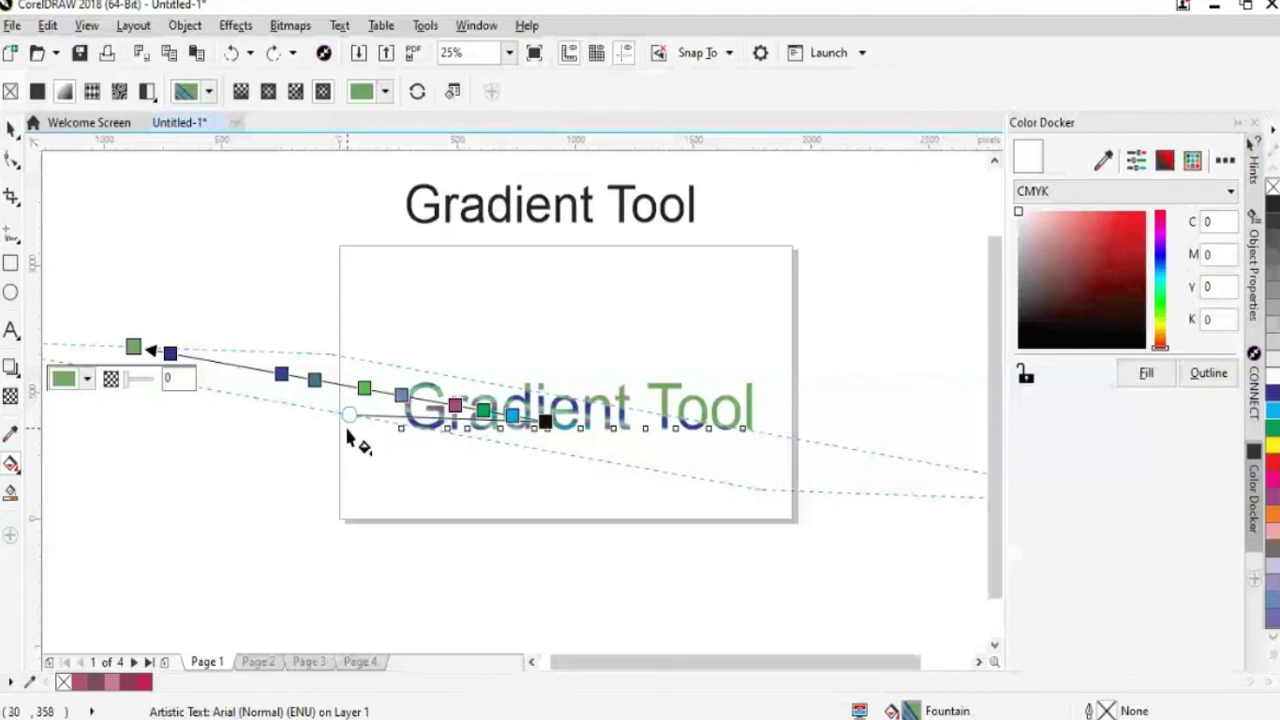
pyautogui.moveTo(348, 413); pyautogui.dragTo(349, 469)
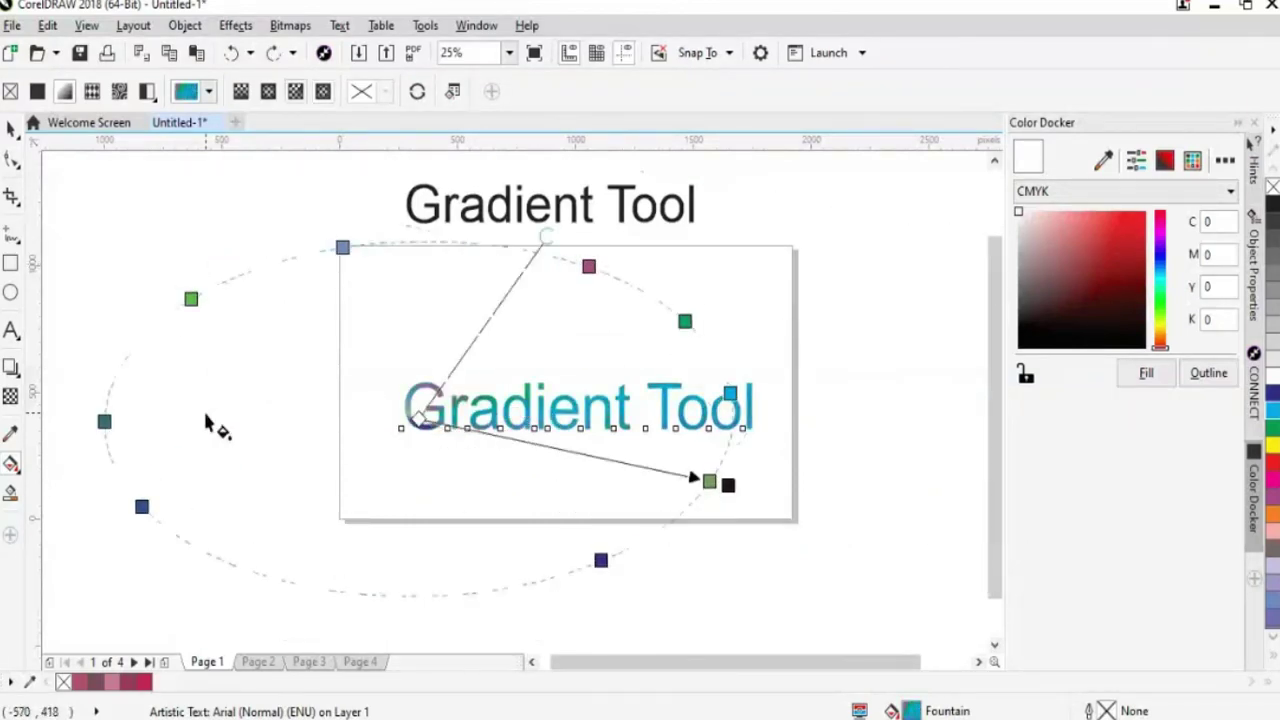
# Change the text's fountain fill to linear and move its start node onto the "G" so the gradient spans the whole text
pyautogui.click(242, 96)
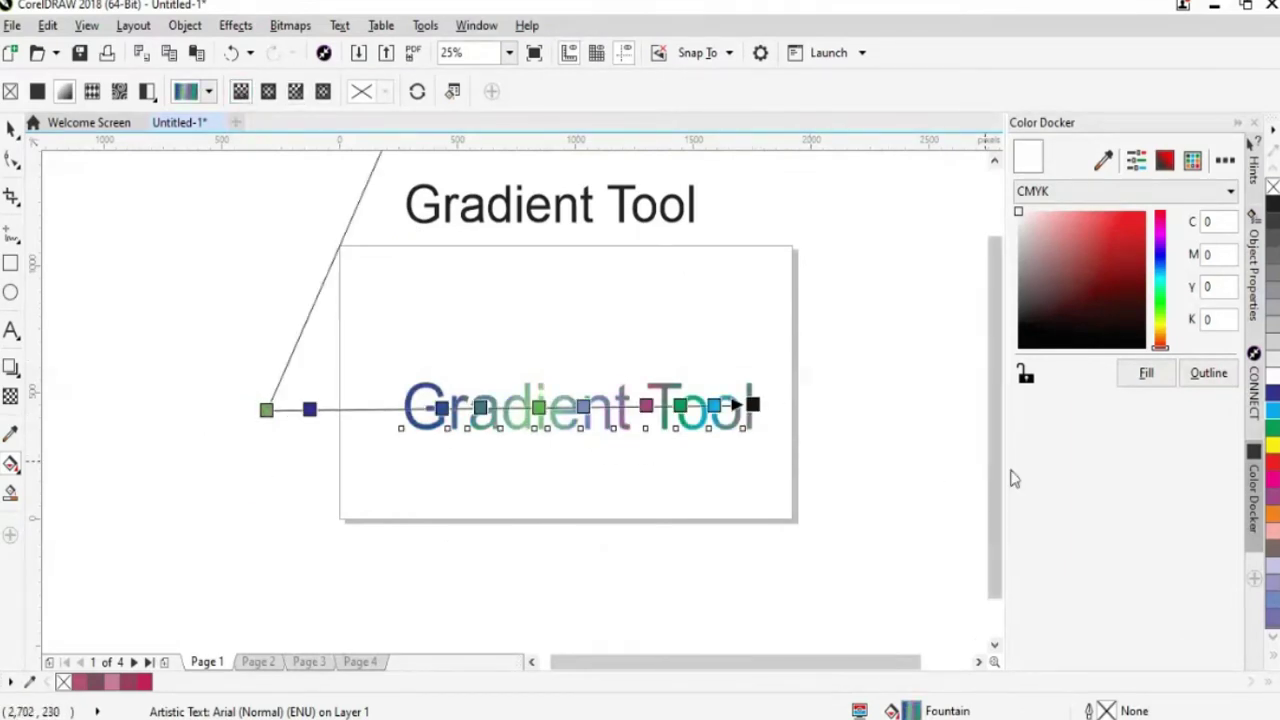
pyautogui.scroll(1, 1003, 470)
pyautogui.moveTo(266, 443); pyautogui.dragTo(400, 459)
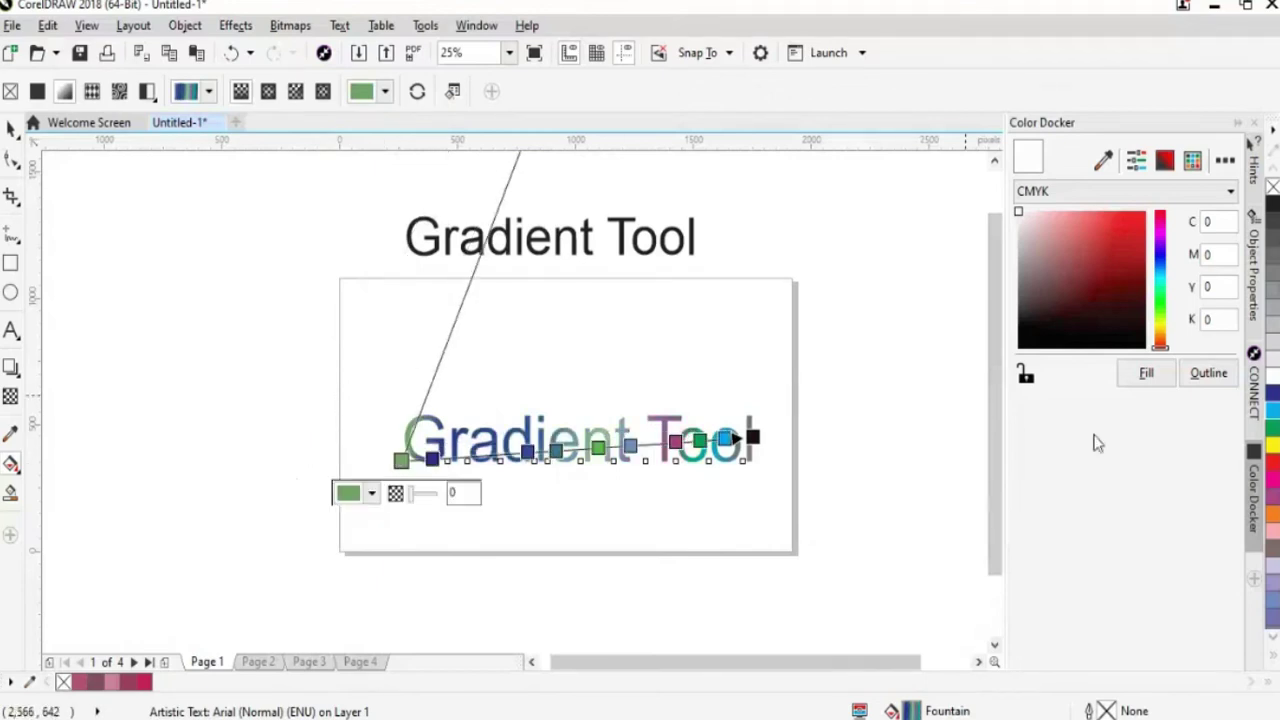
pyautogui.scroll(2, 997, 443)
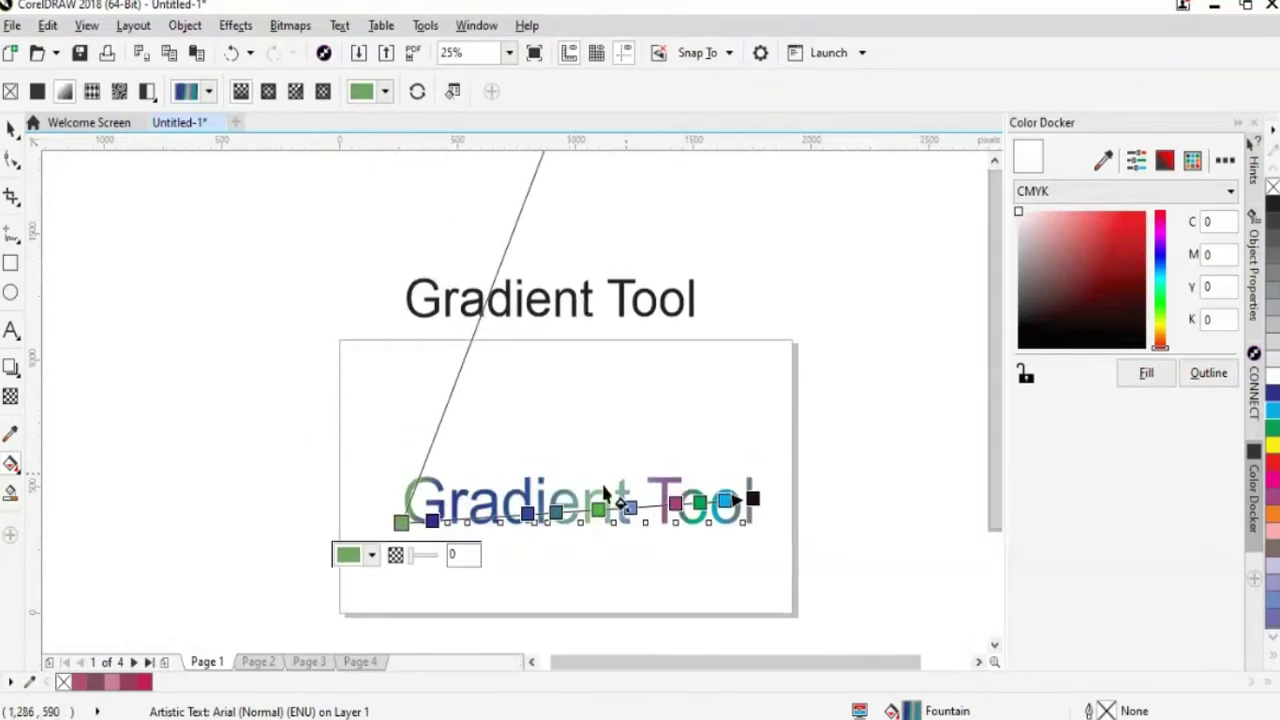
pyautogui.moveTo(400, 521); pyautogui.dragTo(408, 506)
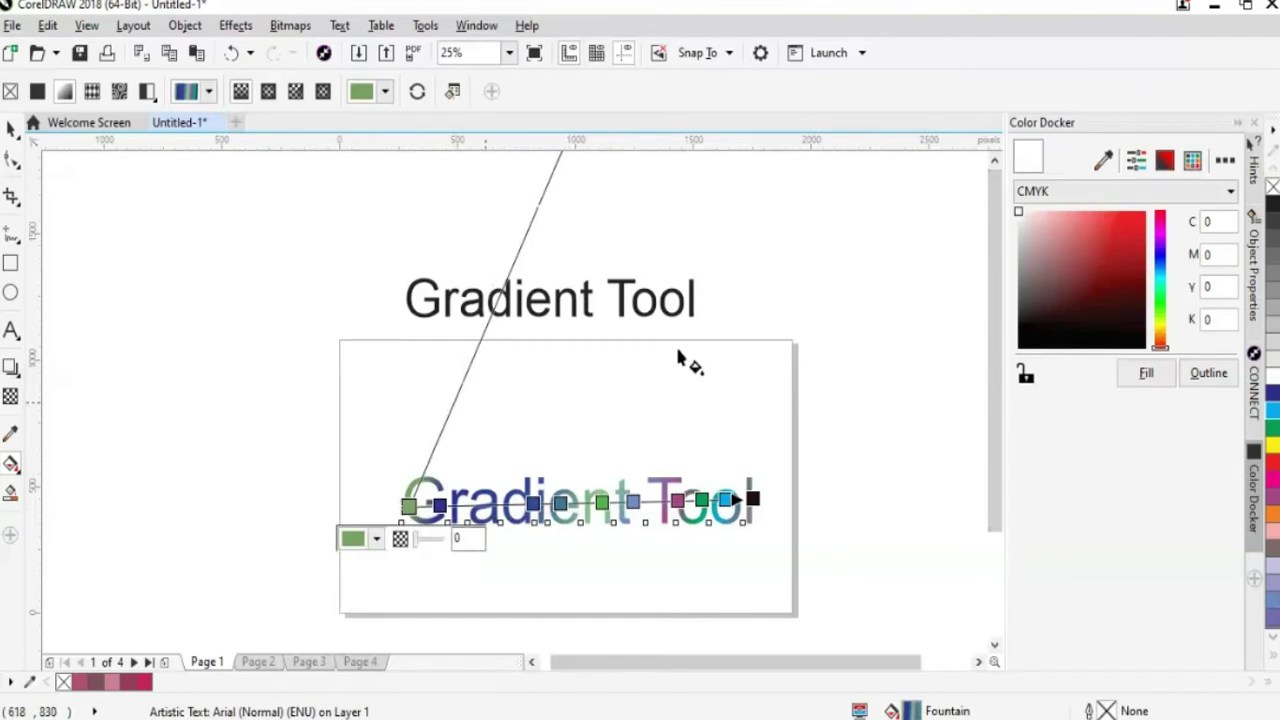
# Deselect the text to inspect the linear gradient, and reselect it with the Interactive Fill tool
pyautogui.click(11, 128)
pyautogui.click(654, 432)
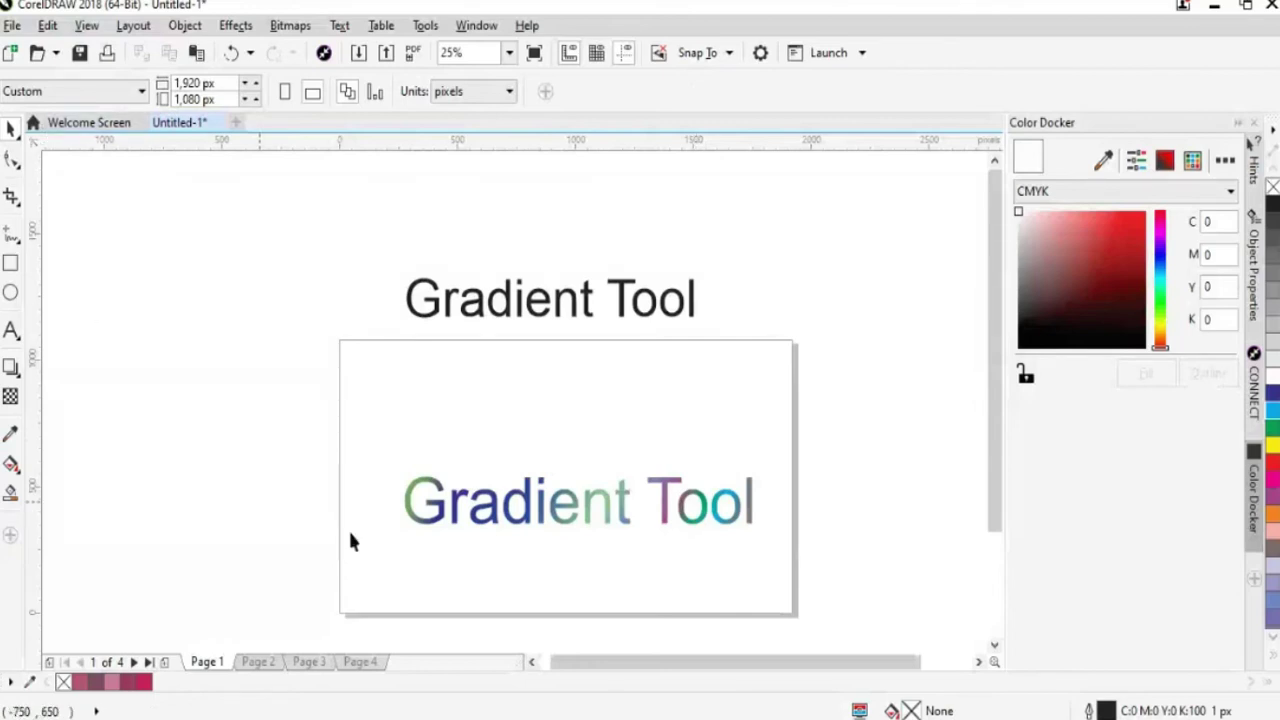
pyautogui.click(11, 464)
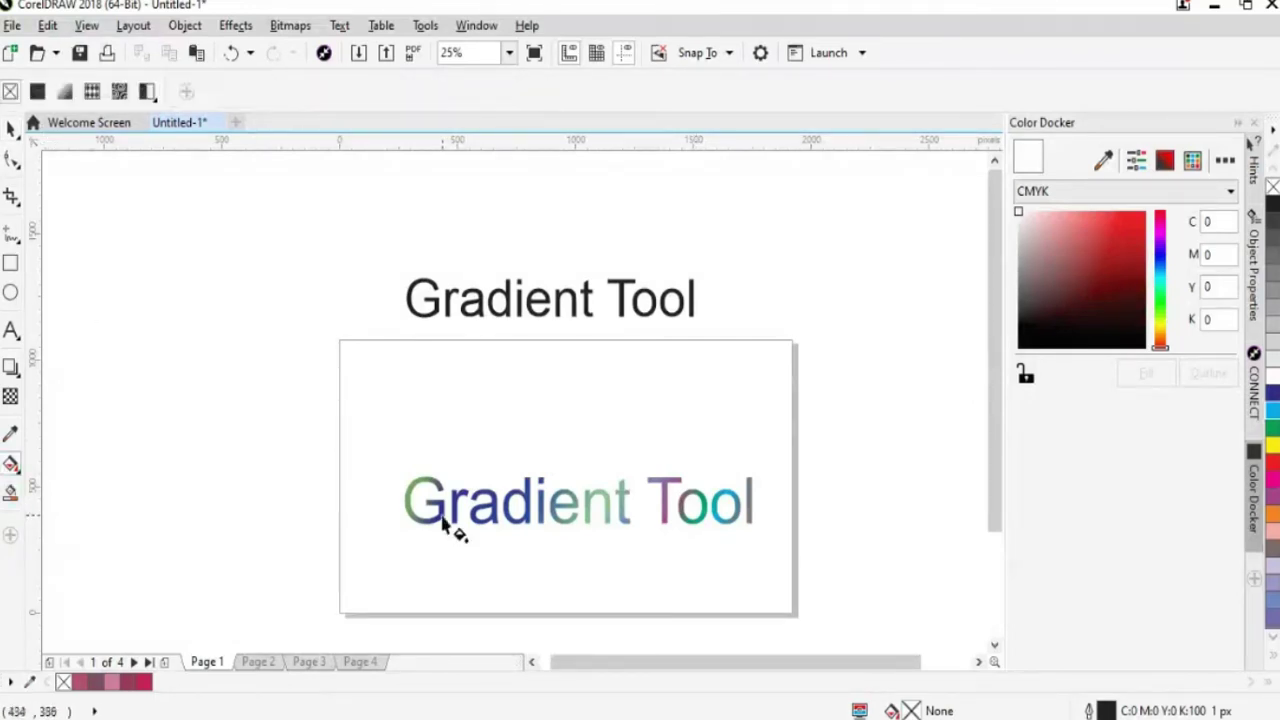
pyautogui.click(445, 532)
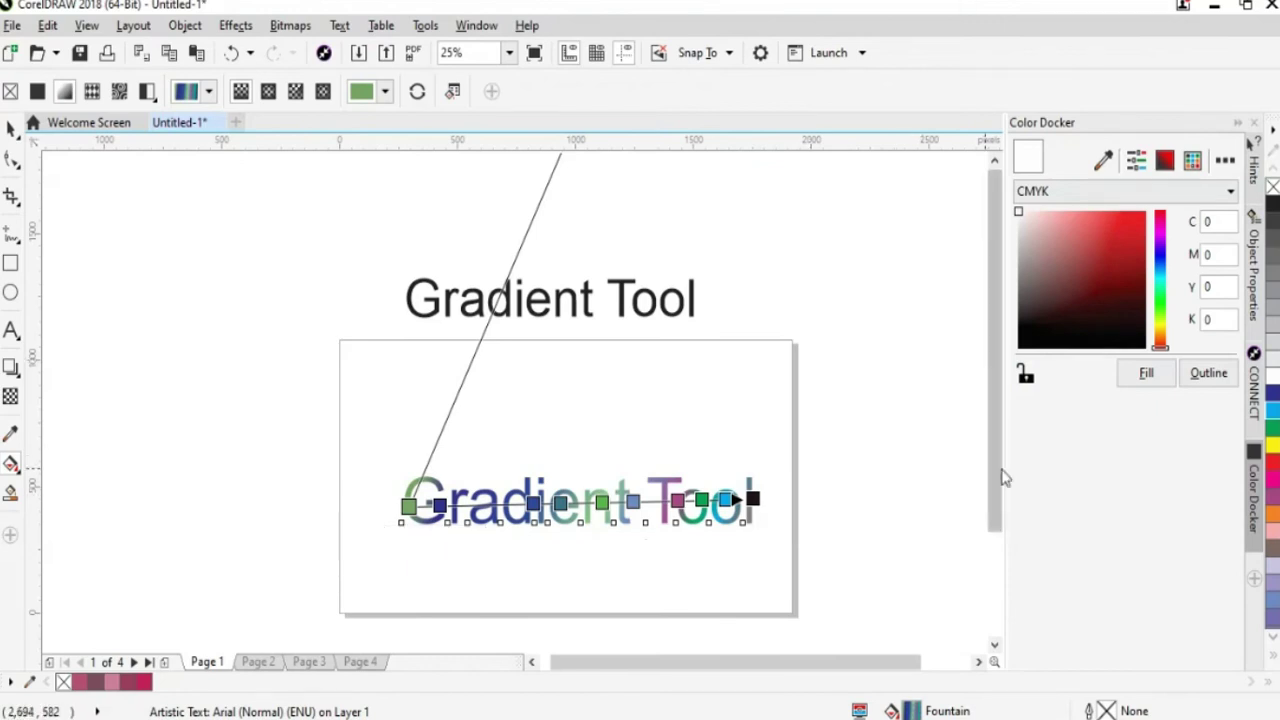
pyautogui.moveTo(998, 471); pyautogui.dragTo(997, 503)
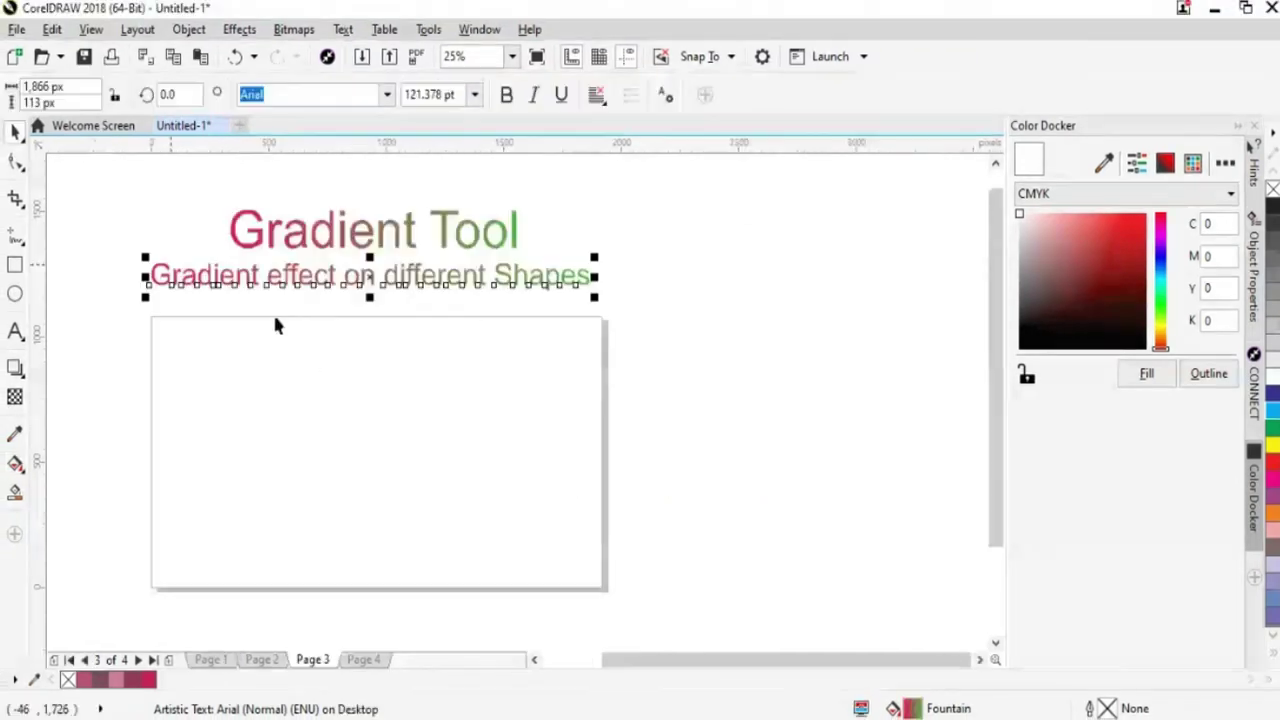
# Give the "Gradient effect on different Shapes" subtitle on Page 3 a solid black fill and deselect it
pyautogui.press('Escape')
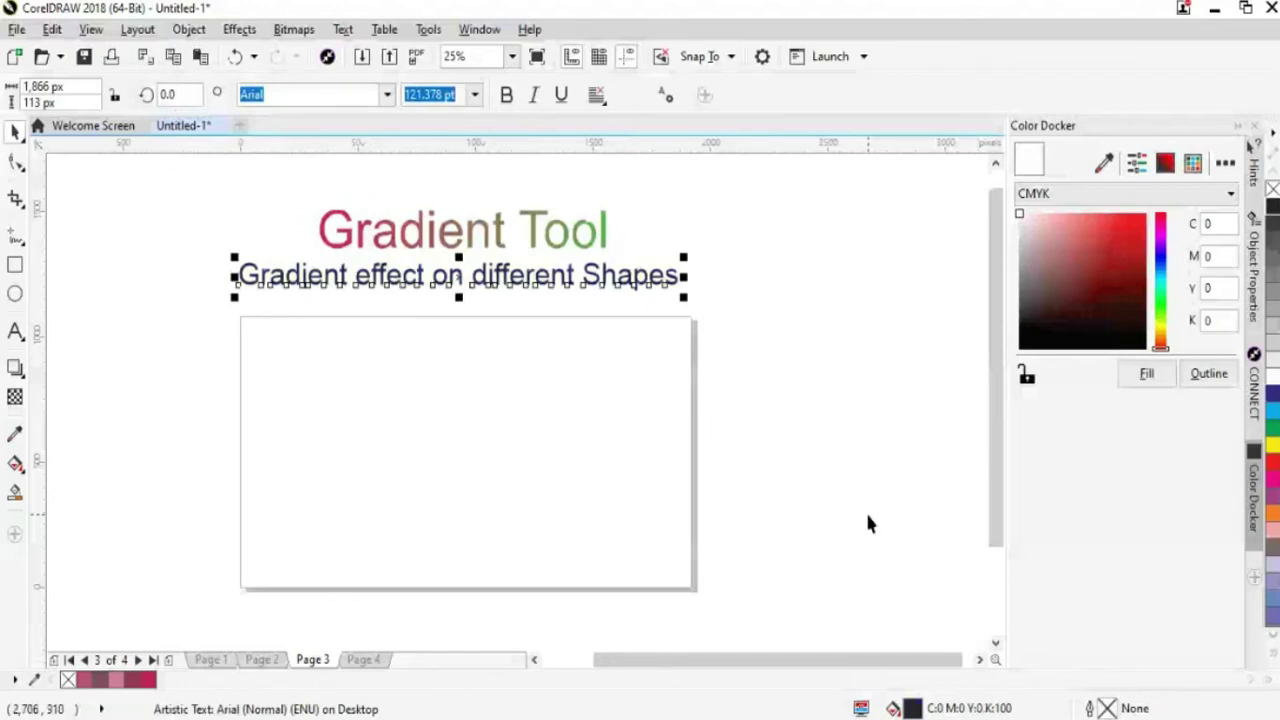
pyautogui.click(868, 522)
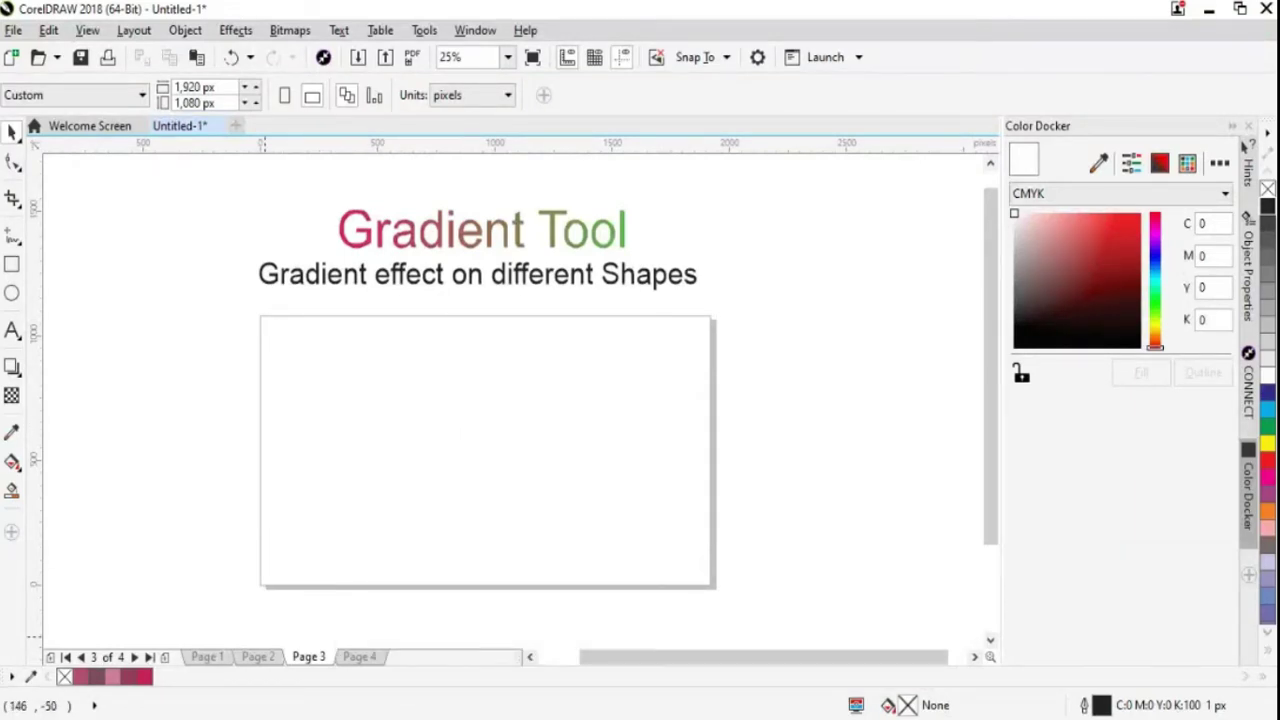
# Draw a rectangle about 1,016 by 384 px on the Page 3 canvas and fill it with a horizontal black-to-white linear fountain fill
pyautogui.click(14, 266)
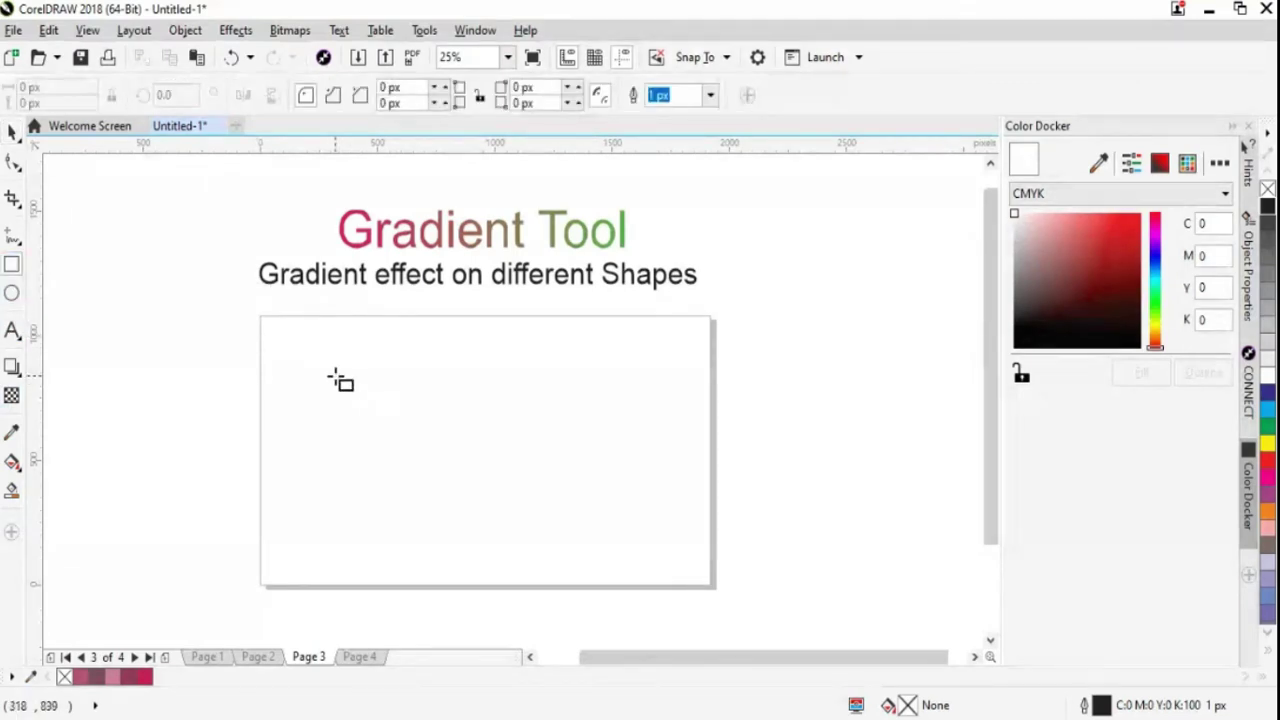
pyautogui.moveTo(335, 376); pyautogui.dragTo(575, 471)
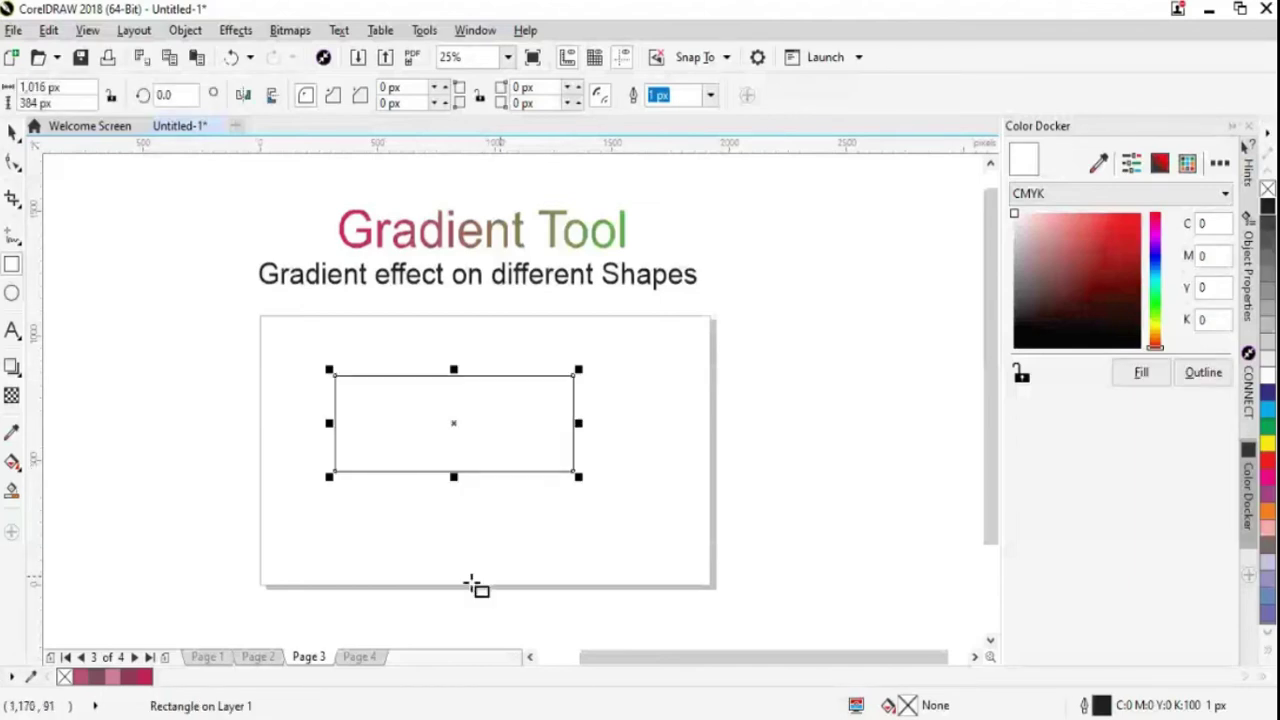
pyautogui.click(12, 462)
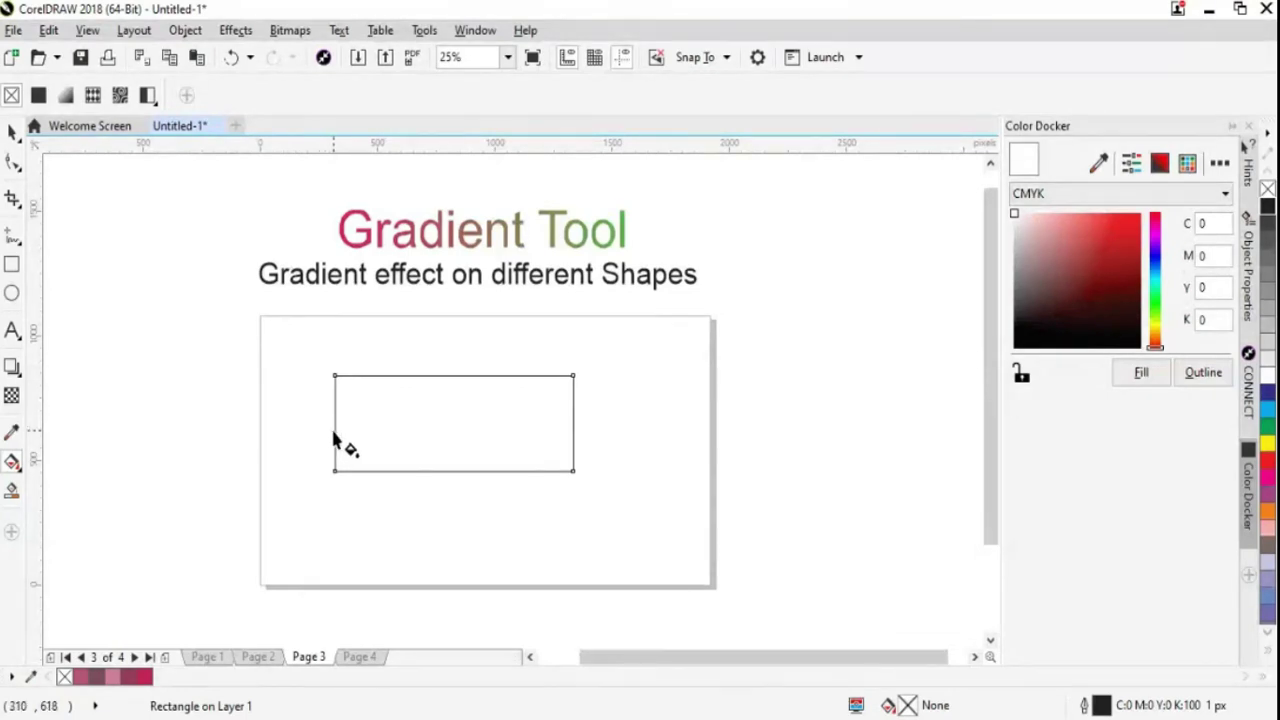
pyautogui.moveTo(336, 430); pyautogui.dragTo(558, 429)
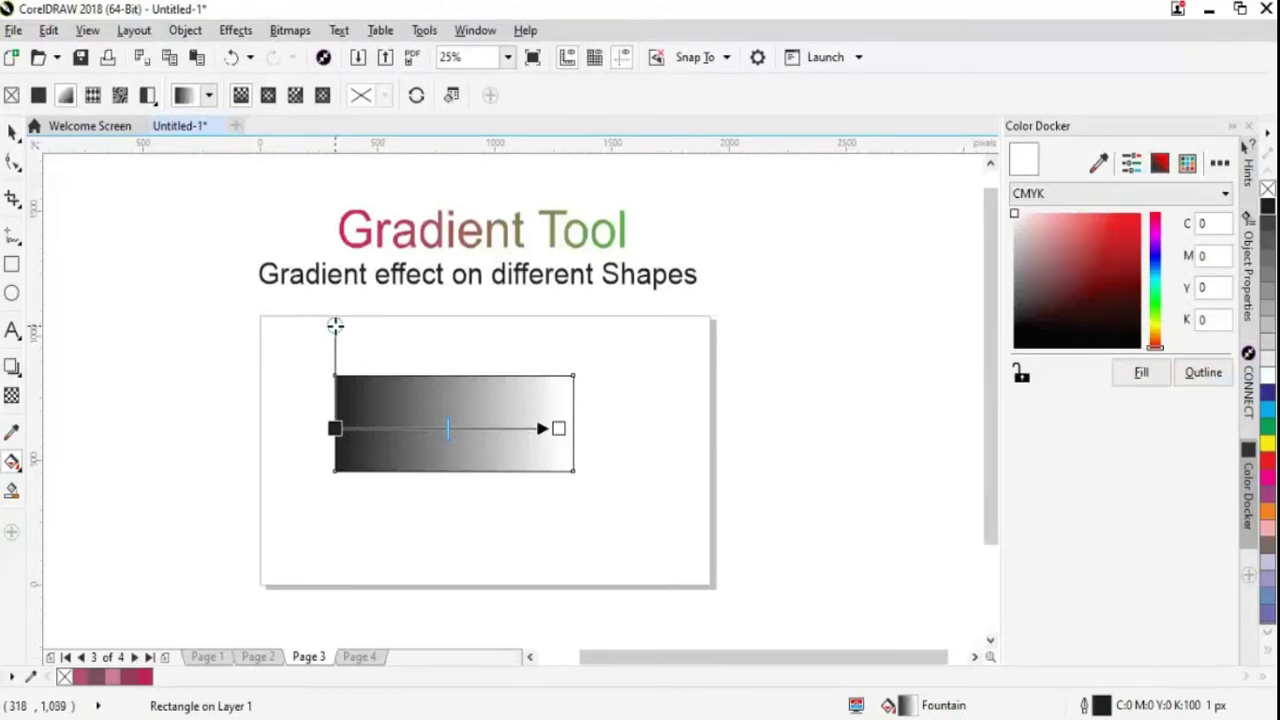
# Undo the rectangle's horizontal fill, try a vertical black-to-white fountain fill from its upper edge, and undo that as well
pyautogui.hotkey('ctrl', 'z')
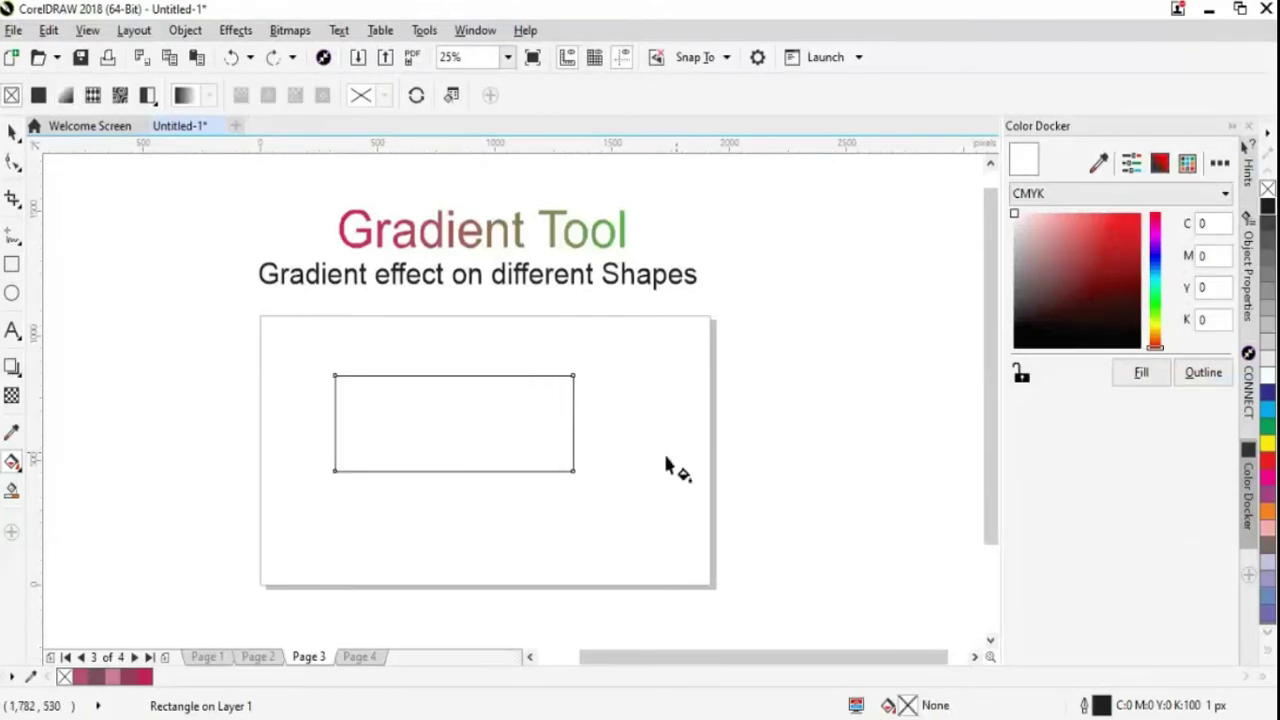
pyautogui.moveTo(454, 376); pyautogui.dragTo(450, 530)
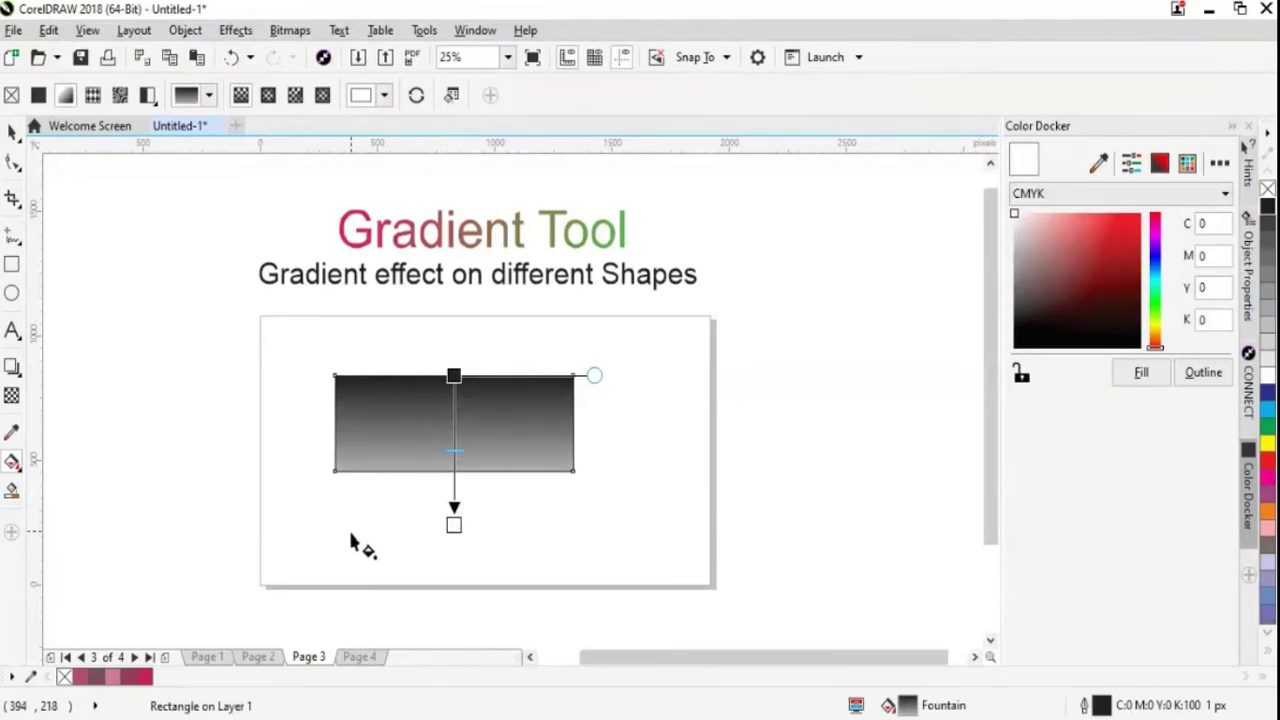
pyautogui.hotkey('ctrl', 'z')
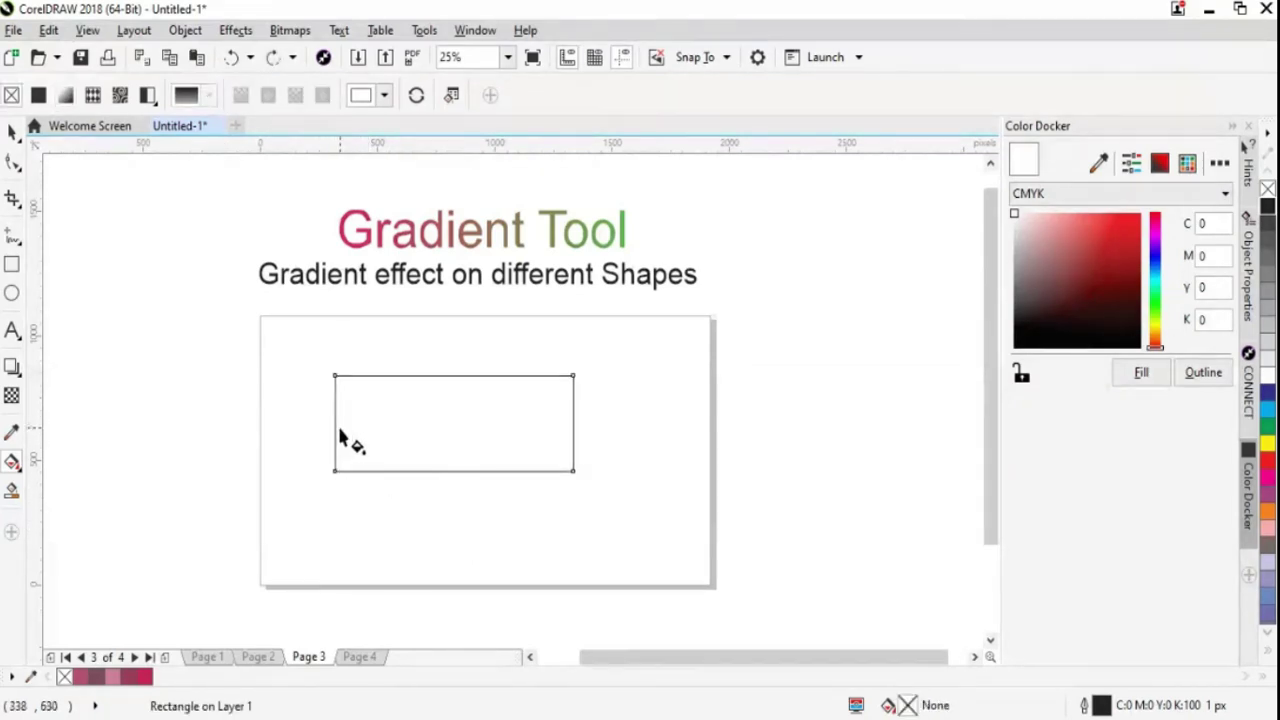
# Fill the rectangle with a horizontal linear fountain fill across its full width and set the start node to golden yellow
pyautogui.moveTo(335, 425); pyautogui.dragTo(571, 445)
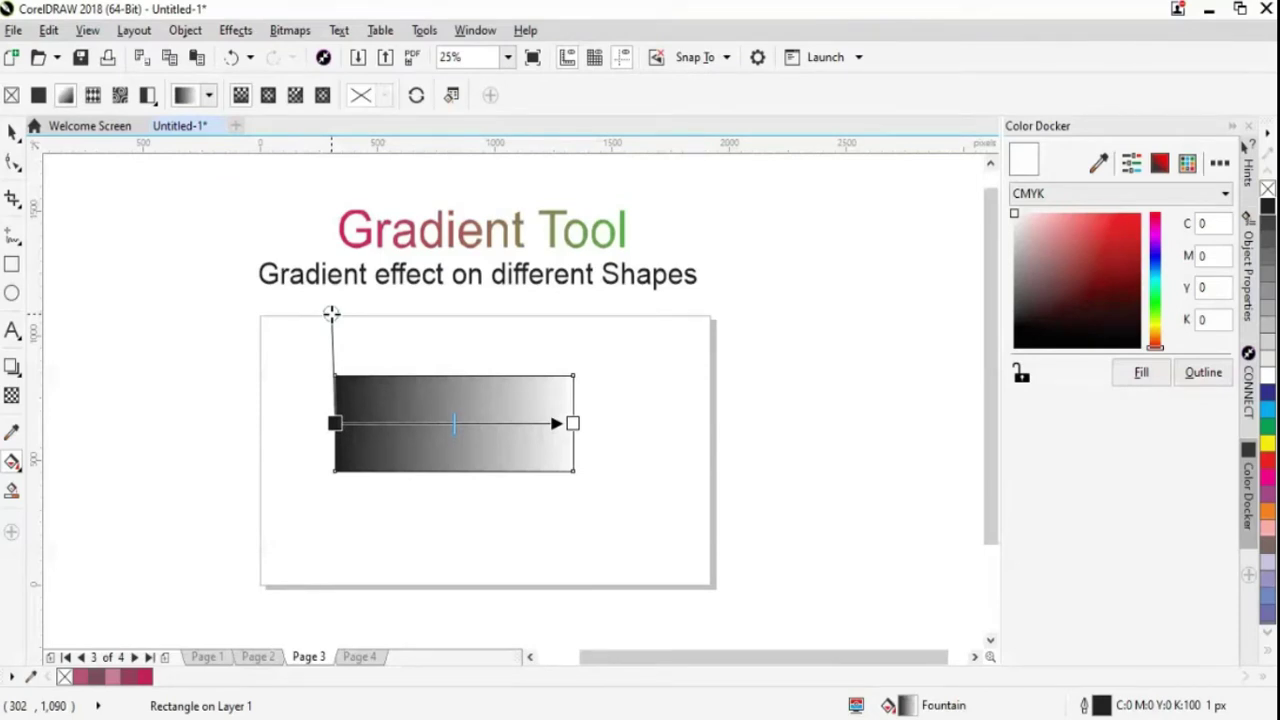
pyautogui.moveTo(331, 313); pyautogui.dragTo(335, 329)
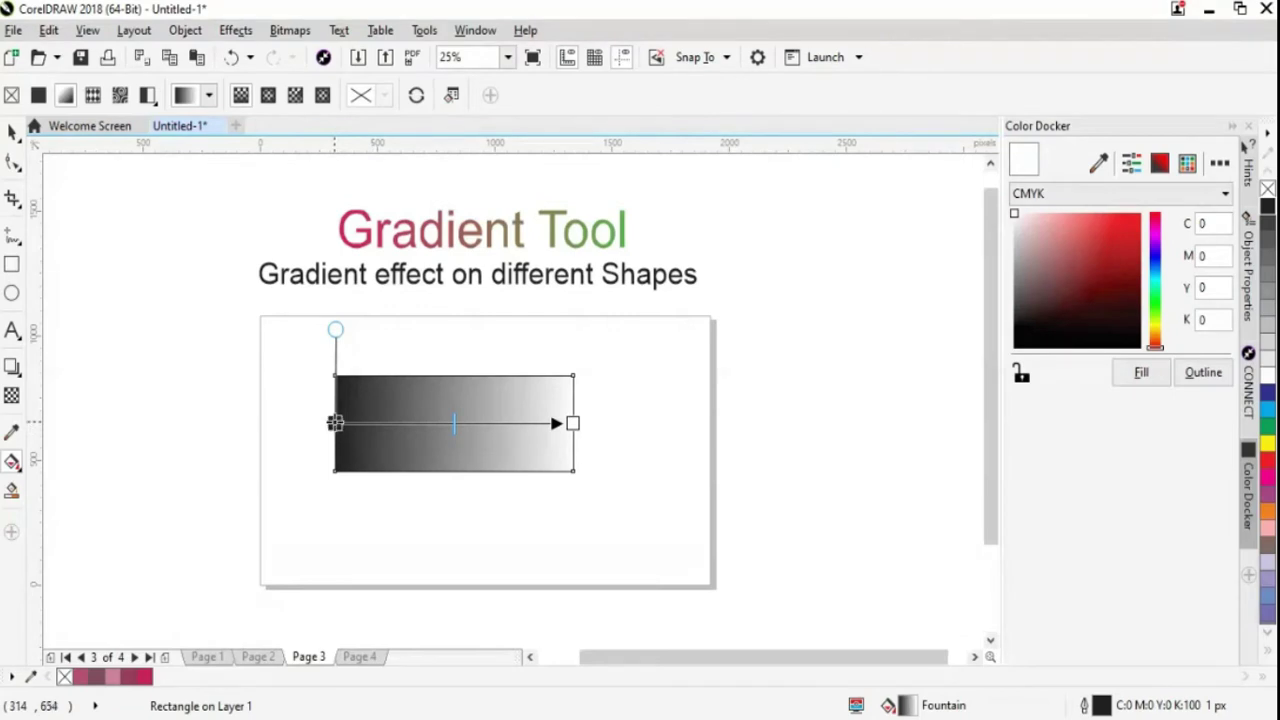
pyautogui.click(335, 423)
pyautogui.click(299, 457)
pyautogui.click(342, 589)
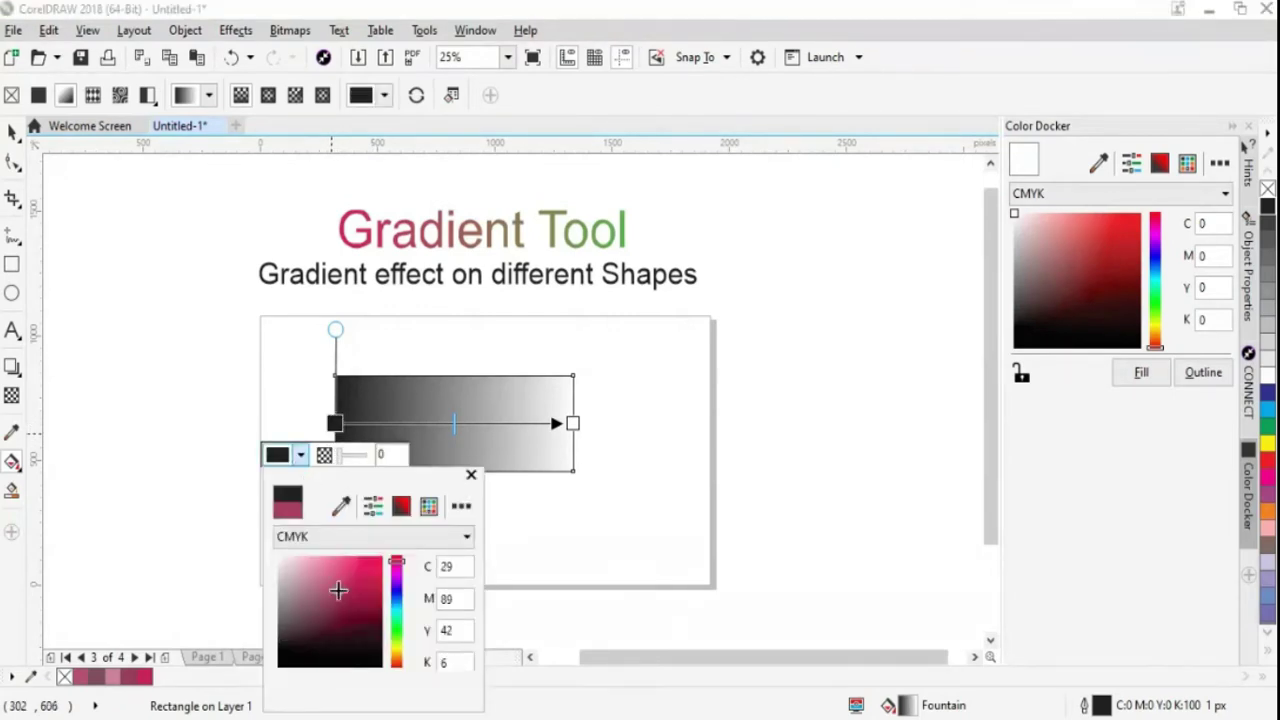
pyautogui.click(298, 640)
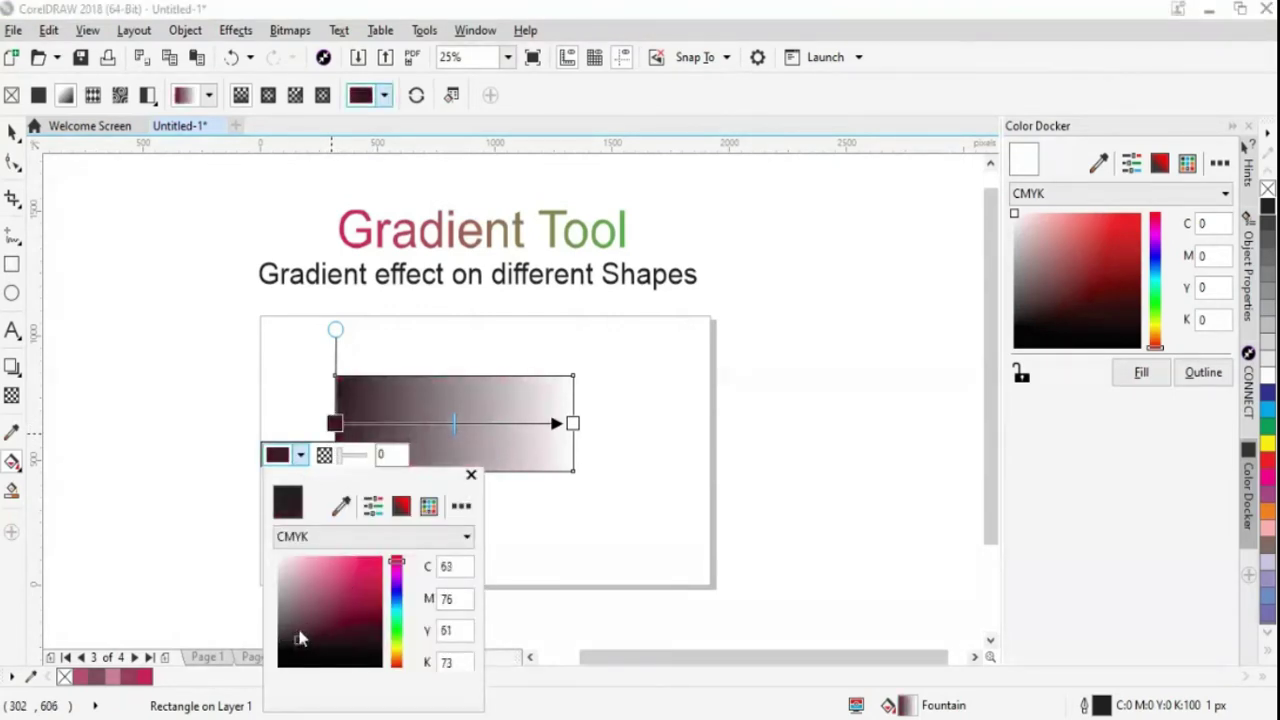
pyautogui.moveTo(398, 628); pyautogui.dragTo(397, 652)
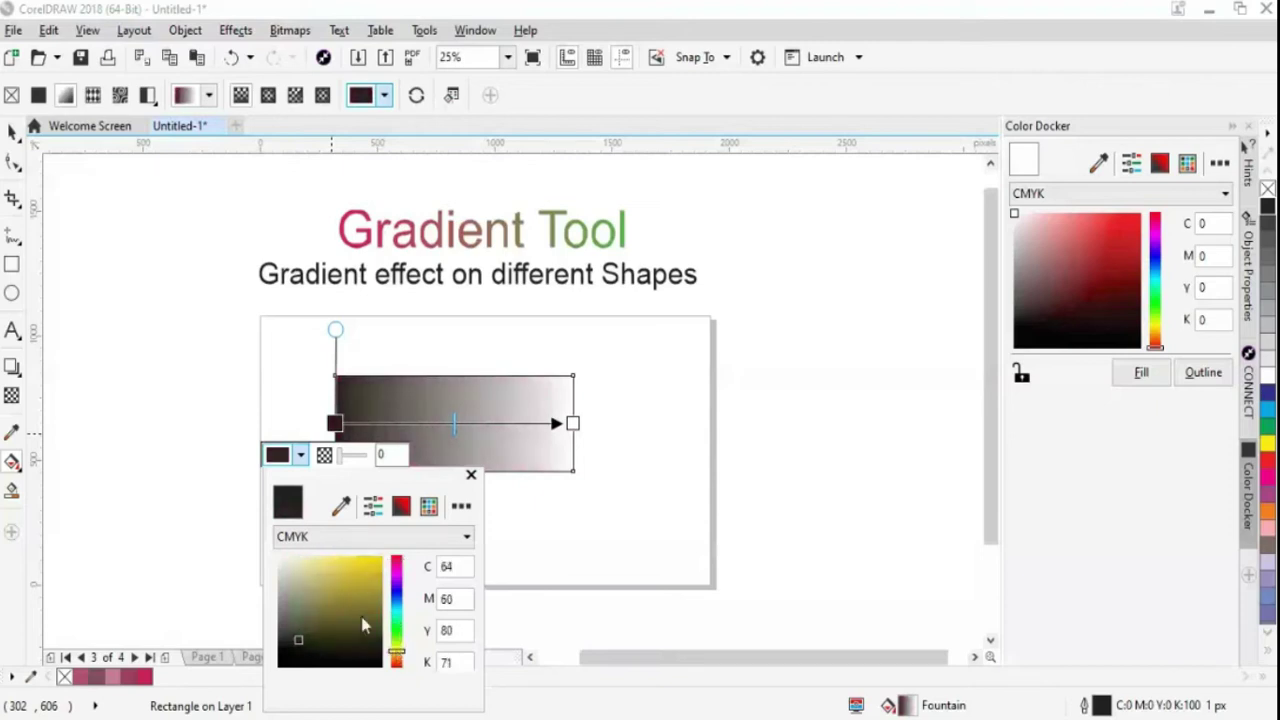
pyautogui.click(380, 567)
# Set the end node of the rectangle's fountain fill to red
pyautogui.click(572, 423)
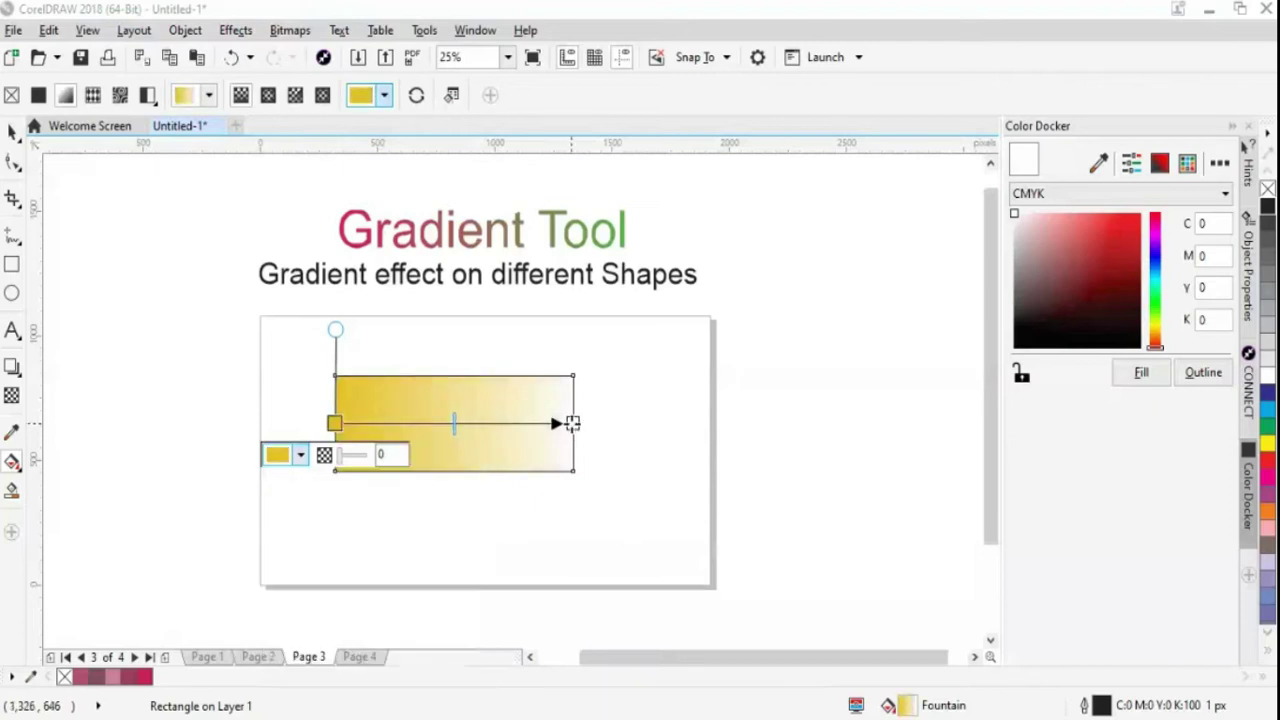
pyautogui.click(538, 456)
pyautogui.click(600, 571)
pyautogui.click(614, 558)
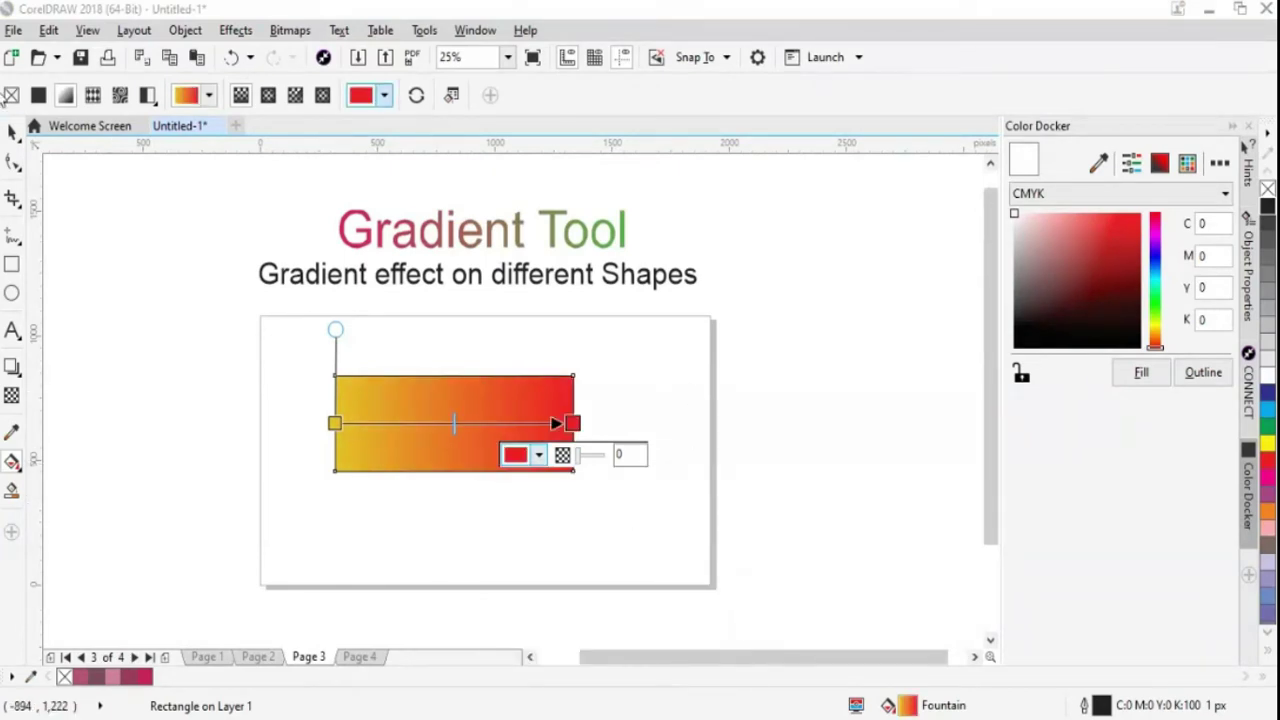
# Deselect the rectangle to inspect its yellow-to-red gradient, and reselect it with the Interactive Fill tool
pyautogui.click(12, 131)
pyautogui.click(328, 437)
pyautogui.click(391, 429)
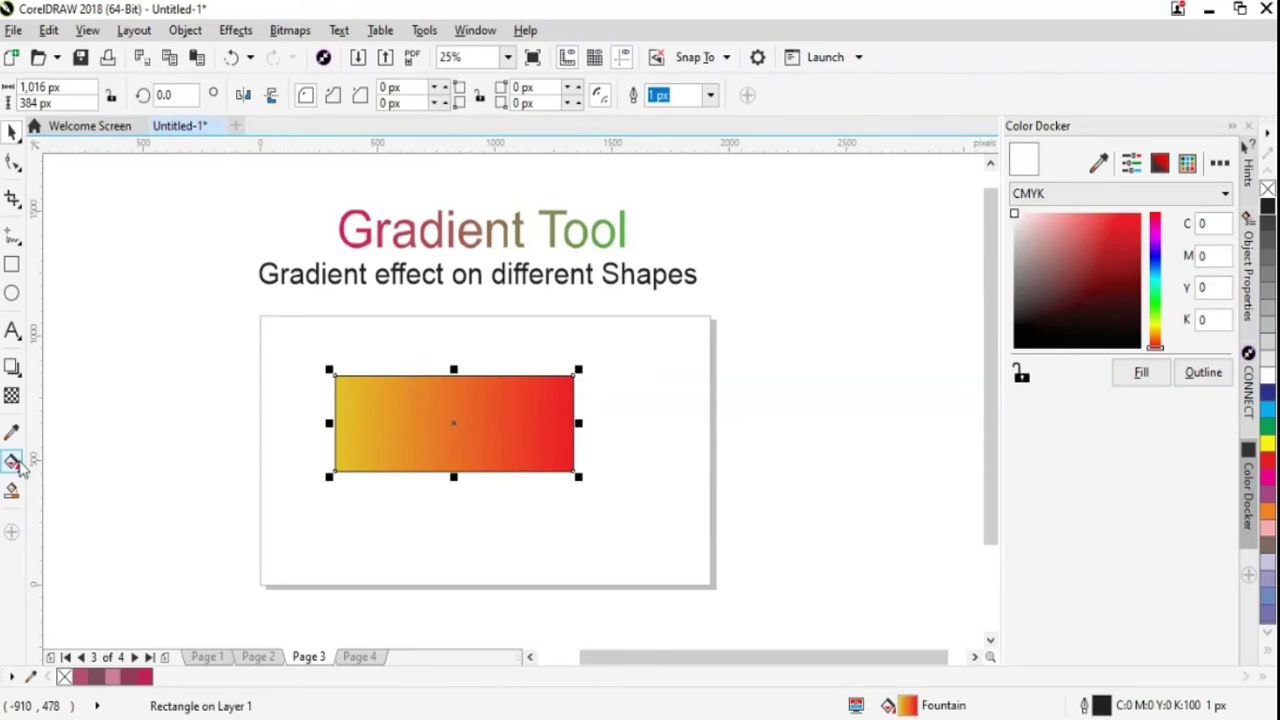
pyautogui.click(13, 462)
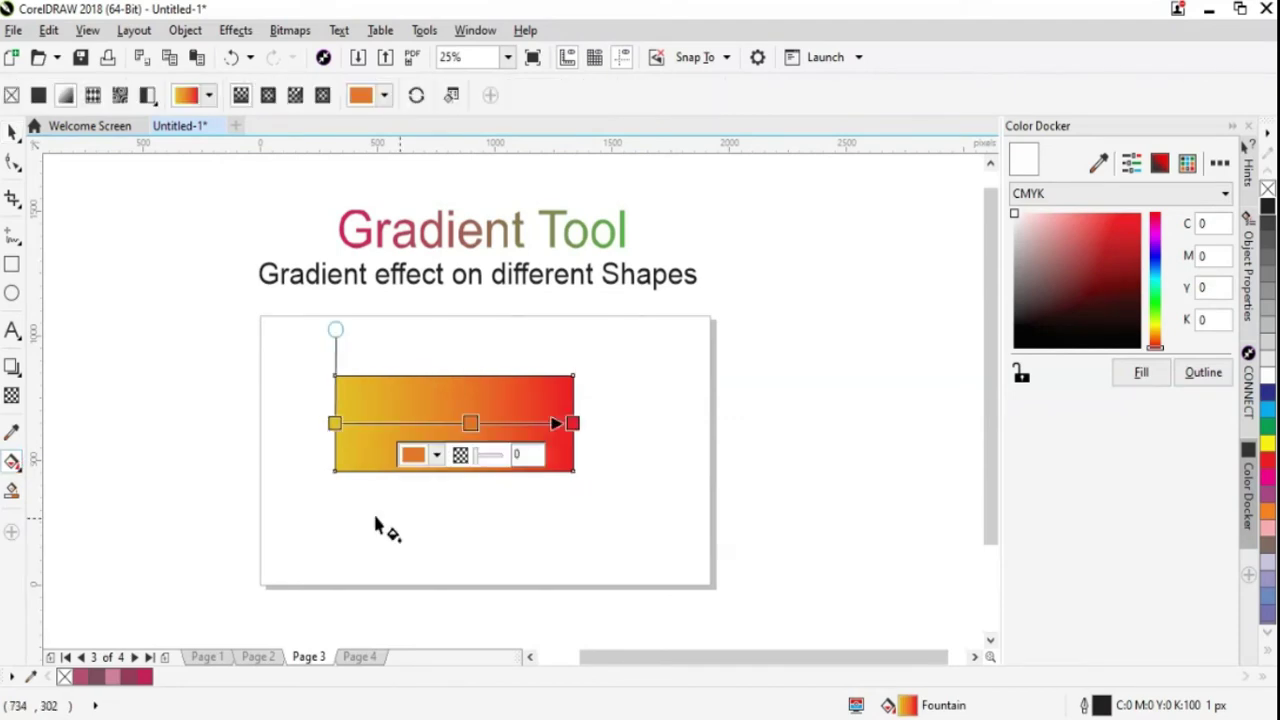
# Add a color node to the rectangle's gradient slightly closer to the yellow end and set it to green
pyautogui.moveTo(474, 424); pyautogui.dragTo(426, 424)
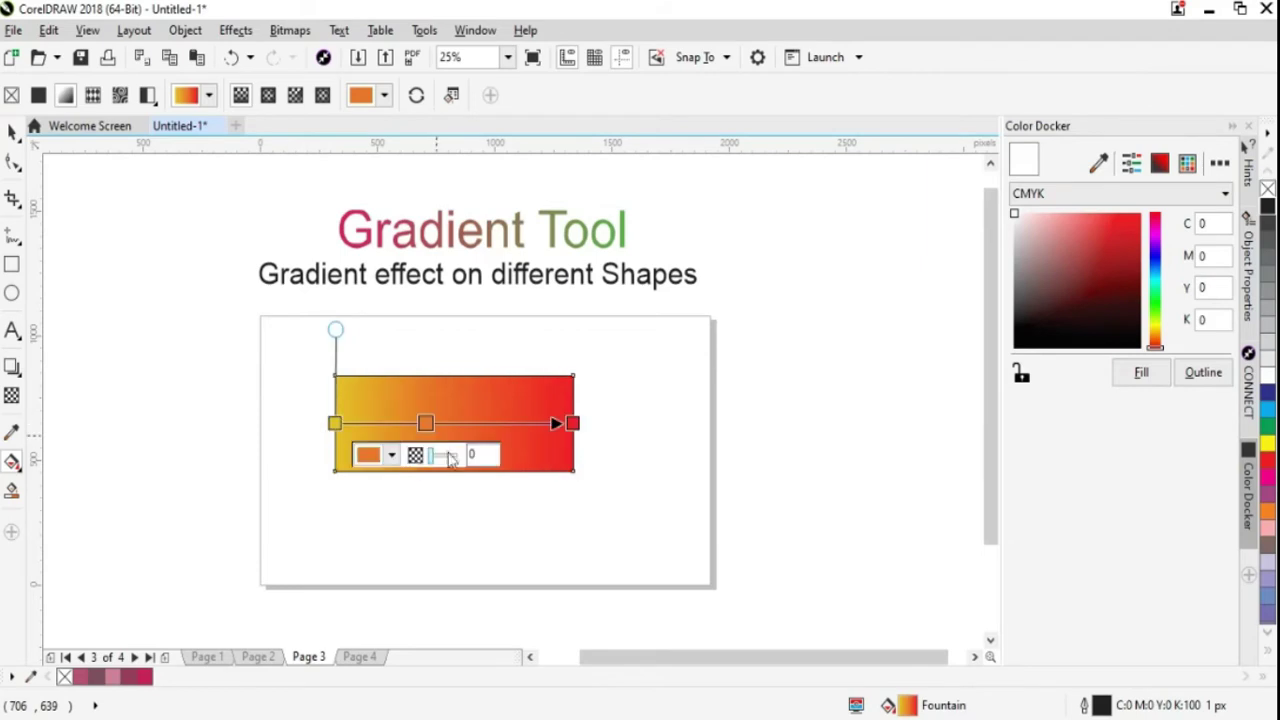
pyautogui.click(391, 455)
pyautogui.moveTo(488, 612)
pyautogui.mouseDown()
pyautogui.moveTo(487, 596)
pyautogui.moveTo(487, 618)
pyautogui.mouseUp()
pyautogui.click(470, 584)
pyautogui.click(620, 580)
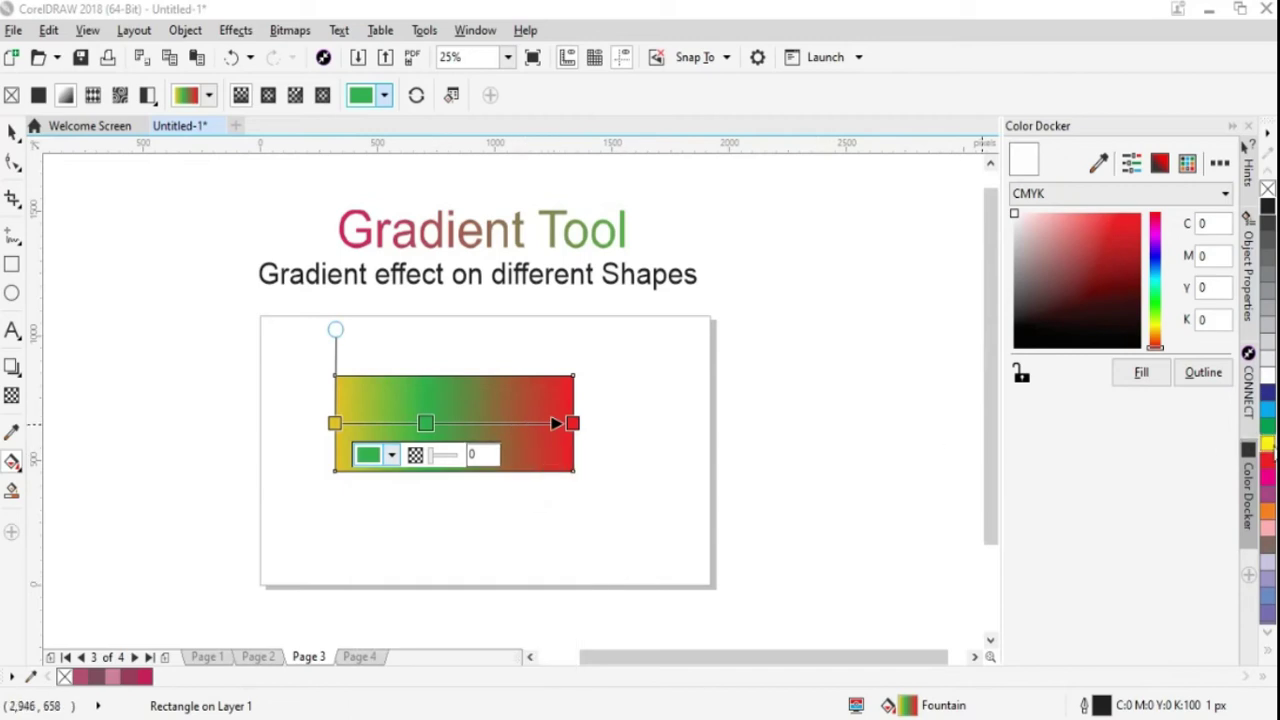
# Add a light blue color node between the green and red ones, and extend the red end node just past the rectangle's edge
pyautogui.moveTo(1270, 420)
pyautogui.mouseDown()
pyautogui.moveTo(654, 509)
pyautogui.moveTo(492, 424)
pyautogui.mouseUp()
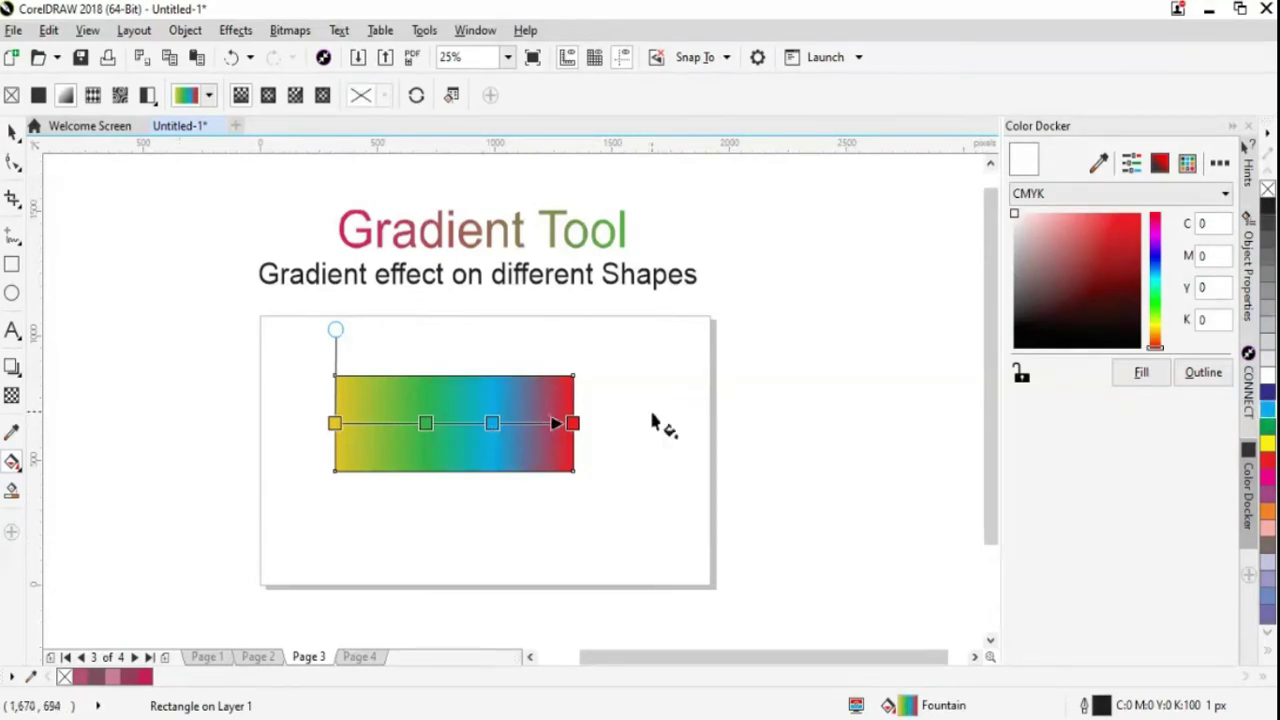
pyautogui.moveTo(570, 423); pyautogui.dragTo(746, 422)
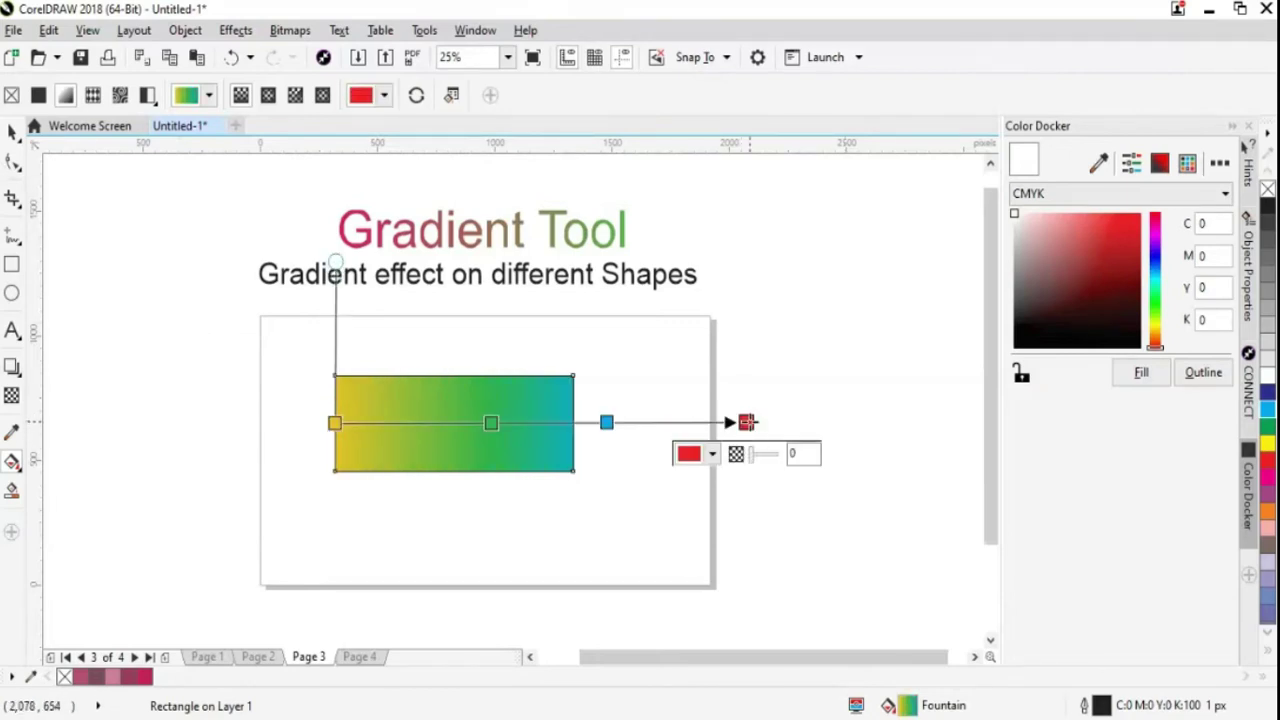
pyautogui.moveTo(746, 423); pyautogui.dragTo(592, 430)
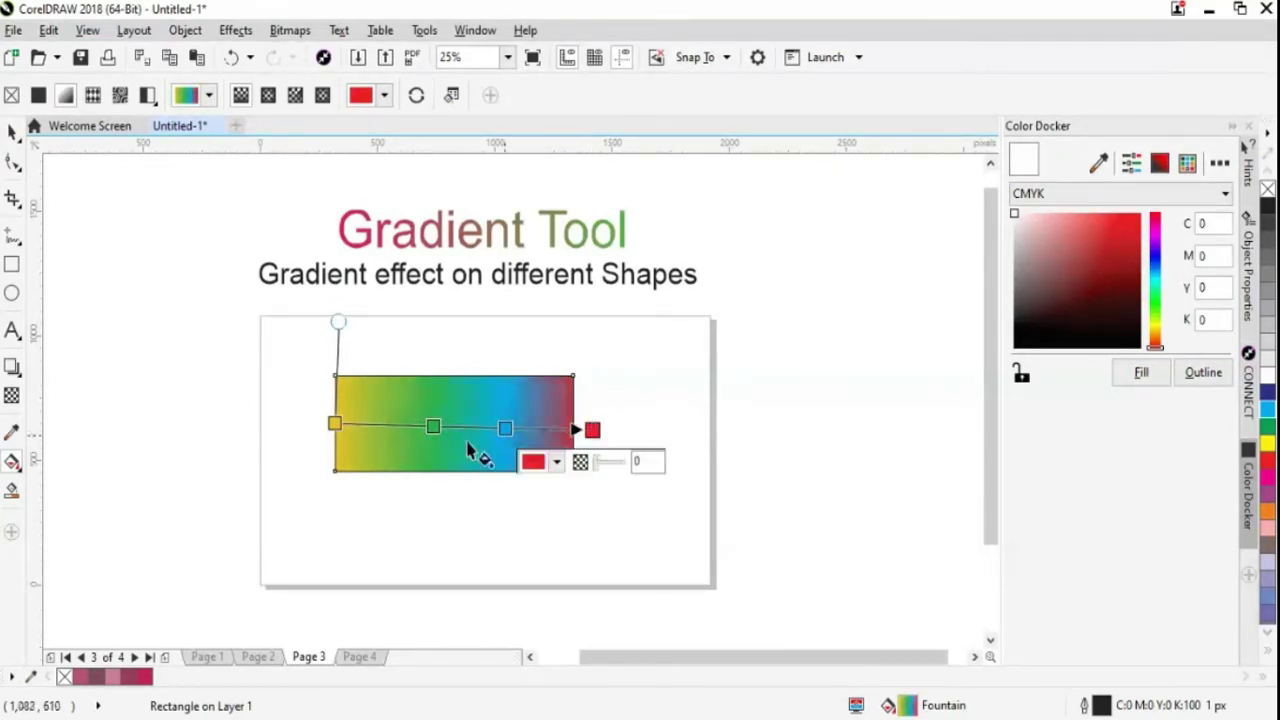
# Shift the green and blue color nodes towards the yellow start node and straighten the gradient's skew handle above it
pyautogui.moveTo(432, 425); pyautogui.dragTo(388, 425)
pyautogui.moveTo(505, 428); pyautogui.dragTo(471, 428)
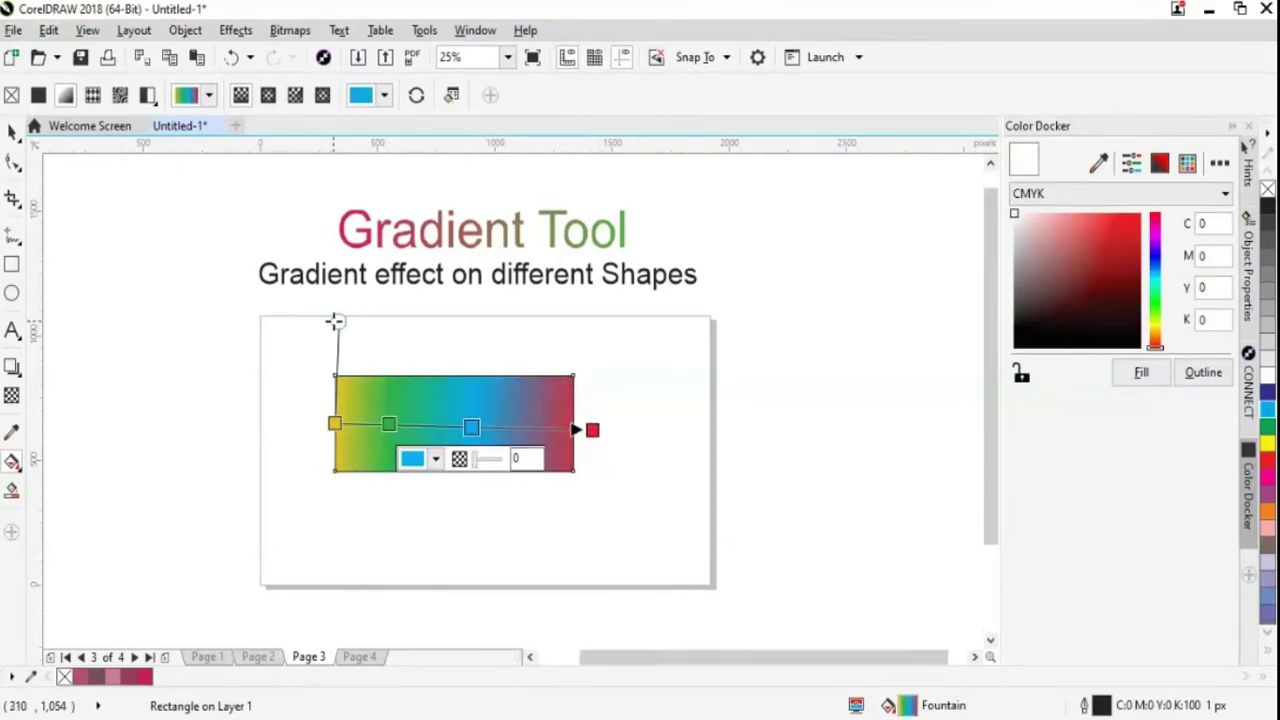
pyautogui.click(336, 320)
# Move the multicolor rectangle to the right part of the page, leaving free space beside it, and deselect it
pyautogui.click(12, 131)
pyautogui.click(474, 494)
pyautogui.moveTo(491, 451); pyautogui.dragTo(517, 489)
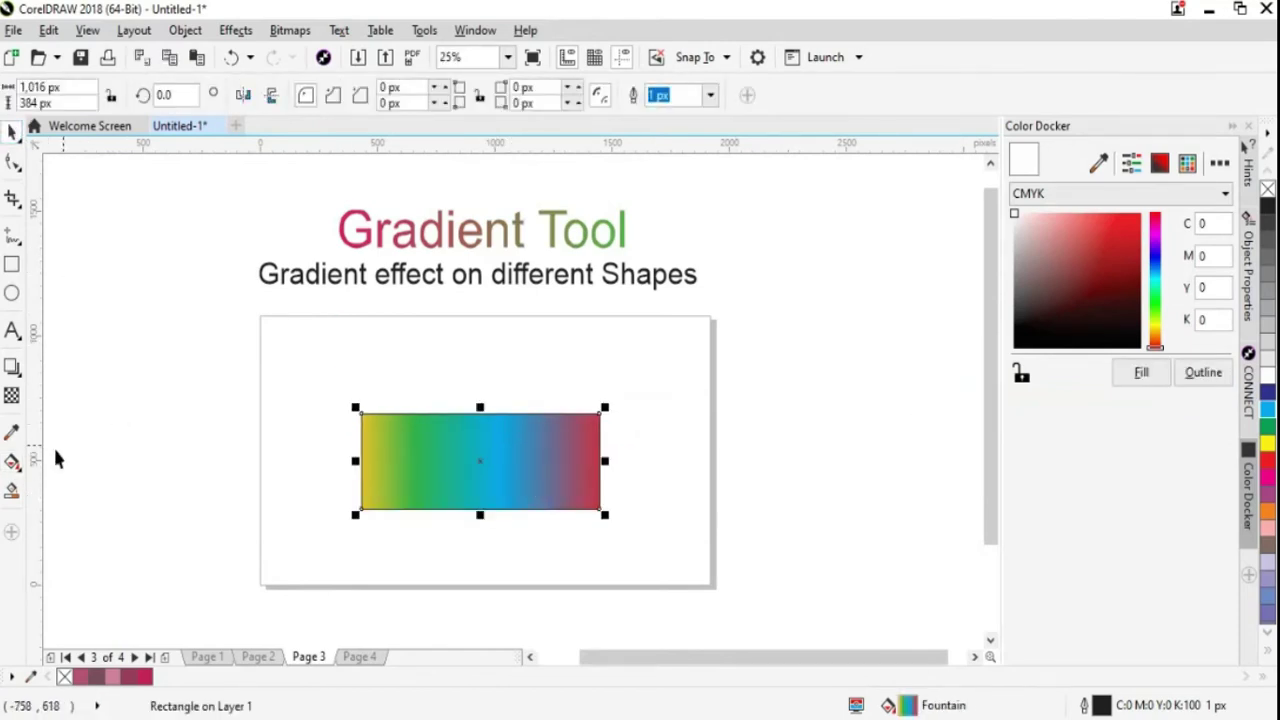
pyautogui.click(14, 462)
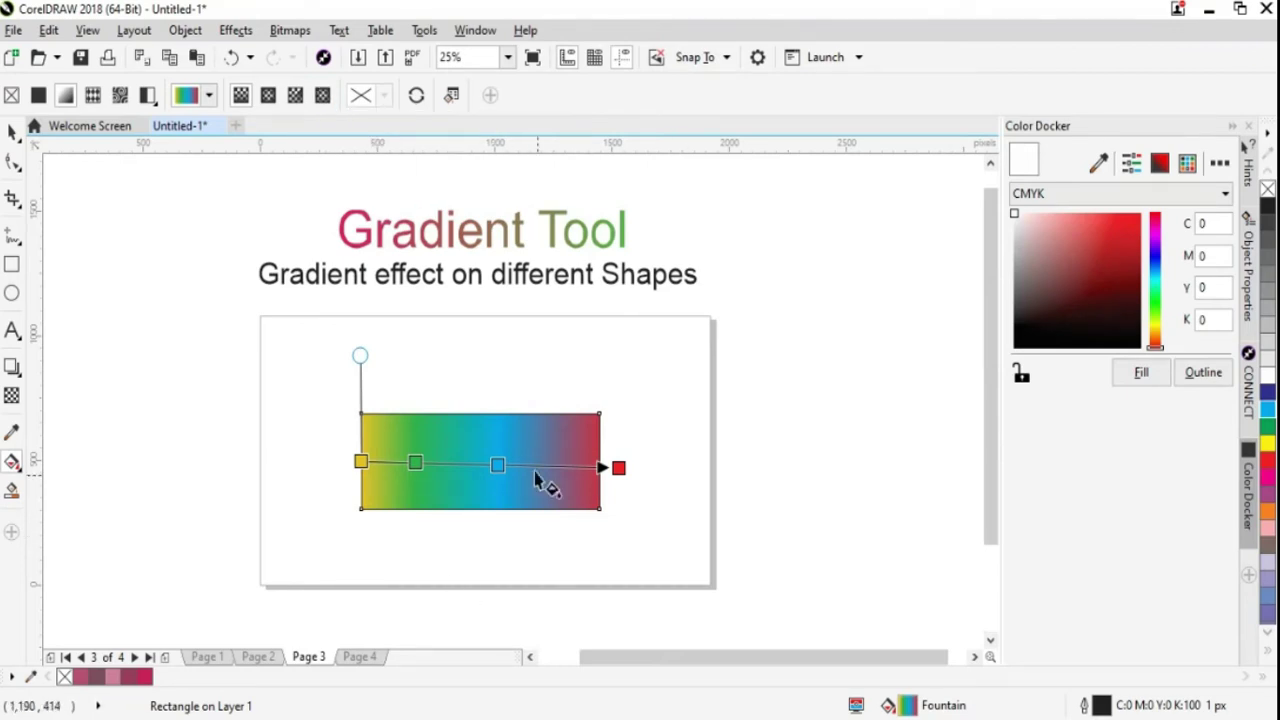
pyautogui.click(14, 134)
pyautogui.click(14, 132)
pyautogui.moveTo(506, 480); pyautogui.dragTo(600, 471)
pyautogui.click(331, 489)
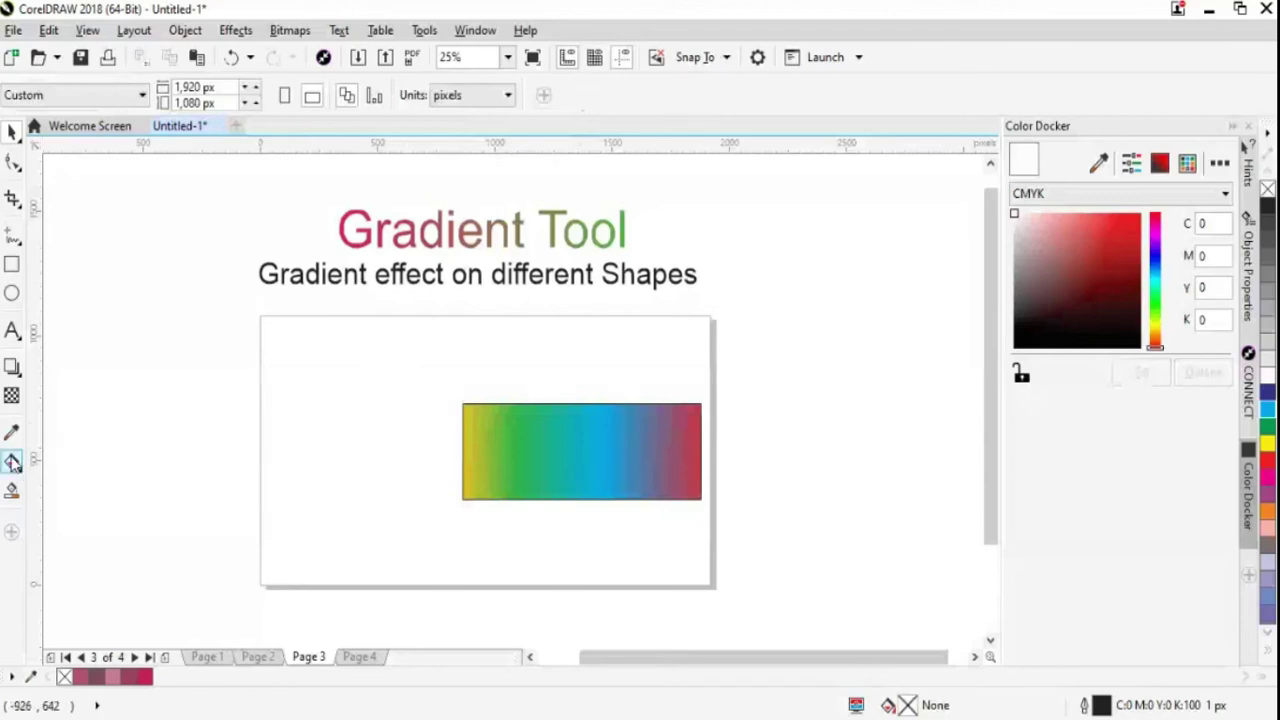
# Draw a square about 536 by 536 px left of the multicolor rectangle and give it a horizontal black-to-white linear fountain fill
pyautogui.click(13, 294)
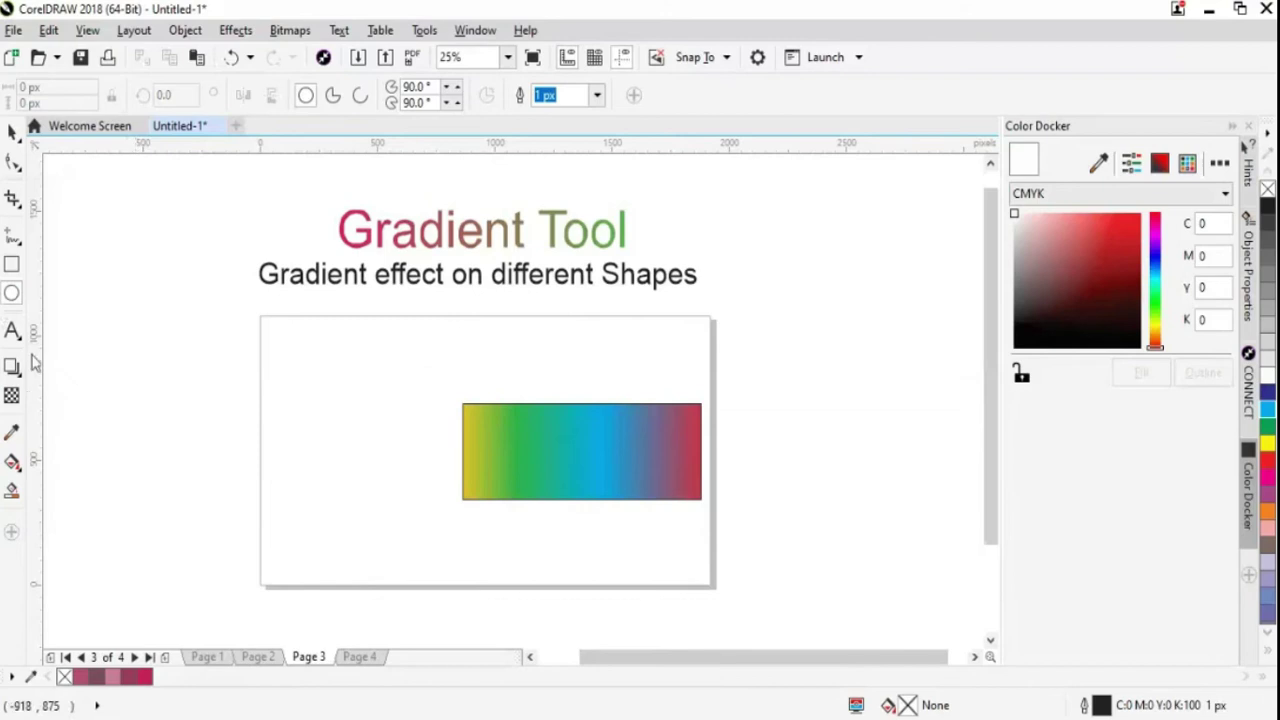
pyautogui.click(11, 265)
pyautogui.moveTo(283, 388); pyautogui.dragTo(334, 521)
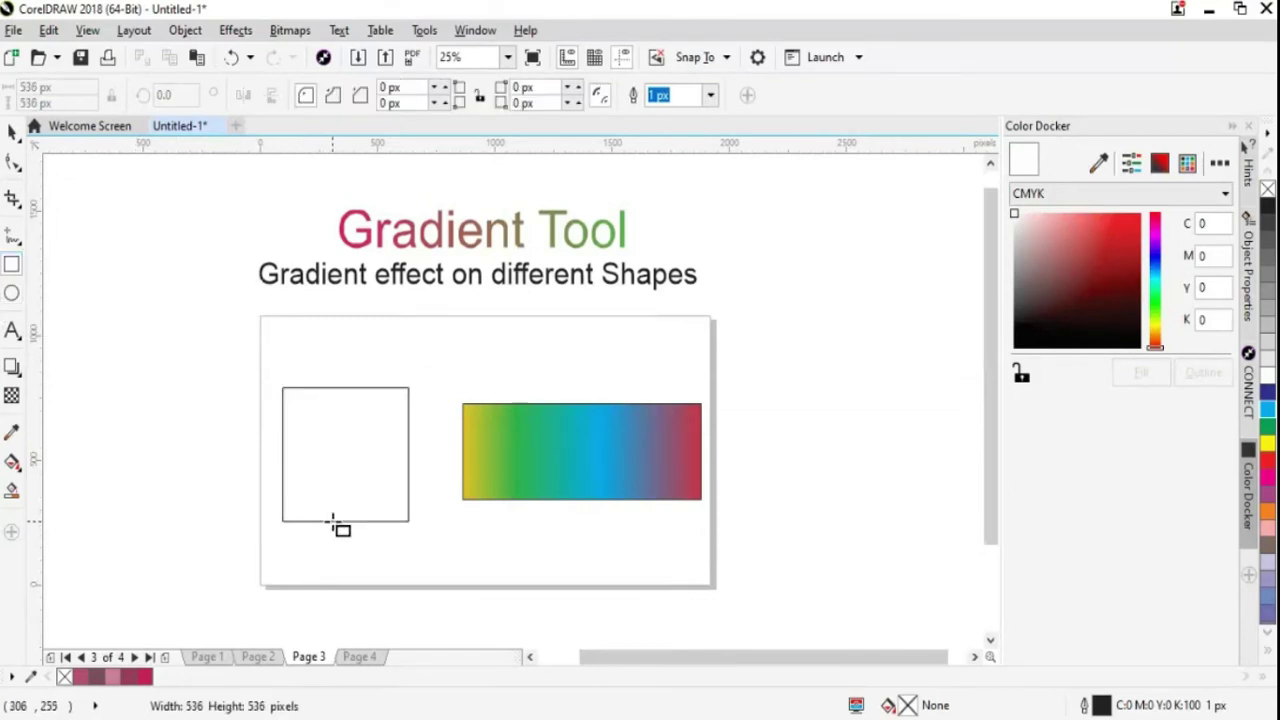
pyautogui.click(12, 466)
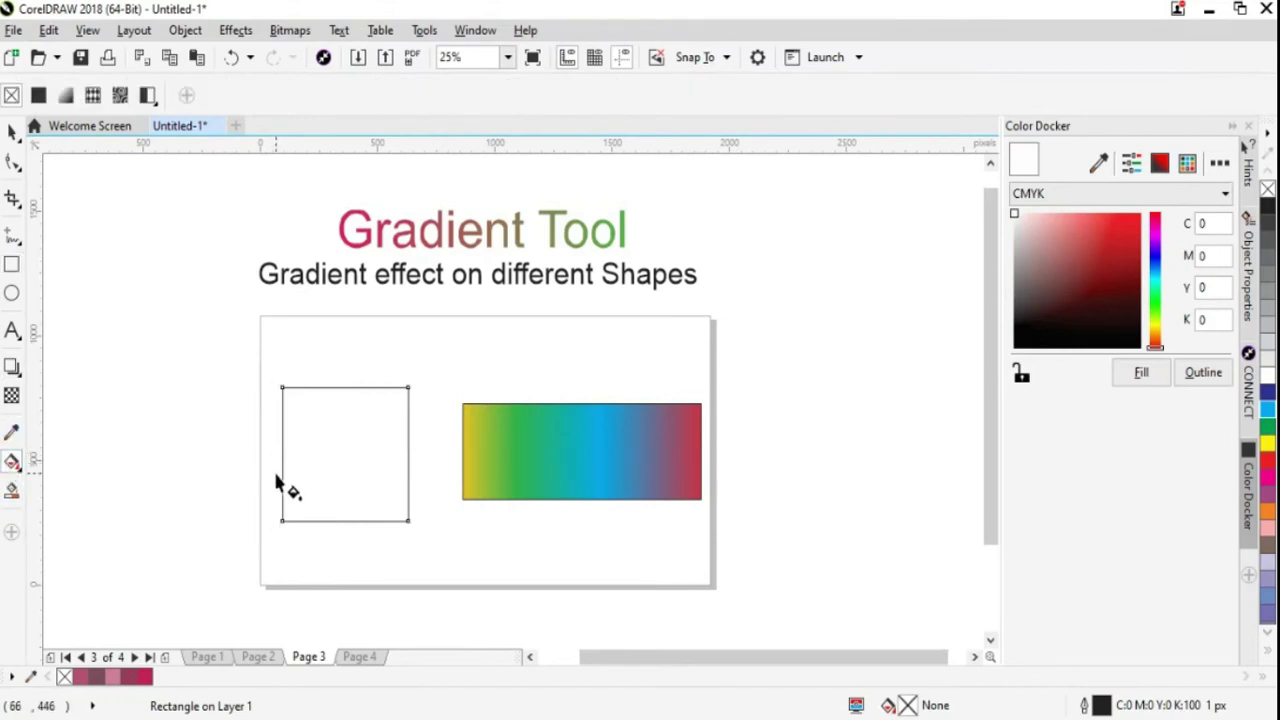
pyautogui.moveTo(283, 474); pyautogui.dragTo(405, 466)
pyautogui.hotkey('ctrl', 'z')
pyautogui.hotkey('ctrl', 'z')
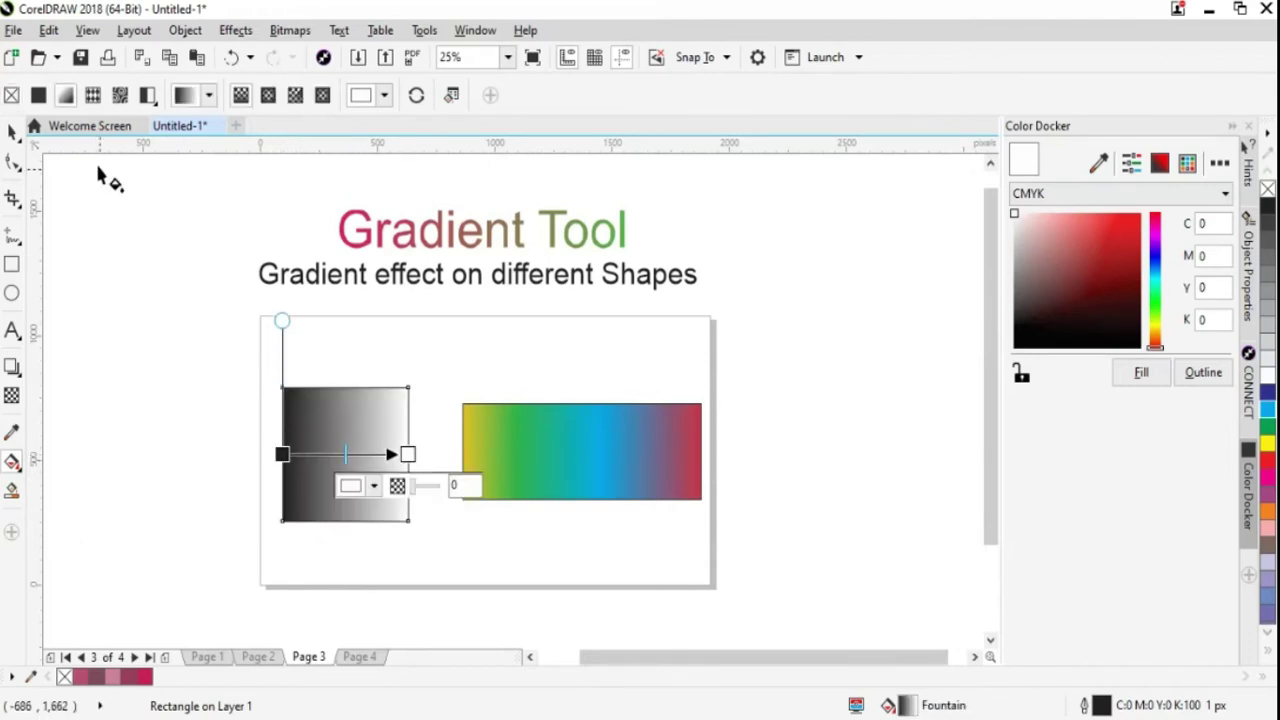
# Examine the fill options the Interactive Fill tool offers for the multicolor rectangle and the black-to-white square
pyautogui.click(12, 131)
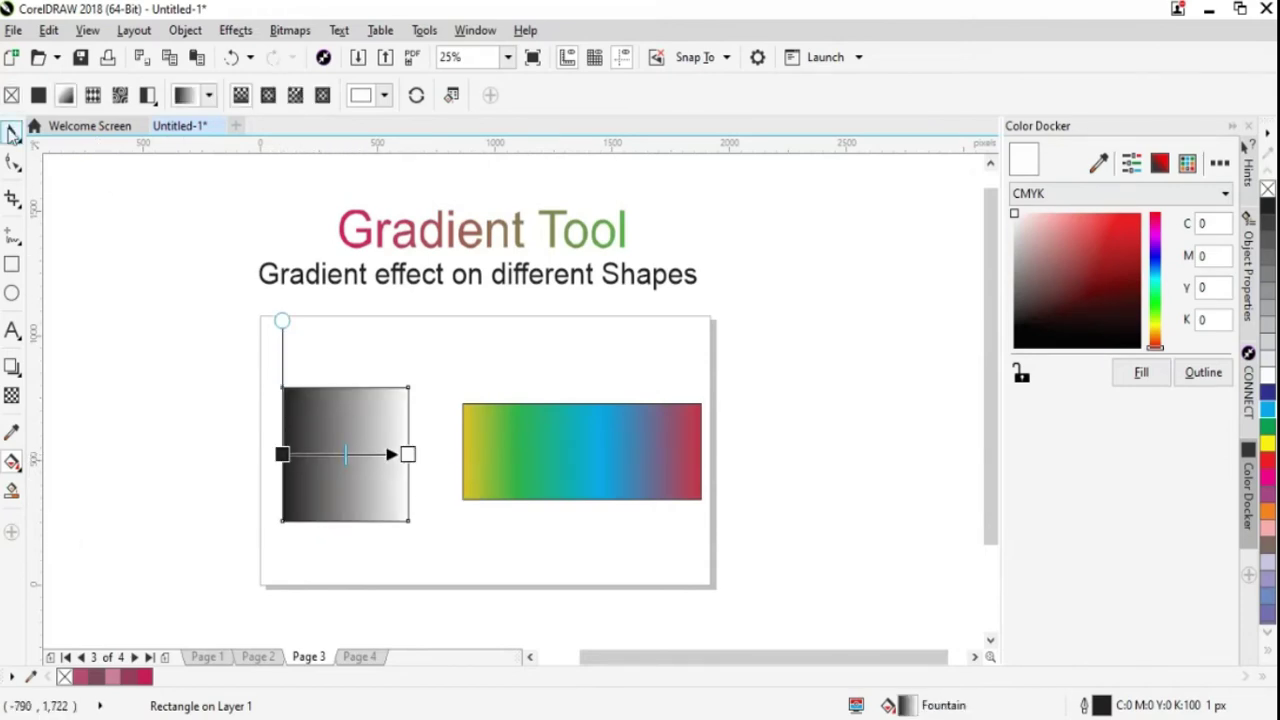
pyautogui.click(580, 452)
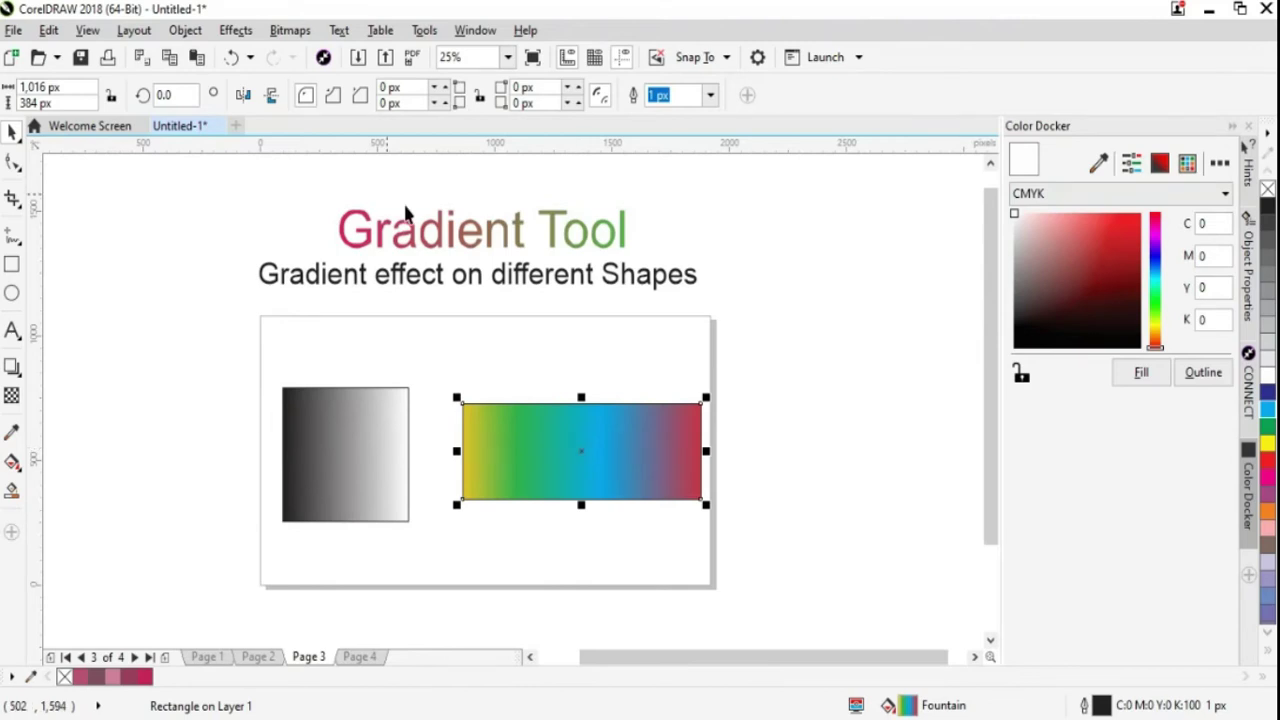
pyautogui.press('g')
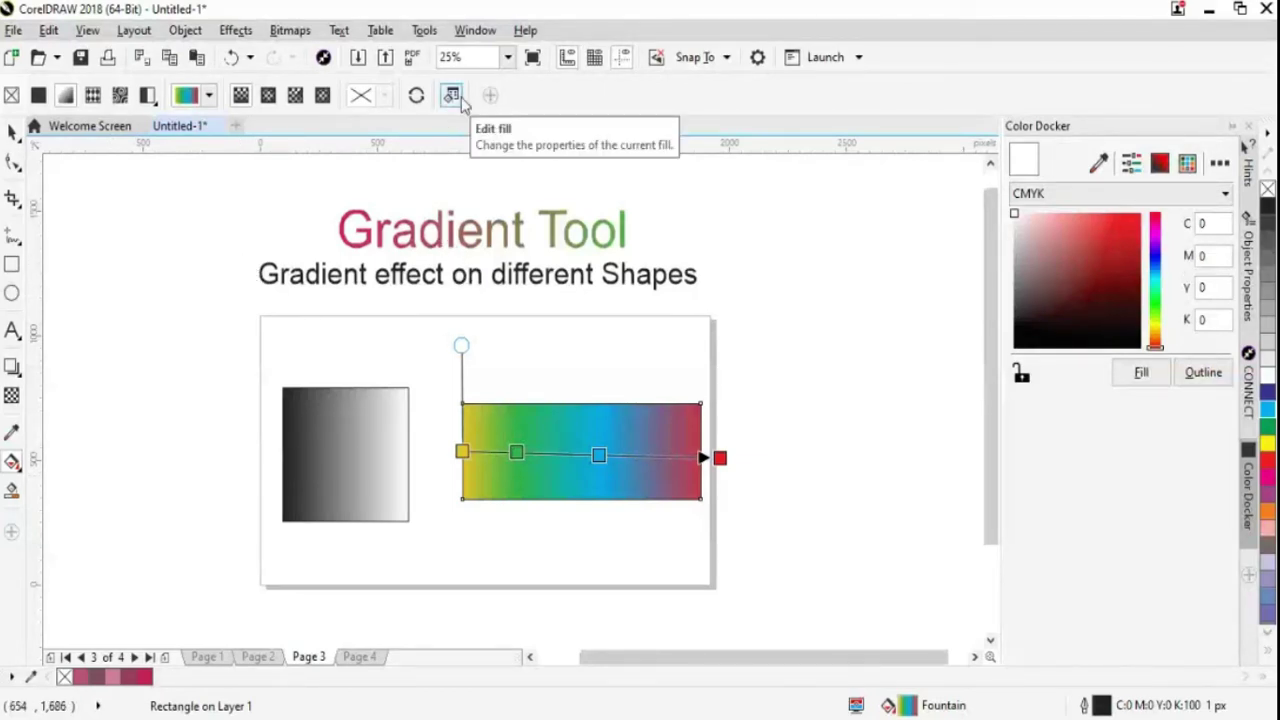
pyautogui.click(14, 131)
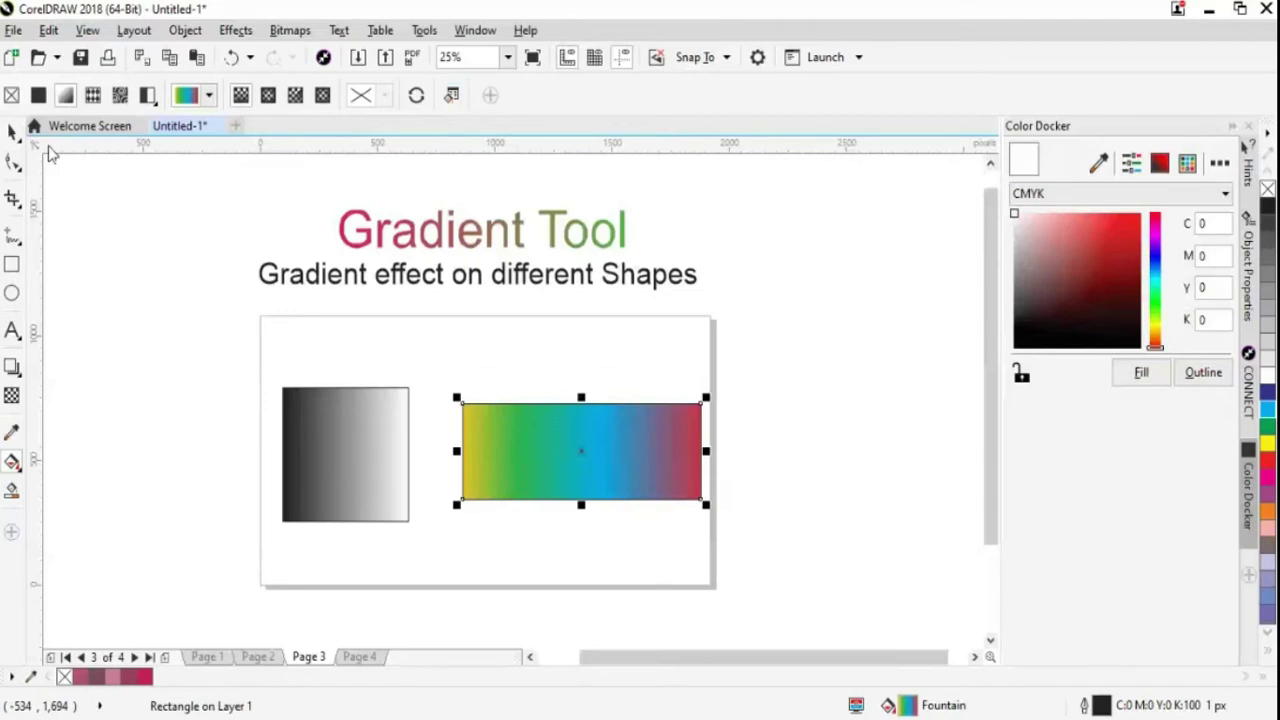
pyautogui.click(600, 568)
pyautogui.click(375, 477)
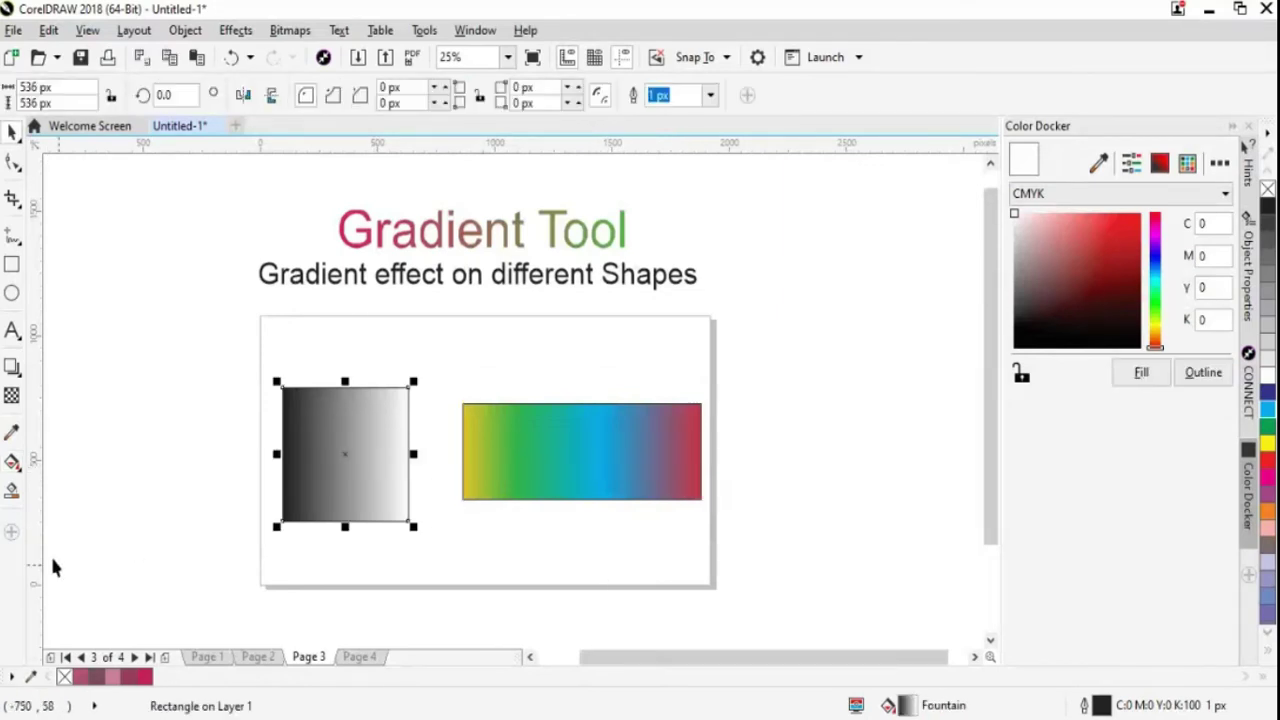
pyautogui.click(12, 461)
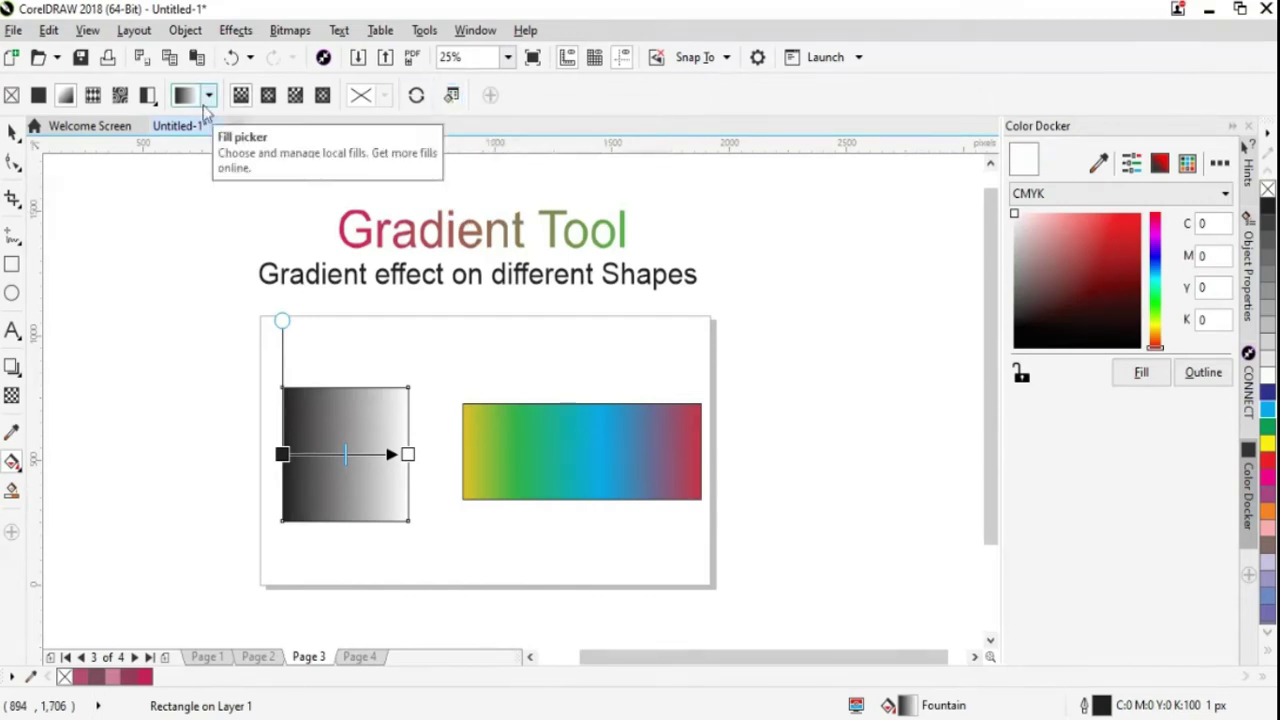
pyautogui.click(594, 449)
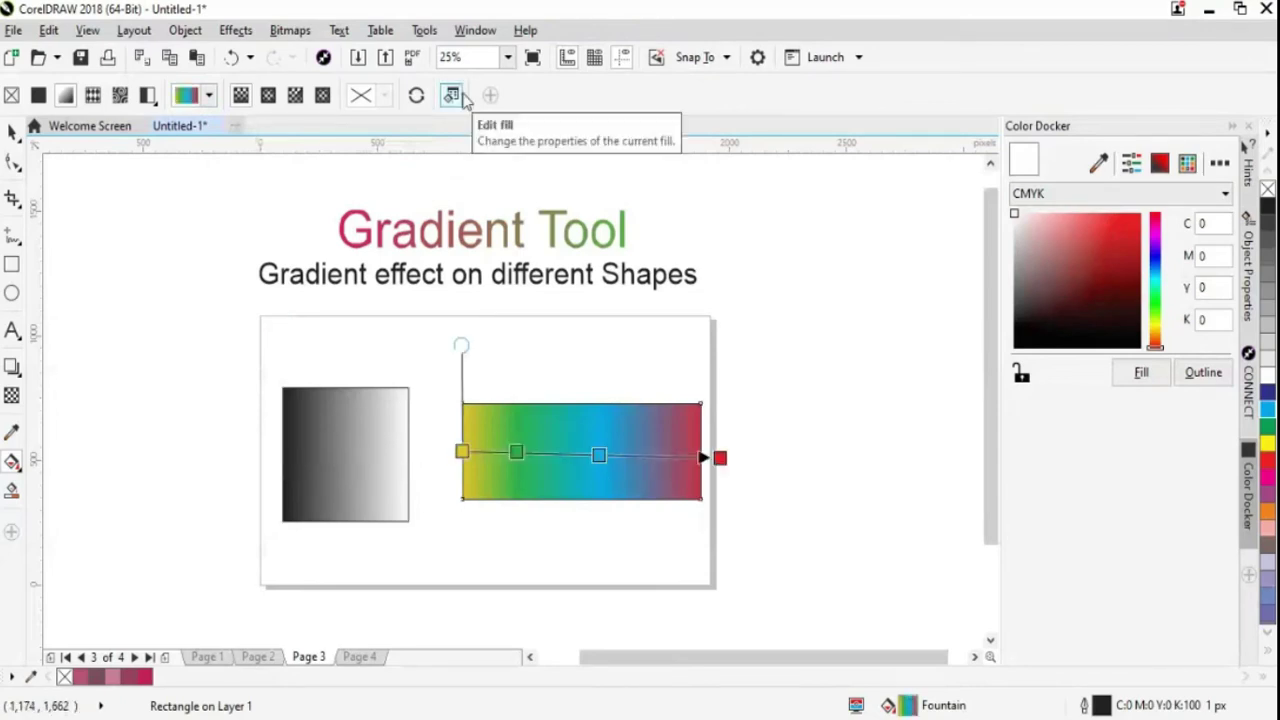
# Switch the workspace from Lite to X6 Inspired
pyautogui.click(475, 30)
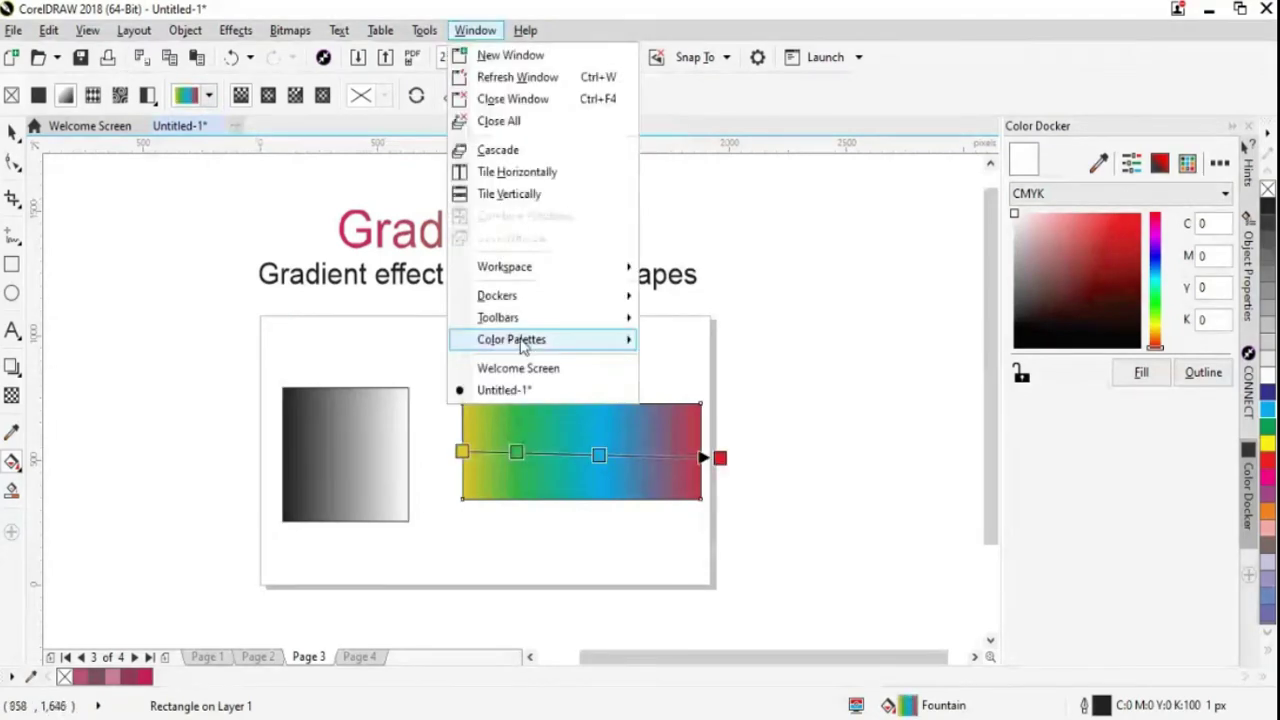
pyautogui.moveTo(537, 272)
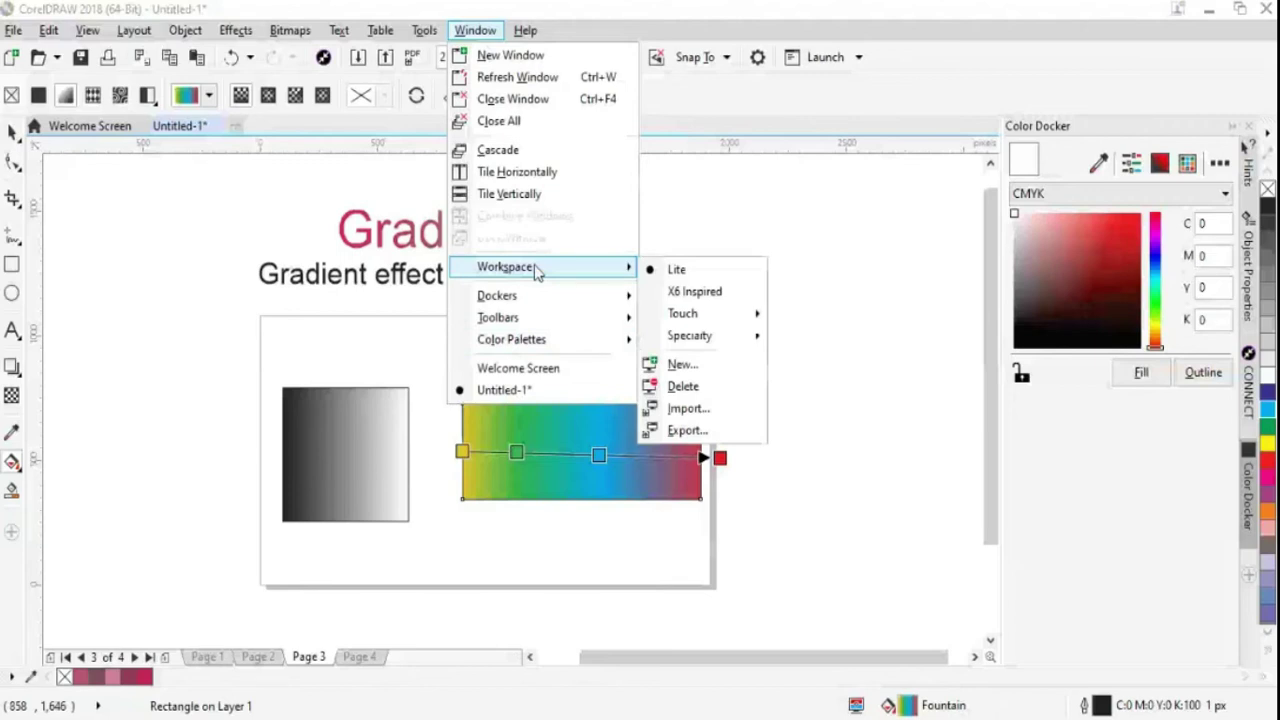
pyautogui.click(693, 292)
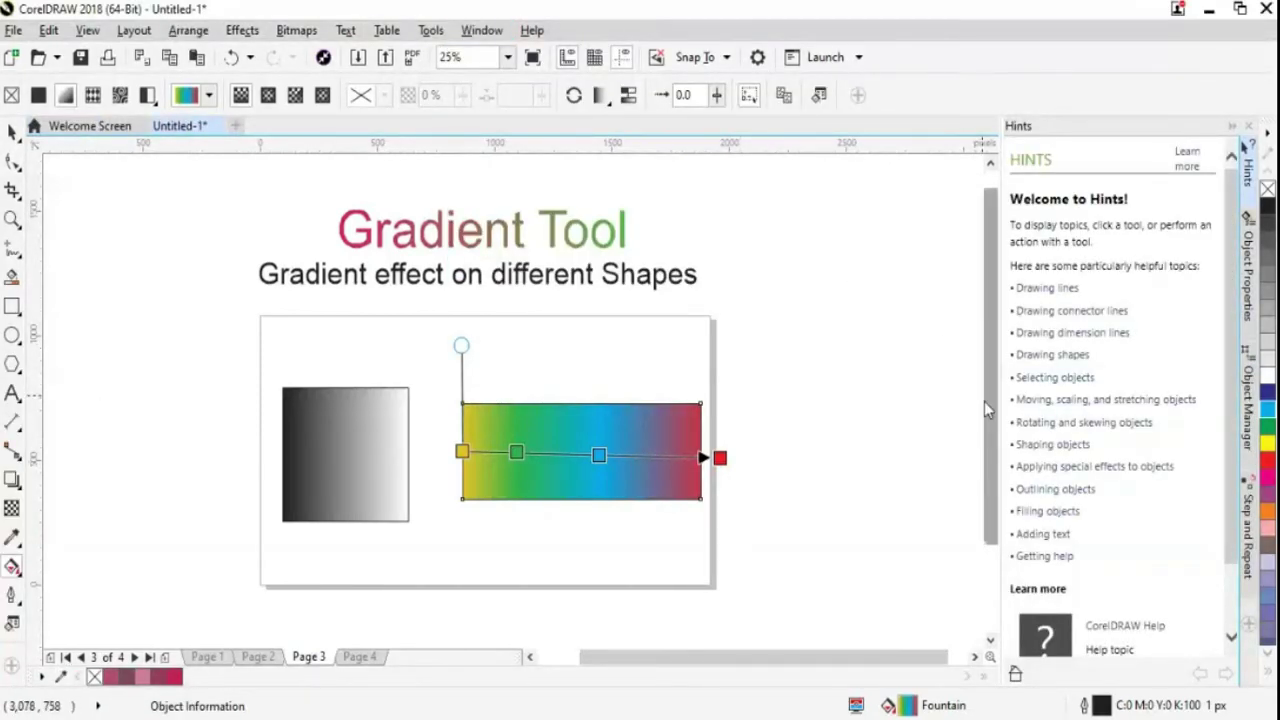
# Copy the multicolor rectangle's fountain fill onto the black-to-white square
pyautogui.scroll(-1, 985, 420)
pyautogui.scroll(2, 986, 440)
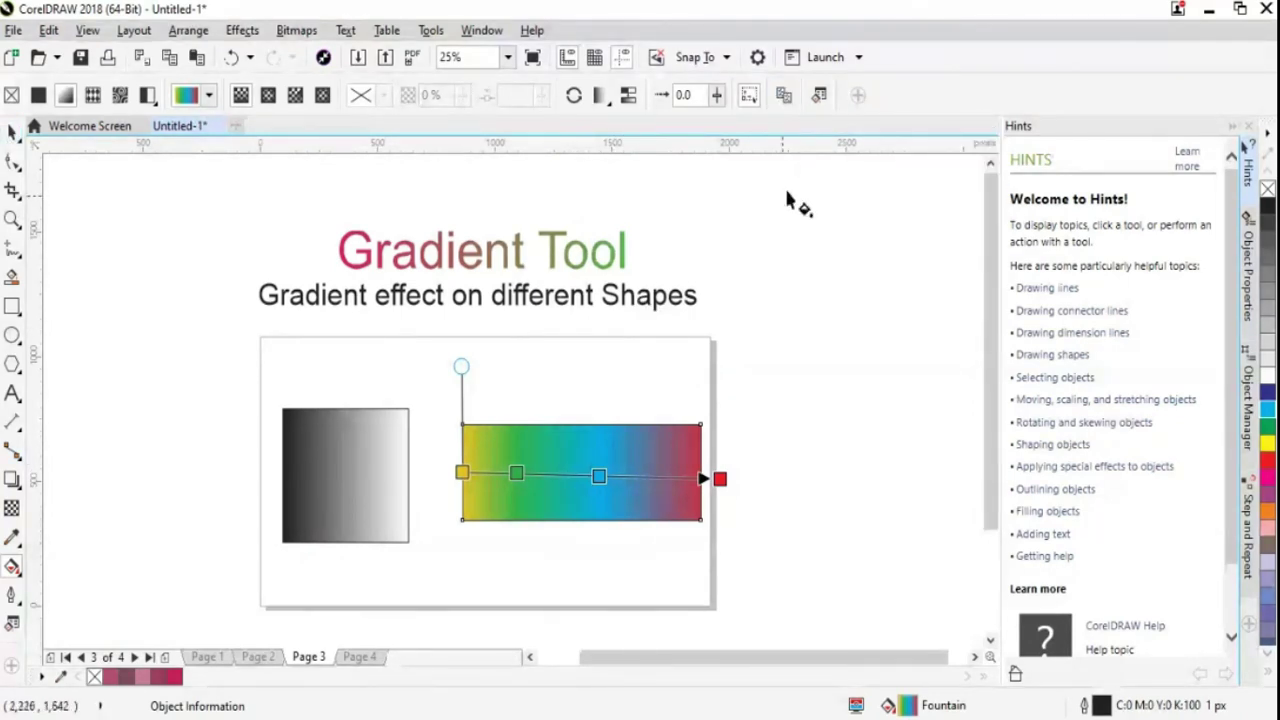
pyautogui.click(786, 96)
pyautogui.press('space')
pyautogui.click(343, 488)
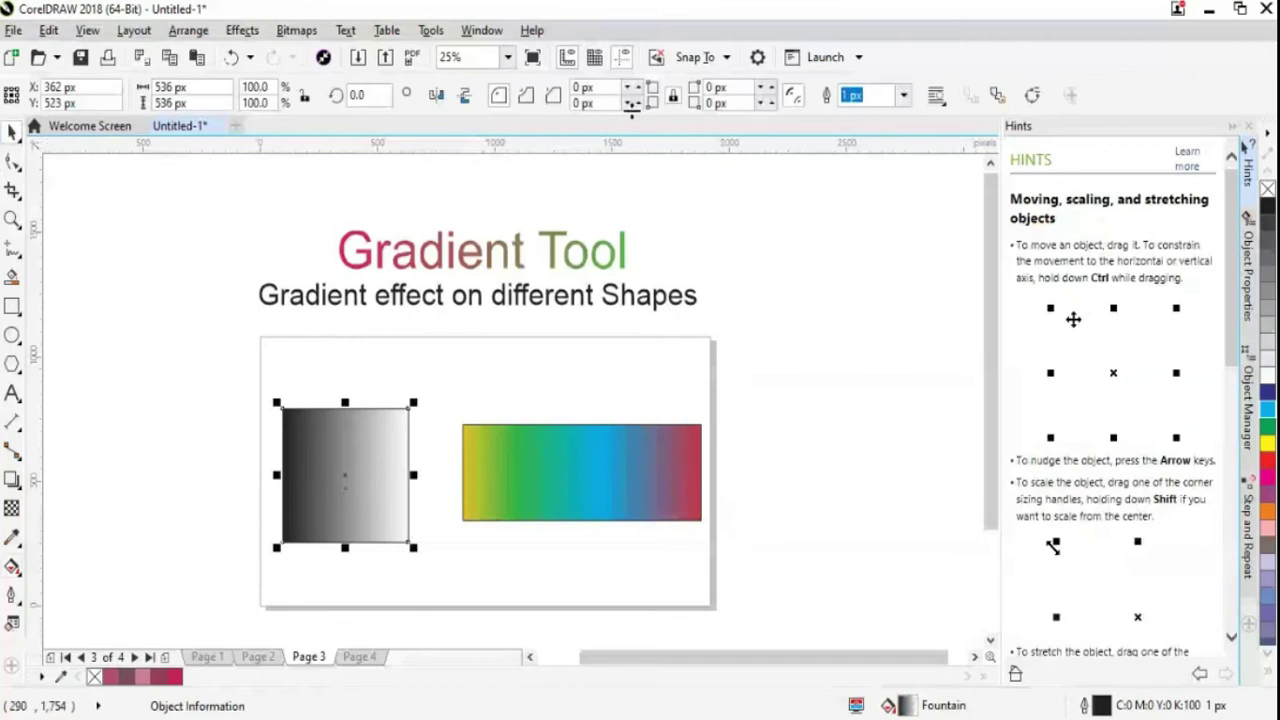
pyautogui.click(12, 568)
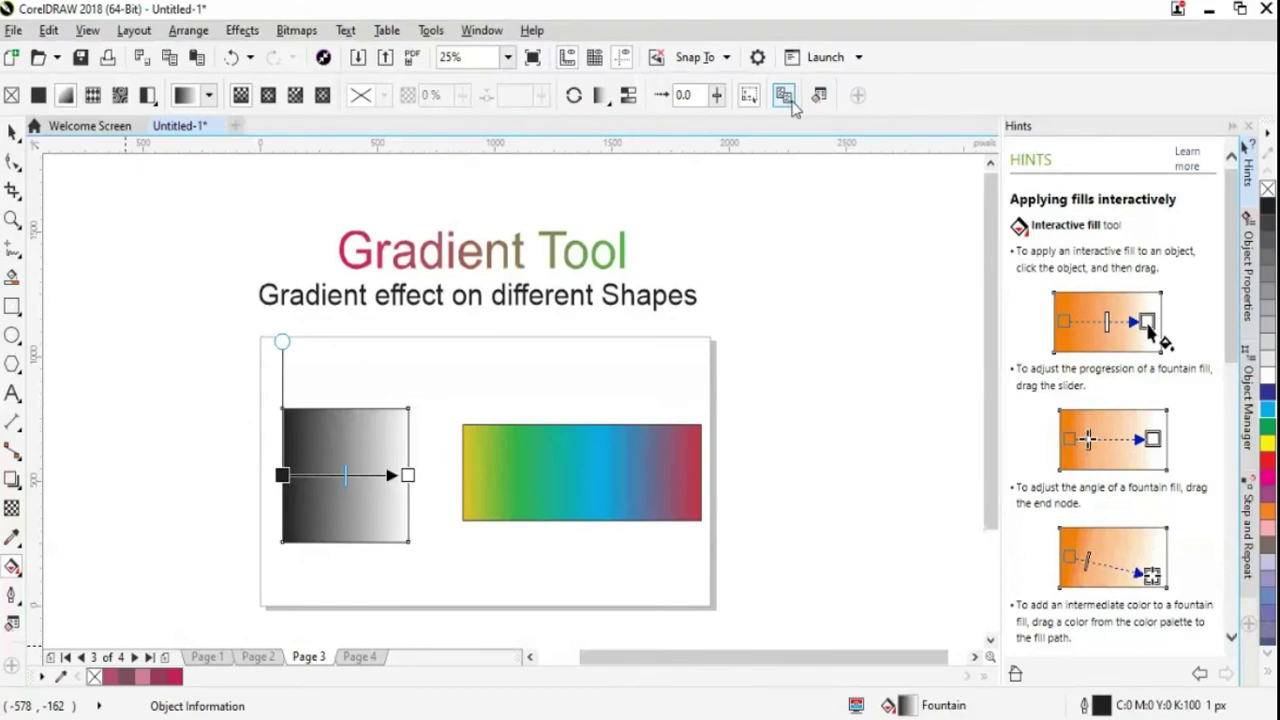
pyautogui.click(540, 475)
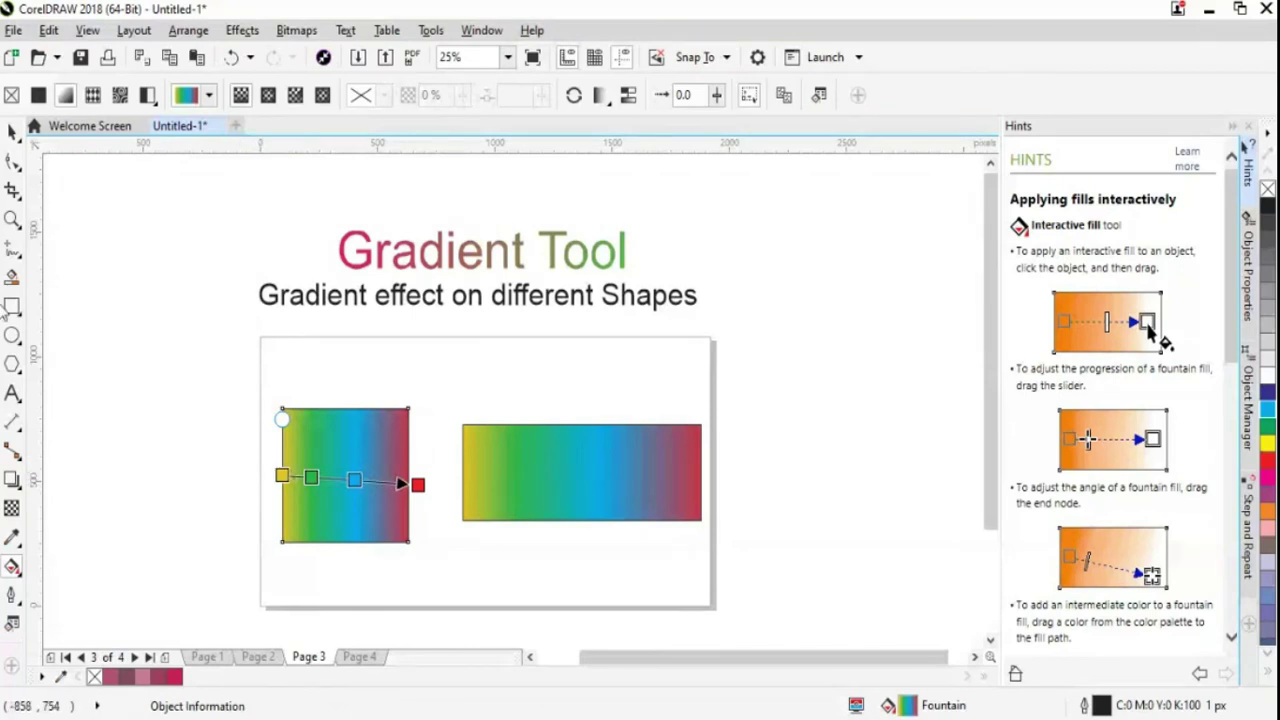
# Place a copy of the multicolor square outside the page's left edge and delete the original square on the page
pyautogui.click(12, 131)
pyautogui.moveTo(302, 501); pyautogui.dragTo(140, 458)
pyautogui.click(371, 523)
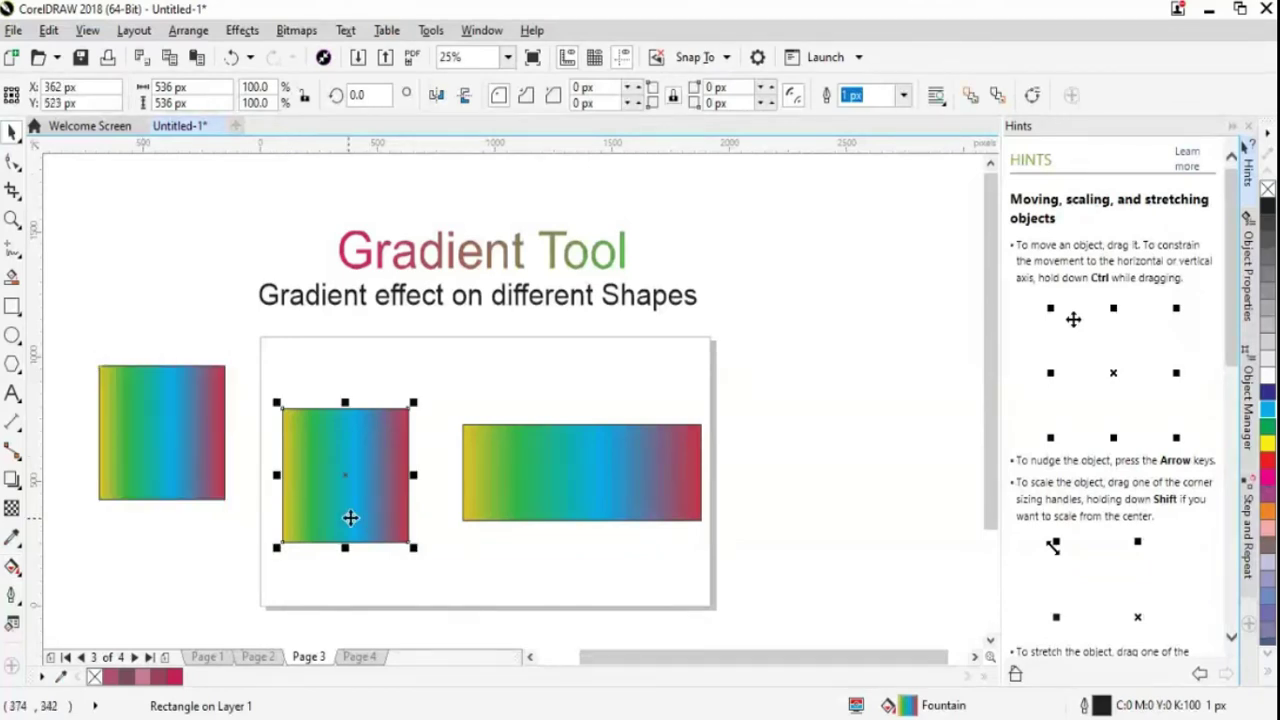
pyautogui.moveTo(349, 517); pyautogui.dragTo(307, 446)
pyautogui.press('Delete')
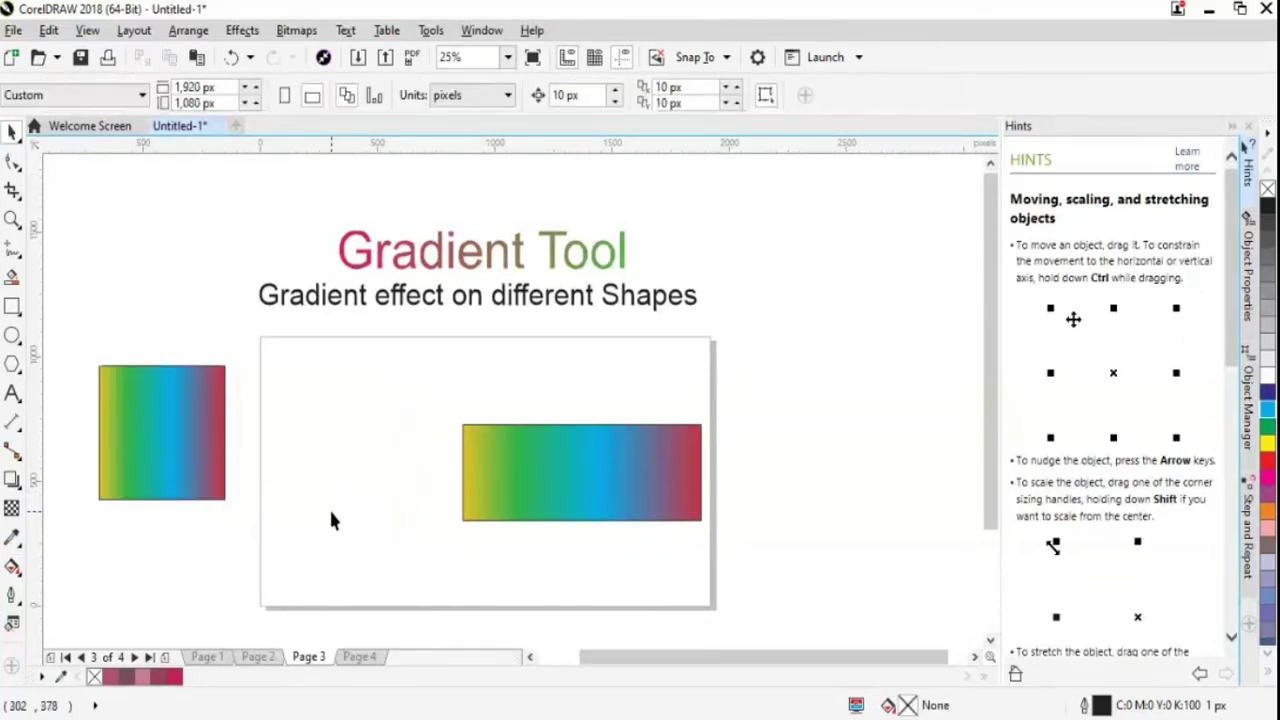
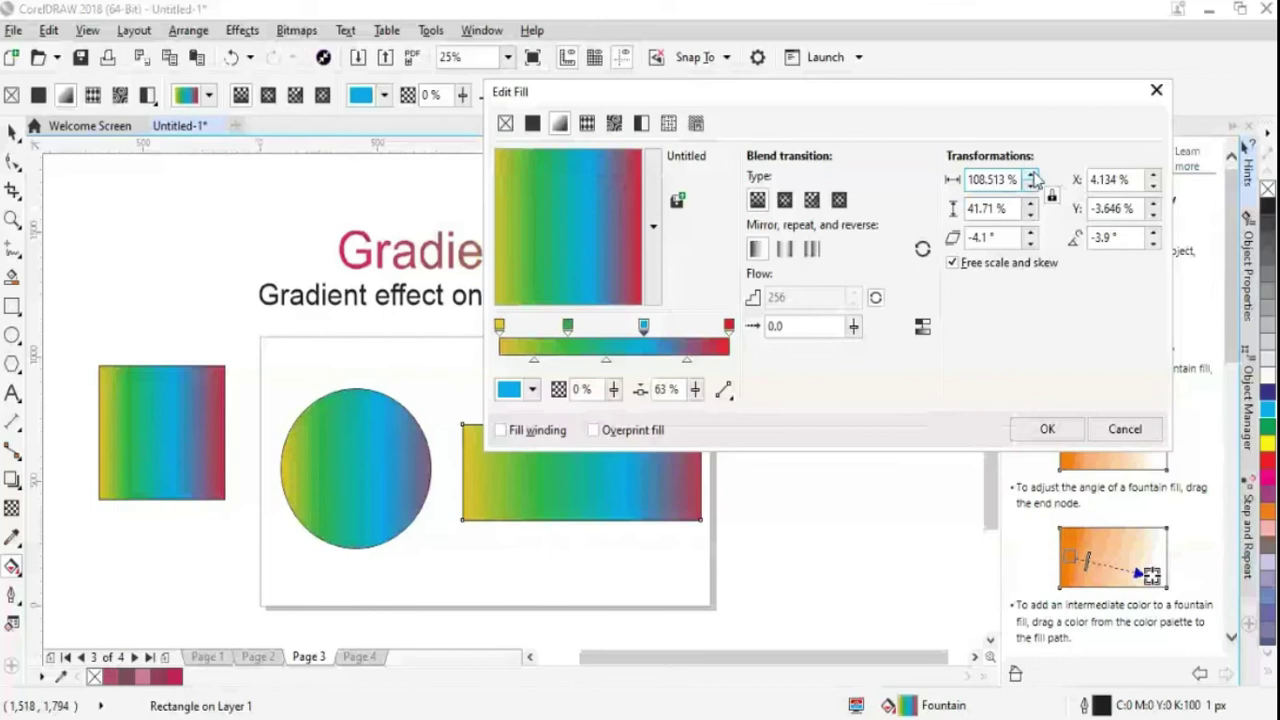
# Transform the rectangle's fountain fill to 110.505% width, 42.476% height, X 13.134% and Y -6.646%, and leave the fill editor
pyautogui.click(1031, 175)
pyautogui.click(1153, 175)
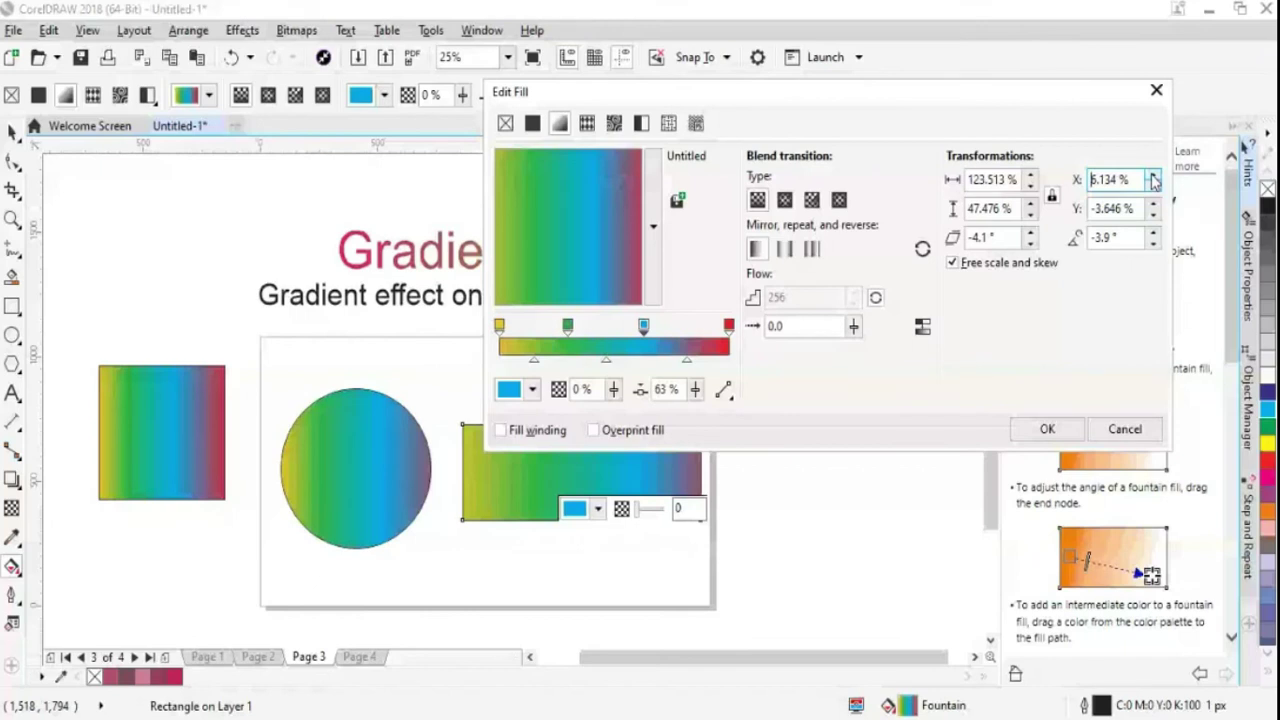
pyautogui.click(1153, 175)
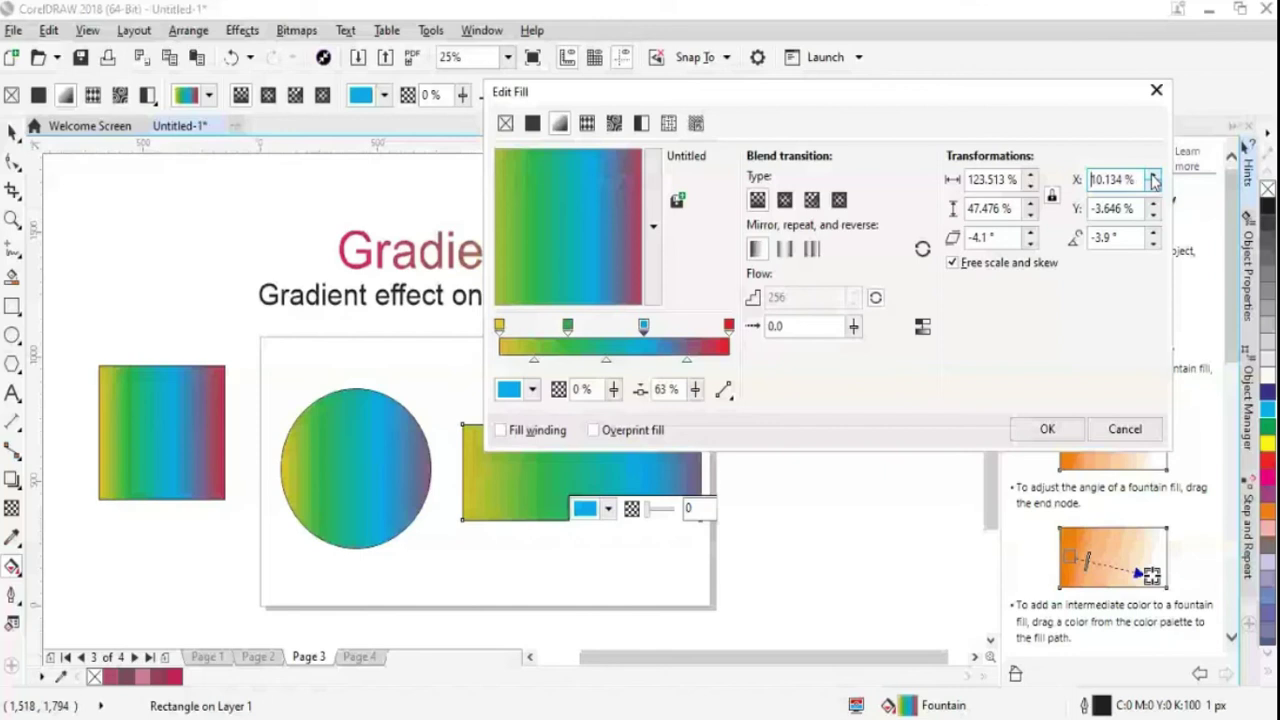
pyautogui.click(1153, 175)
pyautogui.click(1153, 204)
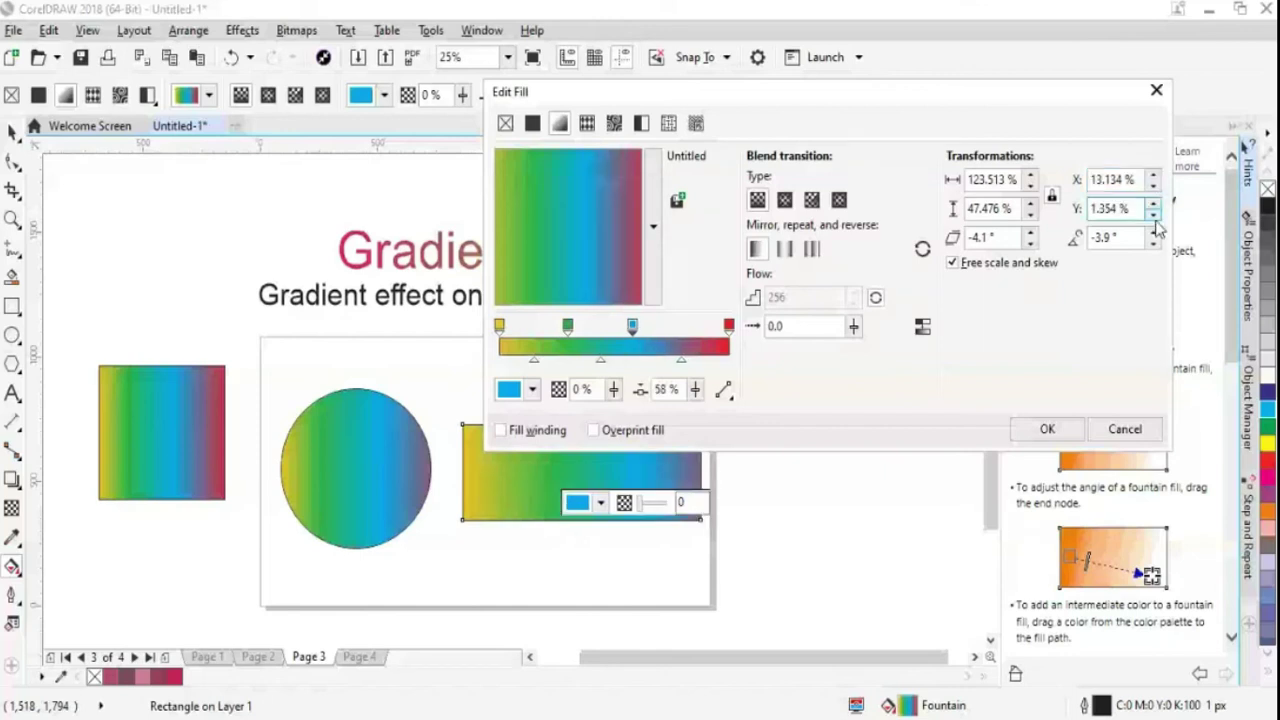
pyautogui.click(1153, 213)
pyautogui.click(1030, 214)
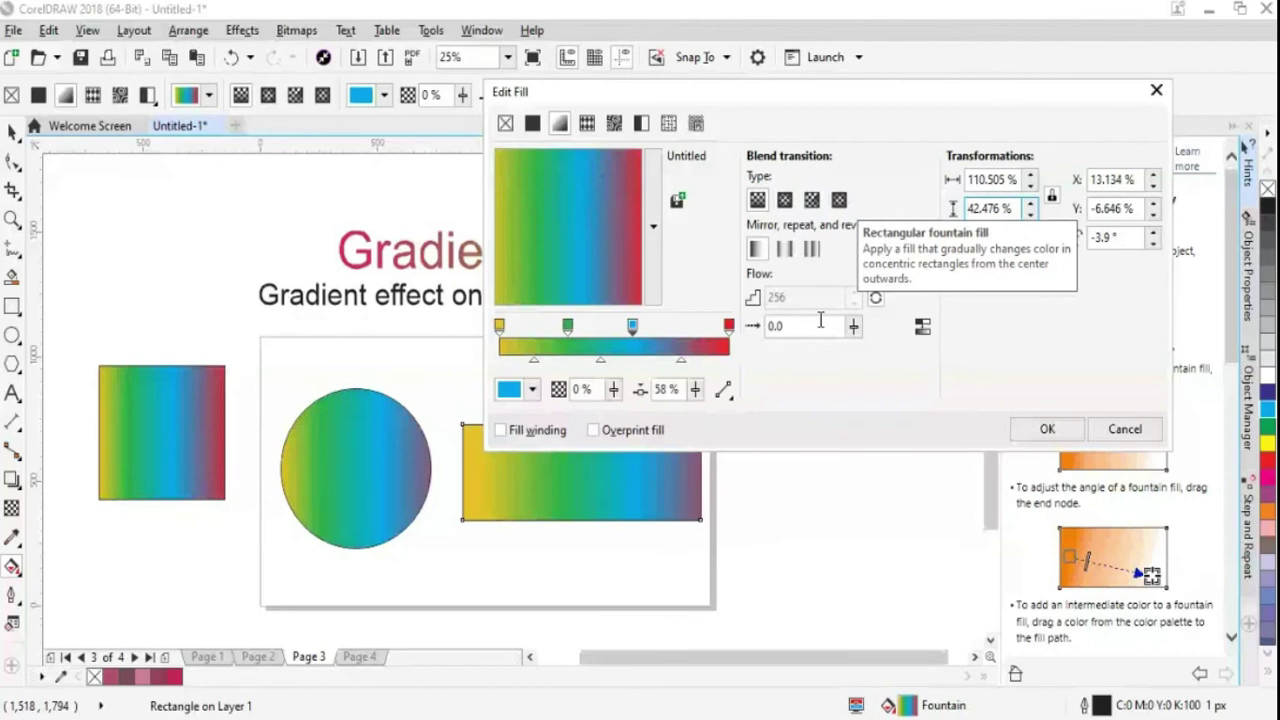
pyautogui.press('Escape')
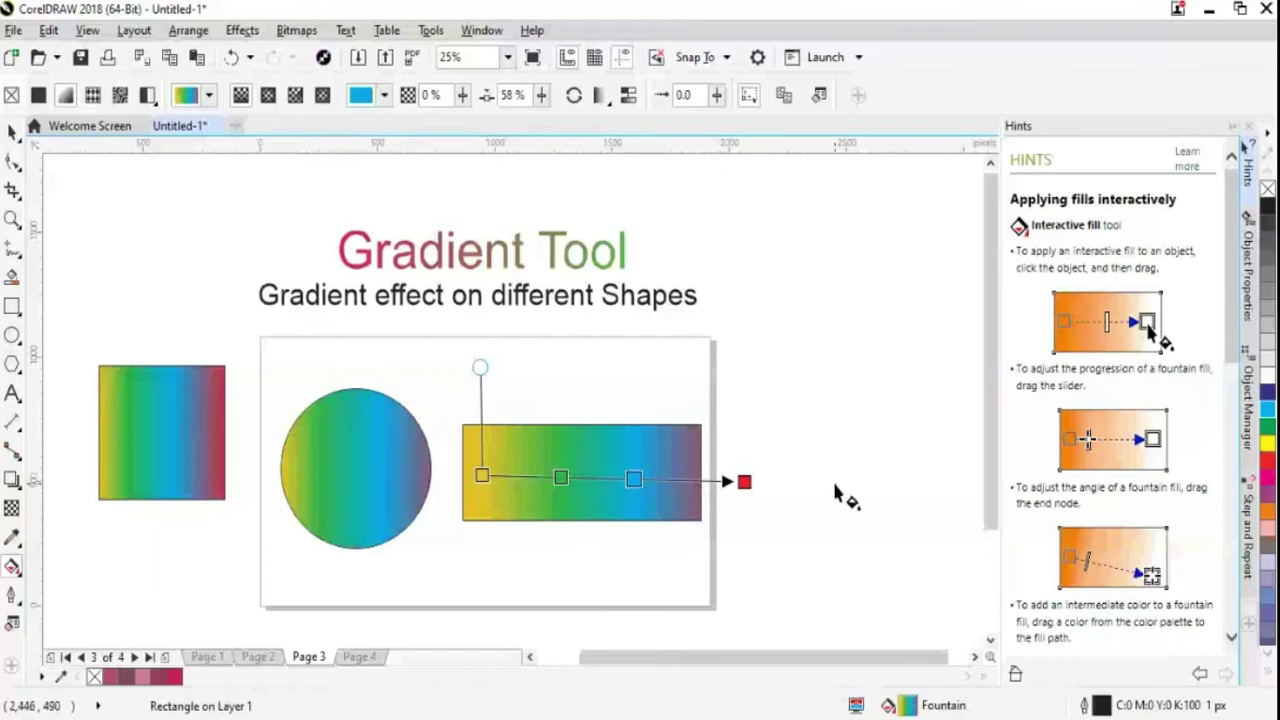
# Reverse the rectangle's fountain fill back and forth, ending with red at the start node and yellow at the end node
pyautogui.click(573, 96)
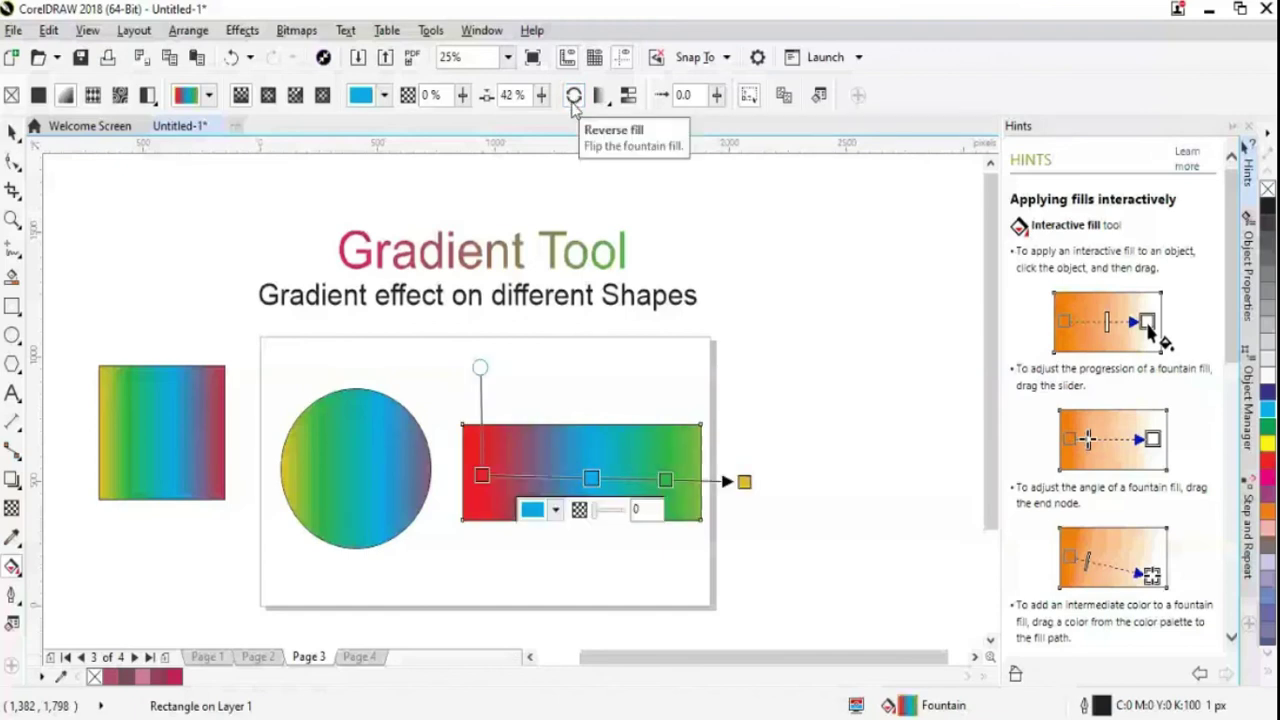
pyautogui.click(573, 98)
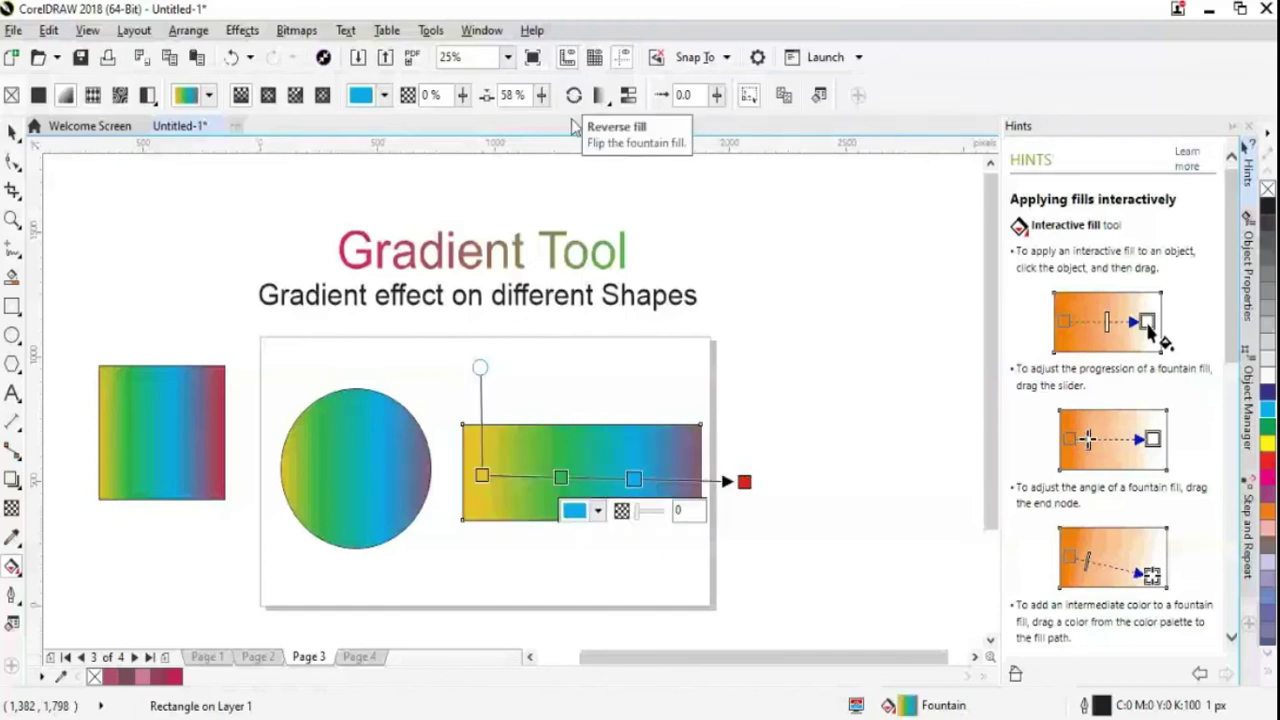
pyautogui.click(574, 98)
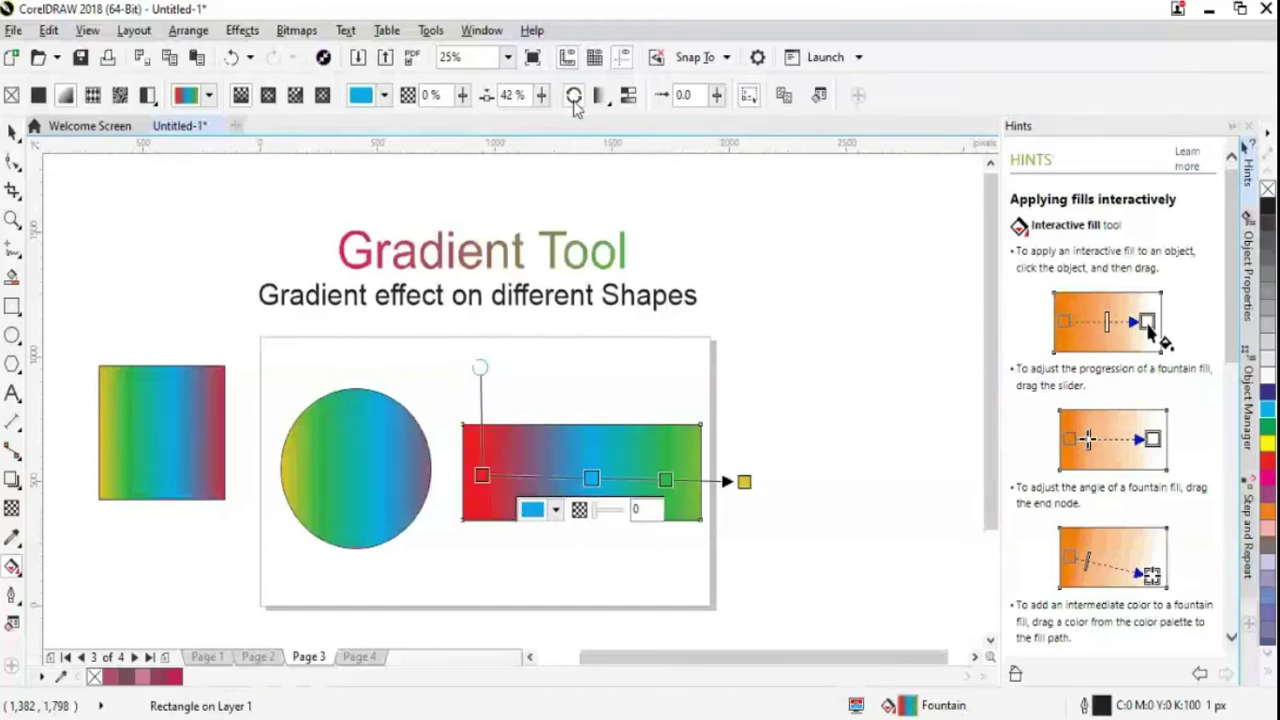
pyautogui.click(574, 98)
pyautogui.click(574, 98)
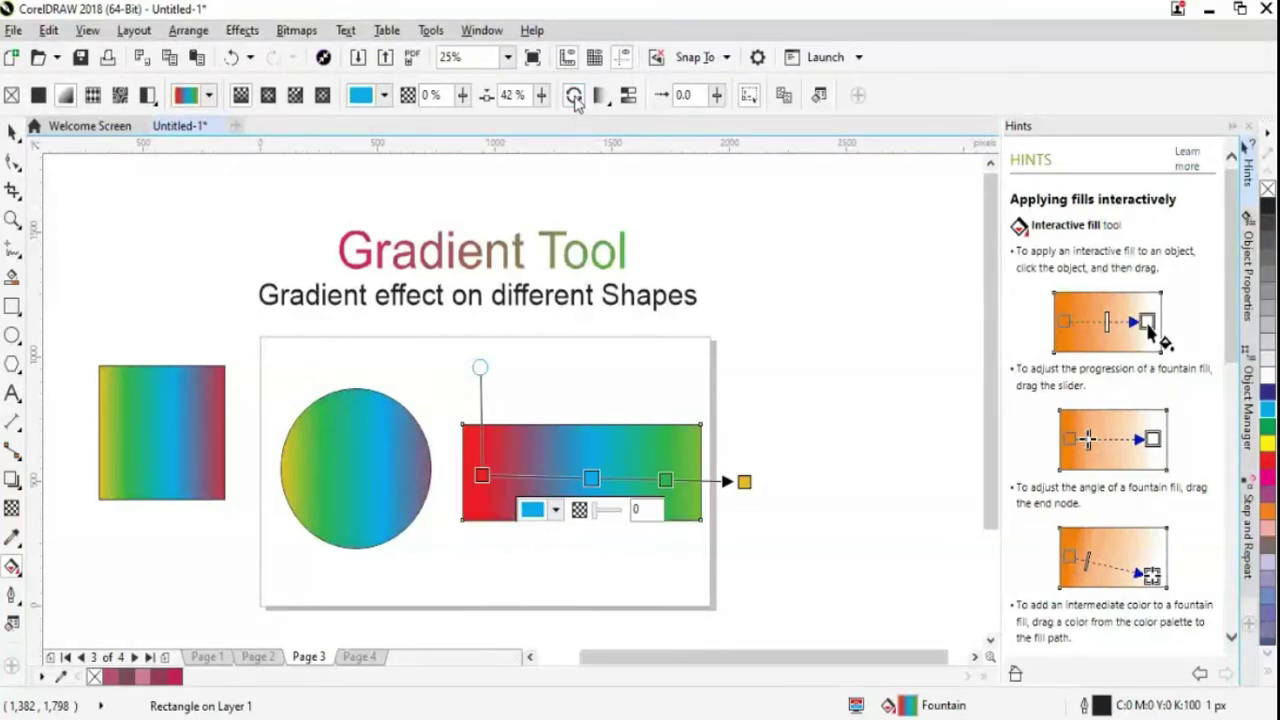
# Compare the repeat options for the rectangle's fountain fill and set it to Repeat and Mirror
pyautogui.click(601, 96)
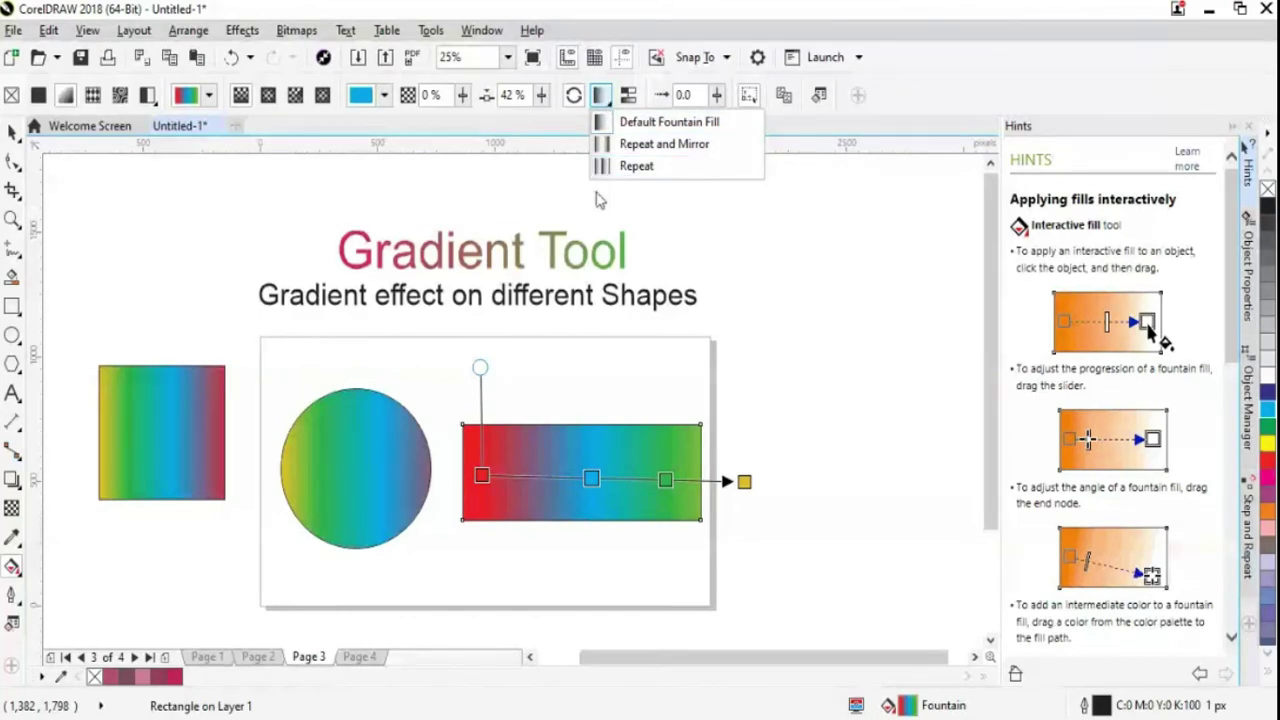
pyautogui.click(603, 96)
pyautogui.click(603, 96)
pyautogui.rightClick(607, 104)
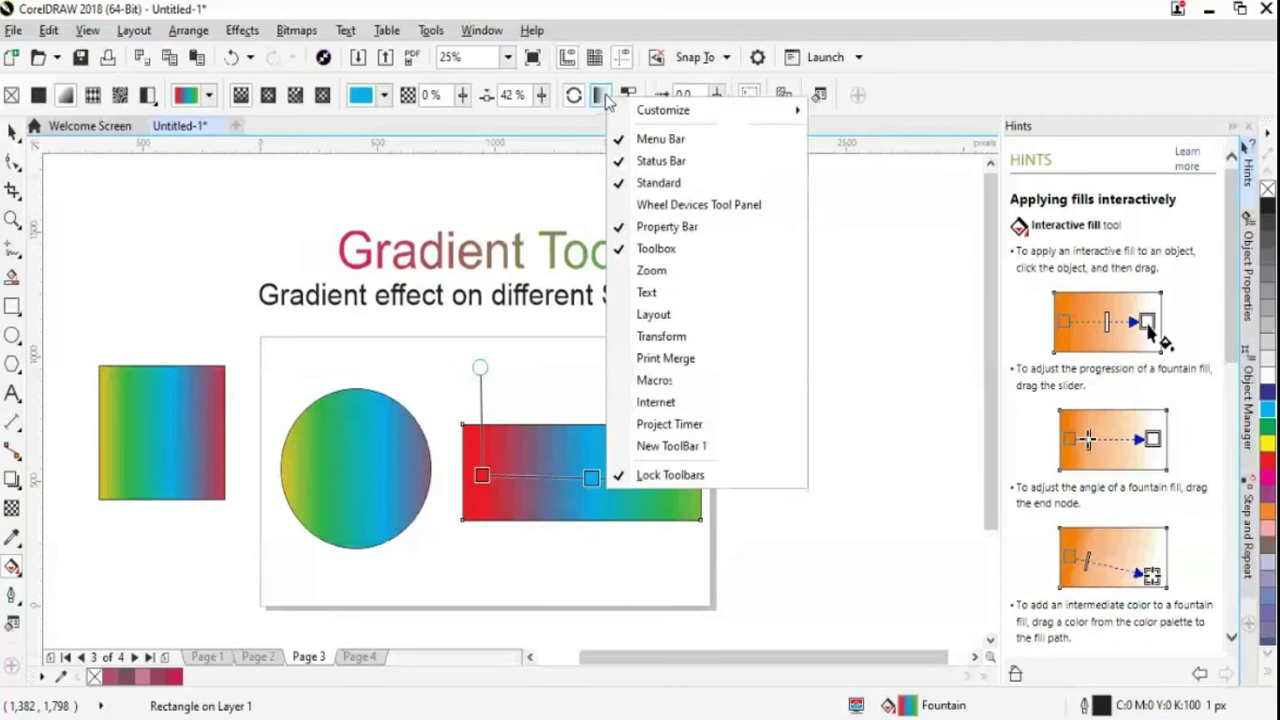
pyautogui.click(601, 96)
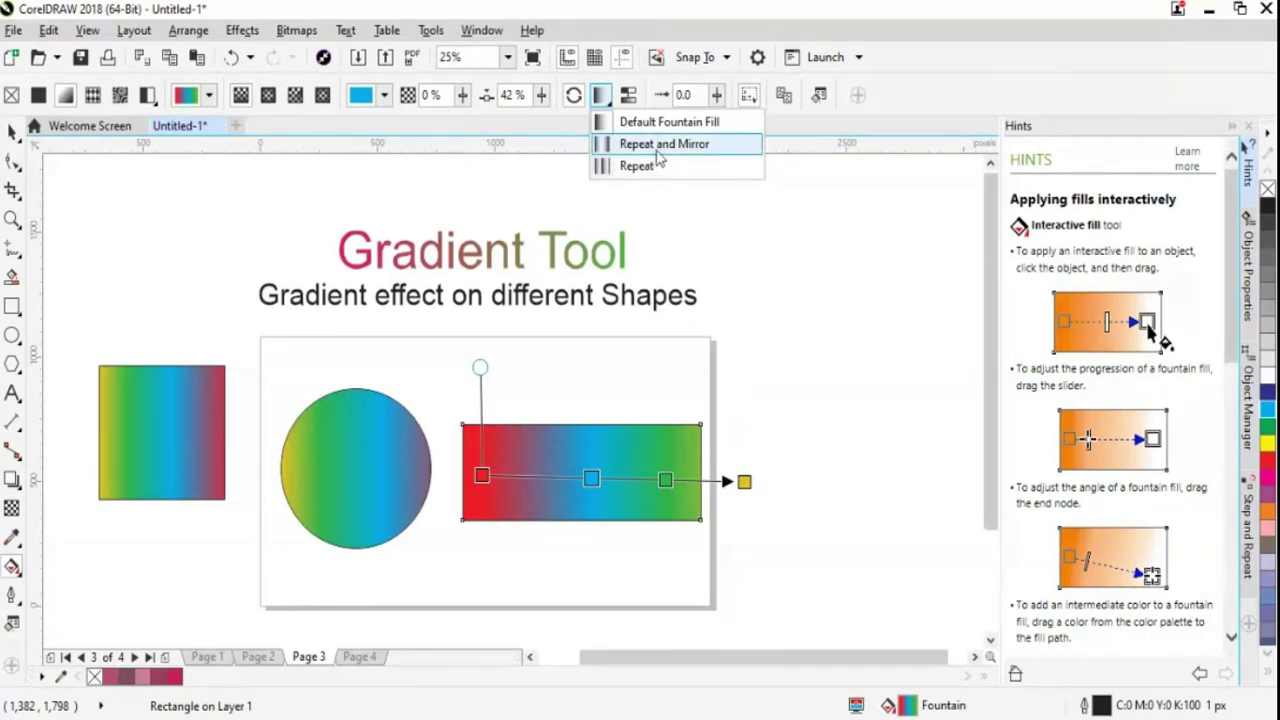
pyautogui.rightClick(658, 155)
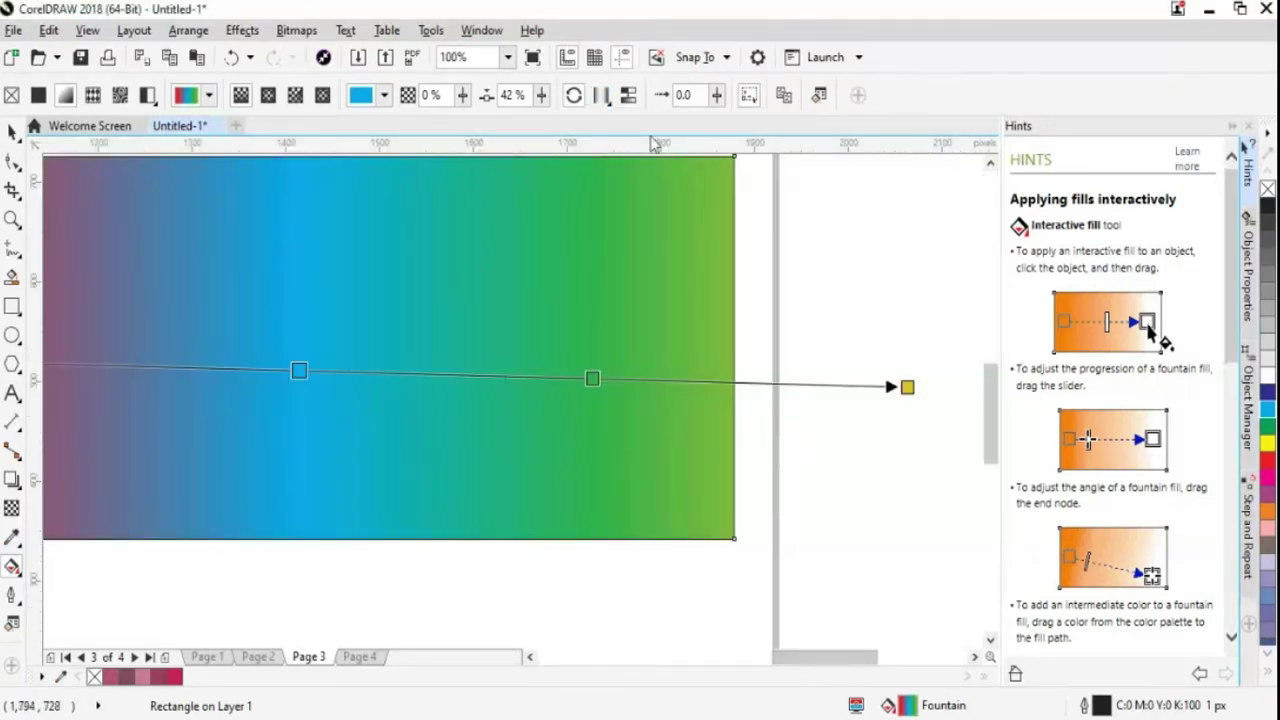
pyautogui.click(601, 95)
pyautogui.click(638, 167)
pyautogui.rightClick(610, 104)
pyautogui.click(601, 95)
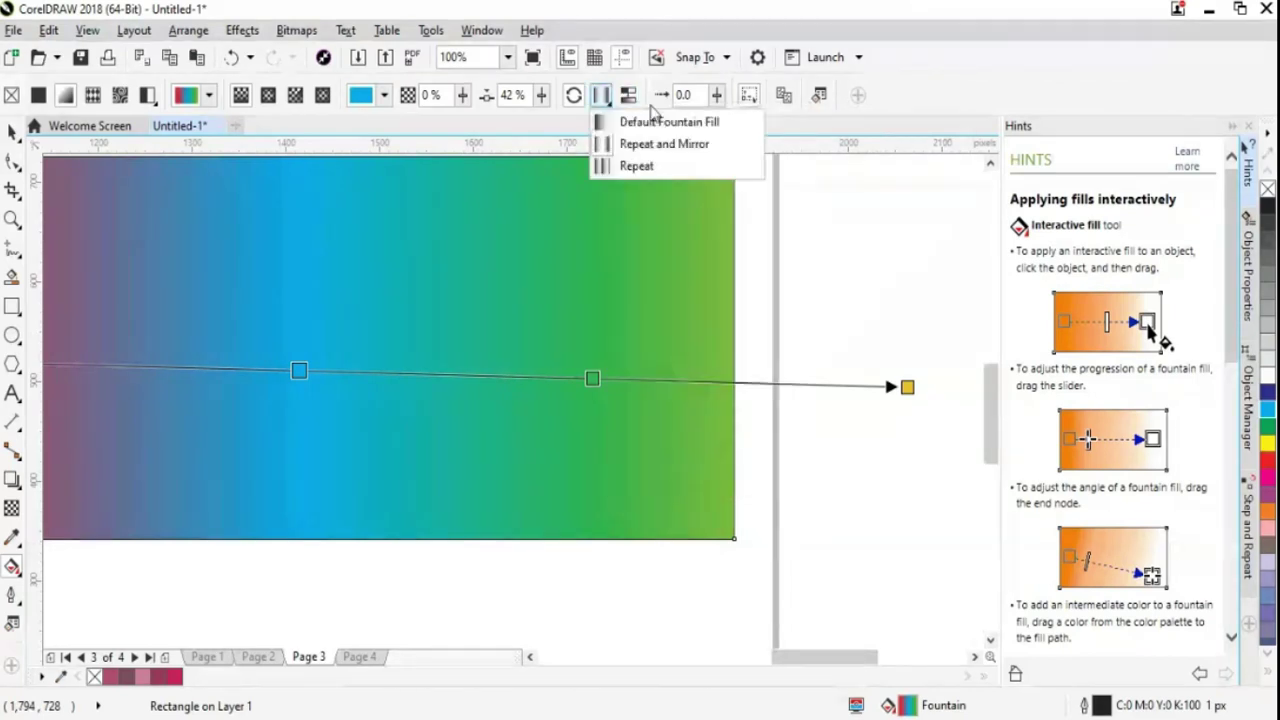
pyautogui.click(601, 95)
# Raise the acceleration of the rectangle's fountain fill in stages to 20, 44 and 64
pyautogui.click(717, 97)
pyautogui.moveTo(719, 108); pyautogui.dragTo(728, 127)
pyautogui.click(716, 95)
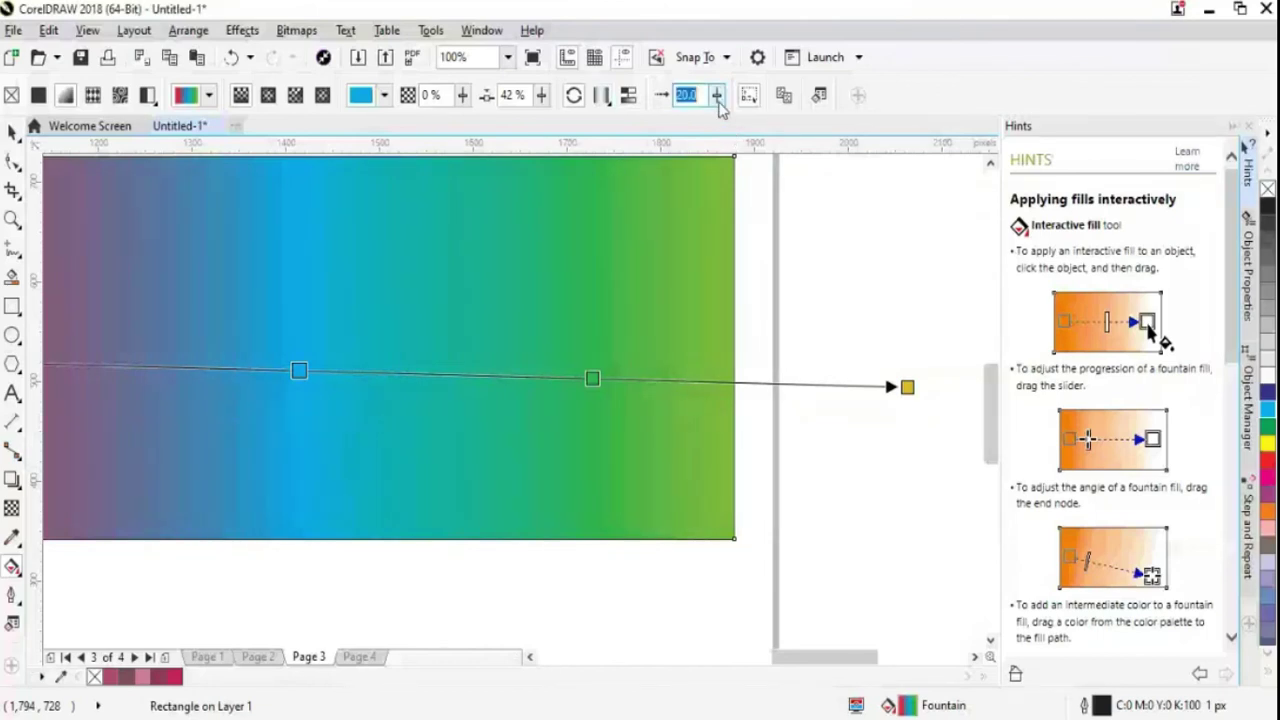
pyautogui.moveTo(716, 122); pyautogui.dragTo(729, 130)
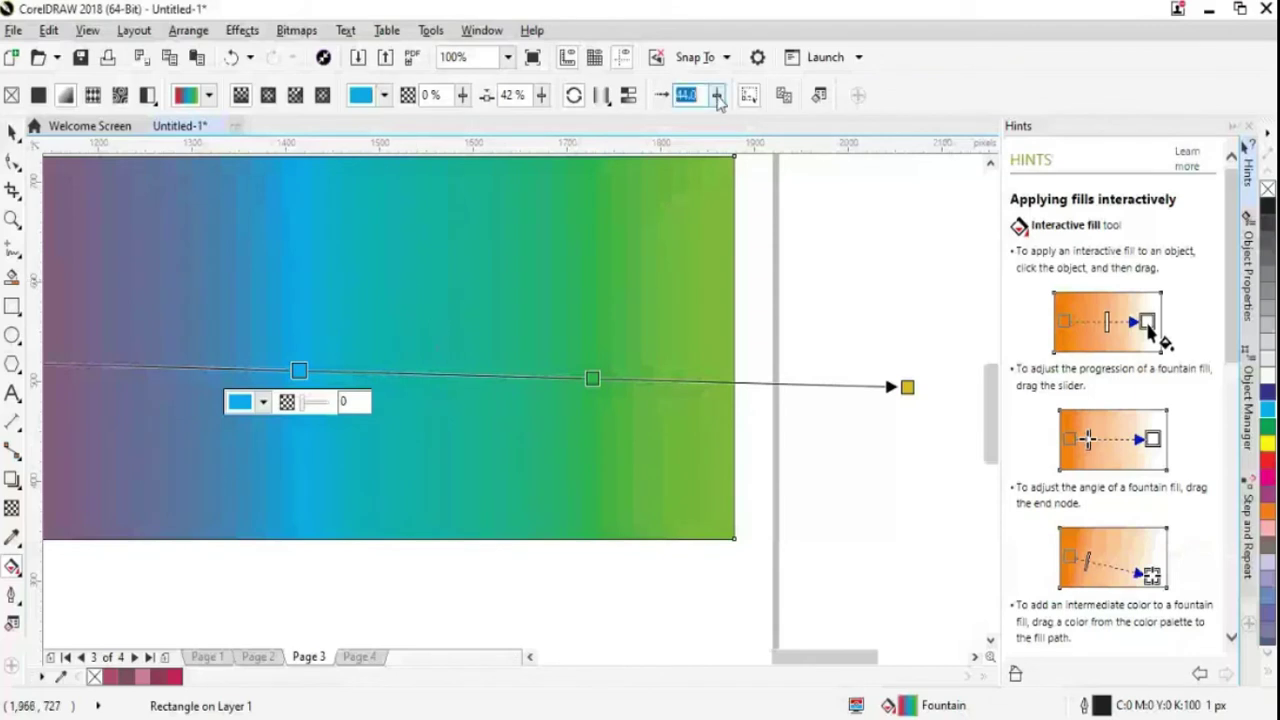
pyautogui.click(716, 95)
pyautogui.moveTo(716, 120); pyautogui.dragTo(748, 124)
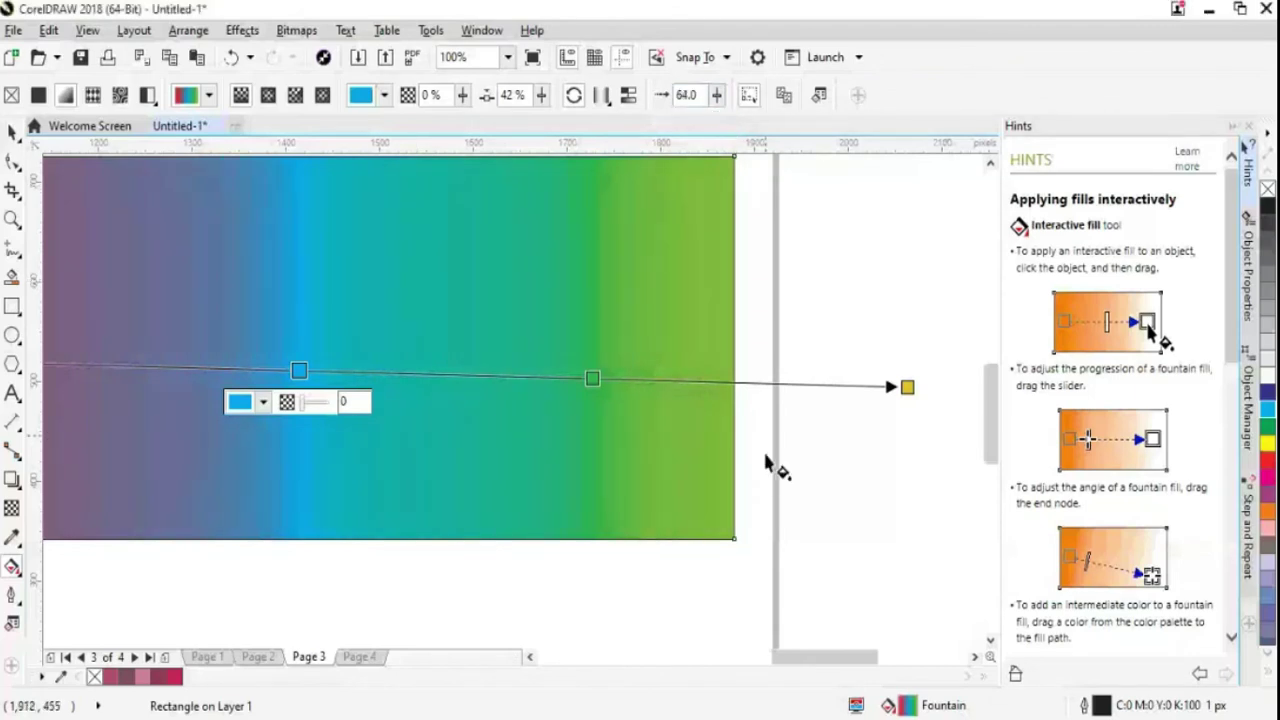
# View the blue-to-green transition up close and set the fountain fill's acceleration to 80
pyautogui.scroll(2, 768, 470)
pyautogui.moveTo(830, 658); pyautogui.dragTo(798, 658)
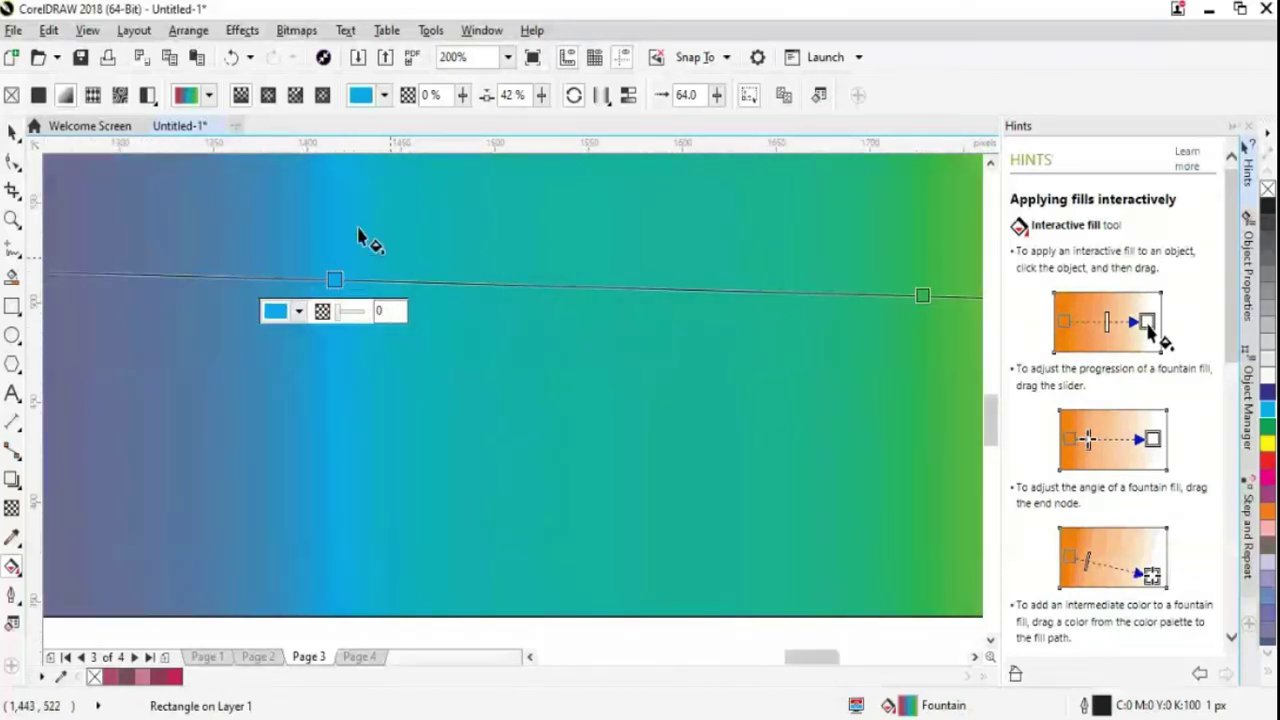
pyautogui.click(686, 95)
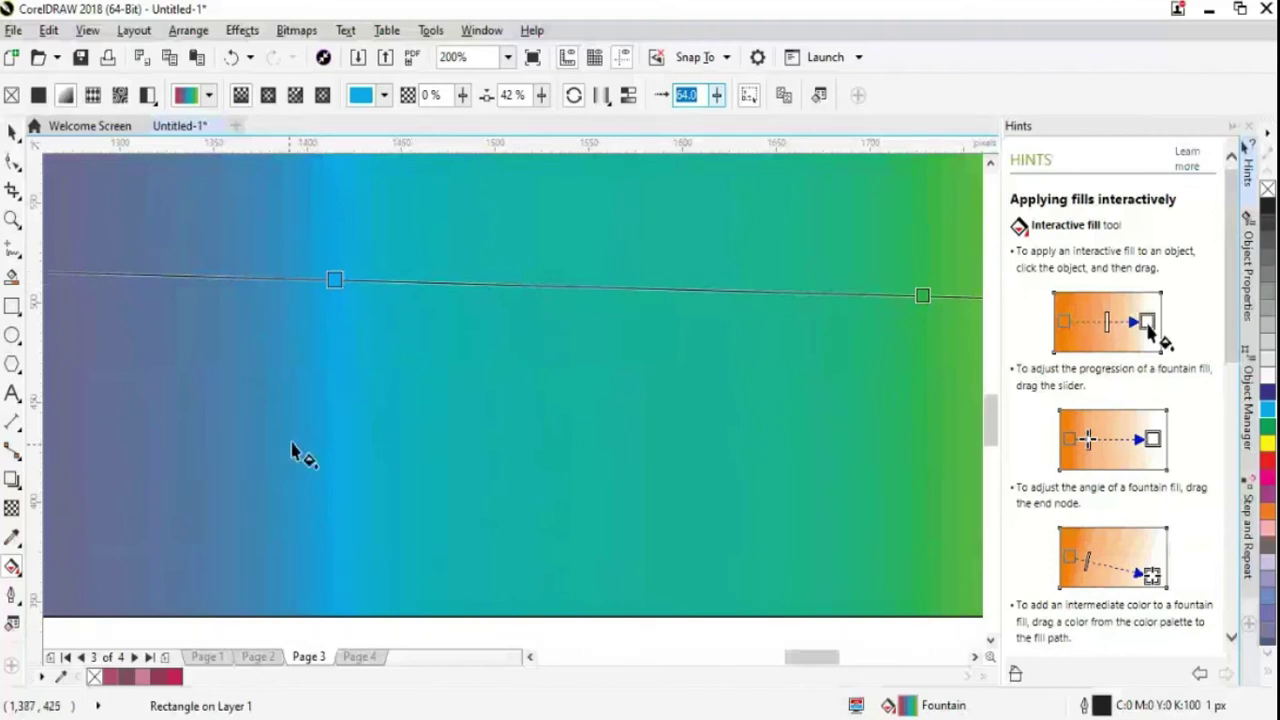
pyautogui.click(716, 94)
pyautogui.moveTo(712, 132); pyautogui.dragTo(726, 130)
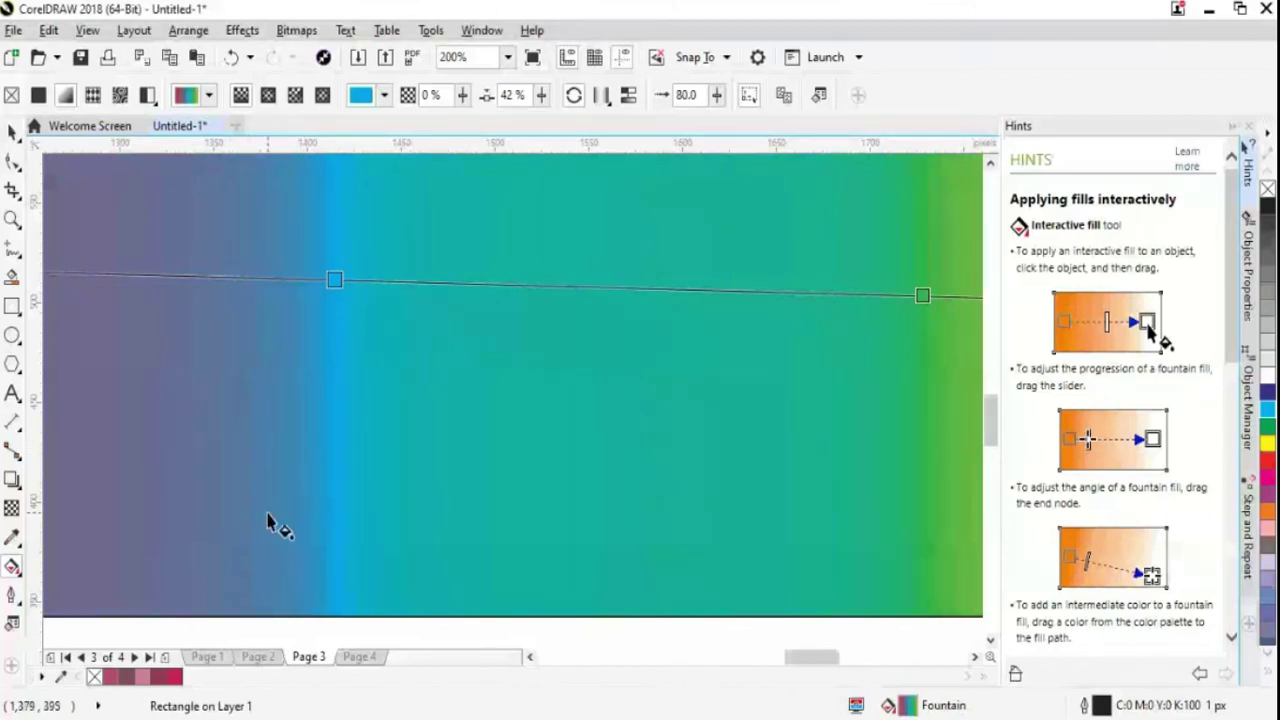
# Select the green color node and lower the fountain fill's acceleration to 40
pyautogui.click(923, 295)
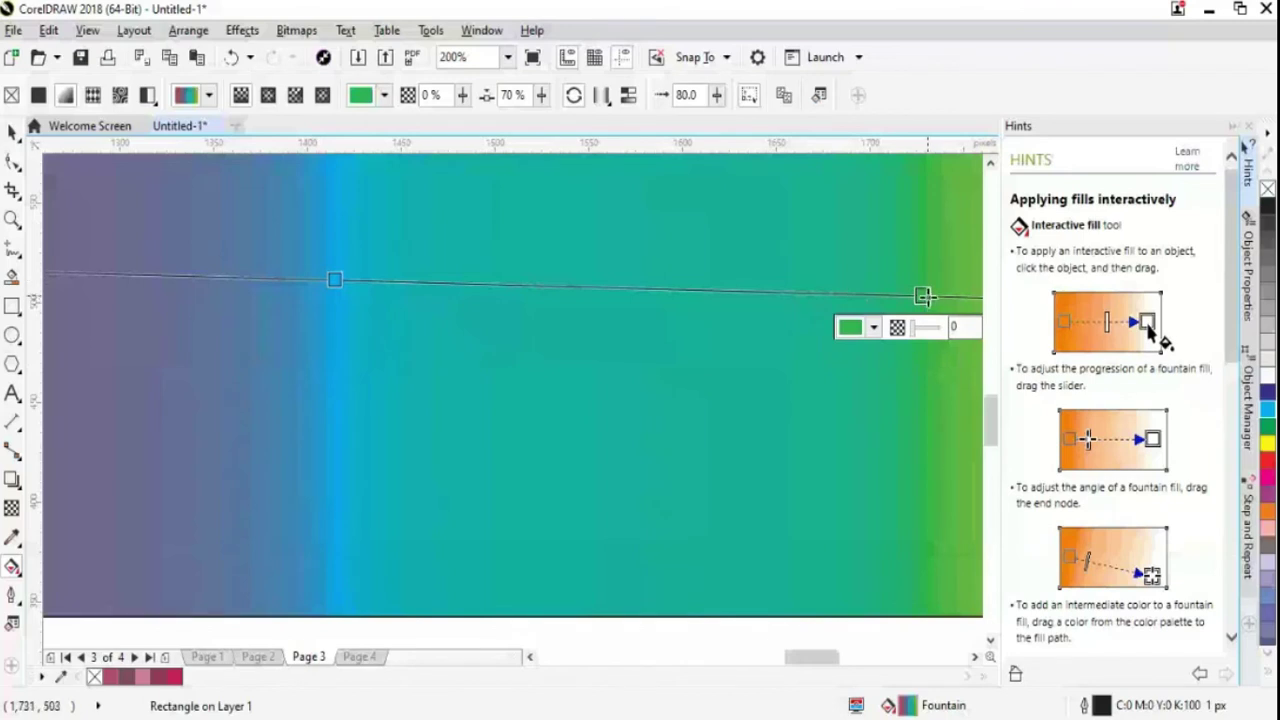
pyautogui.click(716, 95)
pyautogui.moveTo(716, 121); pyautogui.dragTo(703, 126)
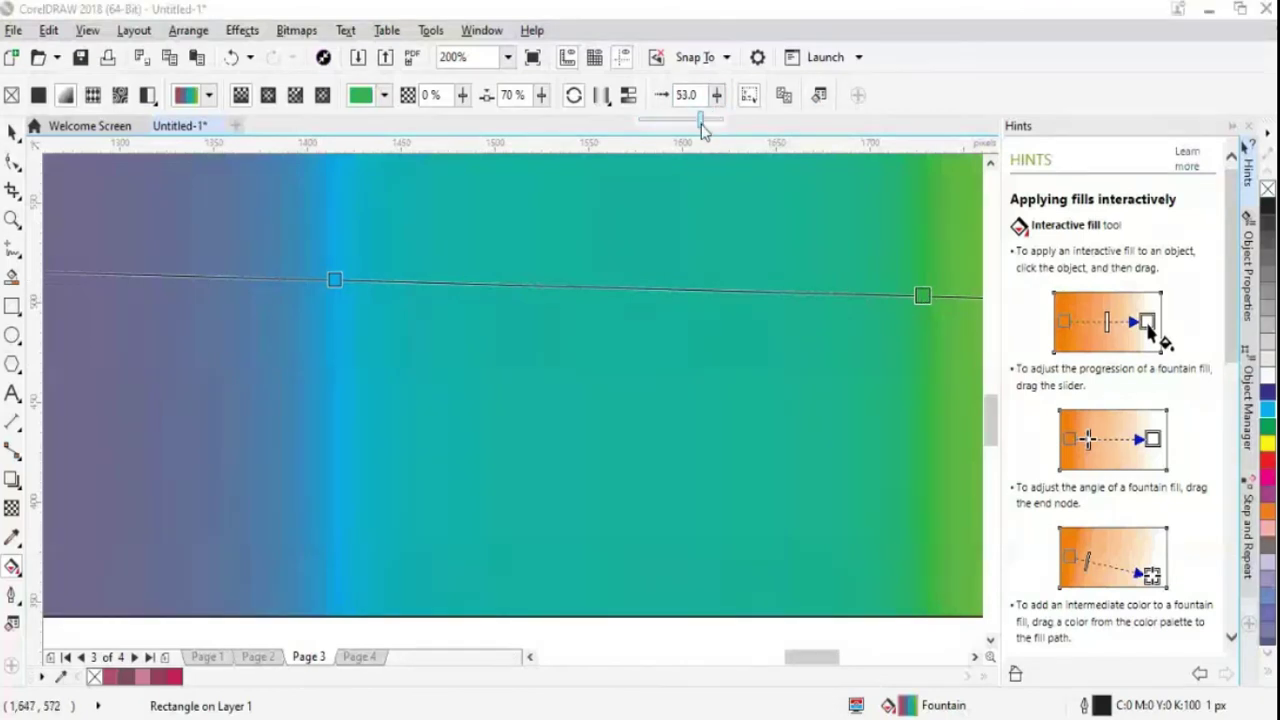
pyautogui.moveTo(815, 658); pyautogui.dragTo(833, 660)
pyautogui.click(512, 95)
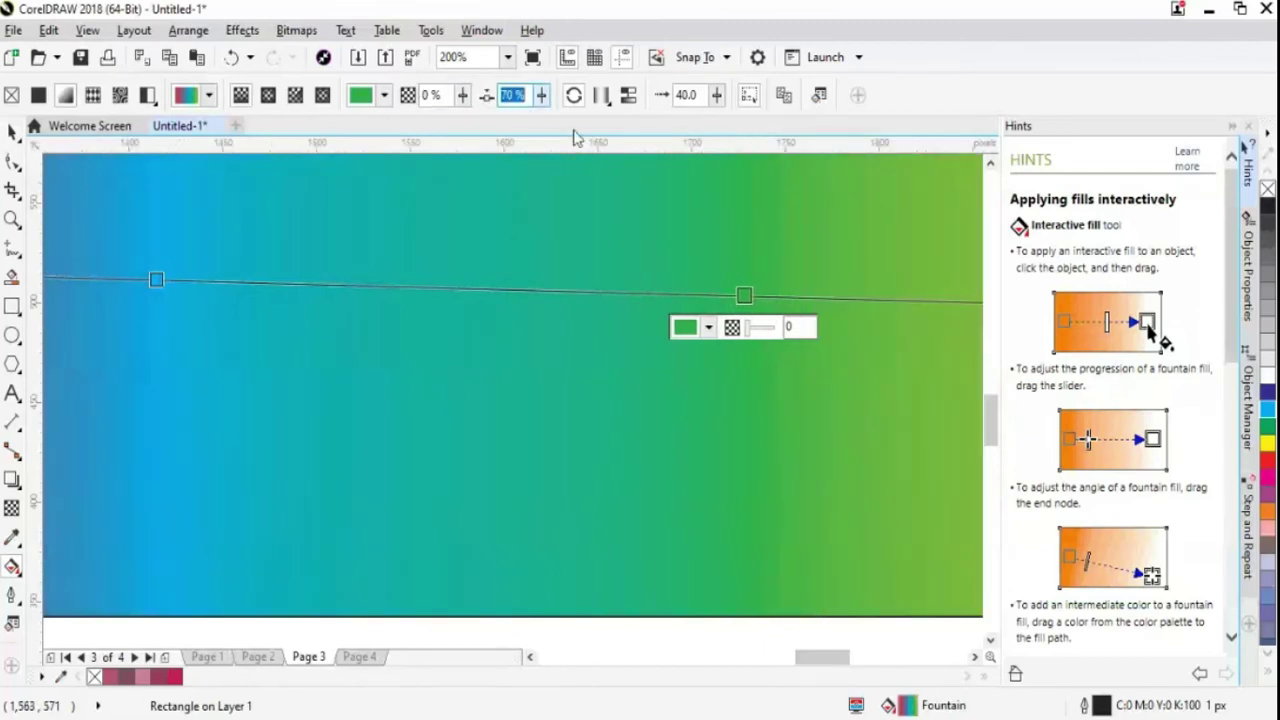
# Switch the rectangle's fountain fill to Repeat and set its acceleration to 98
pyautogui.click(602, 96)
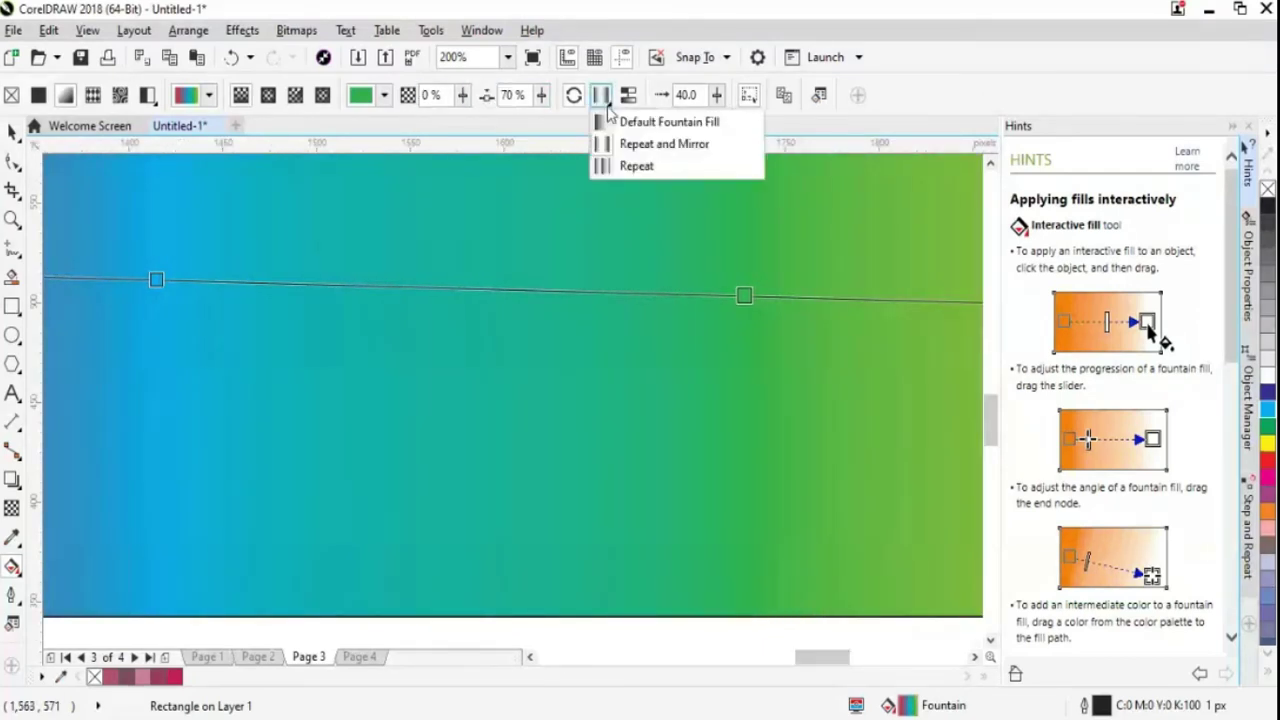
pyautogui.click(614, 144)
pyautogui.click(686, 95)
pyautogui.moveTo(706, 121); pyautogui.dragTo(740, 118)
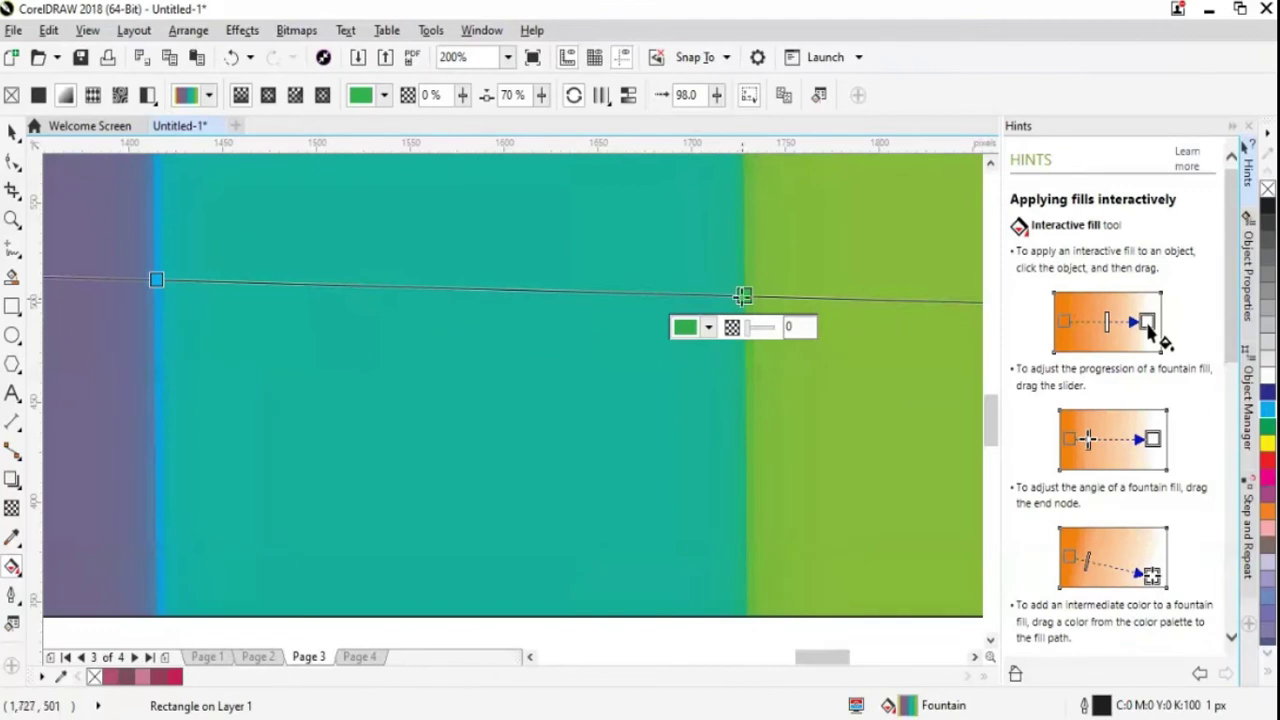
# Reduce the acceleration of the rectangle's fountain fill to 7
pyautogui.click(716, 100)
pyautogui.moveTo(712, 126); pyautogui.dragTo(650, 122)
pyautogui.click(716, 100)
pyautogui.click(716, 100)
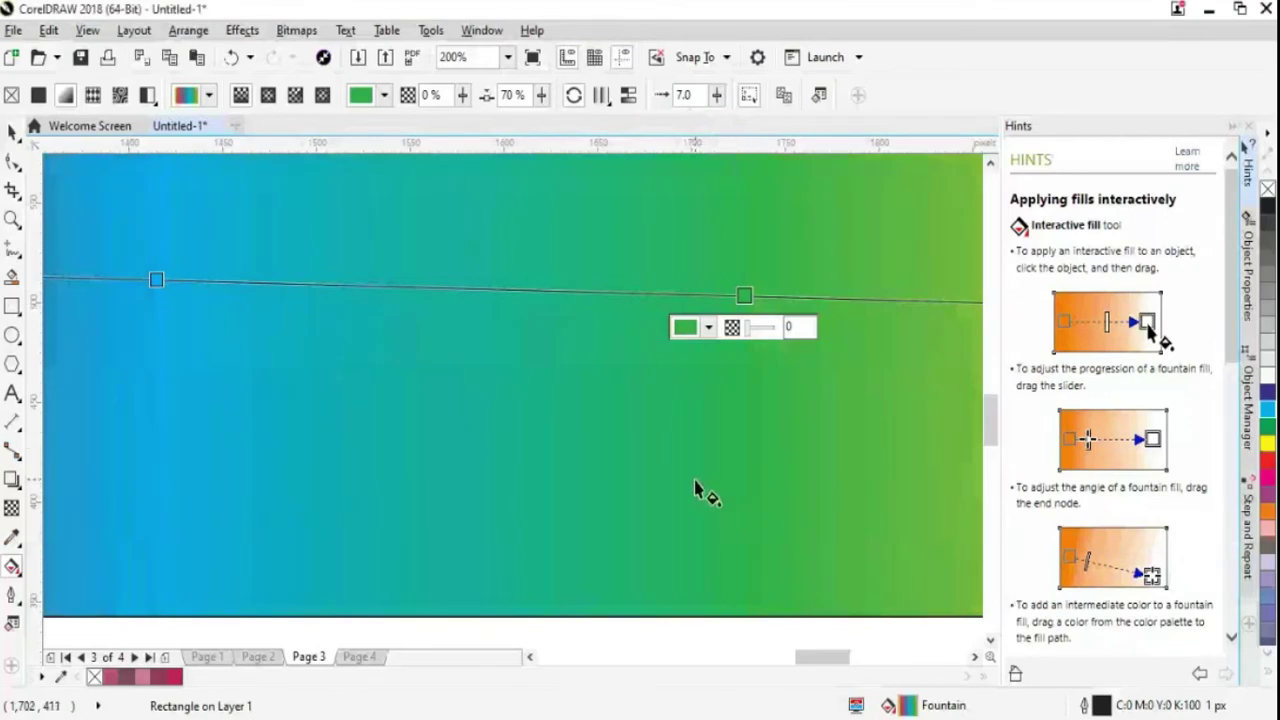
# Redraw the rectangle's fountain fill path as a very short vector below the rectangle
pyautogui.scroll(-2, 697, 490)
pyautogui.scroll(-1, 697, 490)
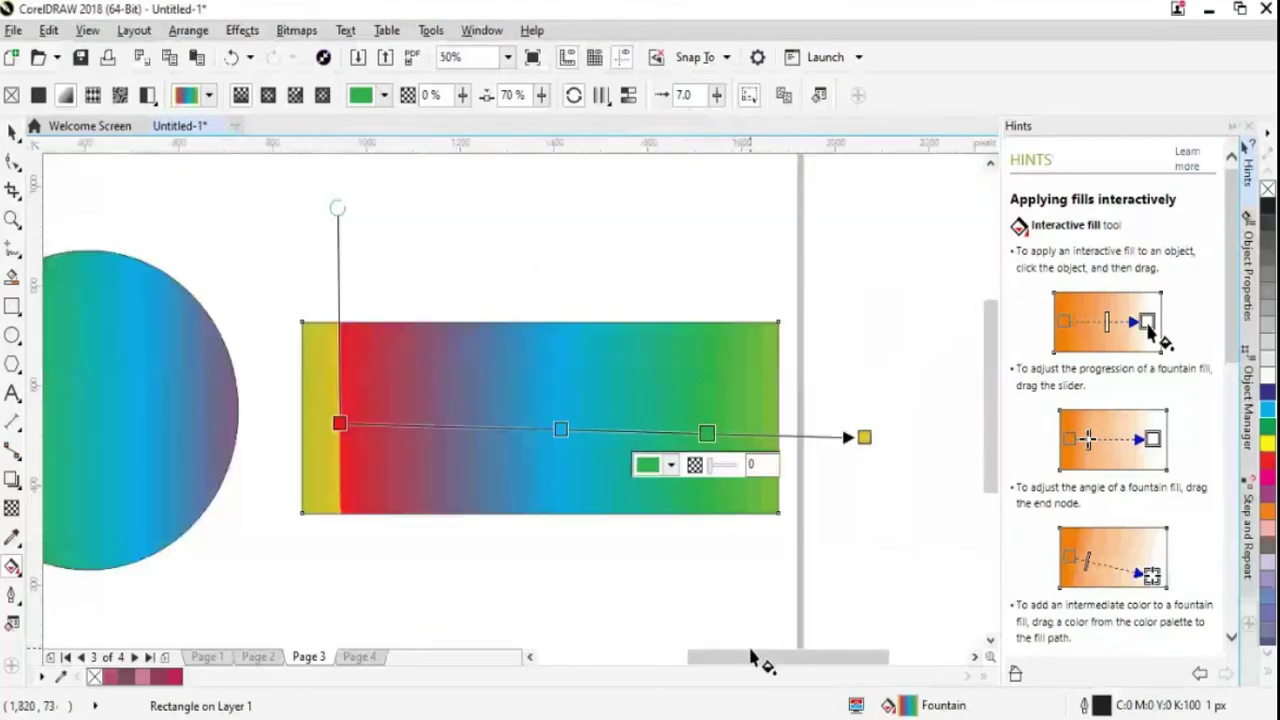
pyautogui.moveTo(745, 655); pyautogui.dragTo(745, 652)
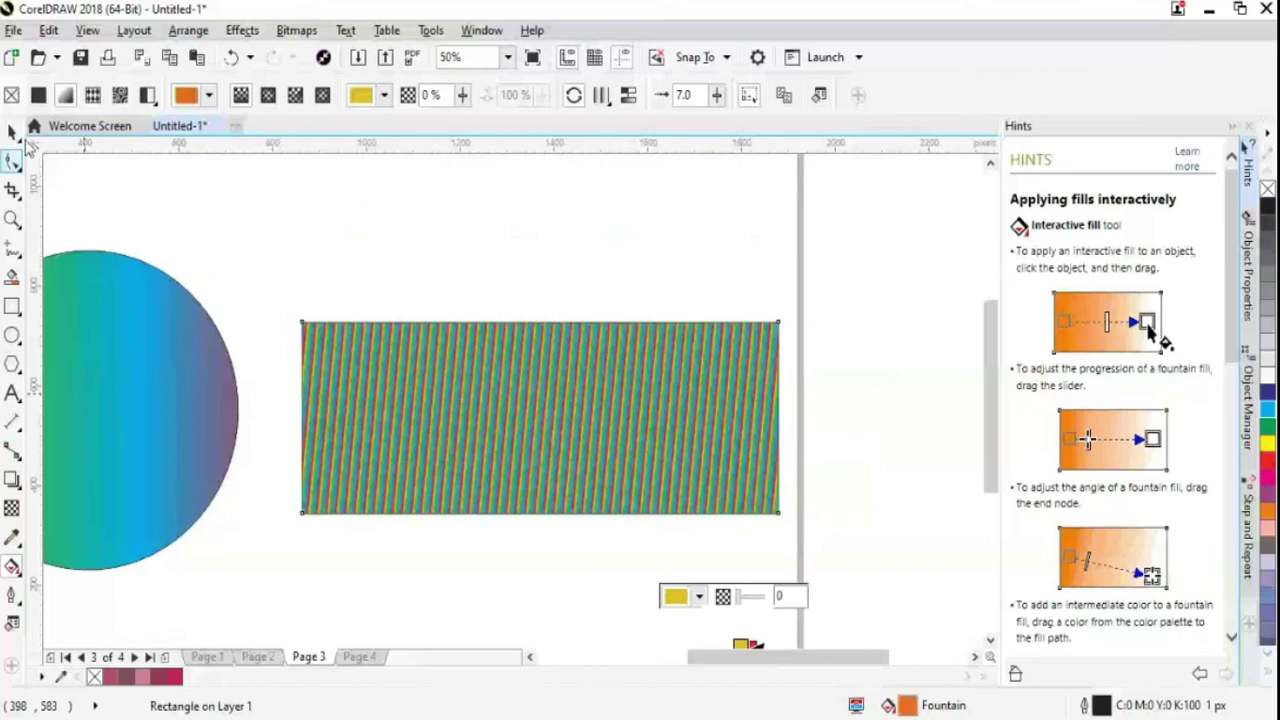
# Undo the short fill path and return the rectangle's fountain fill to Repeat and Mirror
pyautogui.click(12, 131)
pyautogui.hotkey('ctrl', 'z')
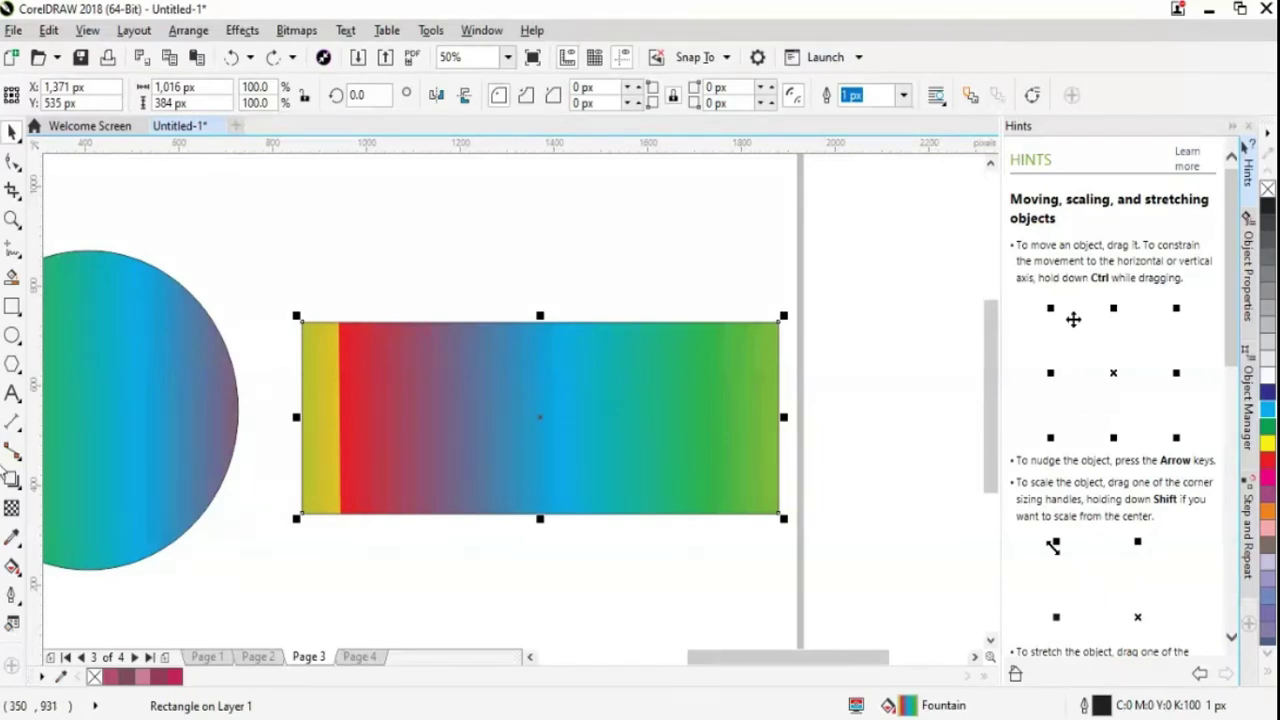
pyautogui.click(12, 567)
pyautogui.click(605, 95)
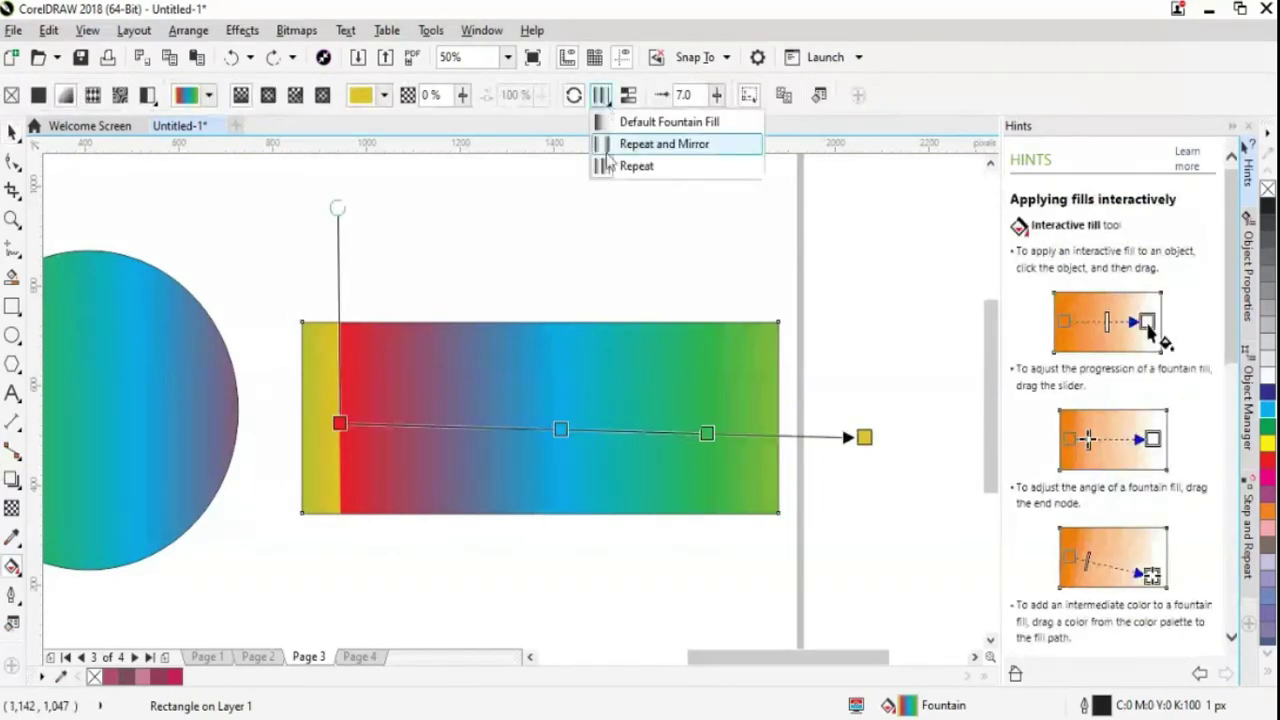
pyautogui.click(607, 150)
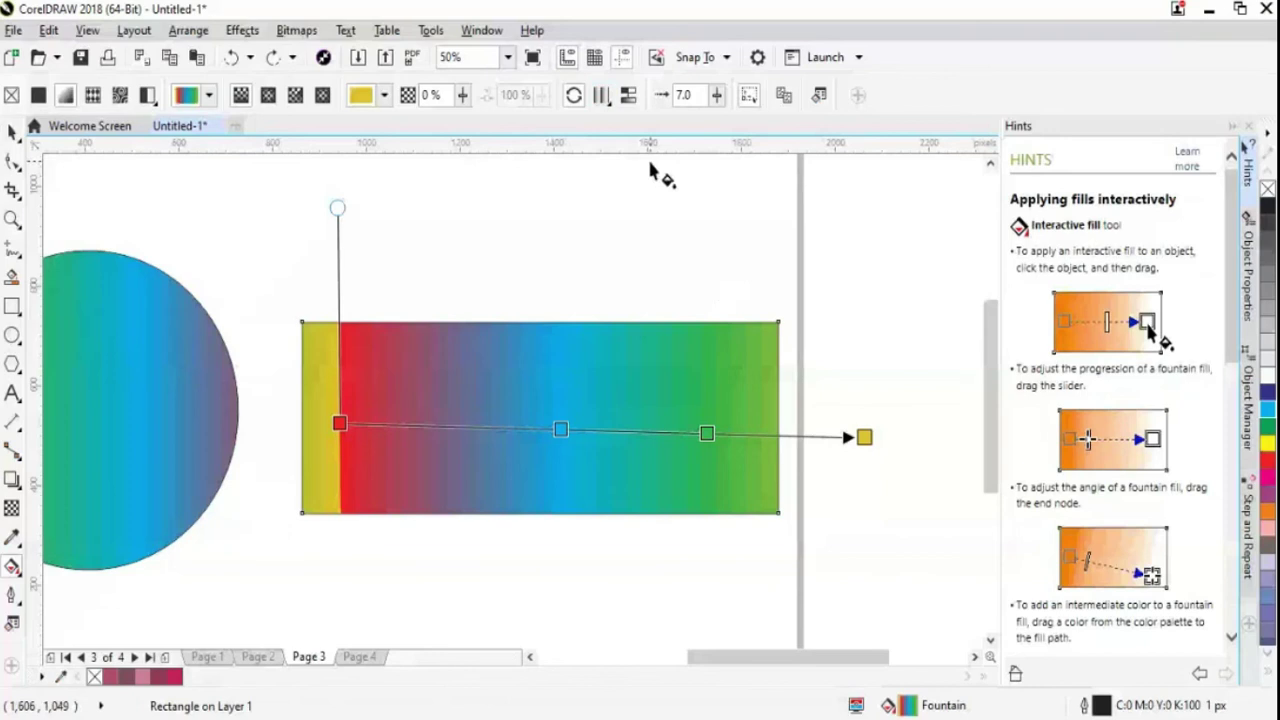
pyautogui.click(580, 246)
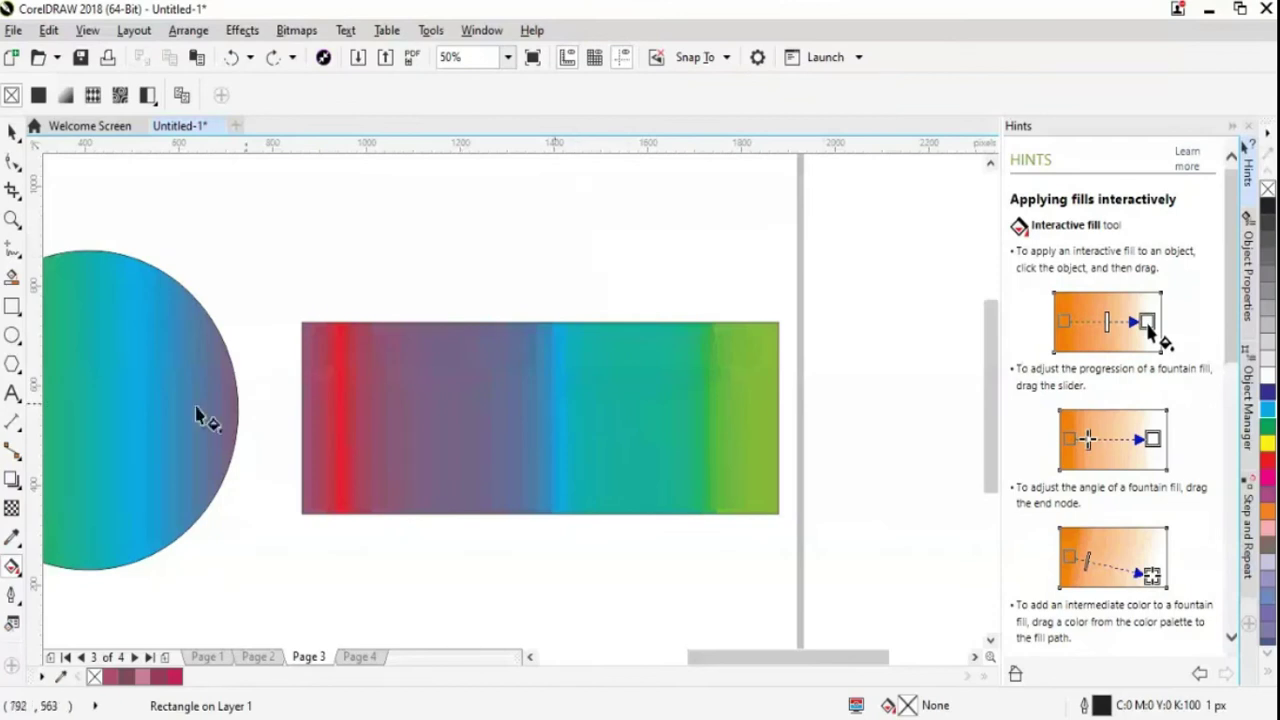
# Select the rectangle and switch its fountain fill from Repeat and Mirror to Repeat
pyautogui.click(13, 567)
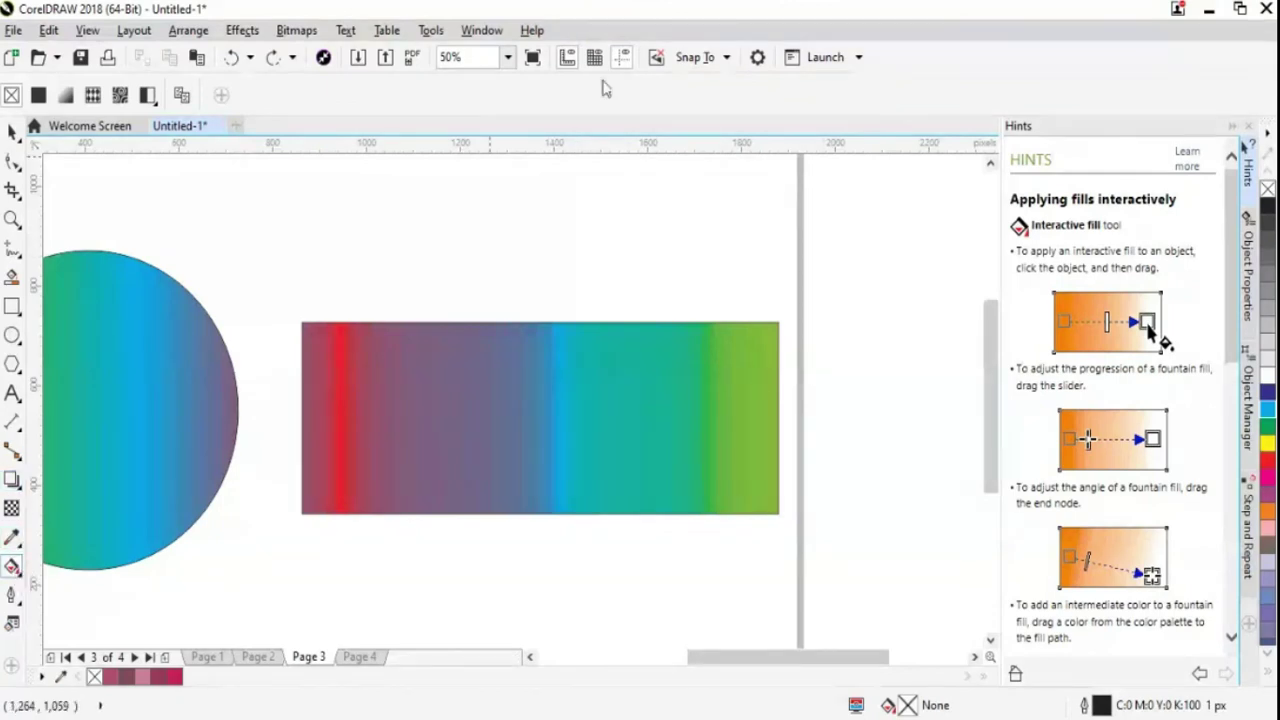
pyautogui.click(480, 432)
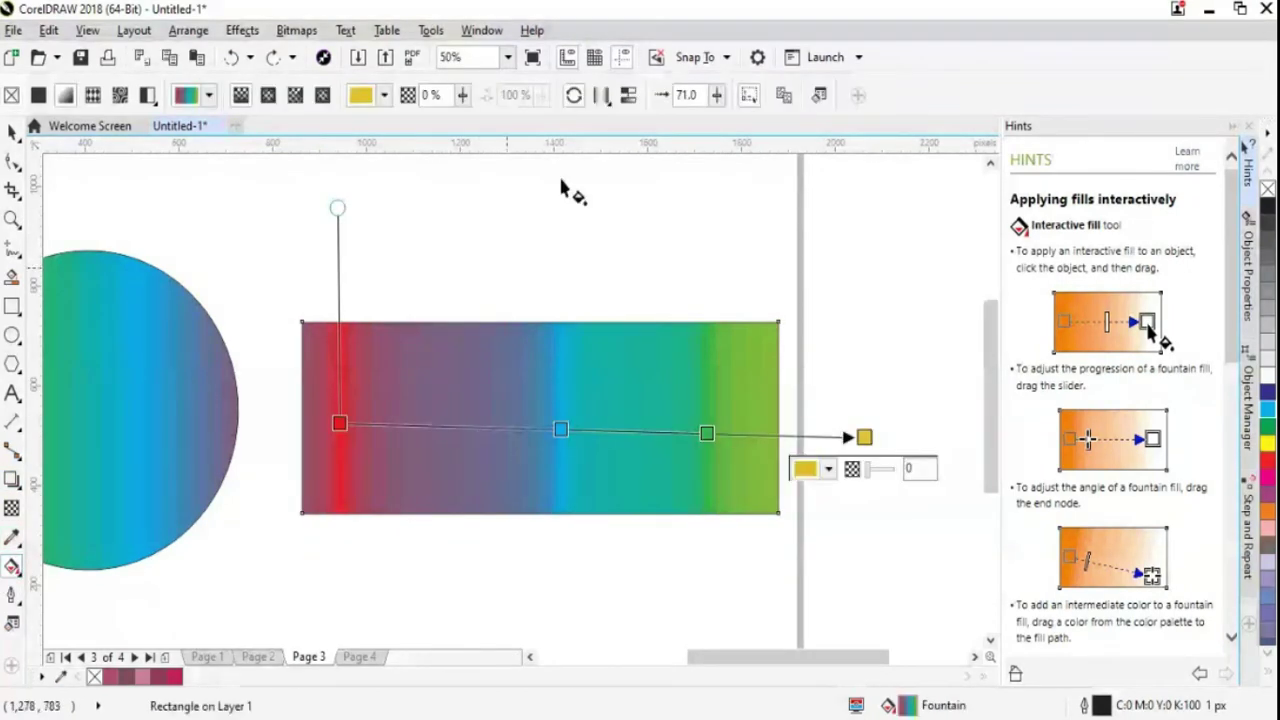
pyautogui.click(603, 97)
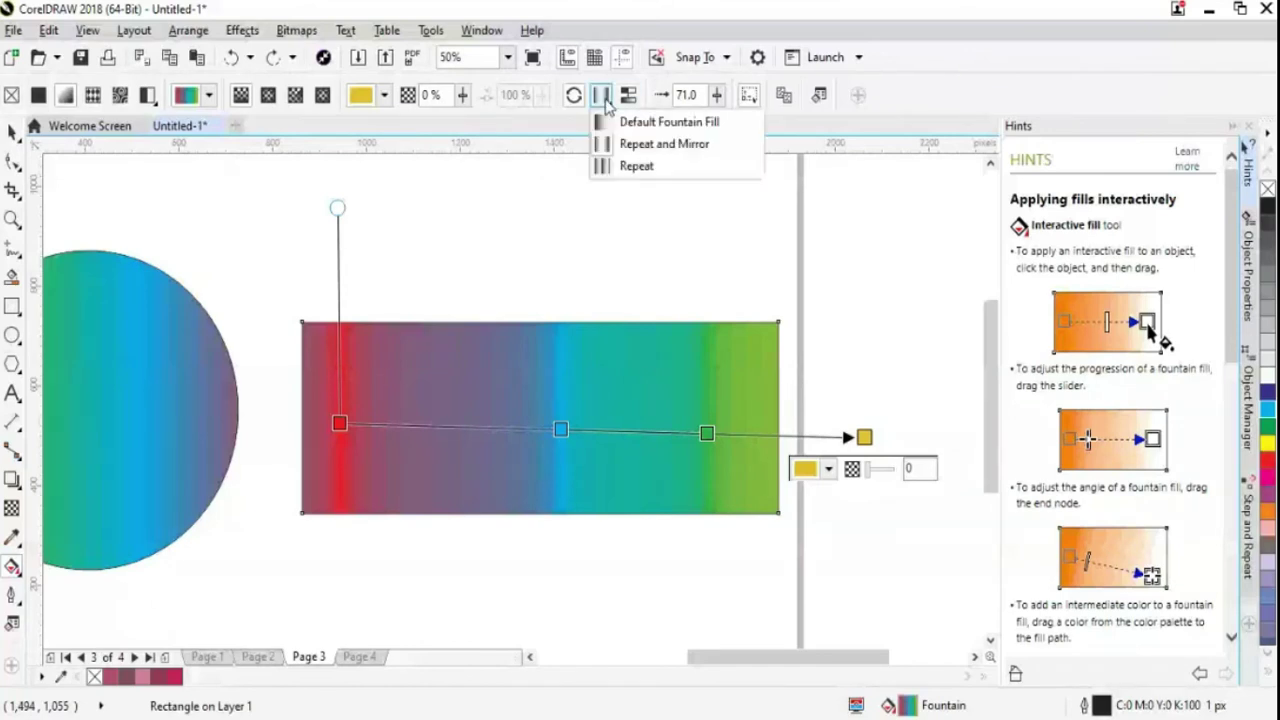
pyautogui.click(636, 166)
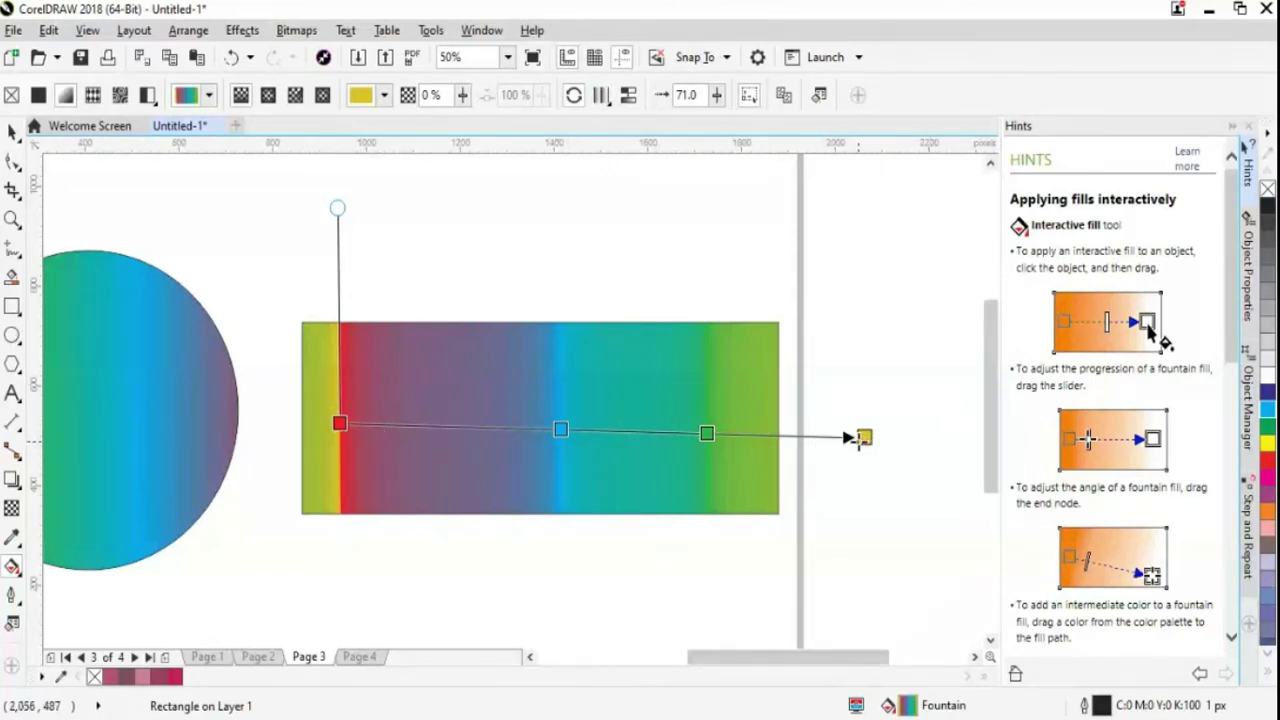
# Shorten the rectangle's fill path by moving its yellow end node inside the rectangle's right edge
pyautogui.moveTo(845, 440); pyautogui.dragTo(798, 438)
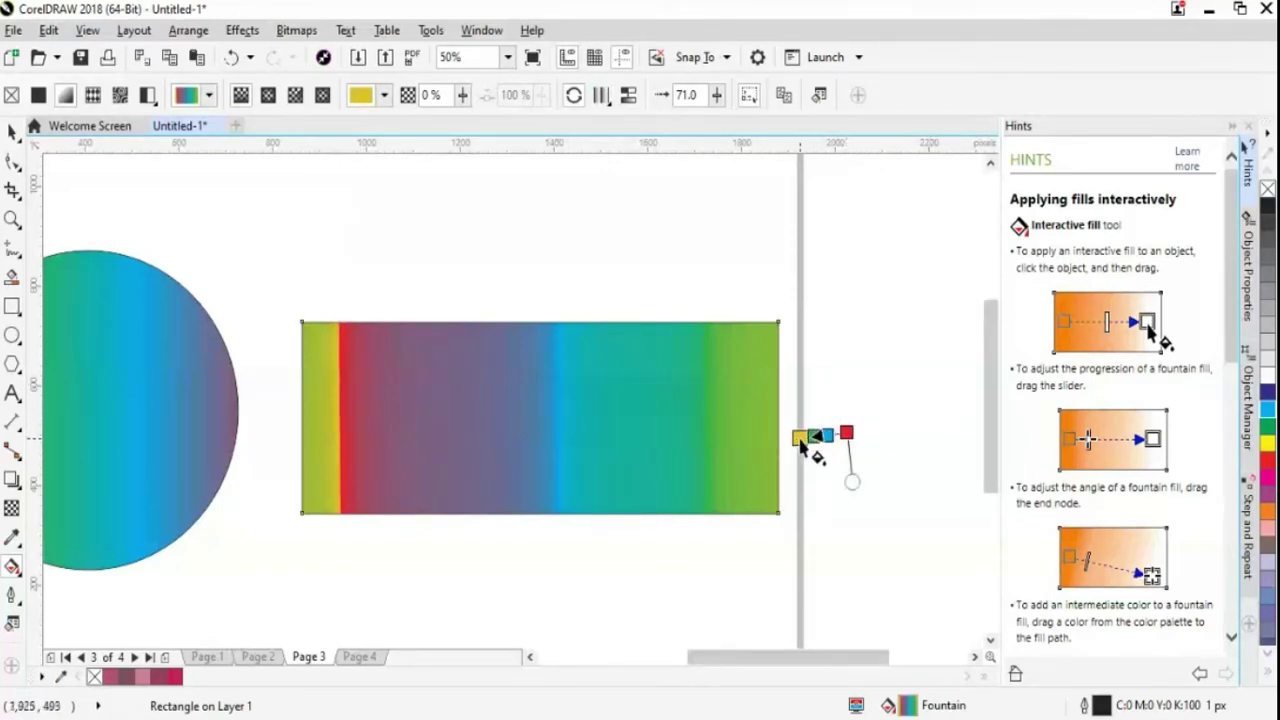
pyautogui.hotkey('ctrl', 'z')
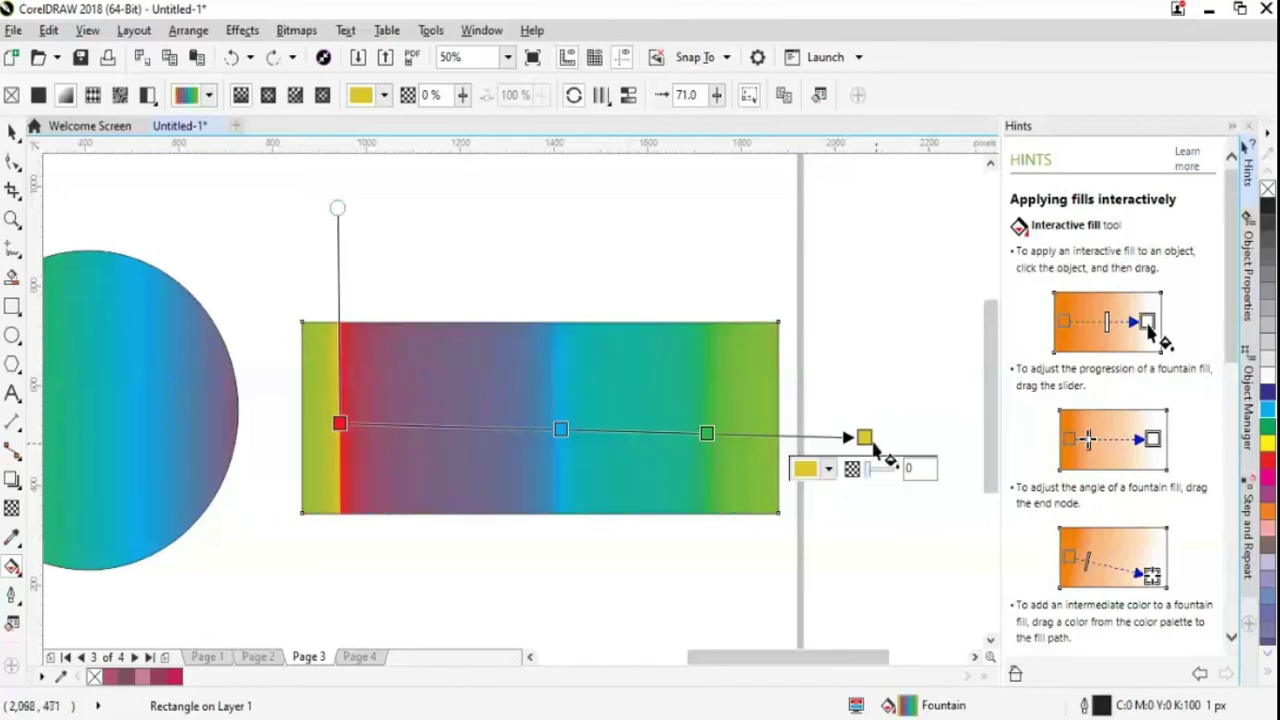
pyautogui.moveTo(860, 435); pyautogui.dragTo(715, 436)
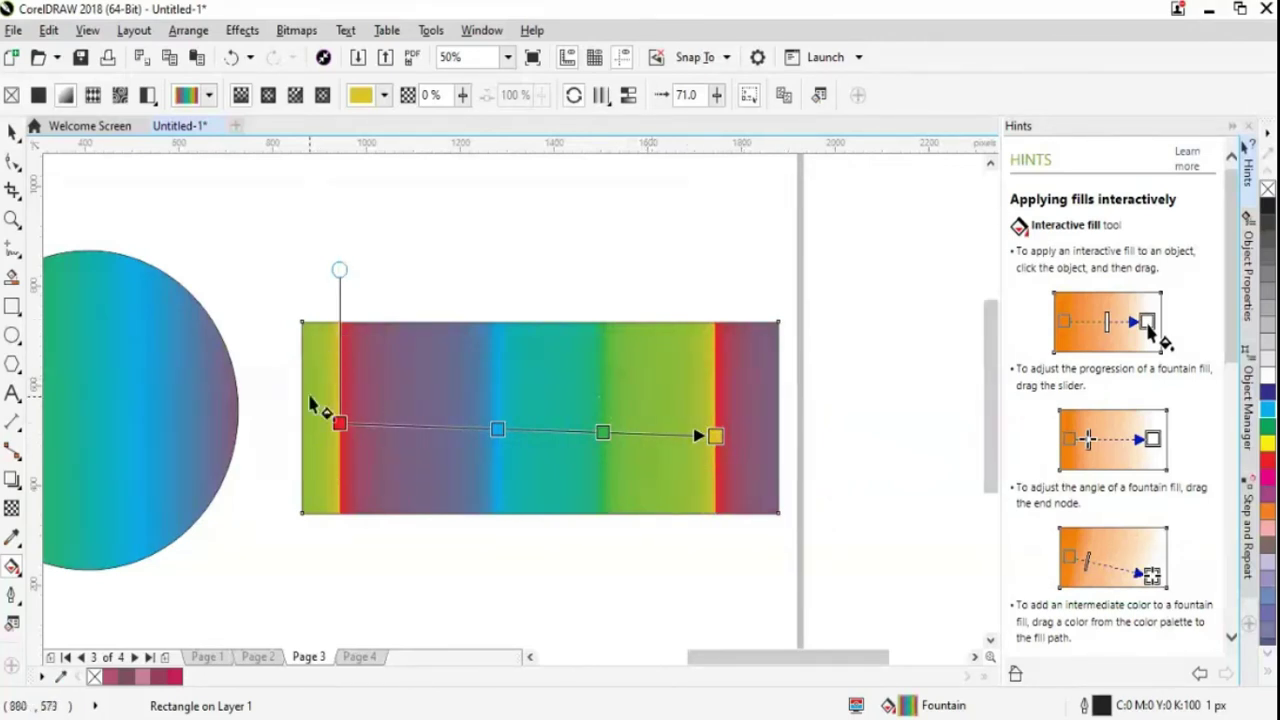
# Shift the blue and green nodes toward the yellow end, and move both ends of the fill path farther right
pyautogui.moveTo(500, 430); pyautogui.dragTo(631, 434)
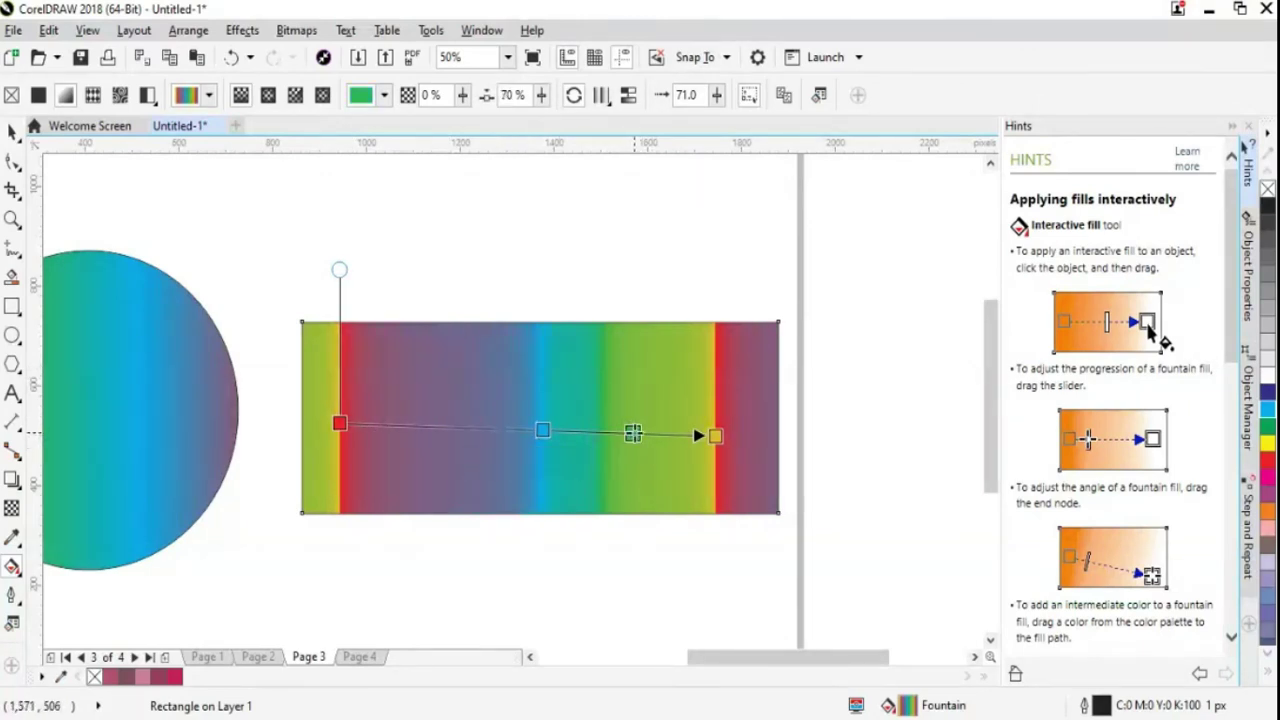
pyautogui.moveTo(717, 436); pyautogui.dragTo(848, 430)
pyautogui.moveTo(340, 423); pyautogui.dragTo(731, 424)
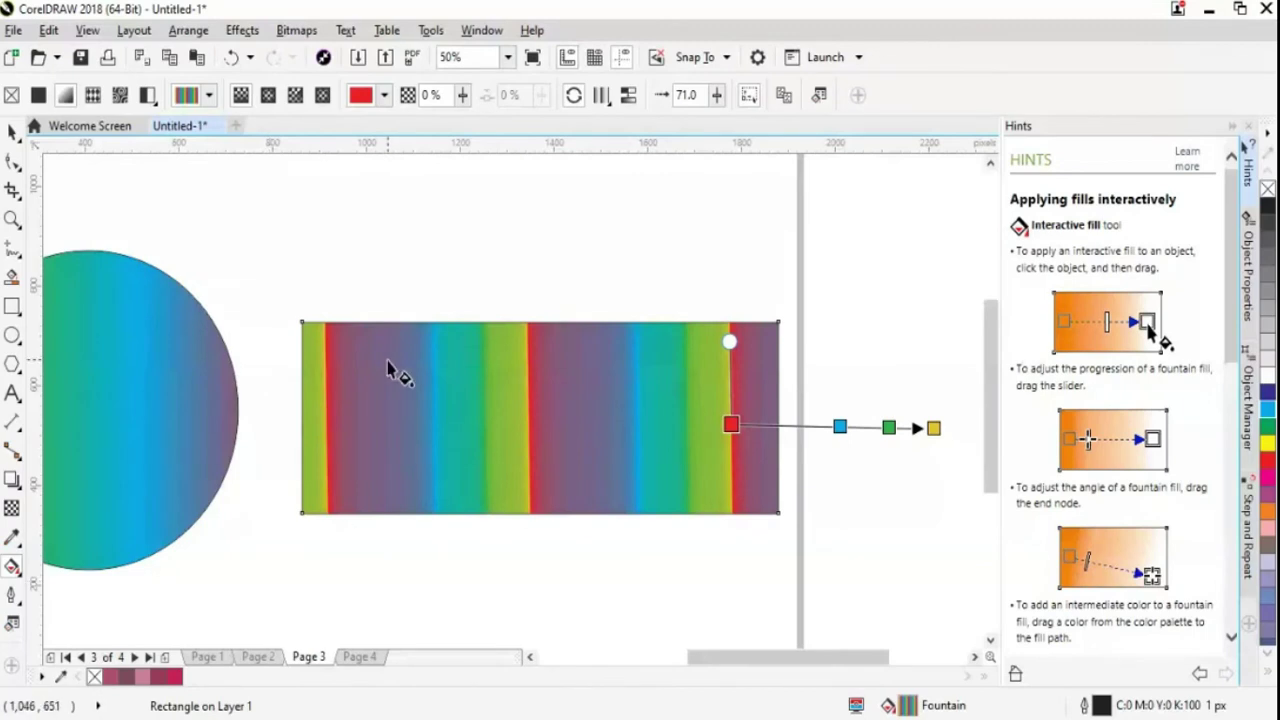
# Undo the fill path and node changes, the Repeat setting and the last acceleration adjustment on the rectangle
pyautogui.hotkey('ctrl', 'z')
pyautogui.hotkey('ctrl', 'z')
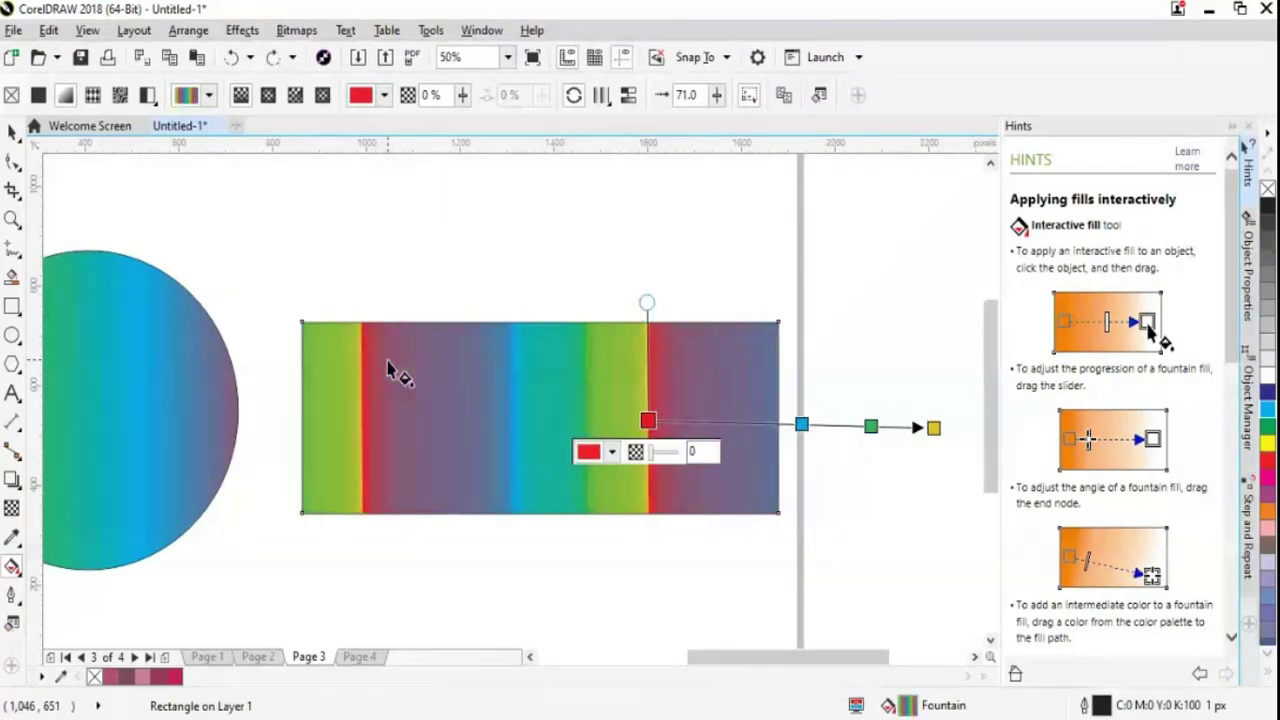
pyautogui.hotkey('ctrl', 'z')
pyautogui.hotkey('ctrl', 'z')
pyautogui.hotkey('ctrl', 'z')
pyautogui.hotkey('ctrl', 'z')
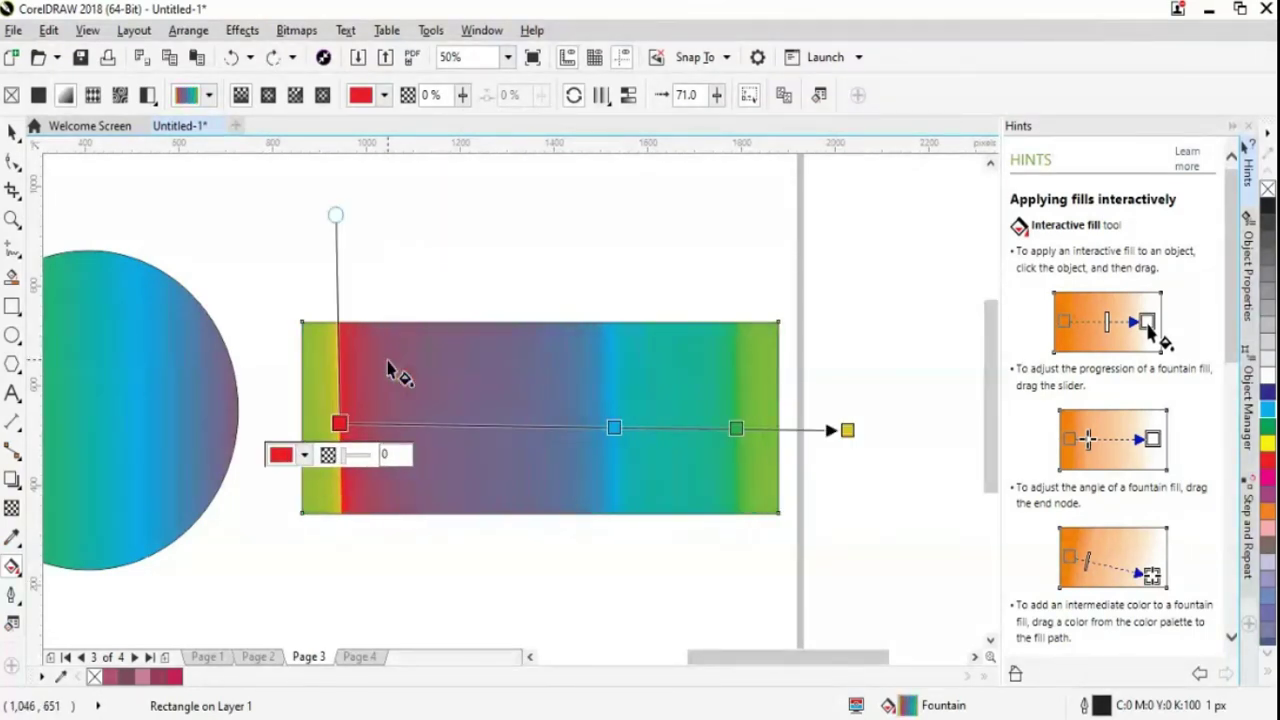
pyautogui.hotkey('ctrl', 'z')
pyautogui.hotkey('ctrl', 'z')
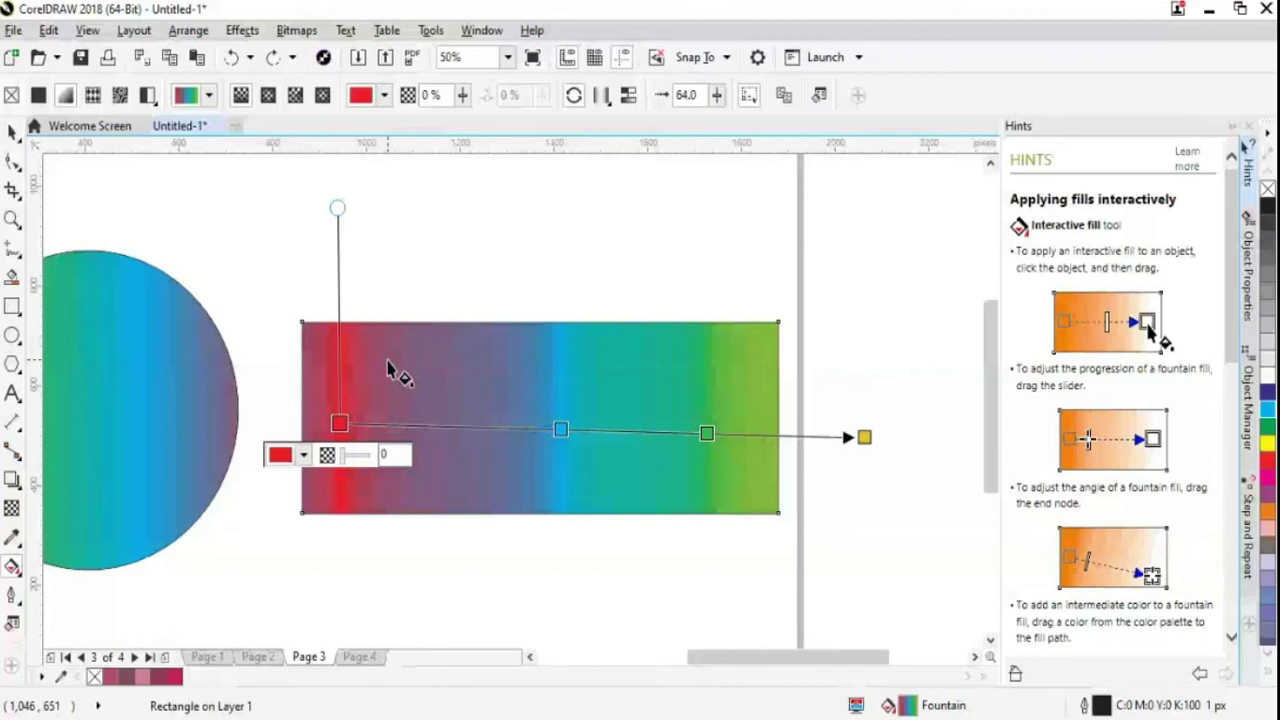
# Apply Repeat and Mirror to the rectangle's fountain fill and select its green color node
pyautogui.click(601, 95)
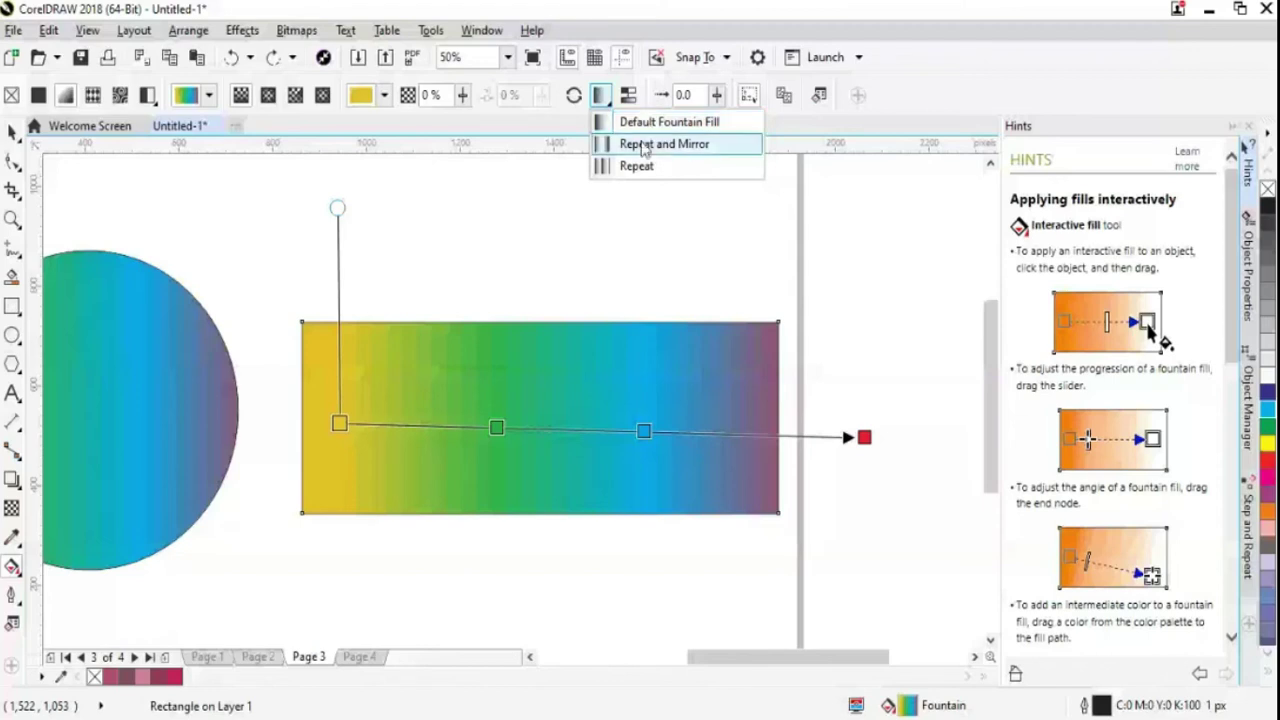
pyautogui.click(643, 150)
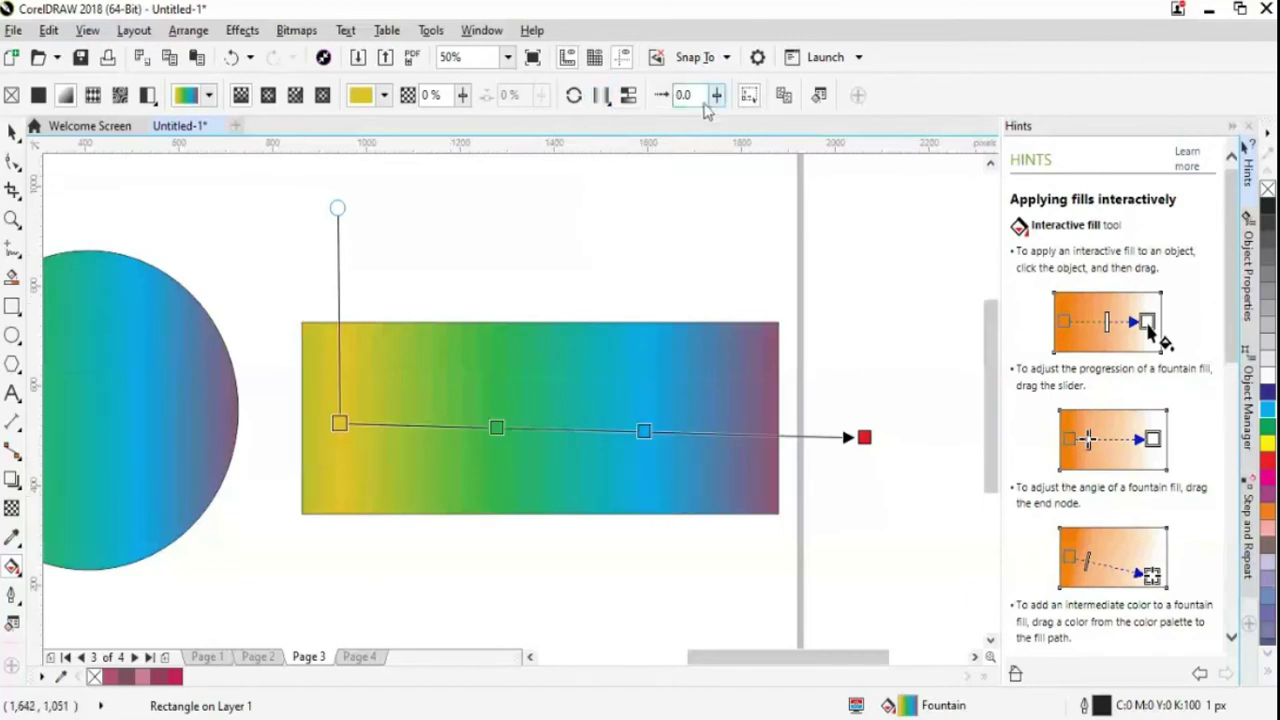
pyautogui.click(496, 428)
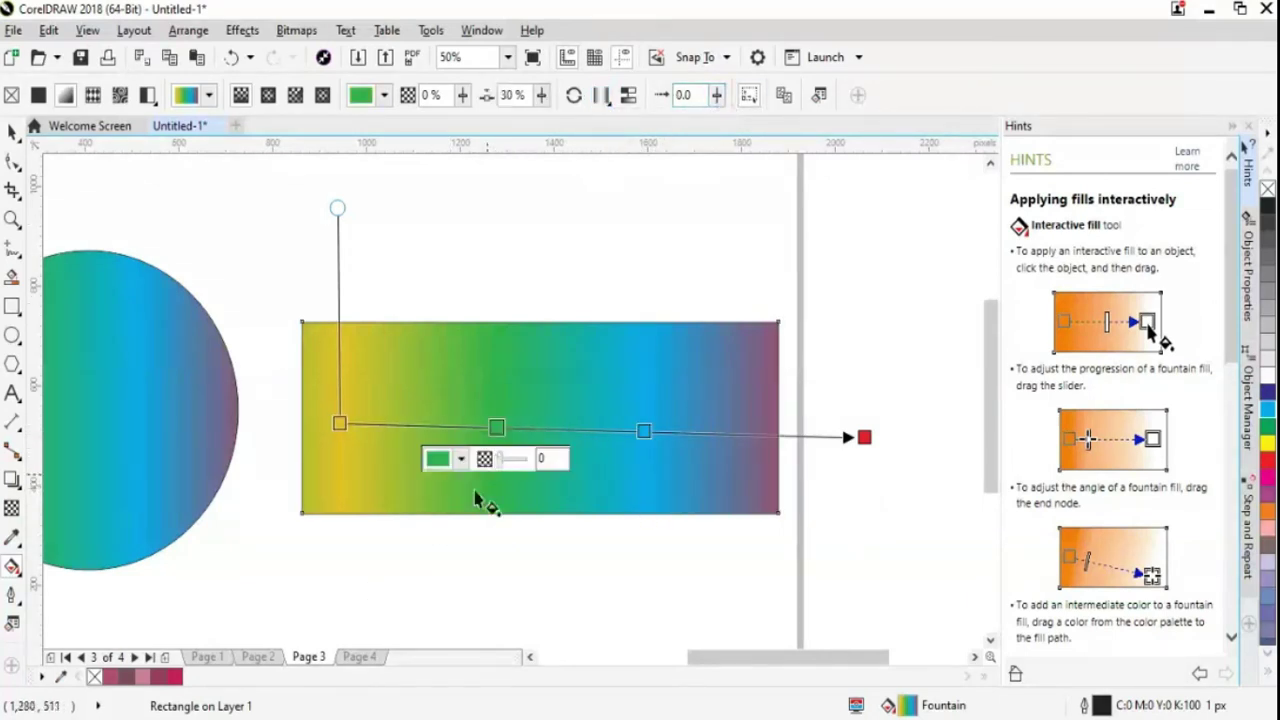
# Set the acceleration of the rectangle's fountain fill to 87
pyautogui.click(718, 105)
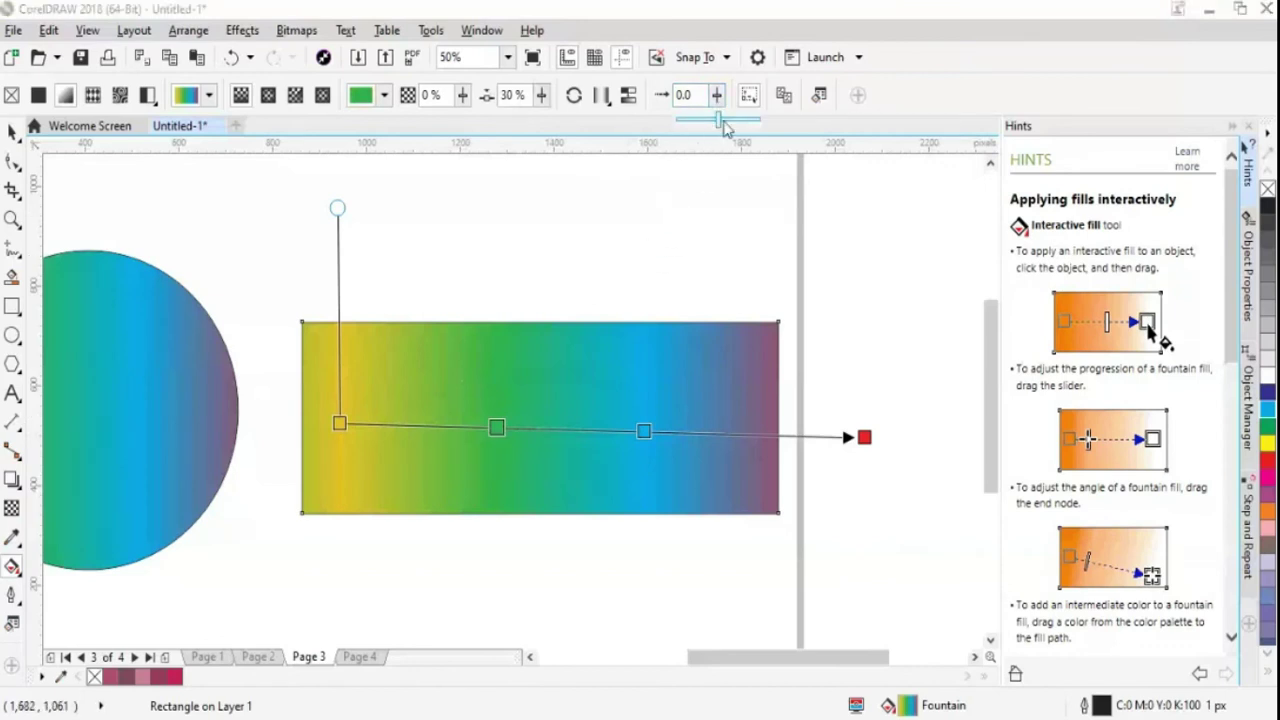
pyautogui.scroll(1, 590, 585)
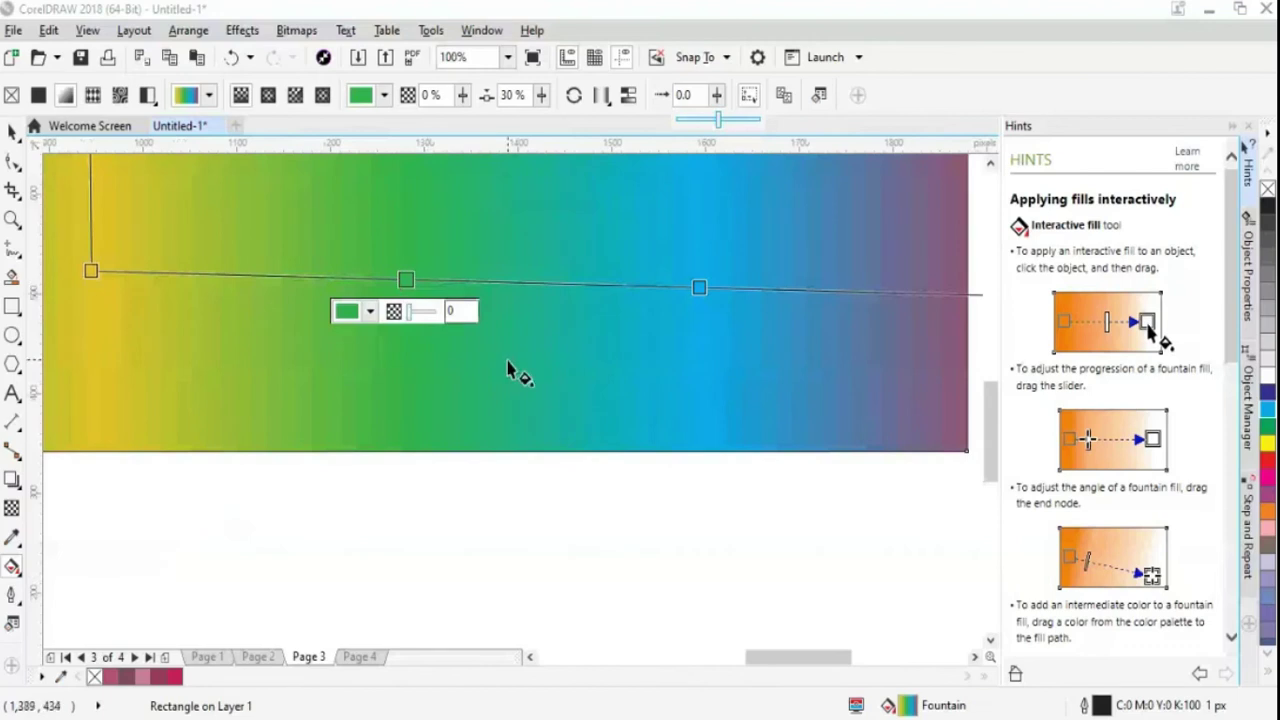
pyautogui.scroll(1, 510, 370)
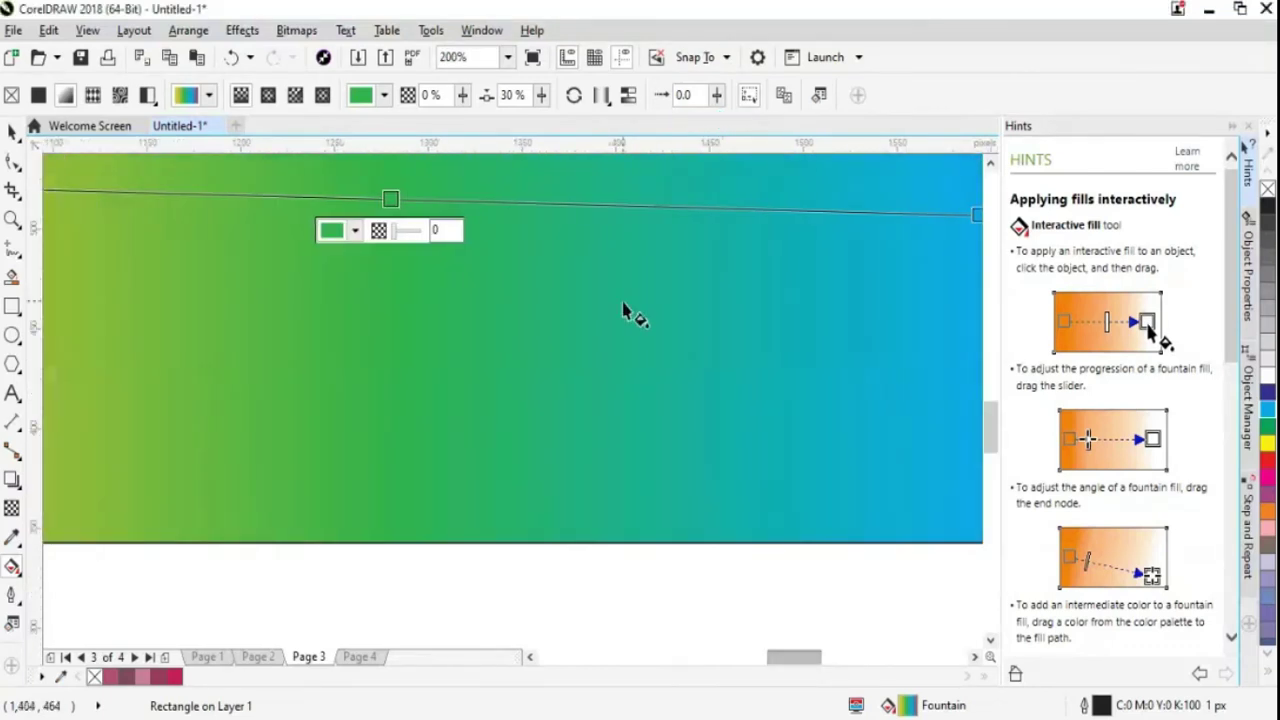
pyautogui.click(716, 95)
pyautogui.moveTo(726, 123); pyautogui.dragTo(750, 128)
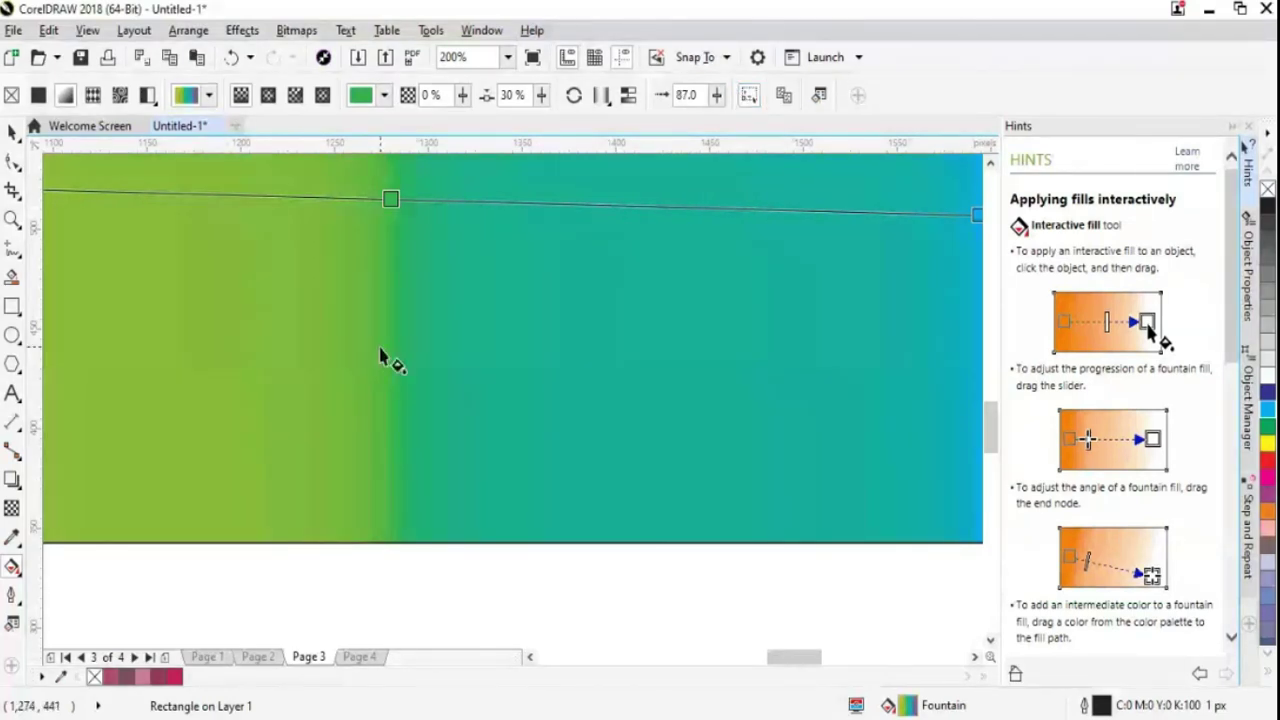
# Inspect the color transitions around the green and blue nodes and switch the rectangle's fountain fill to Repeat
pyautogui.scroll(3, 511, 477)
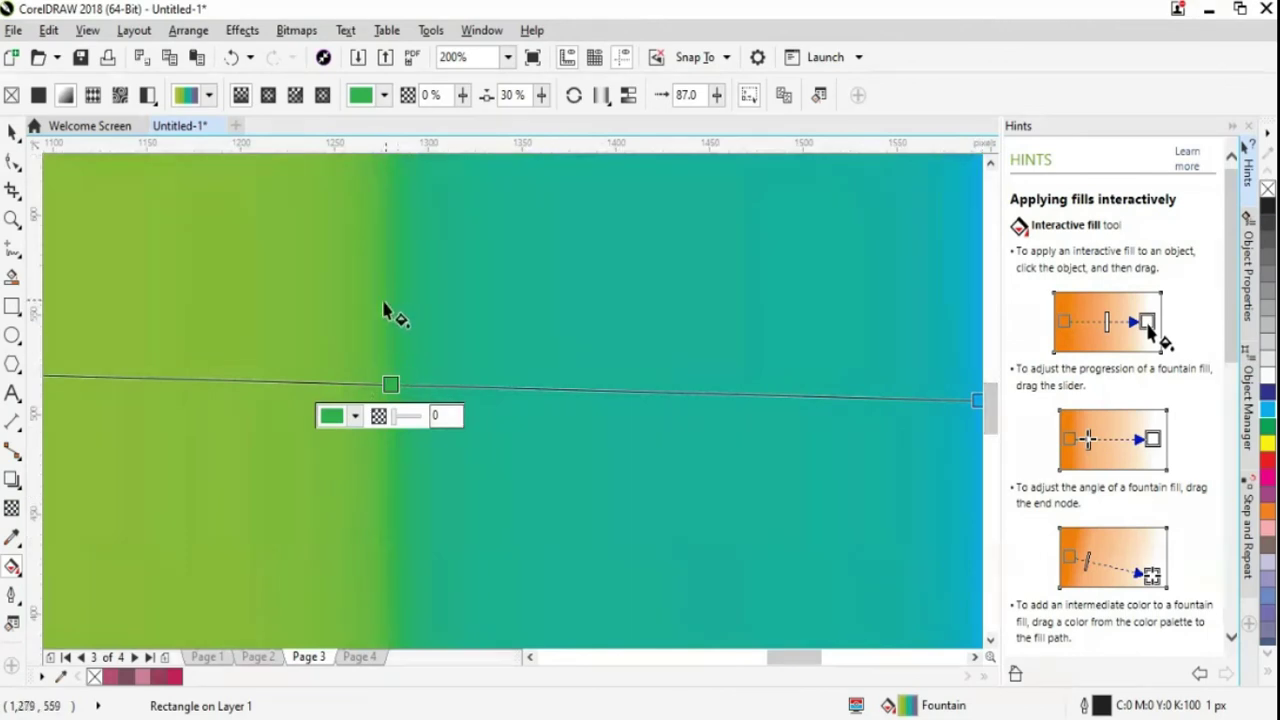
pyautogui.click(346, 528)
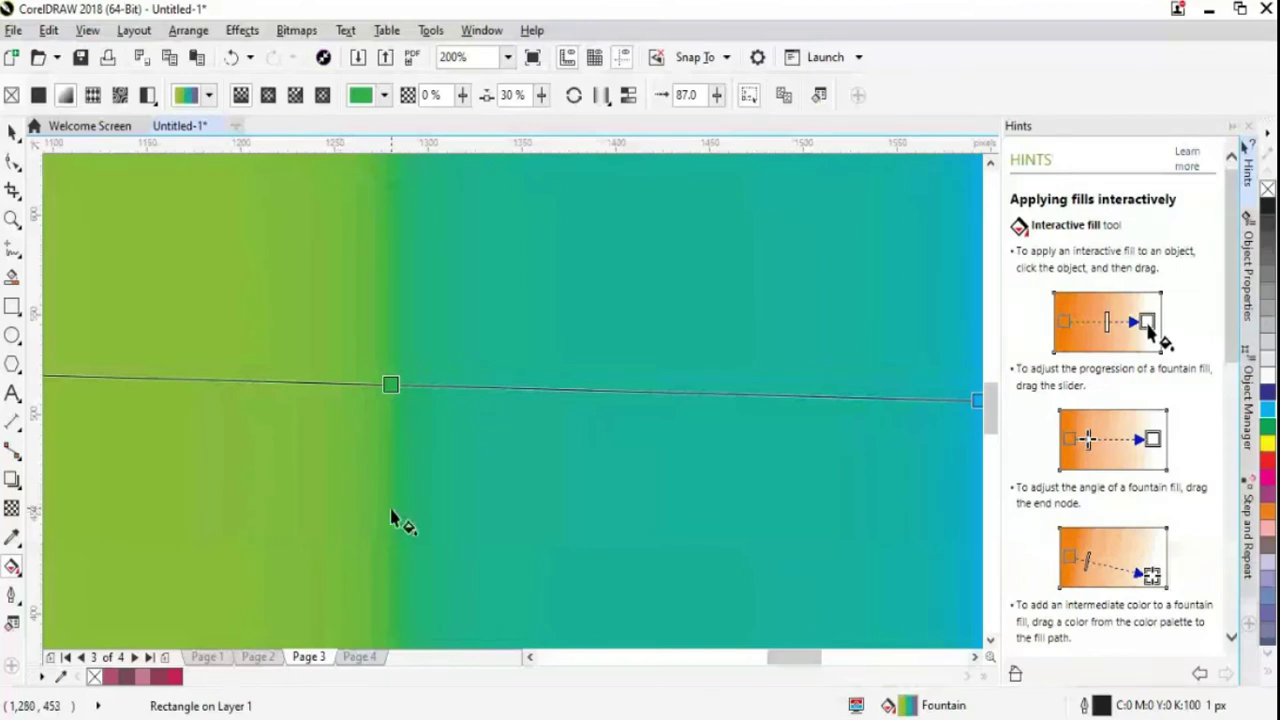
pyautogui.scroll(-2, 390, 520)
pyautogui.moveTo(790, 657); pyautogui.dragTo(800, 657)
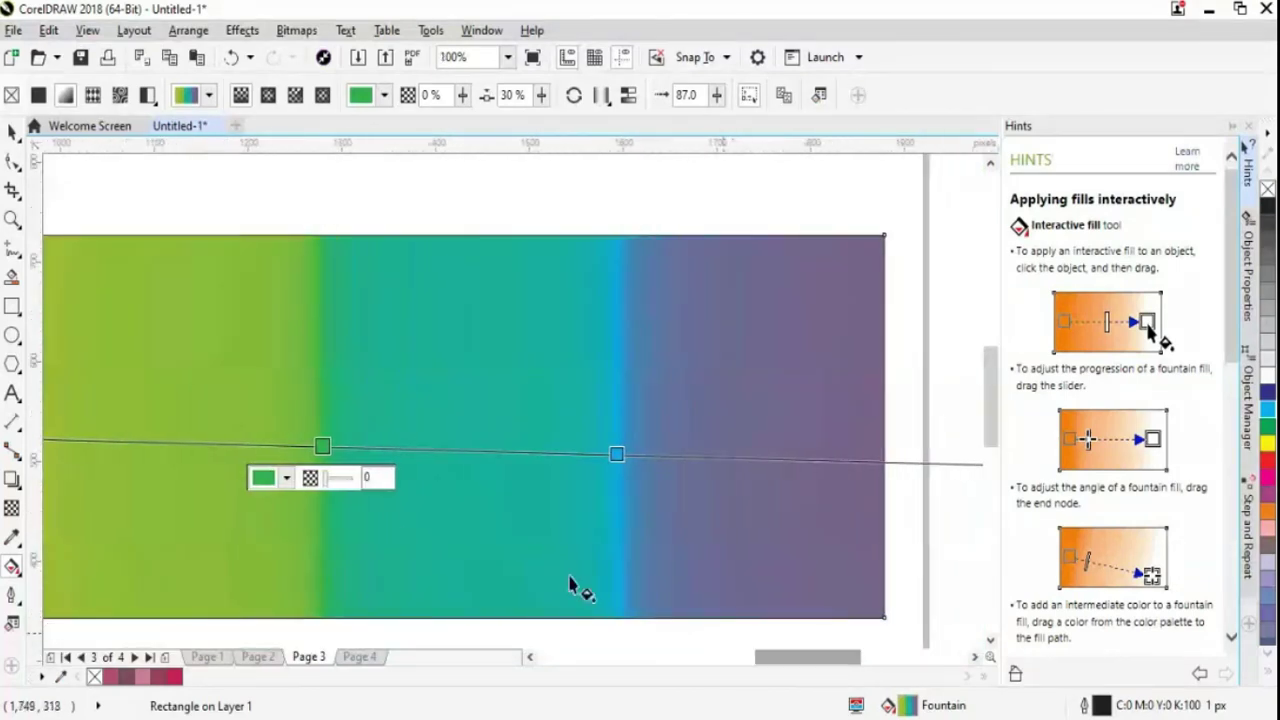
pyautogui.click(414, 506)
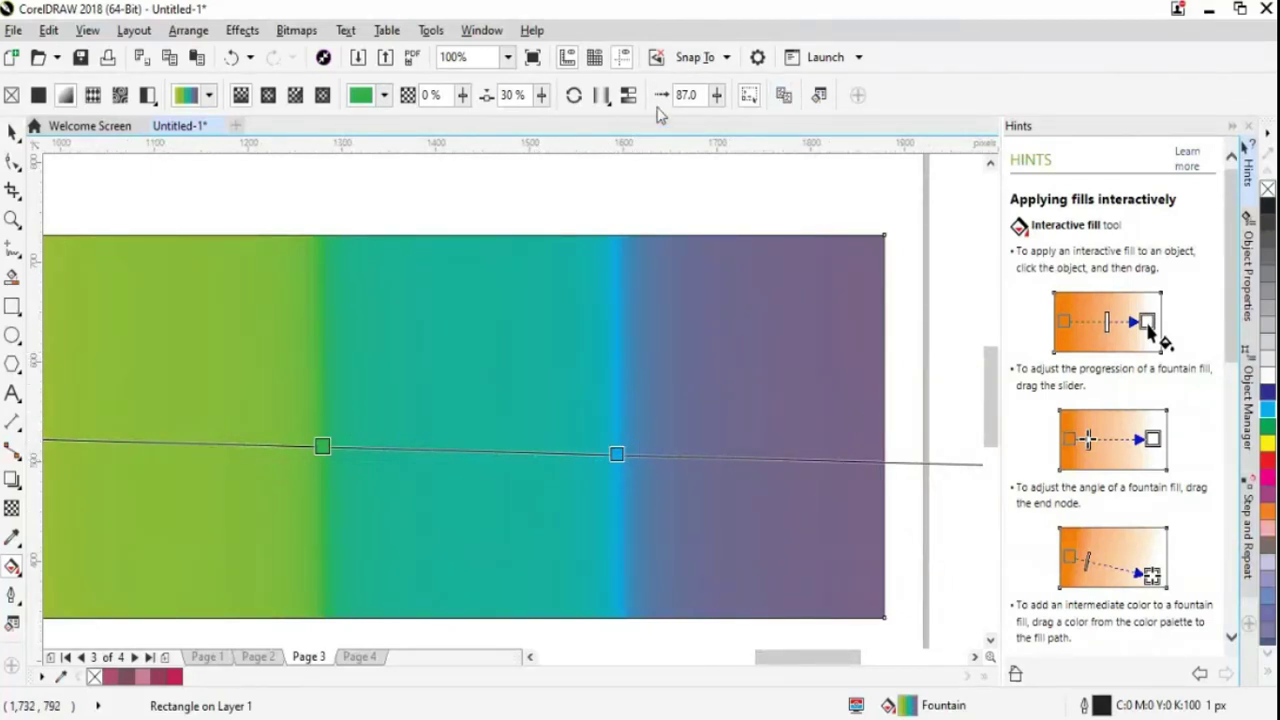
pyautogui.click(601, 95)
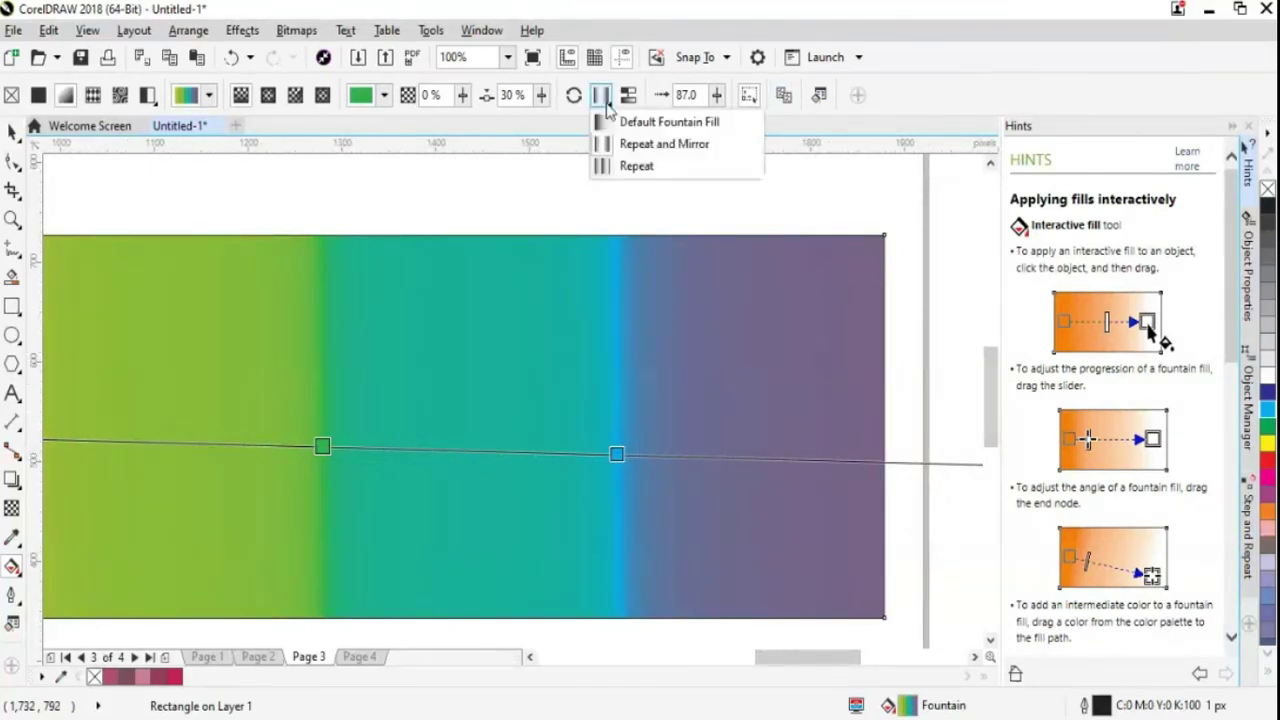
pyautogui.click(626, 168)
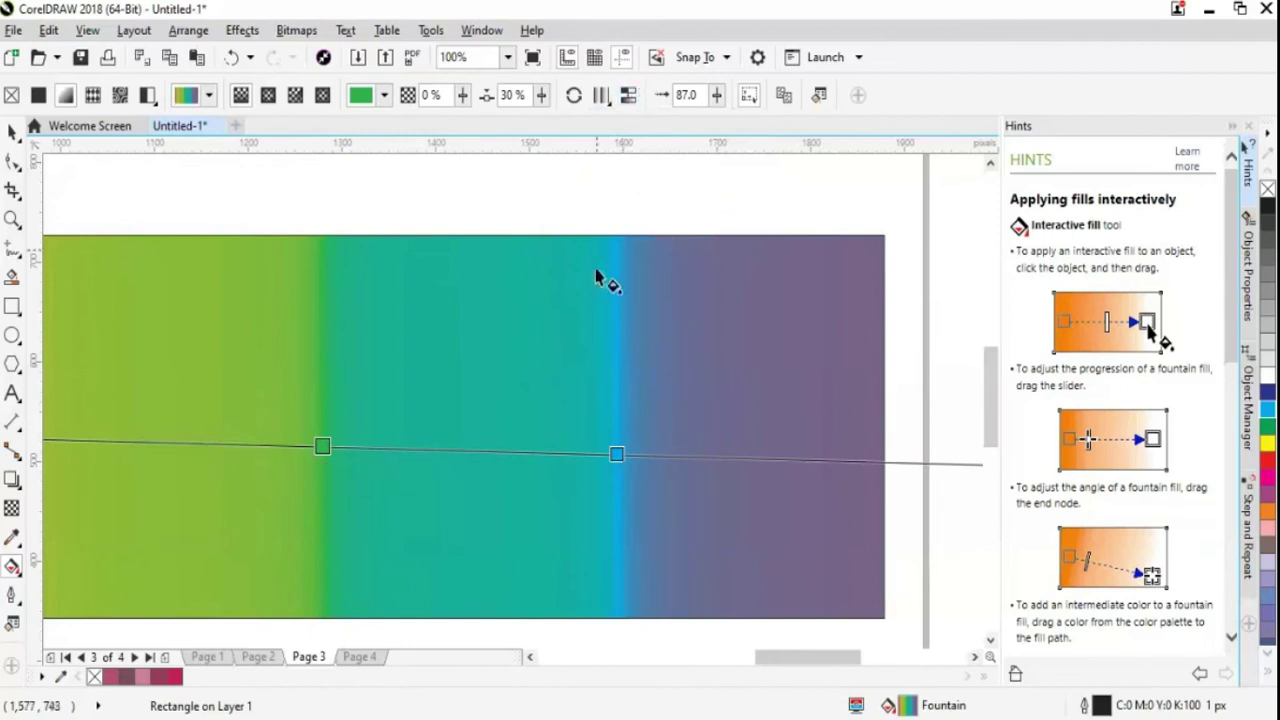
# Shorten the fill path by moving the red end node inside the rectangle and the yellow start node farther right
pyautogui.press('F3')
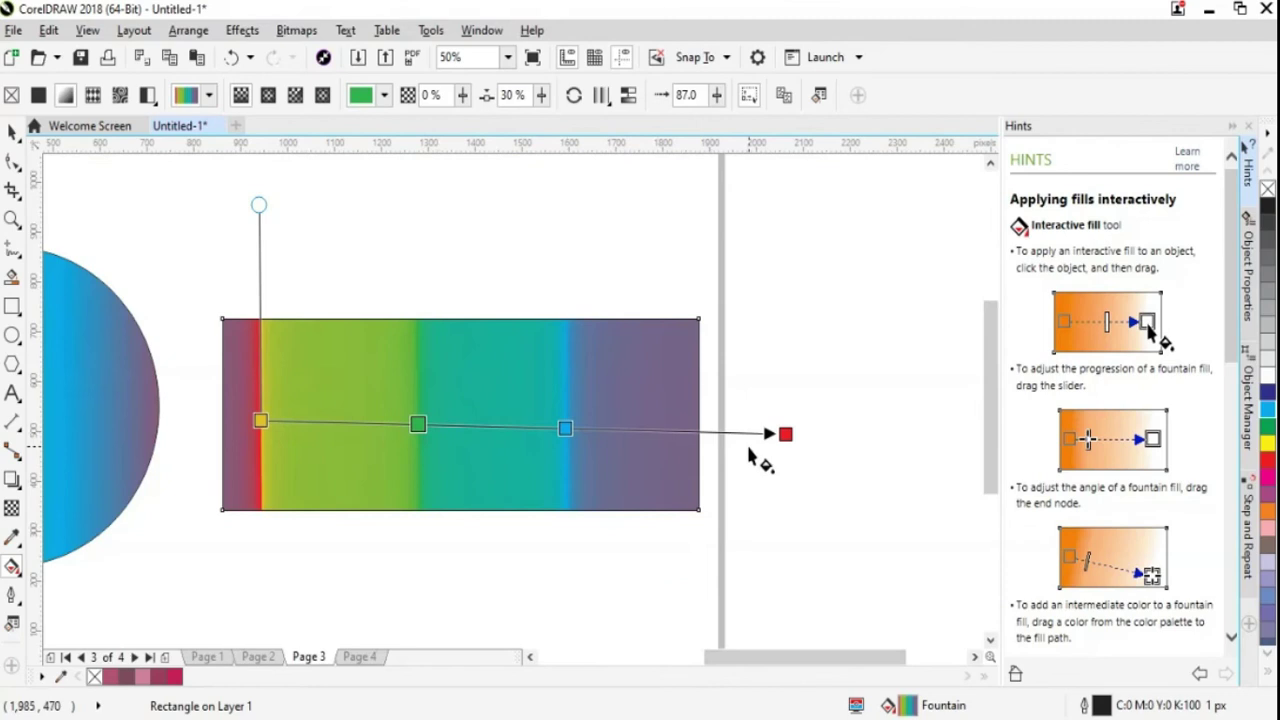
pyautogui.moveTo(785, 434); pyautogui.dragTo(683, 428)
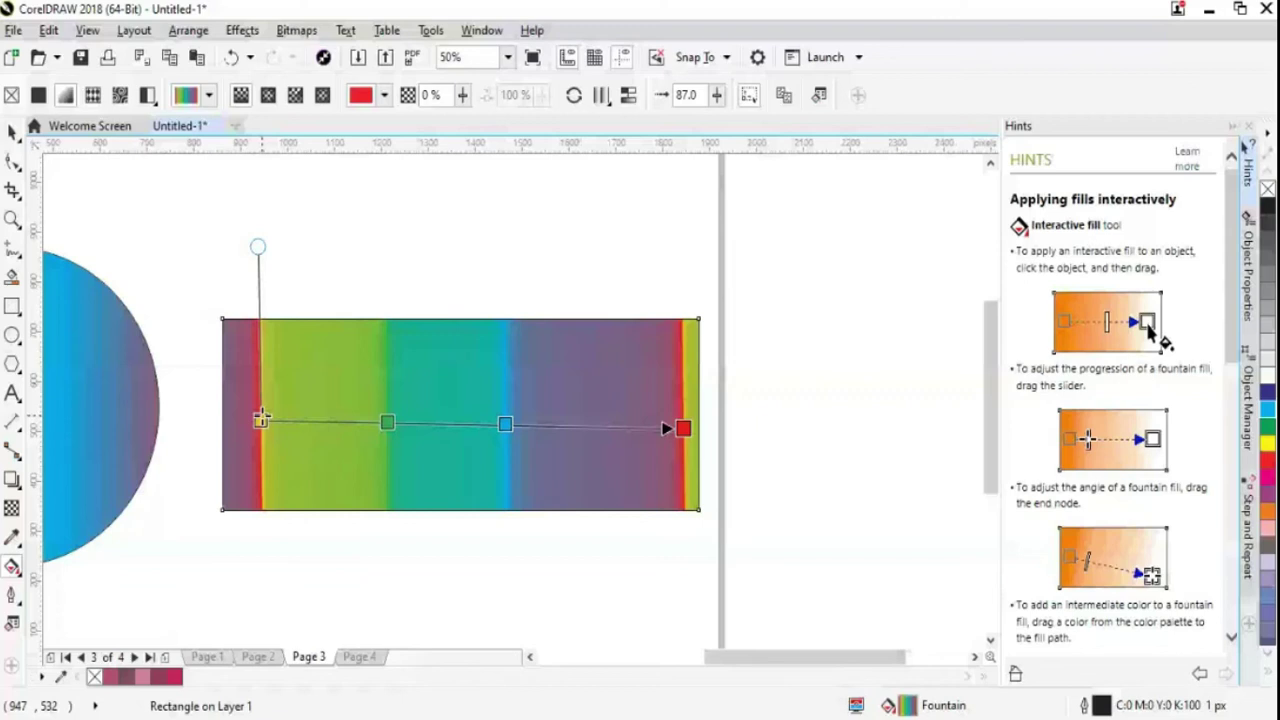
pyautogui.moveTo(260, 419); pyautogui.dragTo(319, 425)
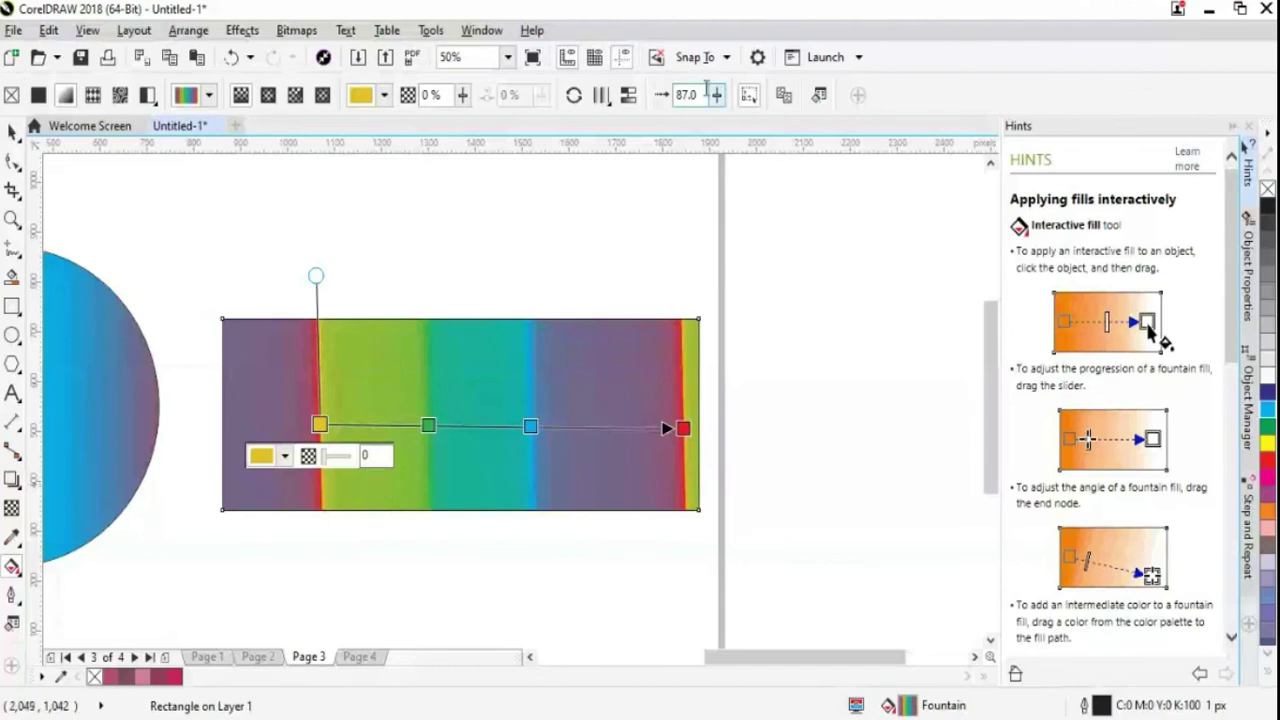
# Try accelerations of -100 and -69 on the rectangle's repeating fountain fill, and reset the acceleration to 0
pyautogui.moveTo(713, 120); pyautogui.dragTo(660, 143)
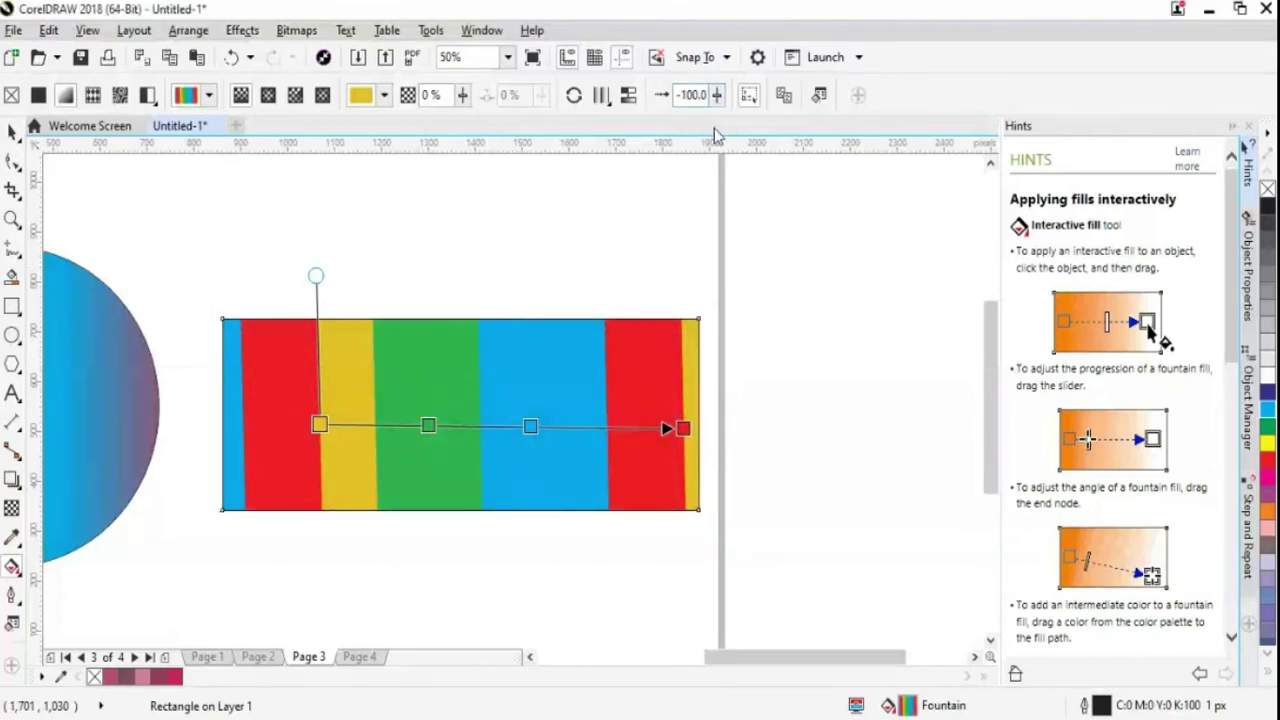
pyautogui.click(717, 95)
pyautogui.moveTo(717, 118); pyautogui.dragTo(672, 100)
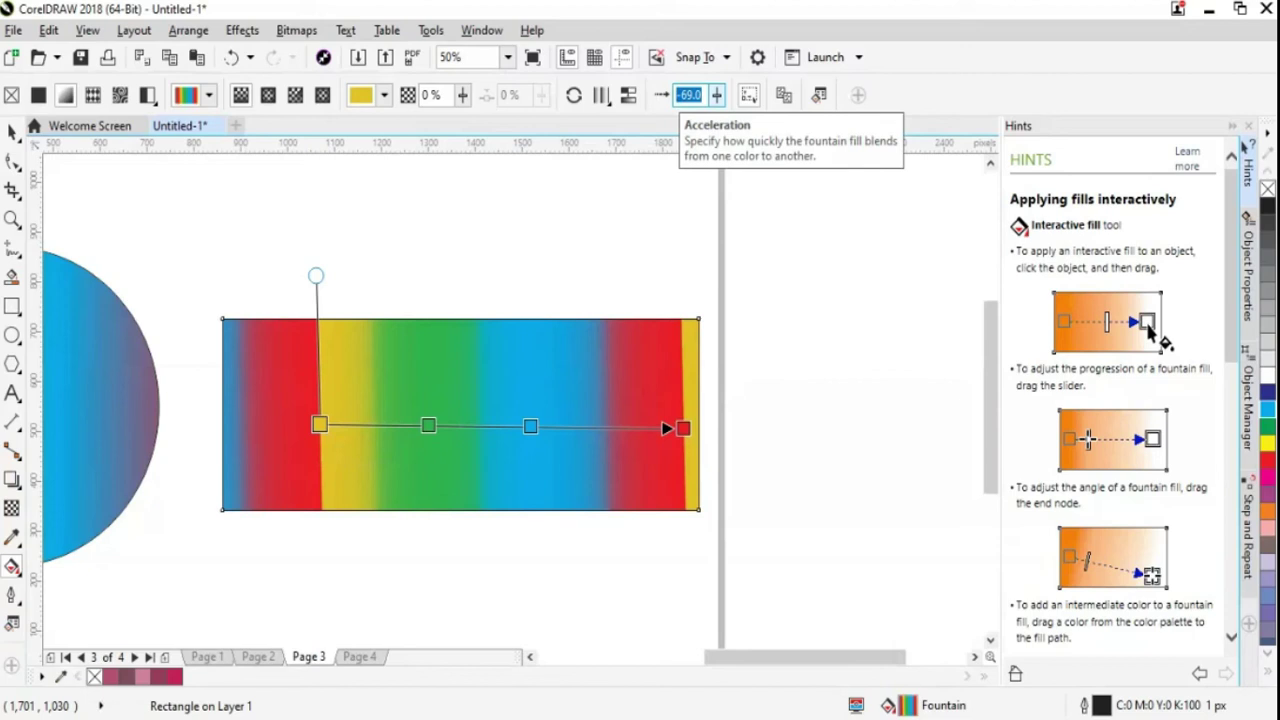
pyautogui.write('0')
pyautogui.press('Return')
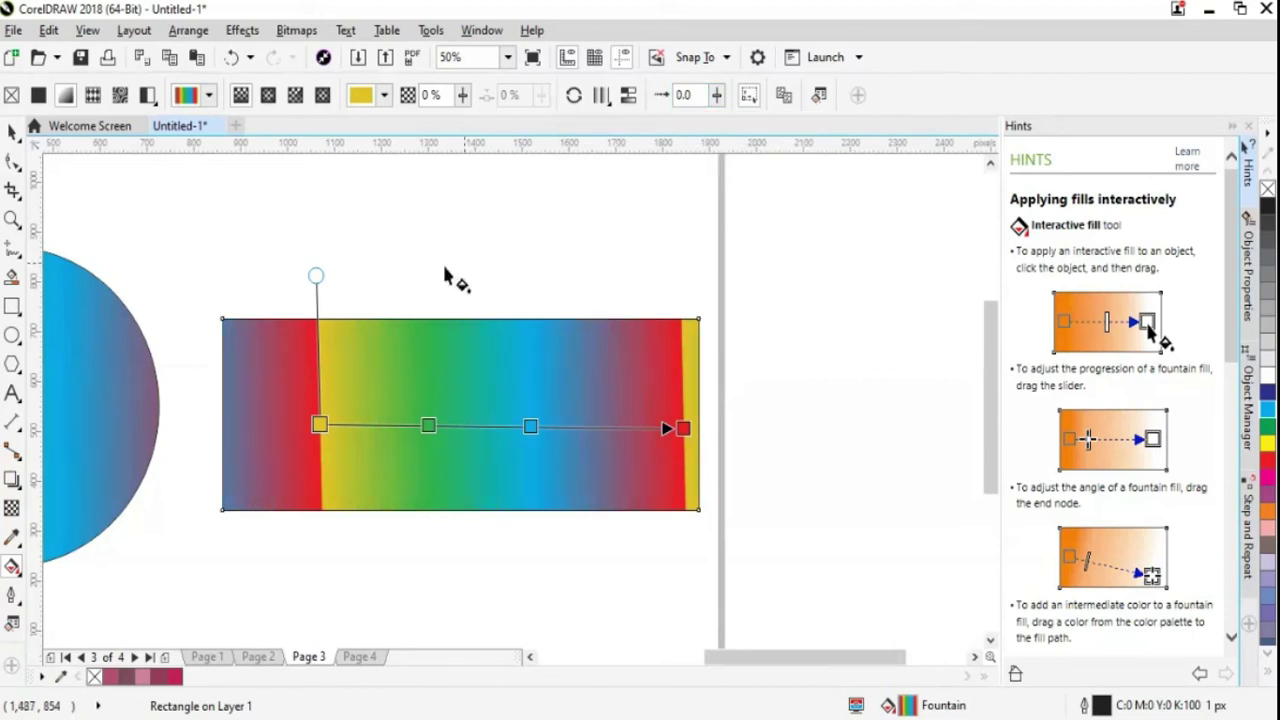
# Stretch the repeating fill path past the rectangle's right edge, and shorten it to run from just outside the left edge to the rectangle's first third
pyautogui.moveTo(683, 428); pyautogui.dragTo(797, 433)
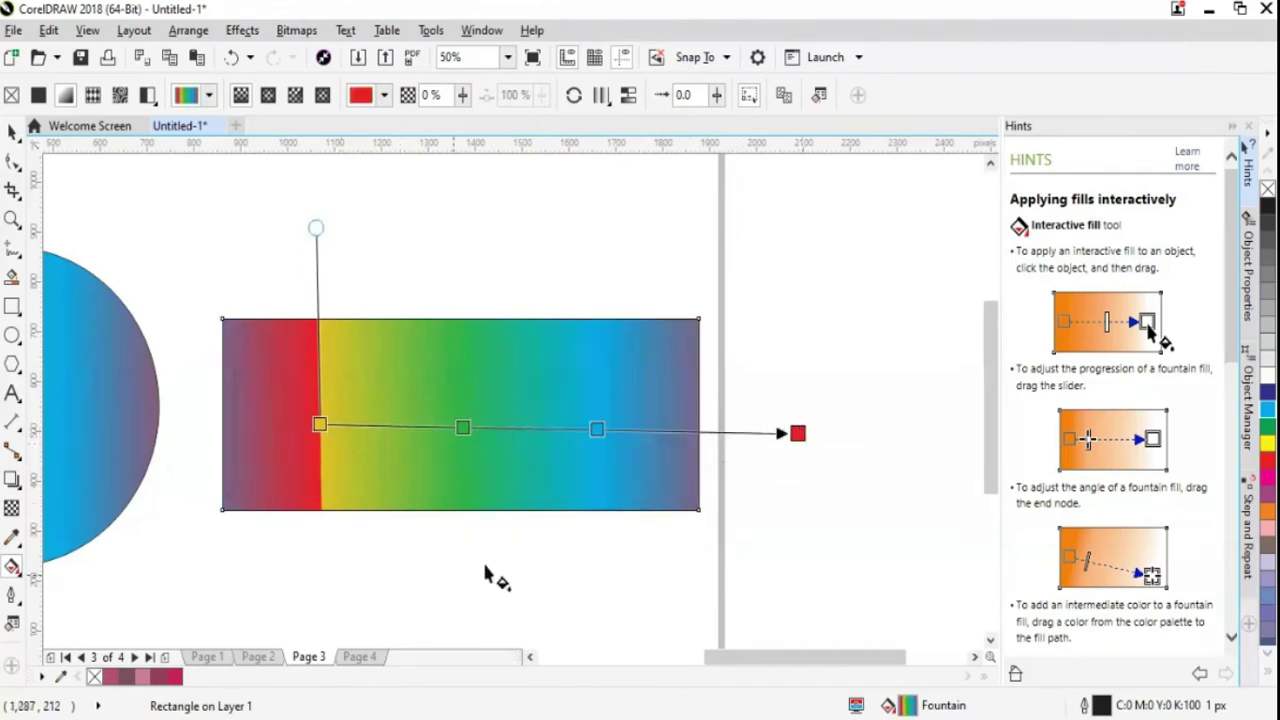
pyautogui.moveTo(797, 433); pyautogui.dragTo(858, 437)
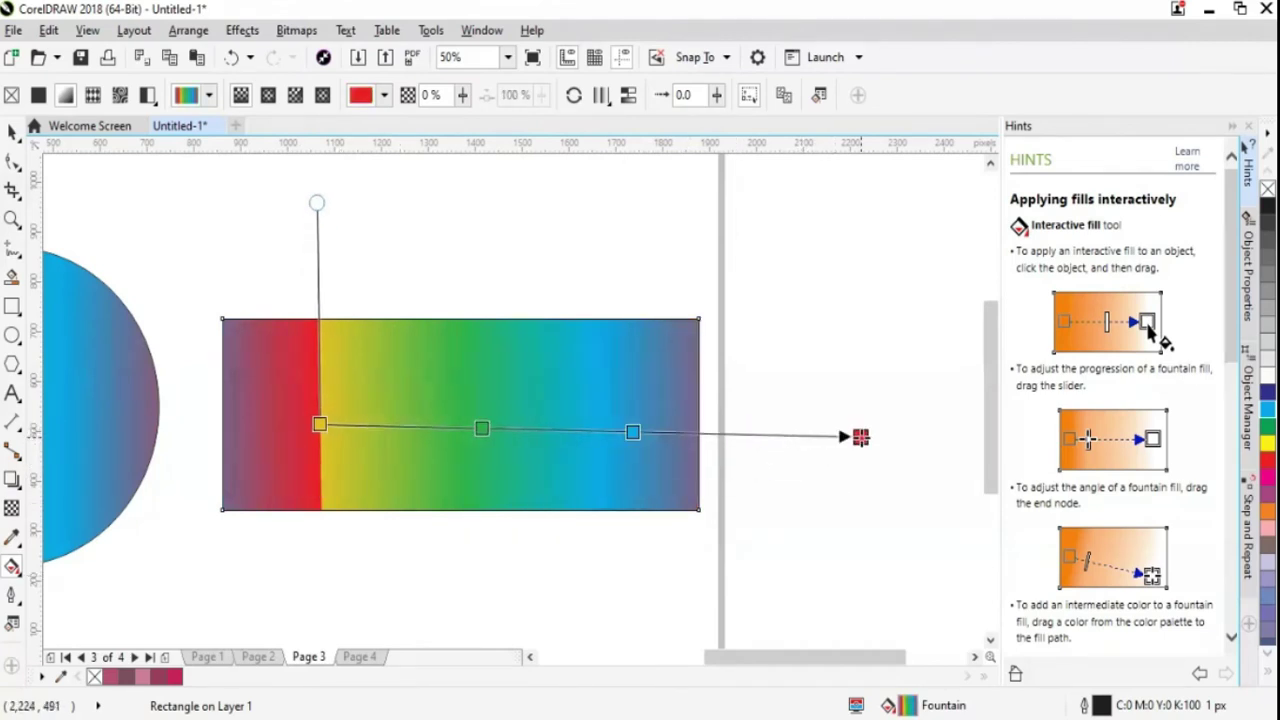
pyautogui.moveTo(319, 425); pyautogui.dragTo(207, 441)
pyautogui.moveTo(860, 437); pyautogui.dragTo(367, 447)
pyautogui.click(332, 445)
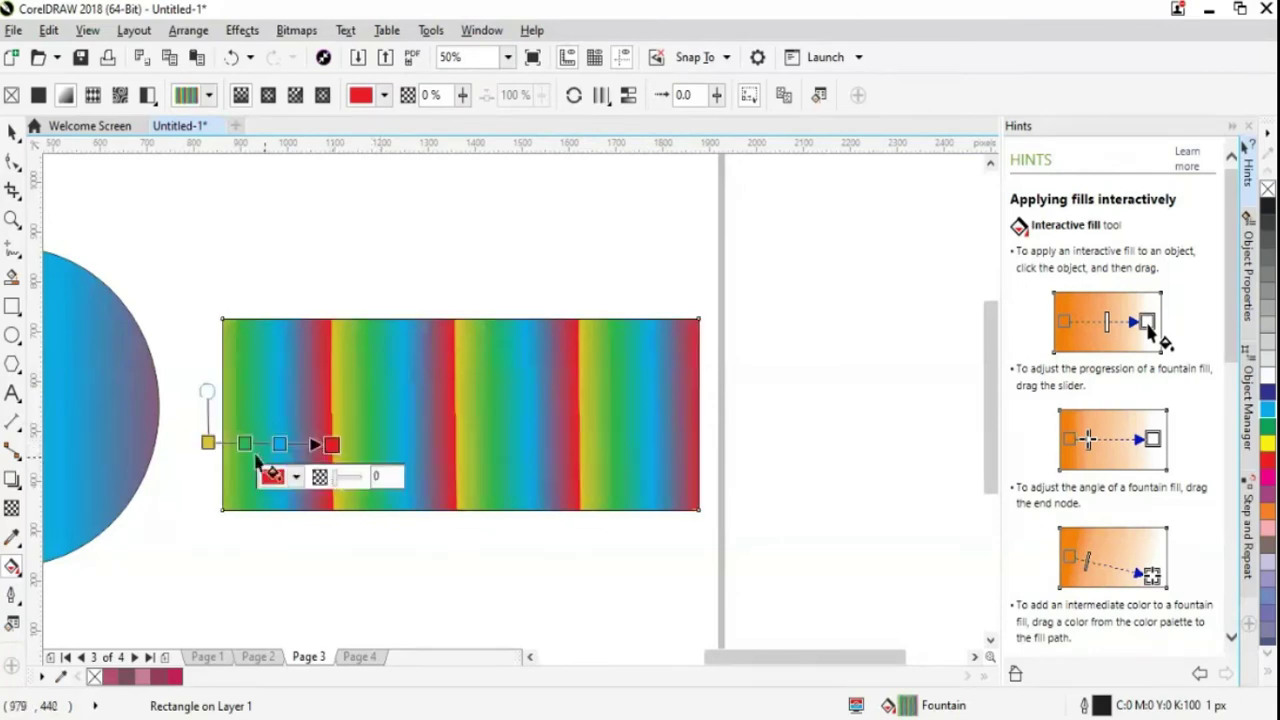
pyautogui.moveTo(332, 445); pyautogui.dragTo(380, 450)
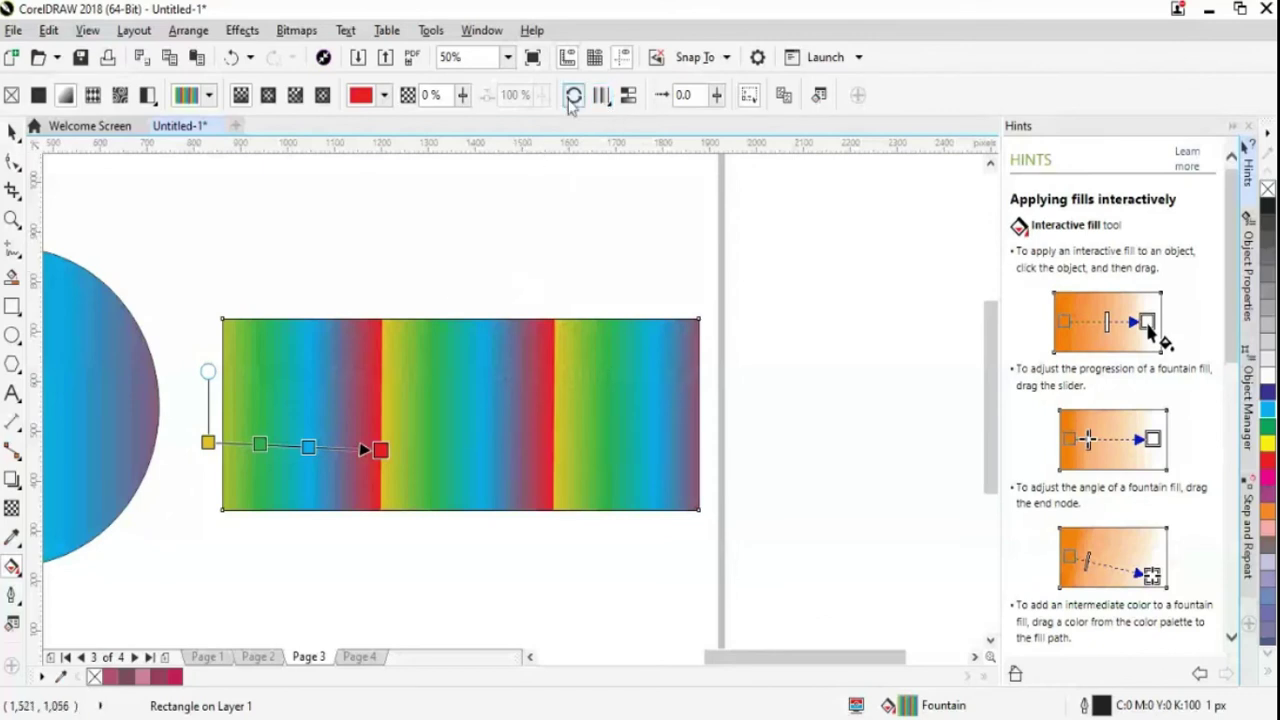
# Set the rectangle's fountain fill to Repeat and Mirror, try a shorter fill path, and extend the red end node just past the right edge
pyautogui.click(600, 97)
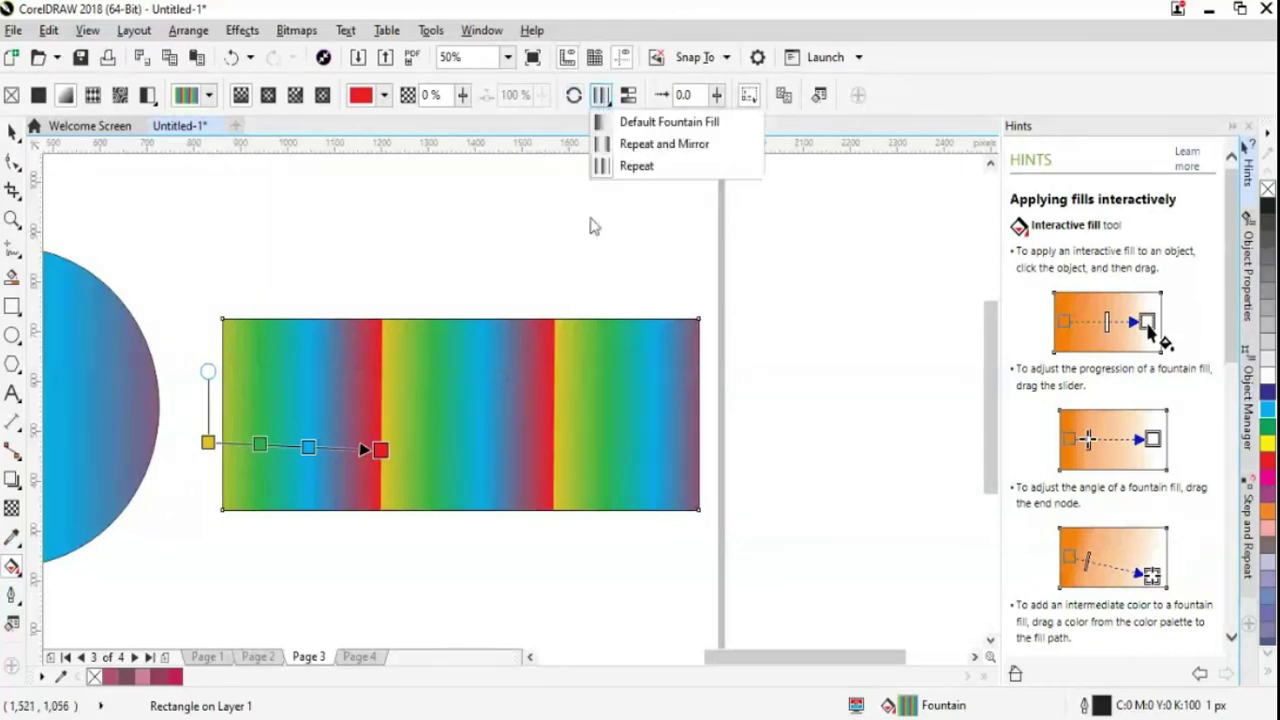
pyautogui.click(640, 145)
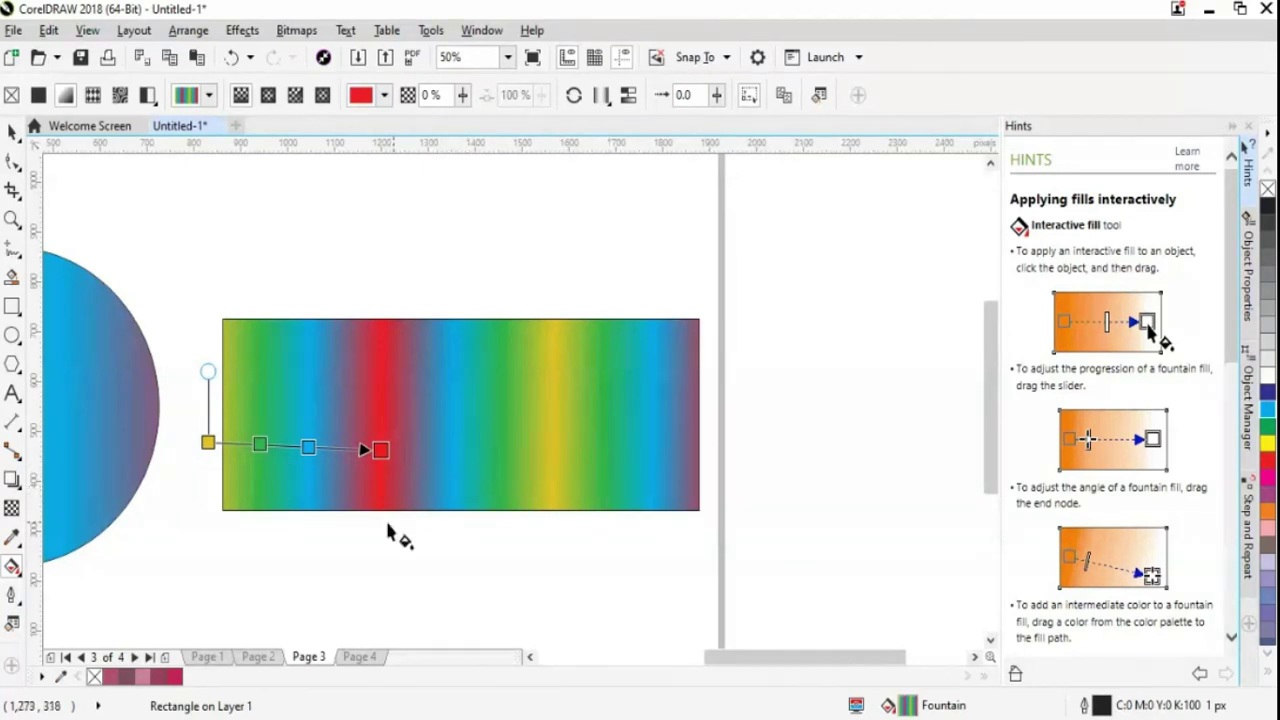
pyautogui.moveTo(380, 450); pyautogui.dragTo(307, 444)
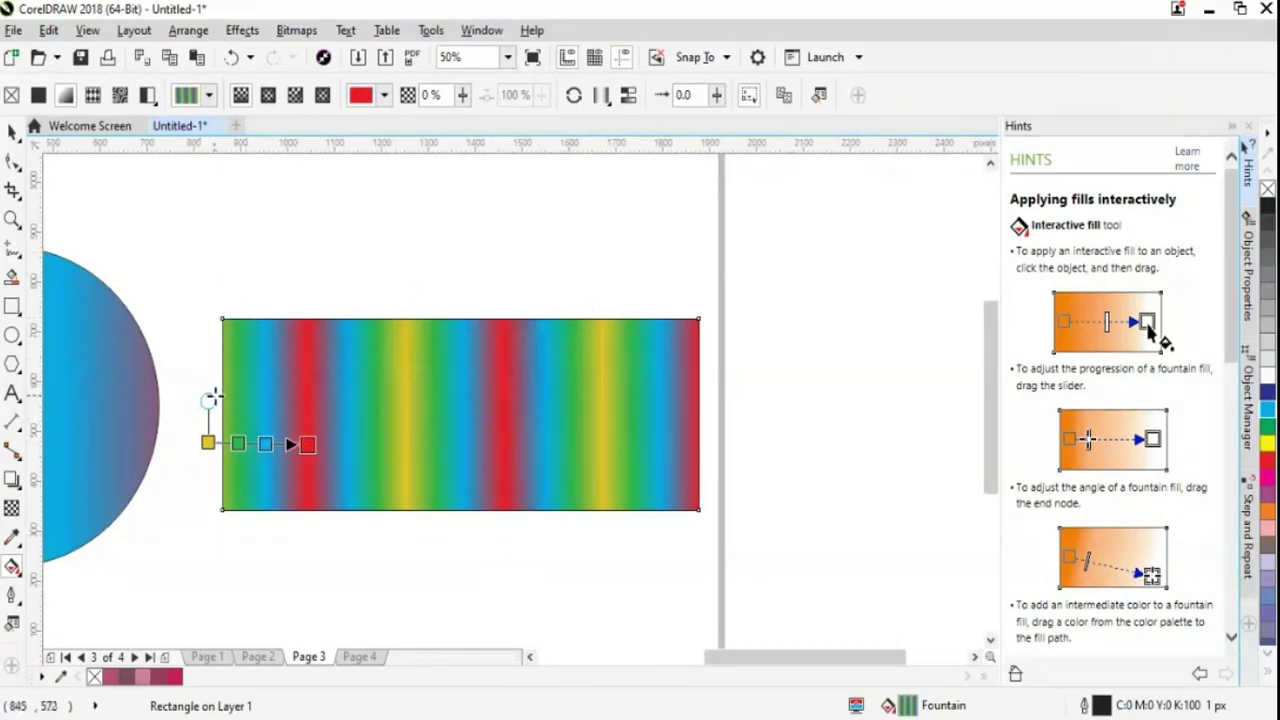
pyautogui.moveTo(307, 444); pyautogui.dragTo(715, 451)
pyautogui.moveTo(204, 234); pyautogui.dragTo(211, 240)
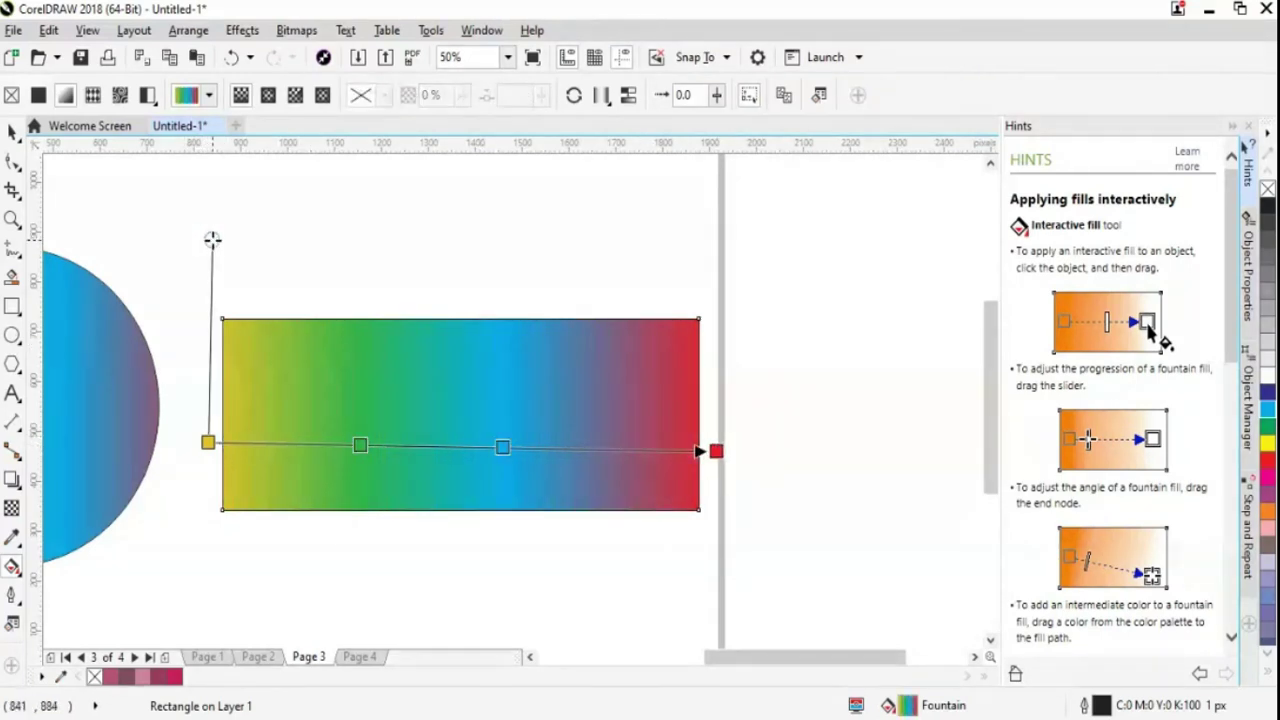
# Toggle free scale and skew for the rectangle's fountain fill and reposition the yellow, blue and red nodes along its path
pyautogui.click(752, 97)
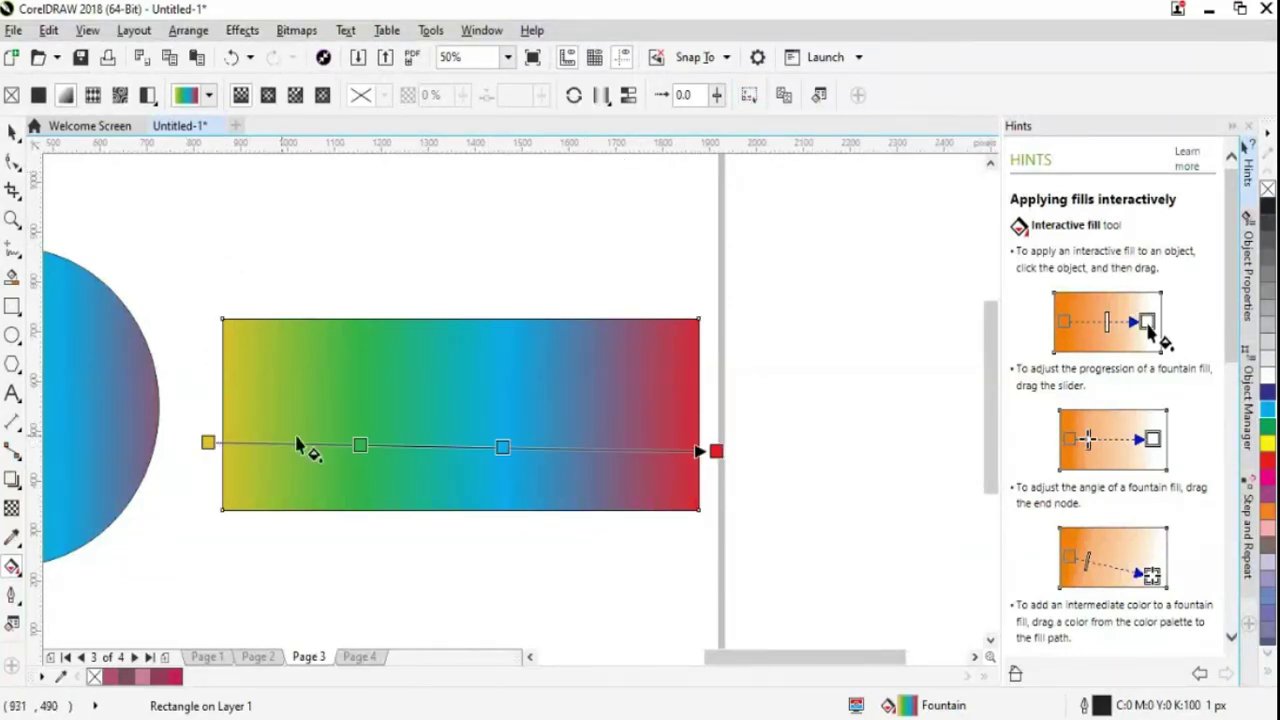
pyautogui.moveTo(207, 442); pyautogui.dragTo(217, 441)
pyautogui.moveTo(507, 449); pyautogui.dragTo(466, 446)
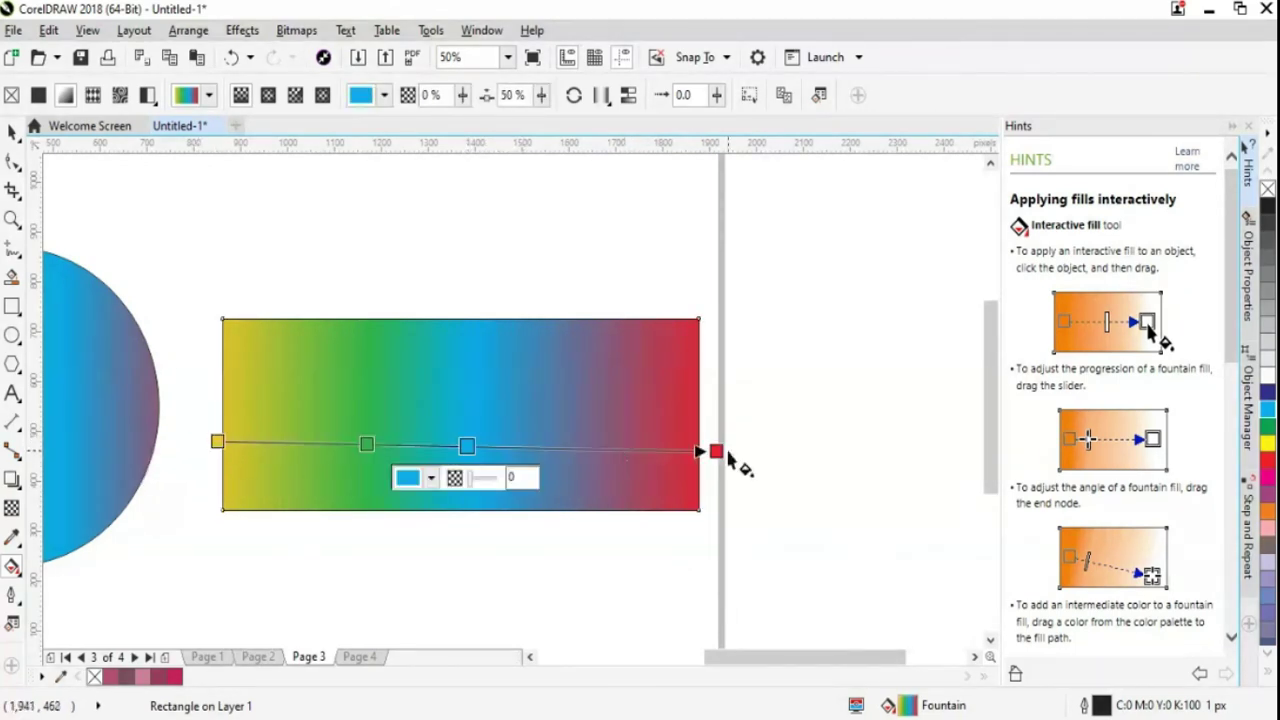
pyautogui.moveTo(716, 450); pyautogui.dragTo(662, 446)
pyautogui.moveTo(217, 442); pyautogui.dragTo(194, 441)
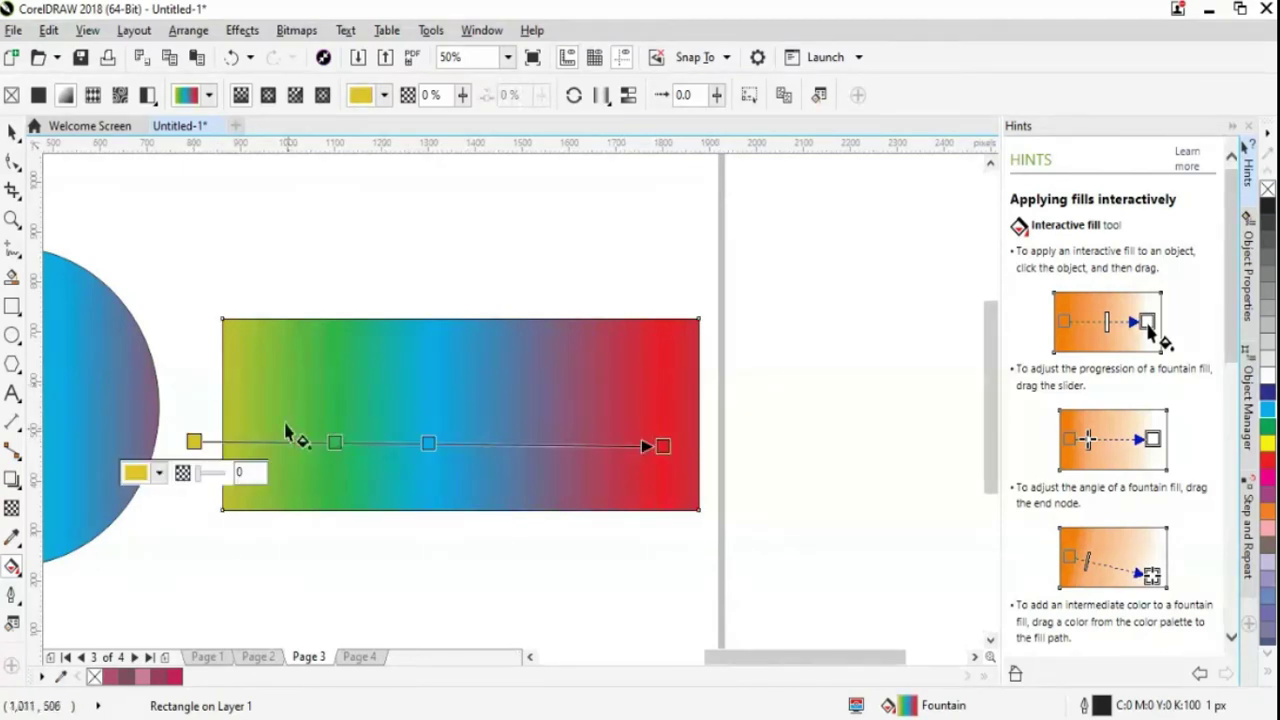
pyautogui.click(750, 97)
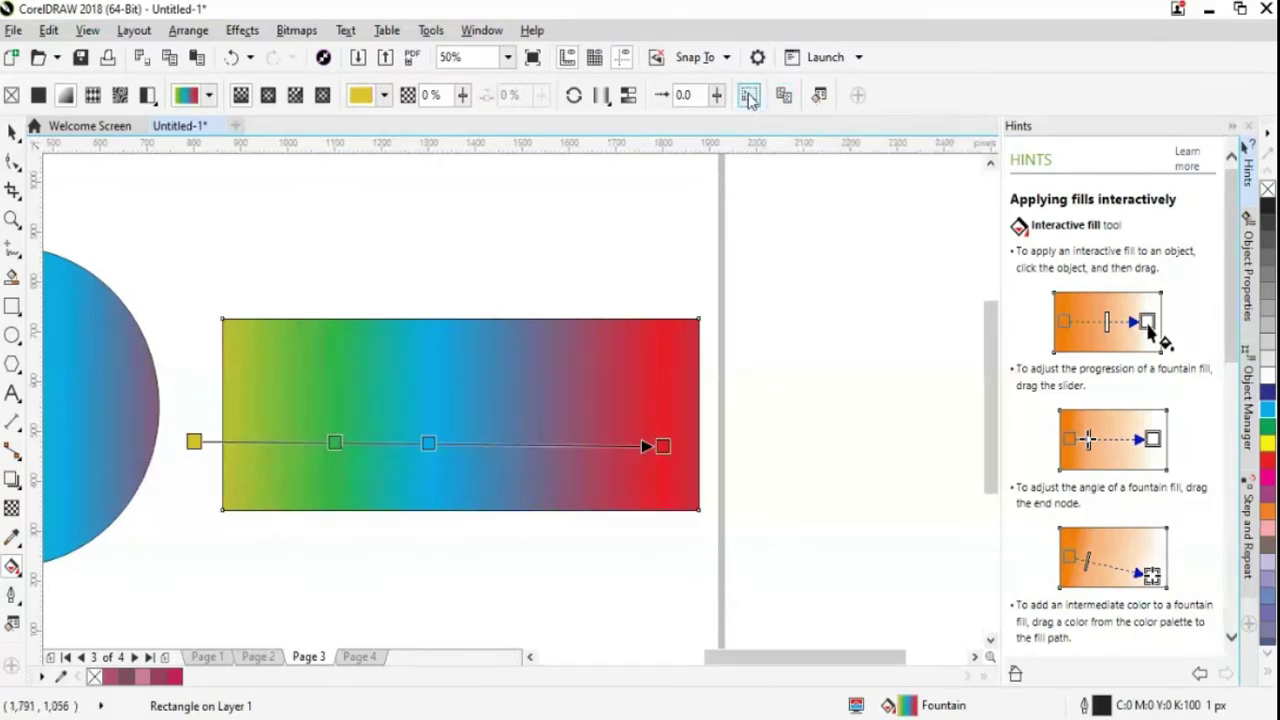
# Reverse the direction of the rectangle's fountain fill four times in a row
pyautogui.click(575, 97)
pyautogui.click(575, 97)
pyautogui.click(575, 97)
pyautogui.click(575, 97)
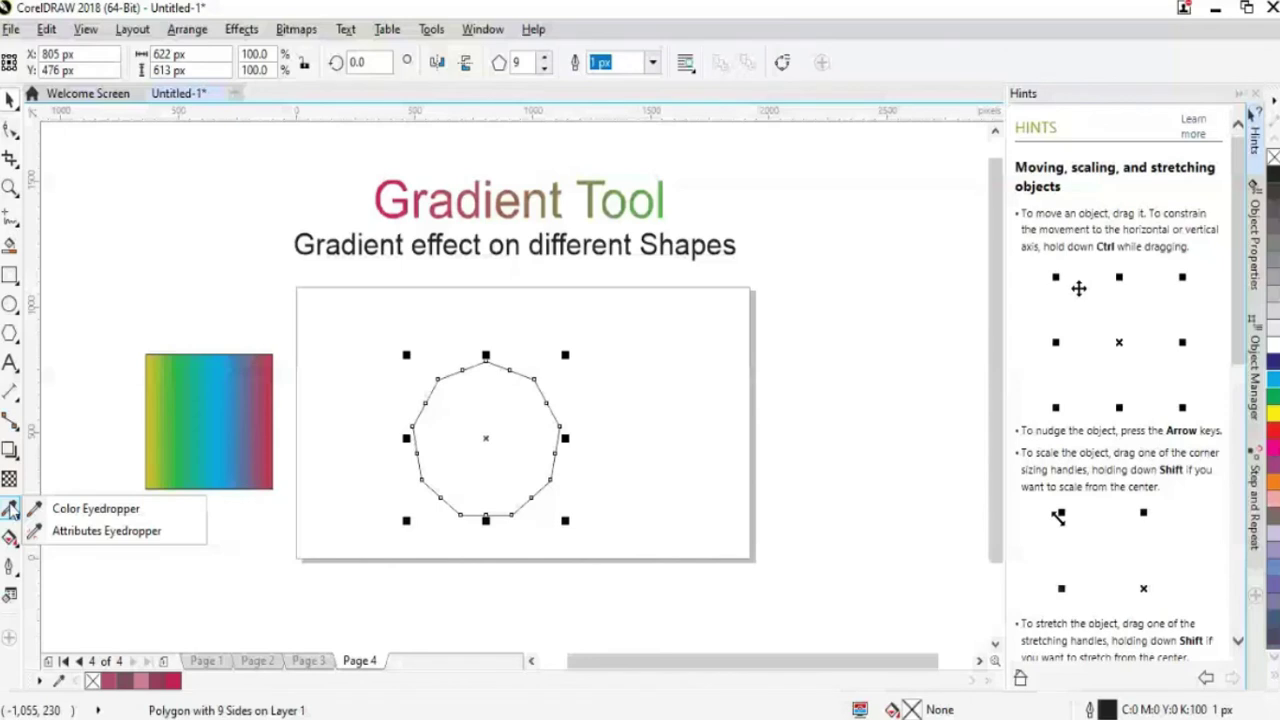
# Sample the blue from the middle of the gradient square on Page 4 with the Color Eyedropper
pyautogui.click(80, 508)
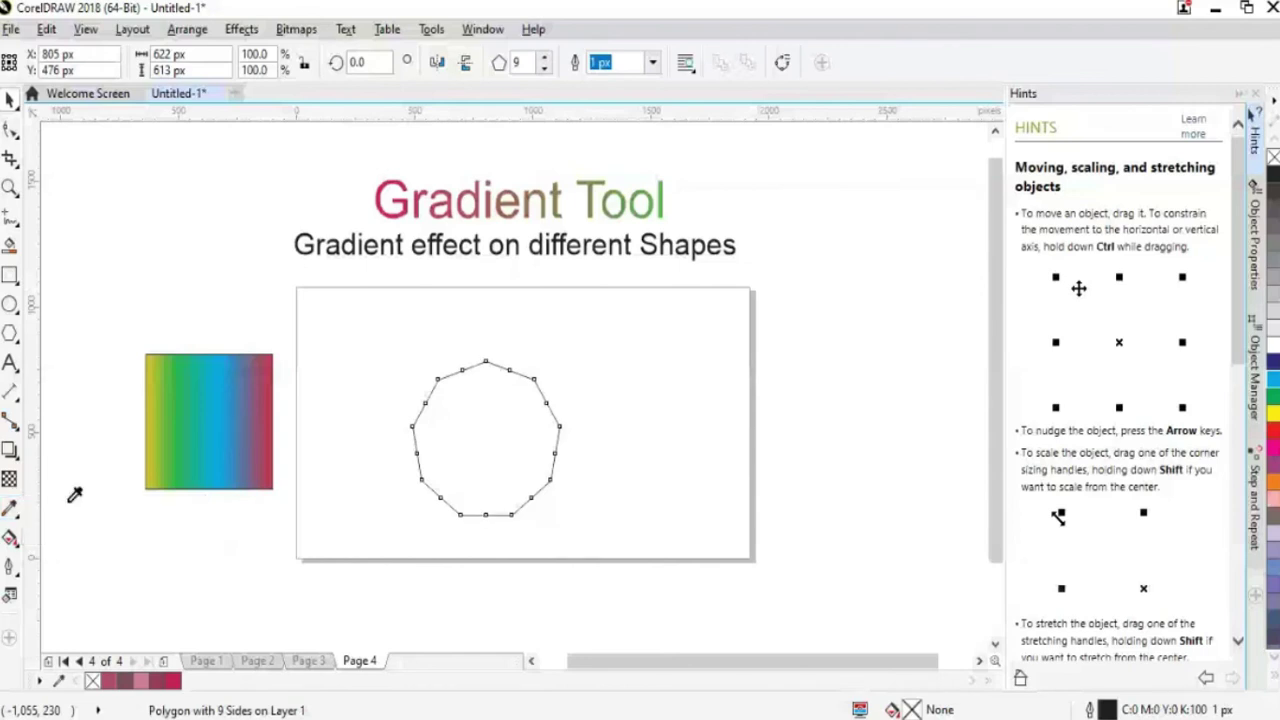
pyautogui.click(210, 415)
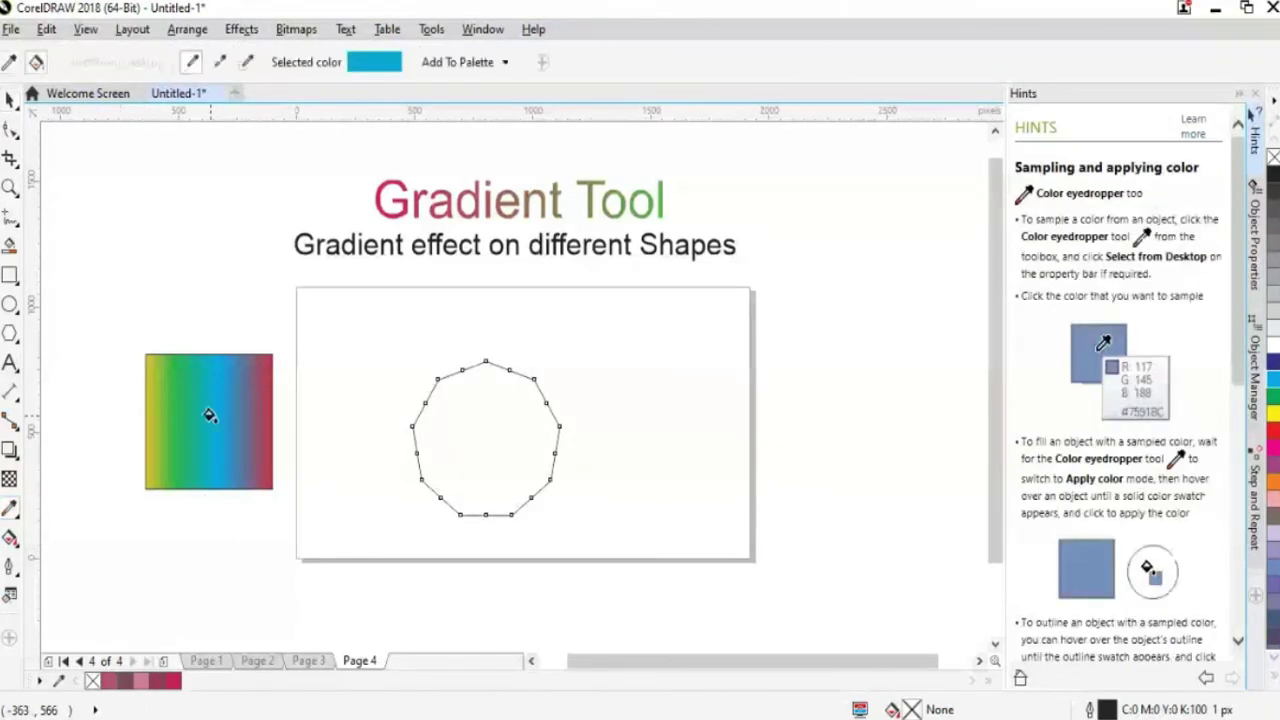
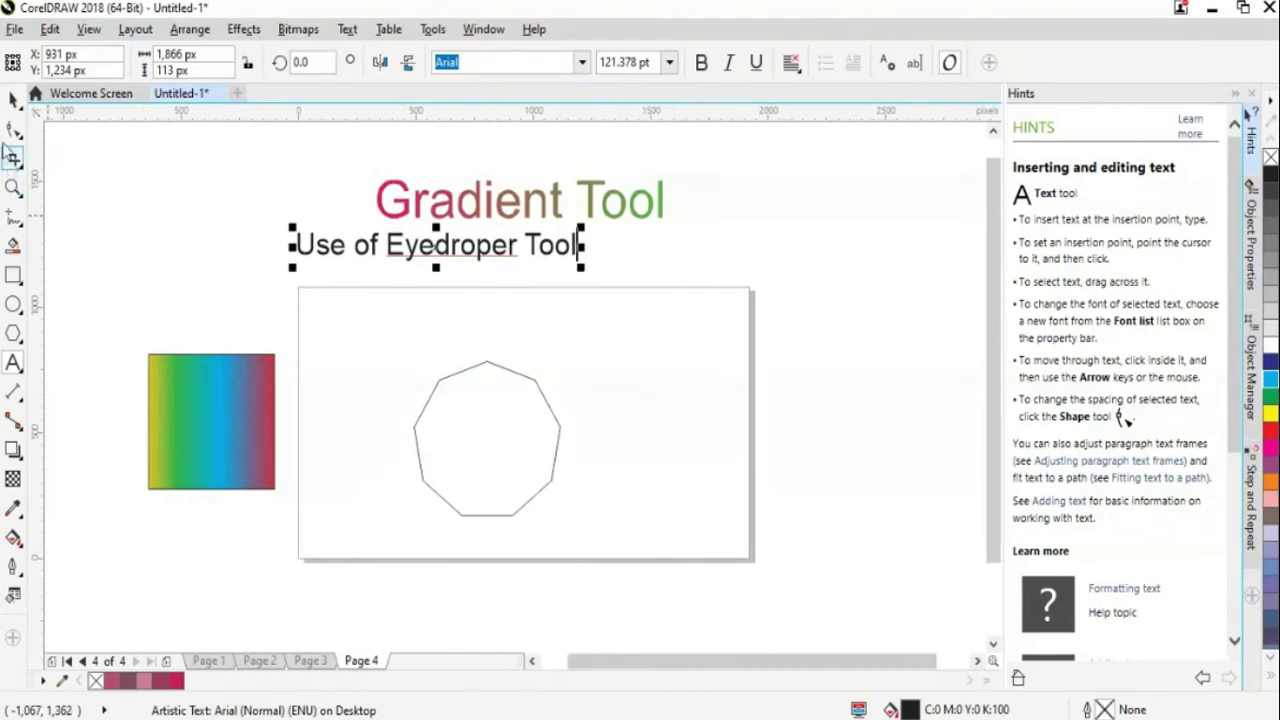
# Move the "Use of Eyedroper Tool" subtitle beneath the "Gradient Tool" heading, aligned near its right end, and deselect it
pyautogui.click(14, 100)
pyautogui.moveTo(490, 271); pyautogui.dragTo(566, 274)
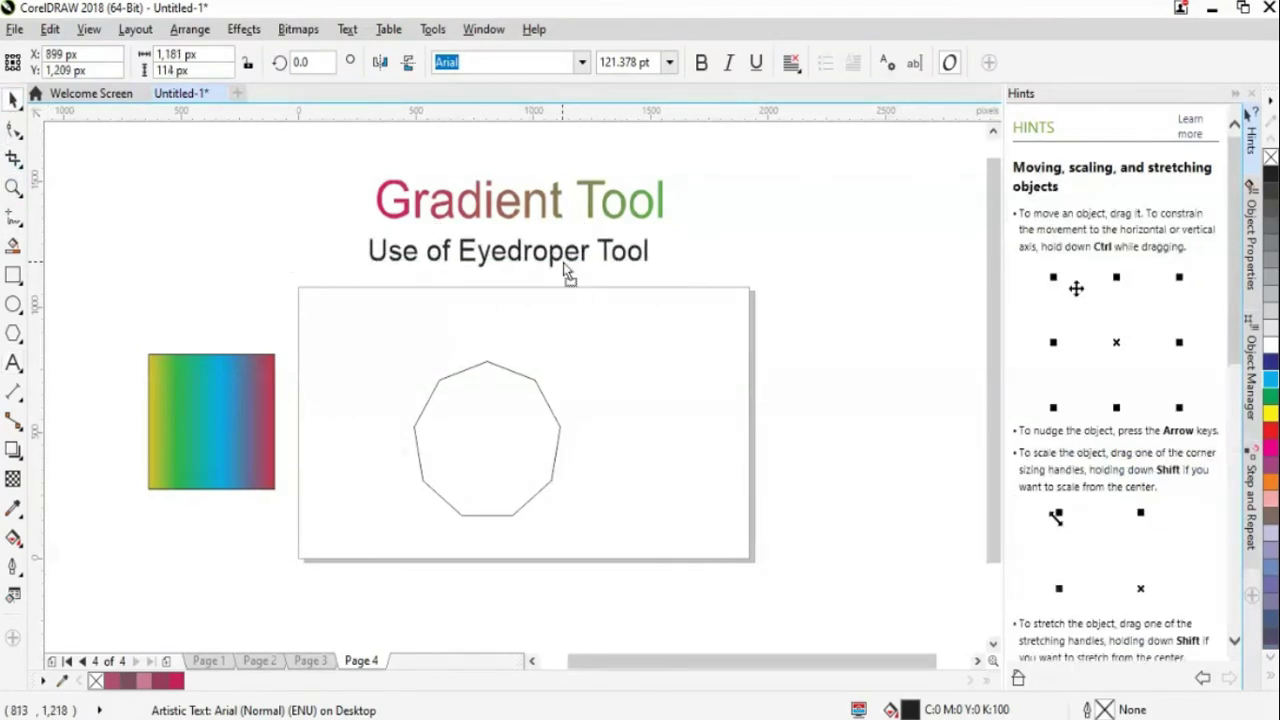
pyautogui.click(16, 510)
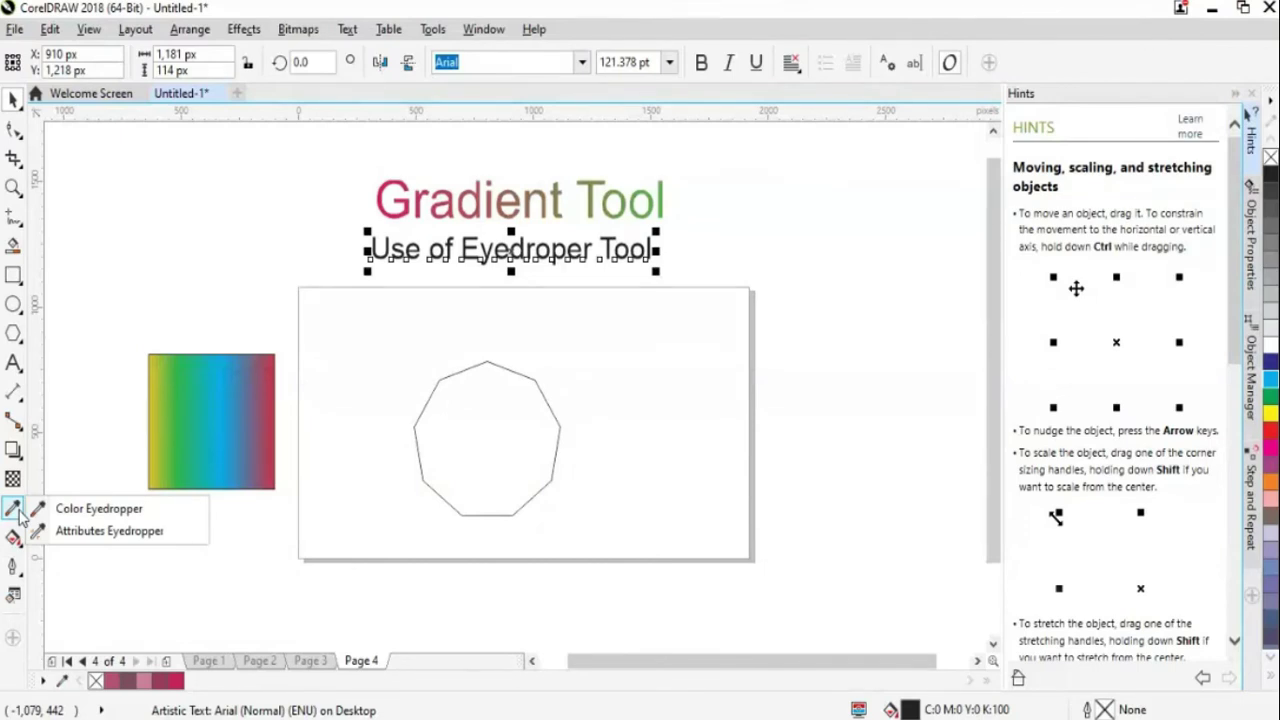
pyautogui.click(40, 509)
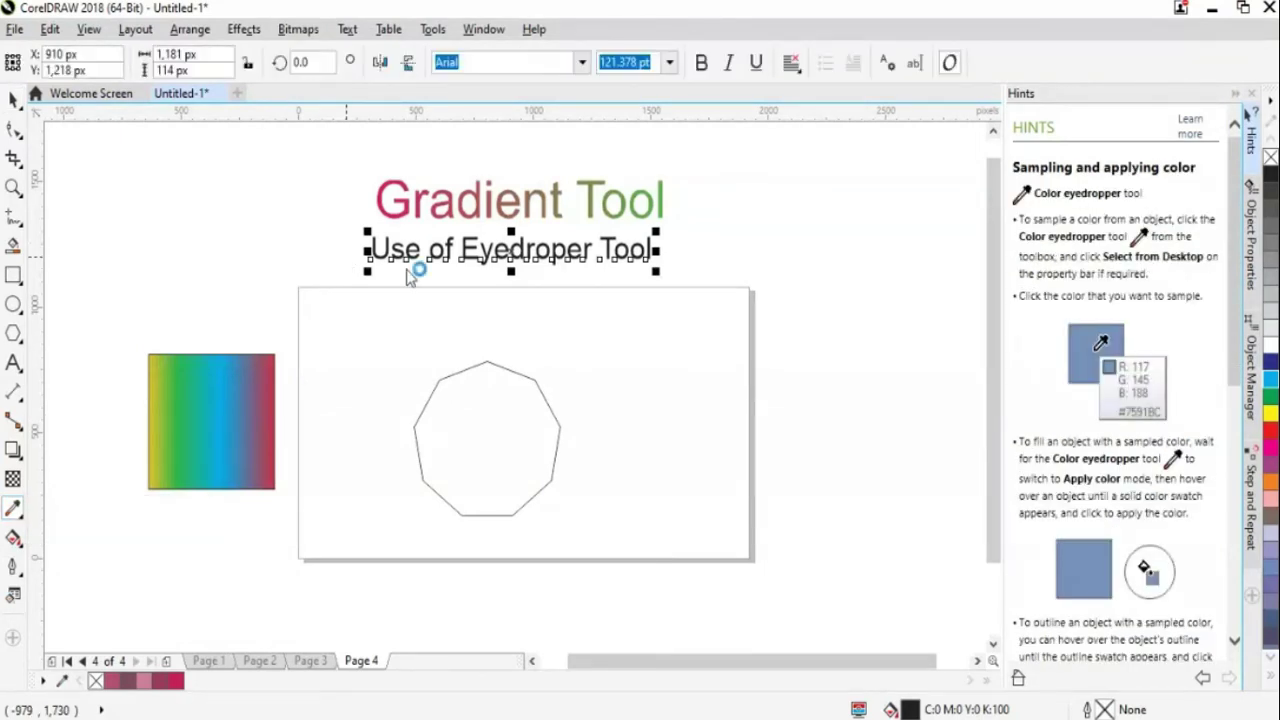
pyautogui.press('space')
pyautogui.moveTo(622, 260); pyautogui.dragTo(634, 263)
pyautogui.click(783, 258)
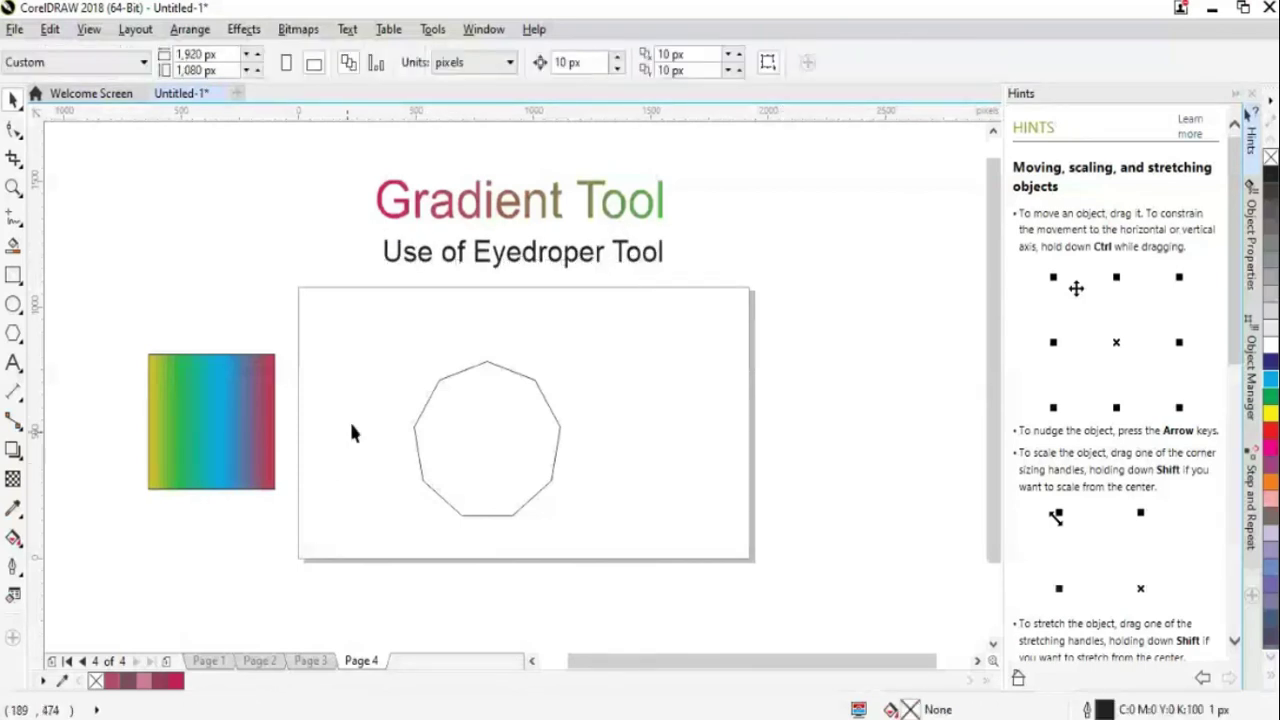
# Fill the nine-sided polygon with the blue sampled from the gradient square using the Color Eyedropper
pyautogui.click(10, 514)
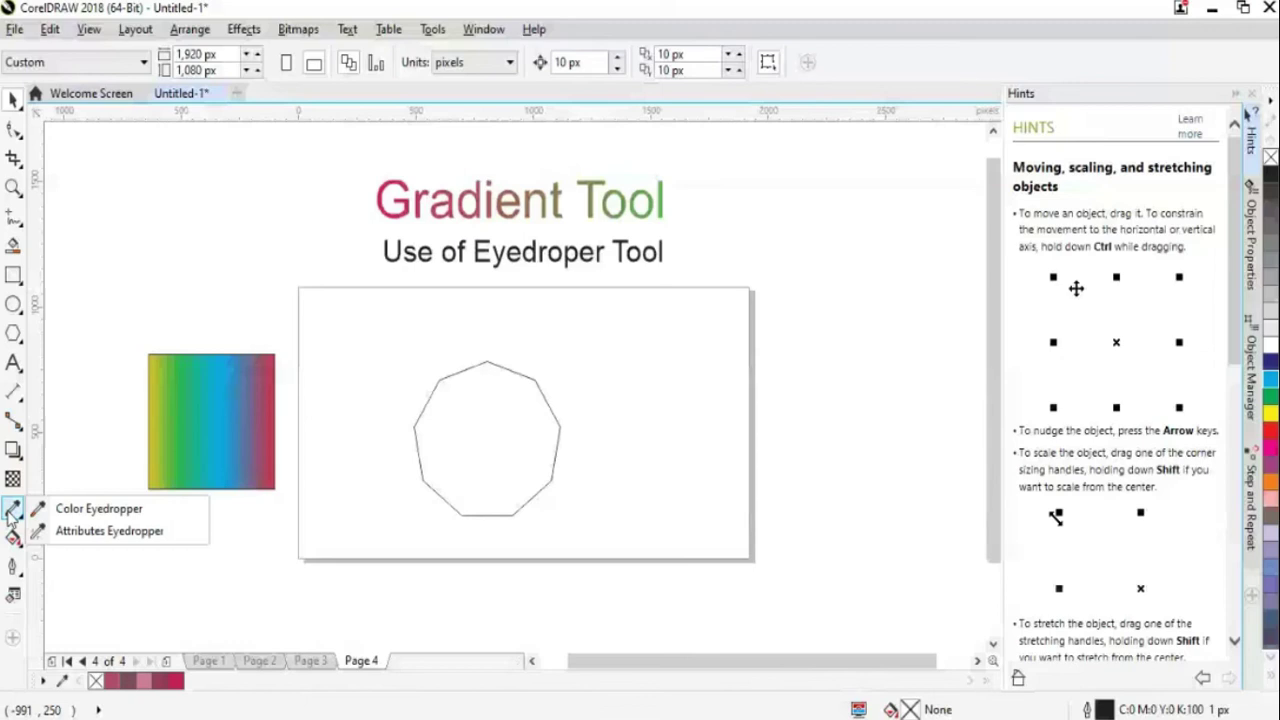
pyautogui.click(68, 512)
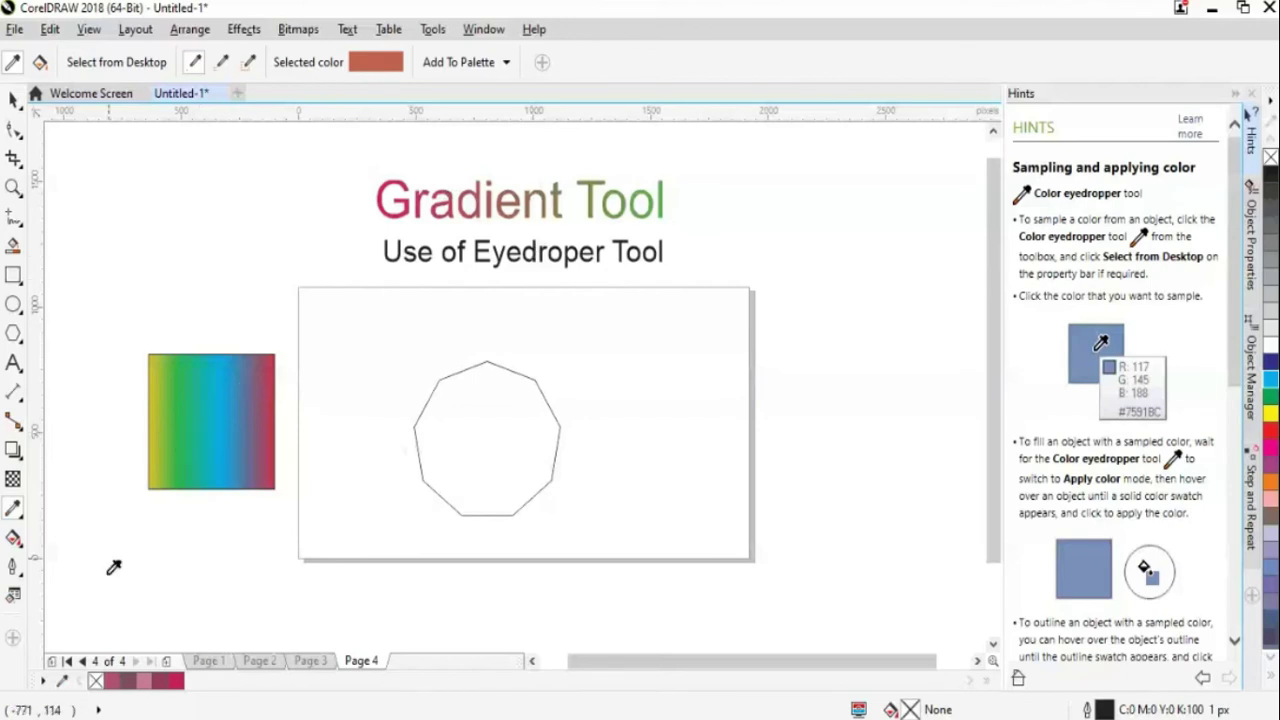
pyautogui.click(227, 421)
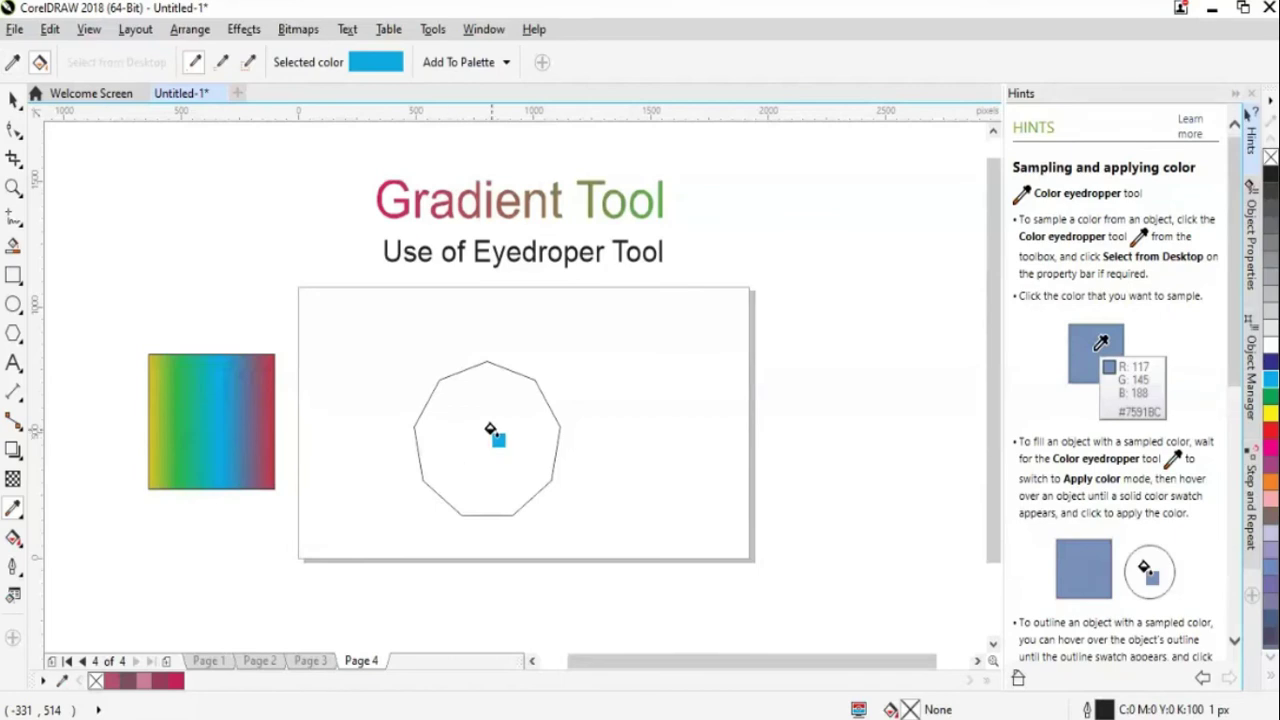
pyautogui.click(490, 429)
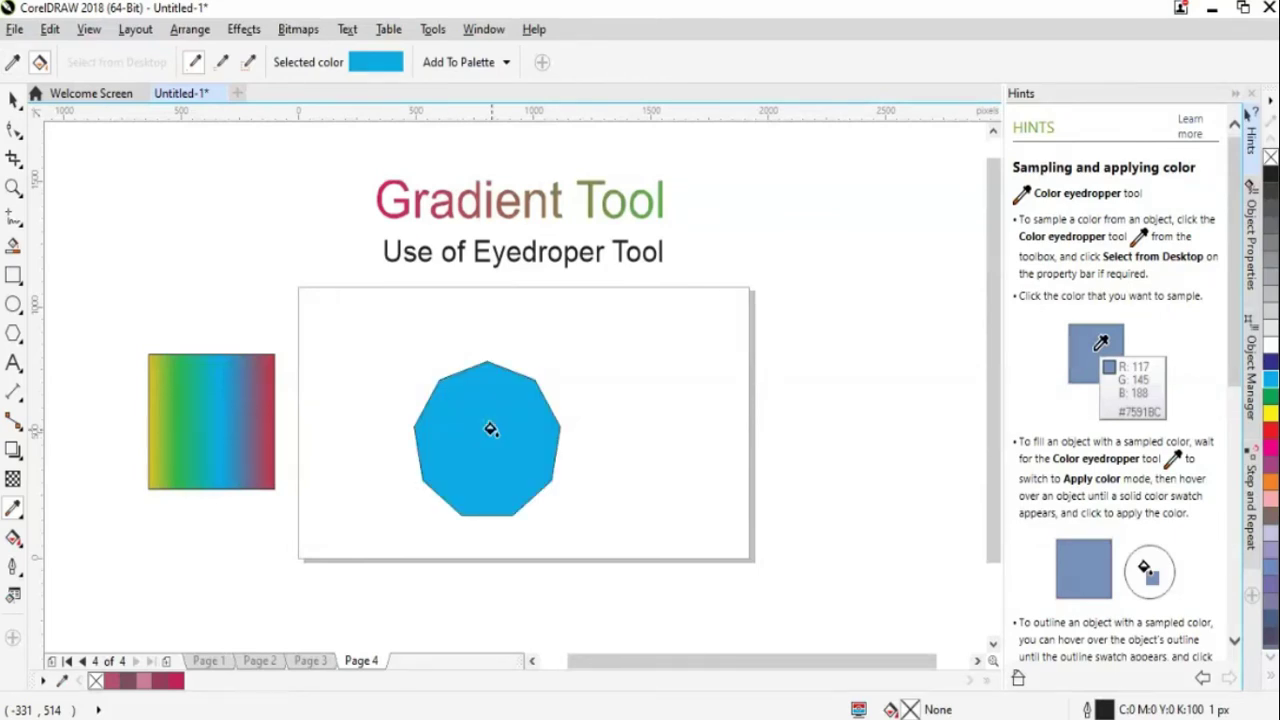
# Collapse the Hints docker and put the Color Eyedropper back into color sampling mode
pyautogui.click(1237, 94)
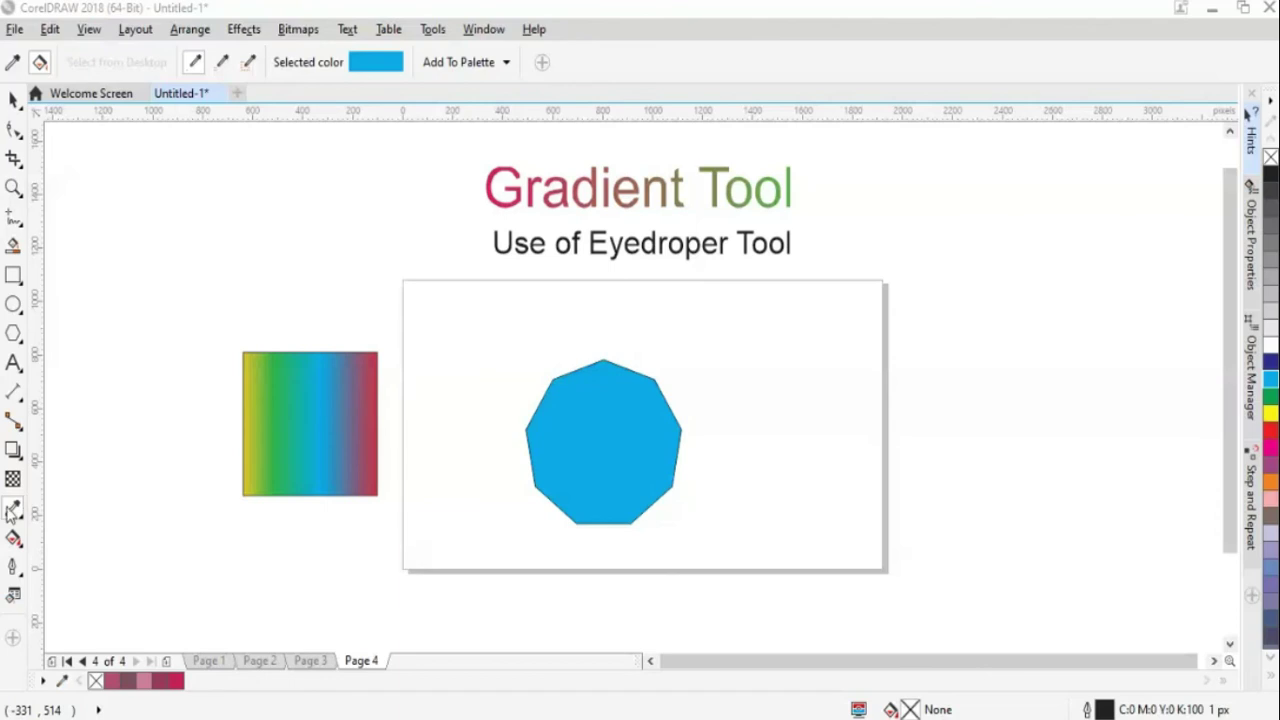
pyautogui.click(13, 512)
pyautogui.click(60, 507)
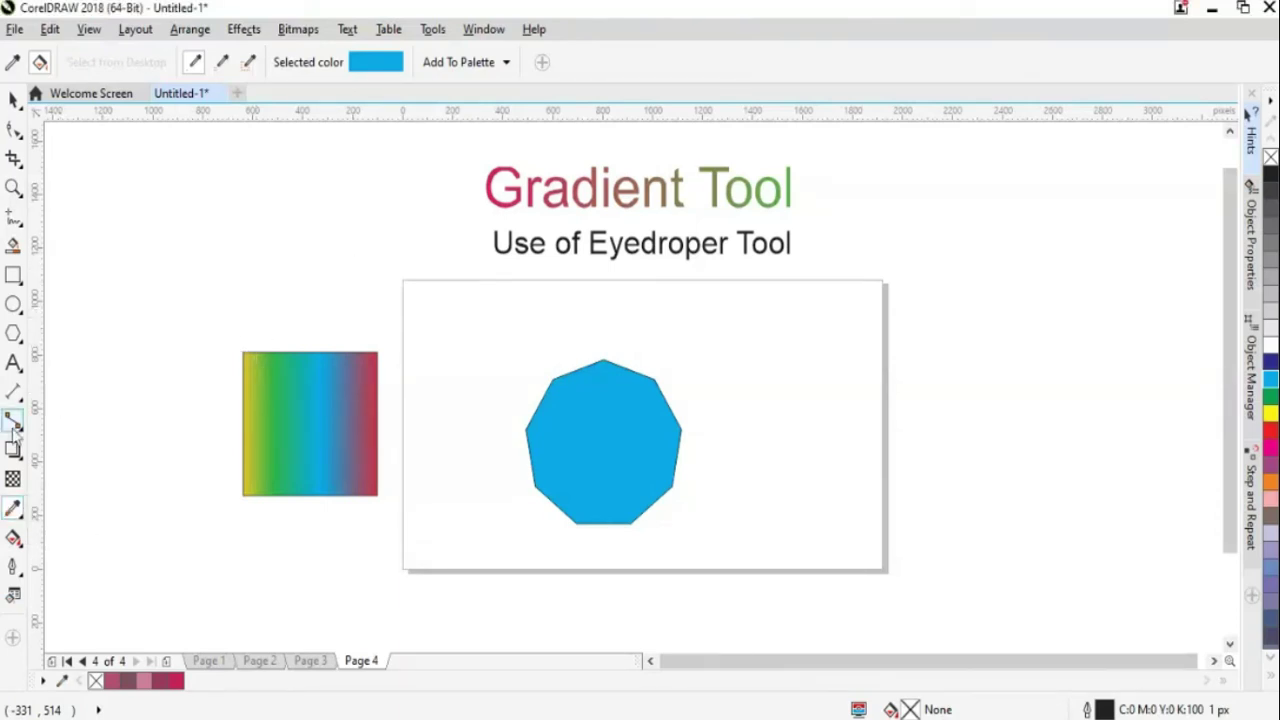
pyautogui.click(13, 512)
pyautogui.click(13, 100)
pyautogui.click(13, 512)
pyautogui.click(60, 507)
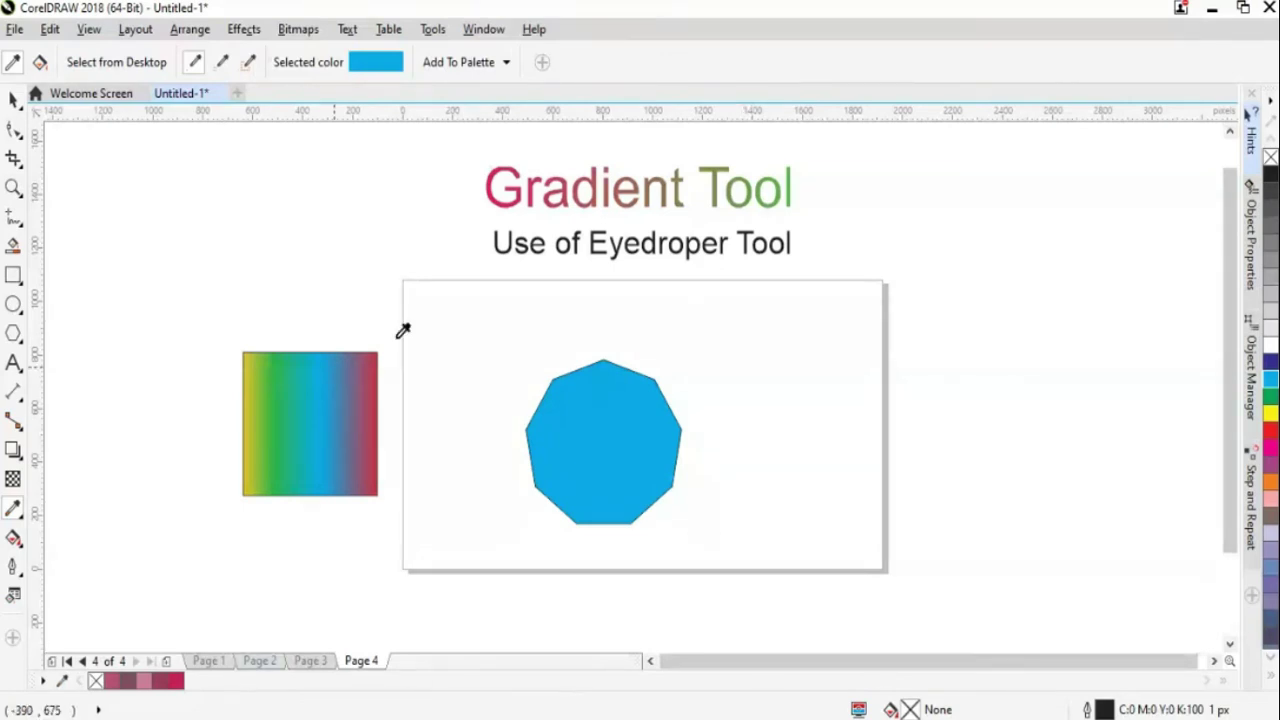
# Try copying the gradient square's fill to the polygon with the Attributes Eyedropper, and undo it
pyautogui.click(13, 508)
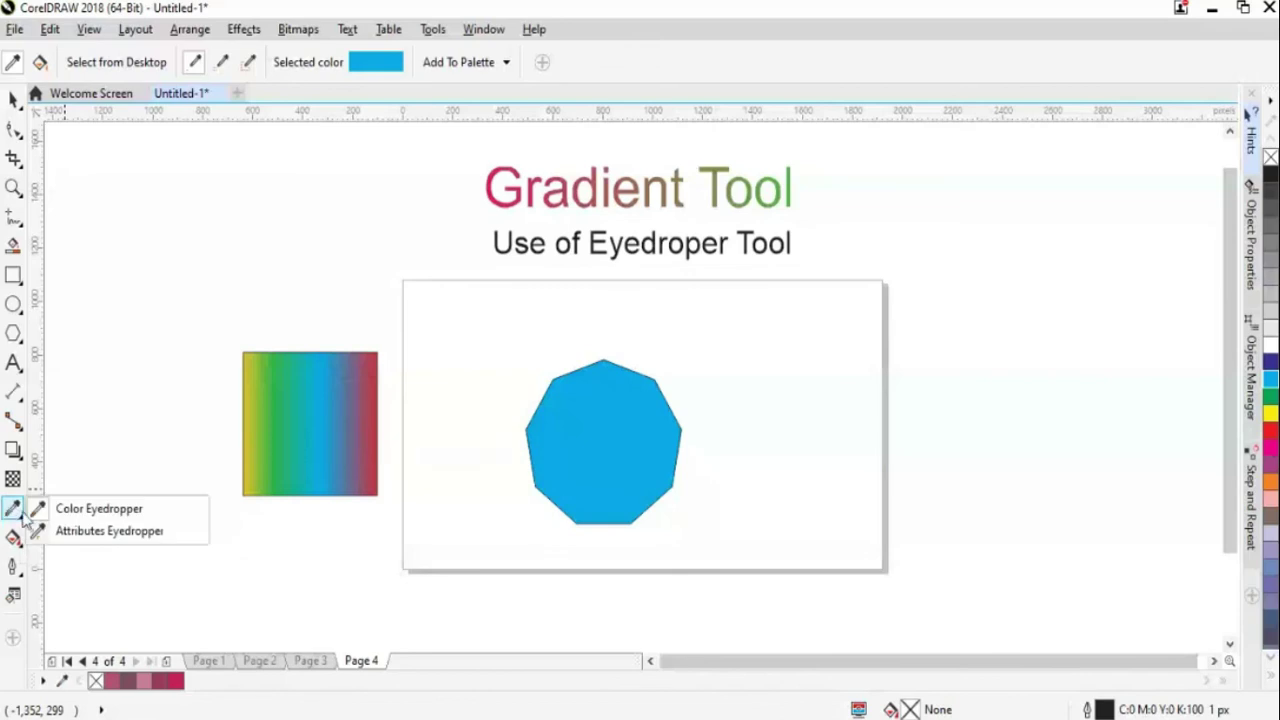
pyautogui.click(136, 536)
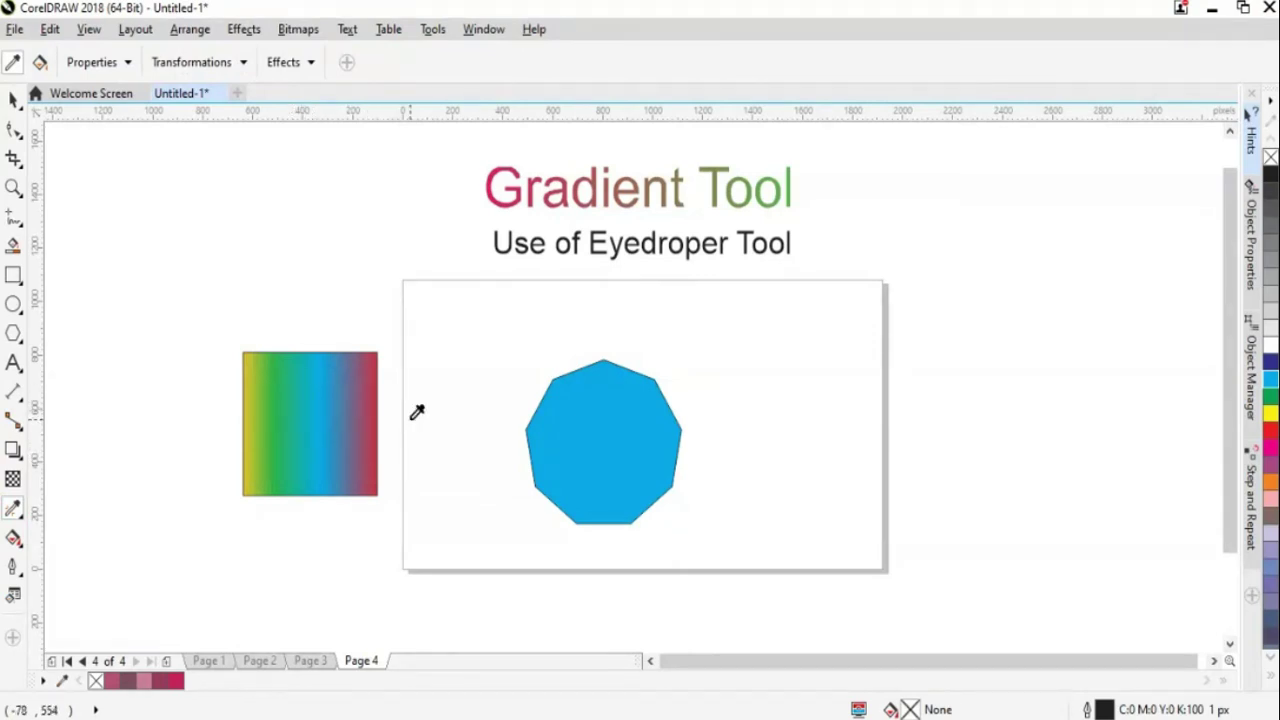
pyautogui.click(308, 422)
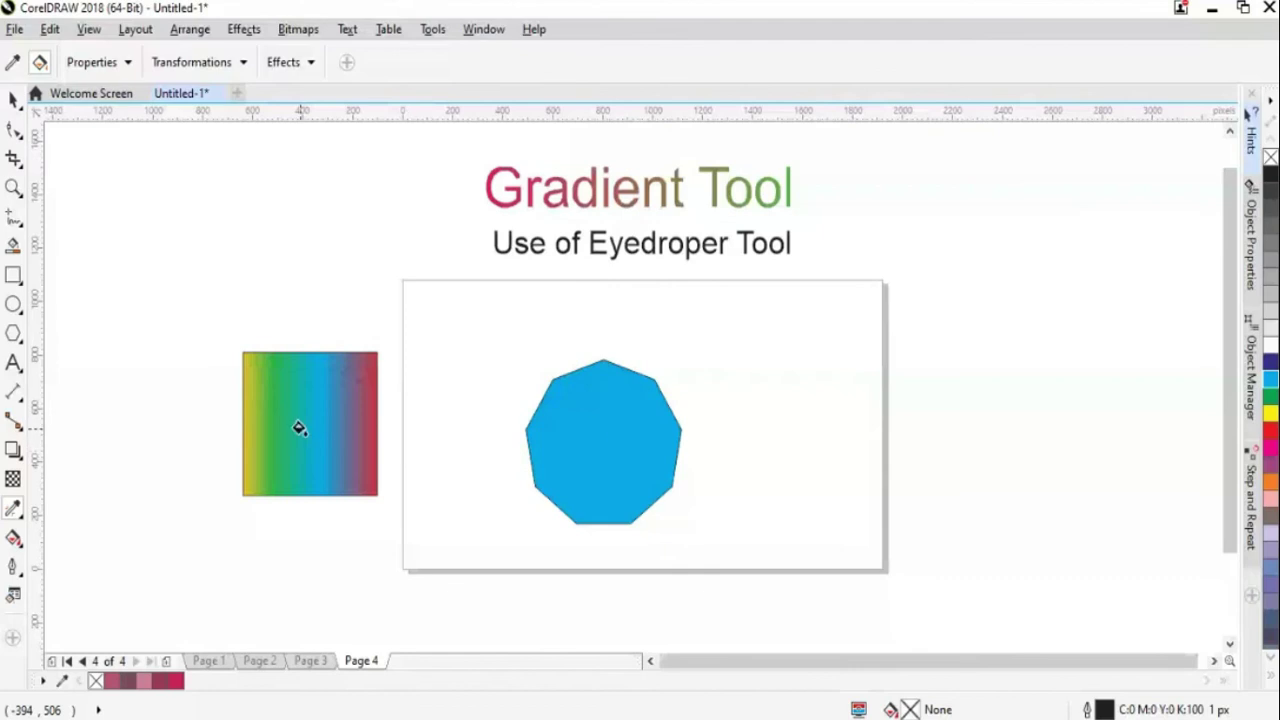
pyautogui.click(604, 431)
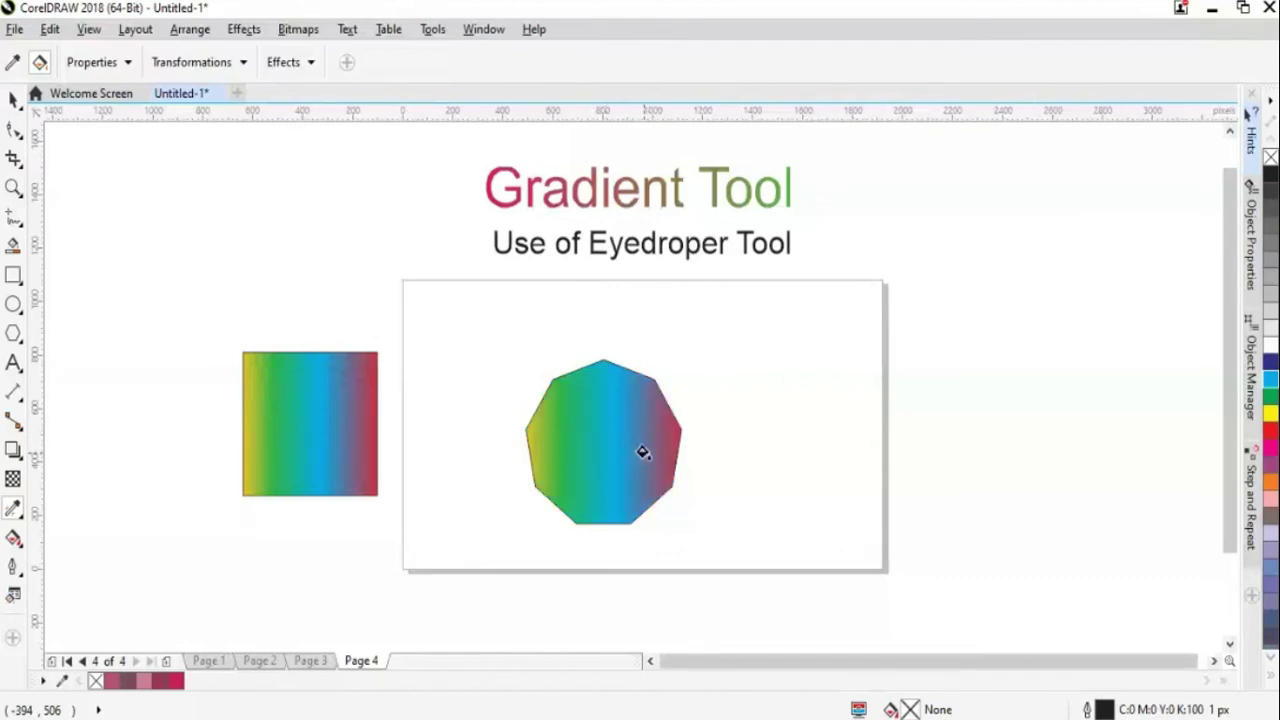
pyautogui.hotkey('ctrl', 'z')
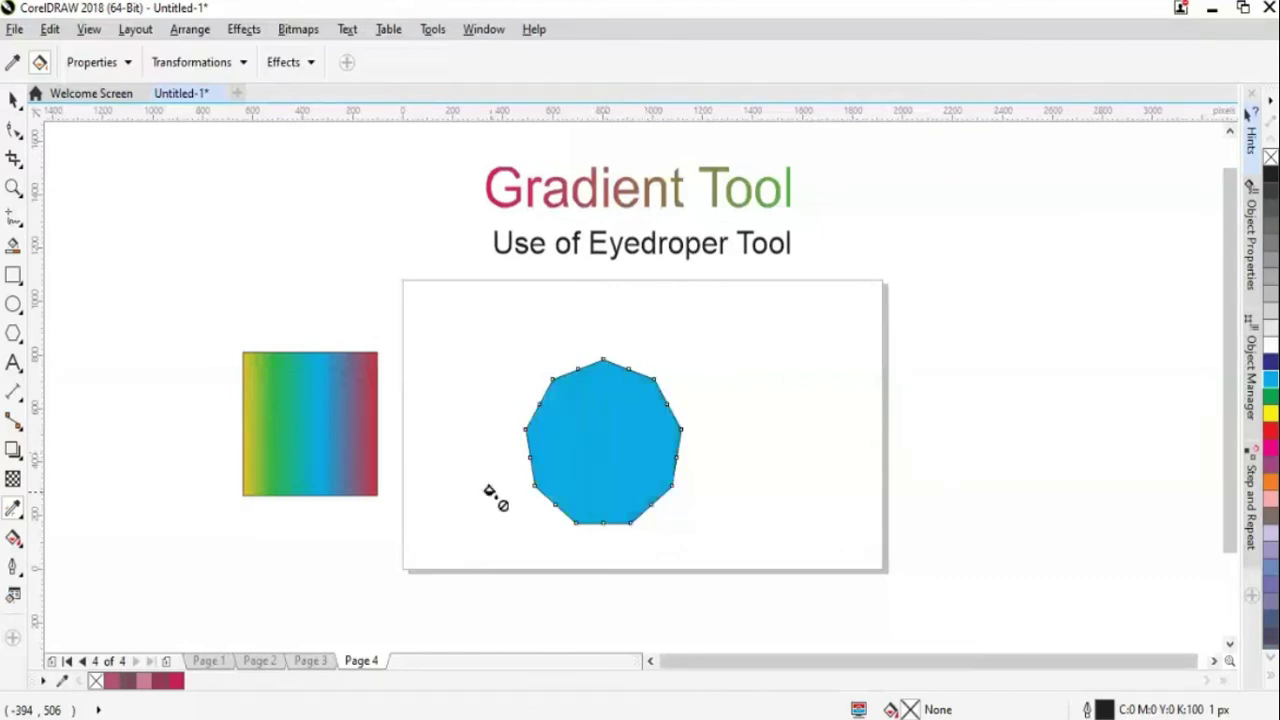
pyautogui.click(13, 510)
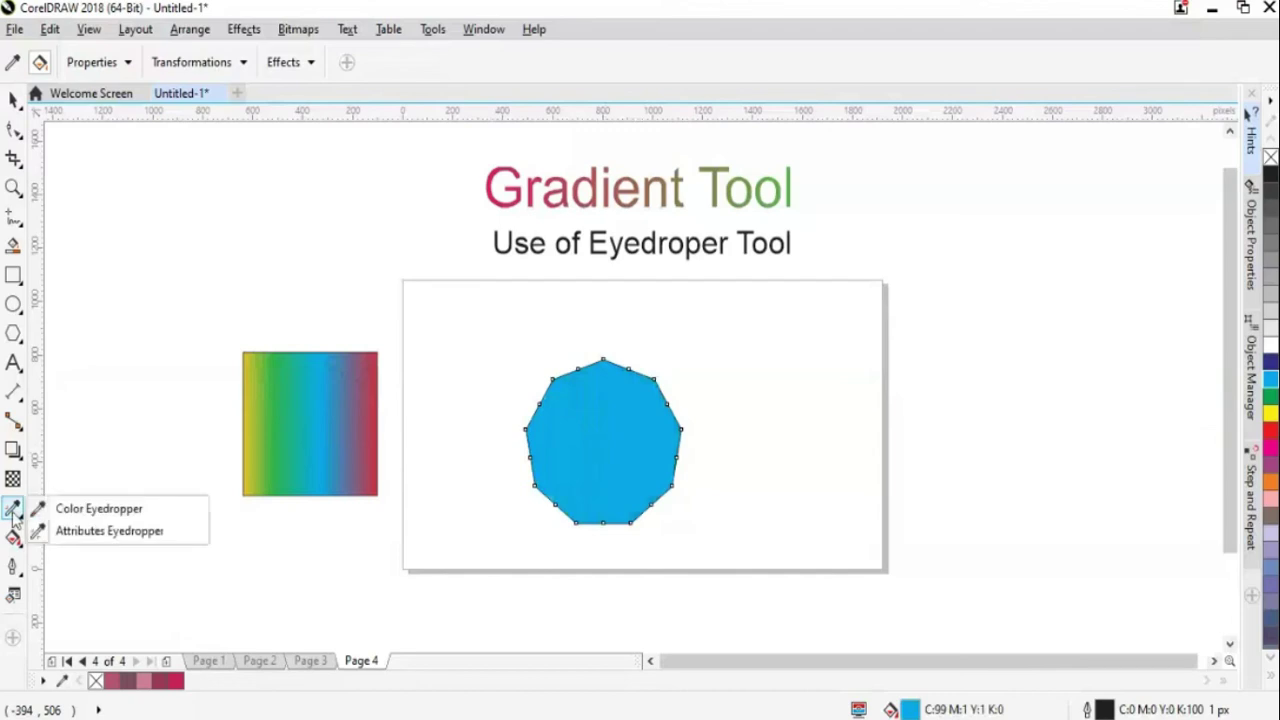
pyautogui.click(79, 533)
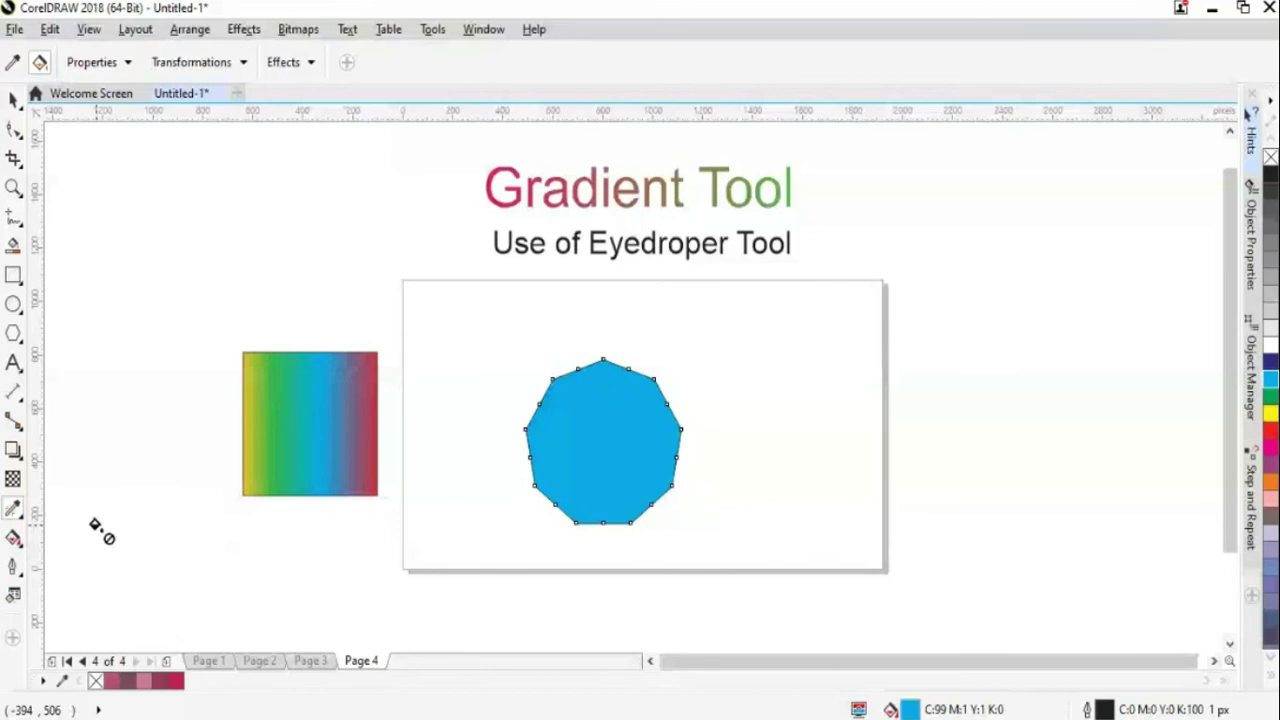
pyautogui.press('space')
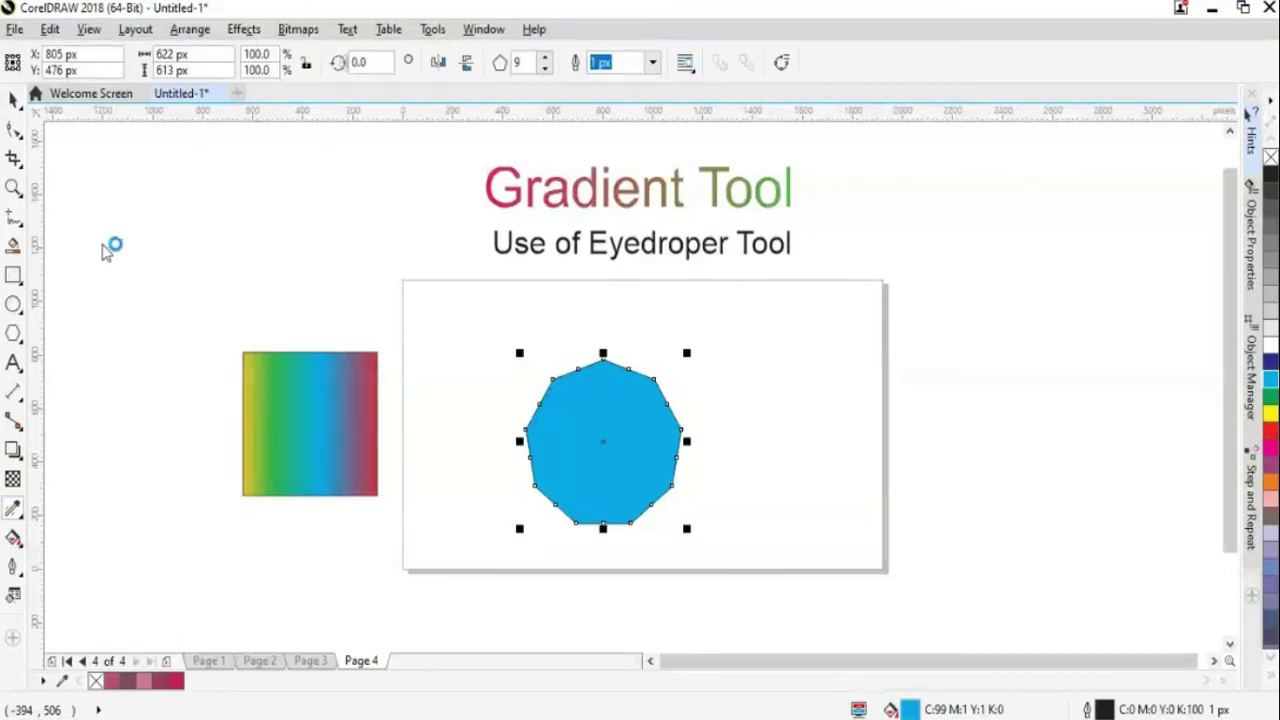
pyautogui.click(155, 313)
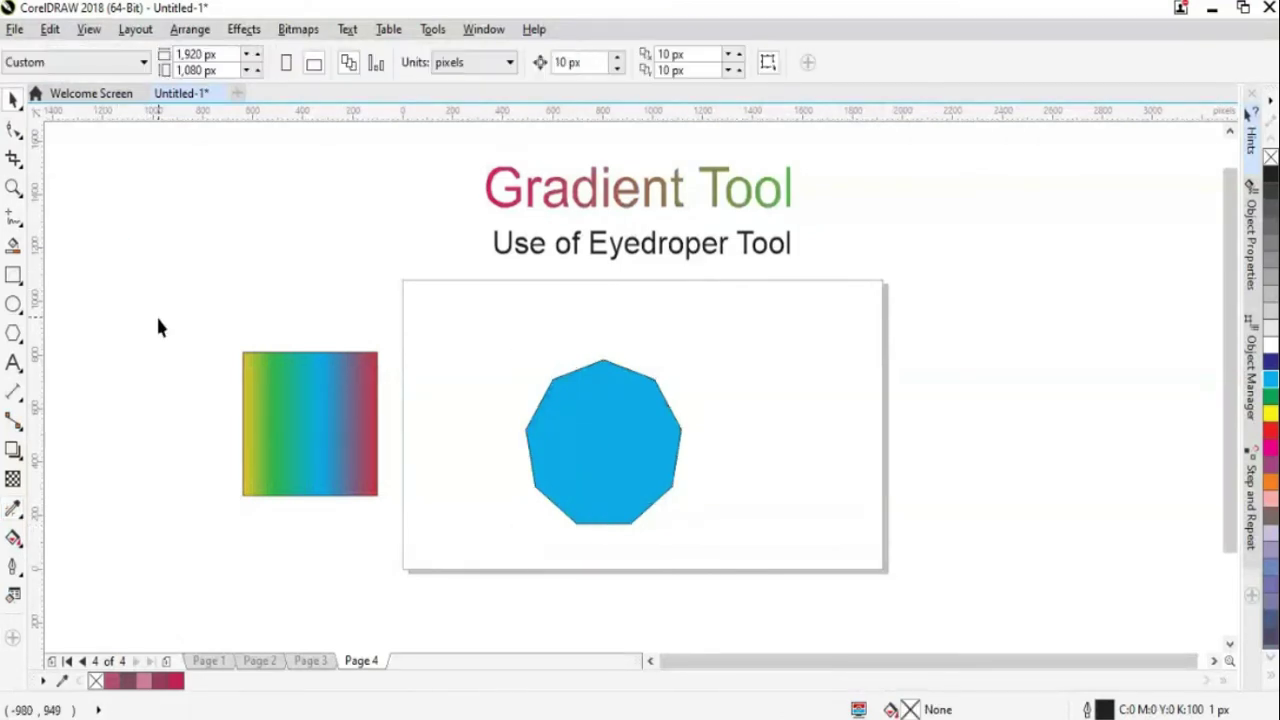
# Copy the gradient square's fill onto the blue nine-sided polygon using the Attributes Eyedropper
pyautogui.click(15, 540)
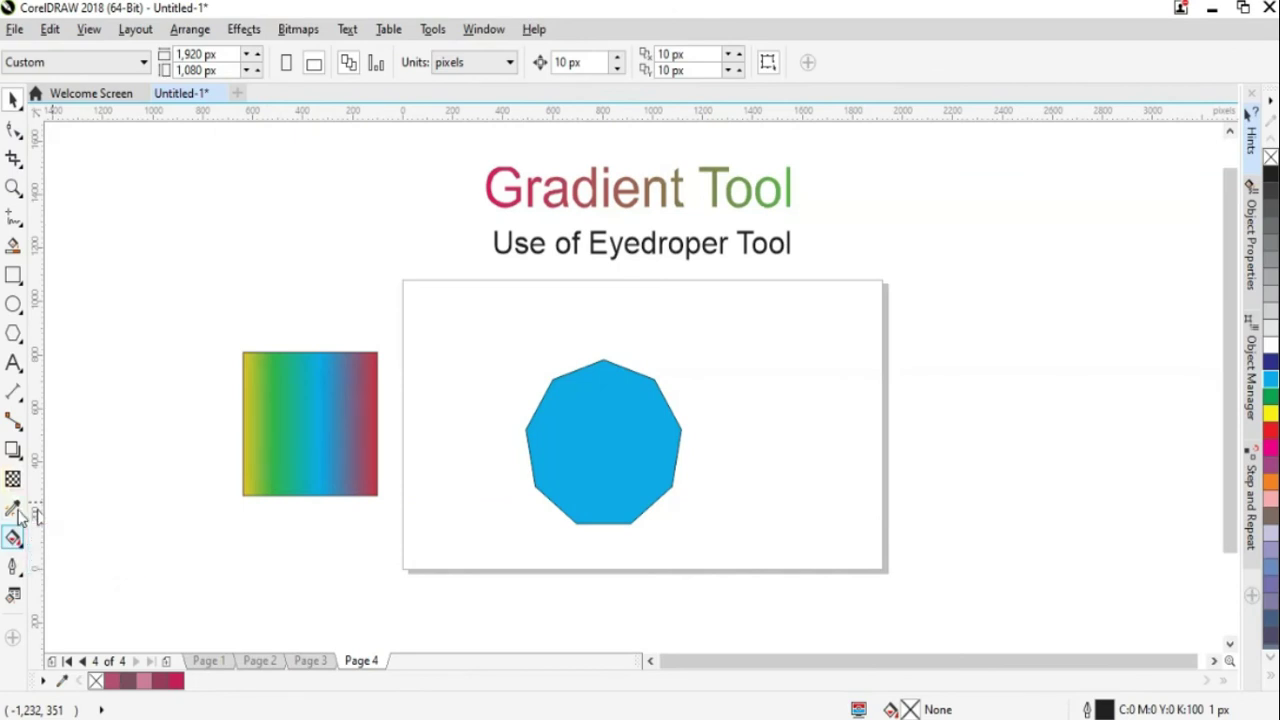
pyautogui.click(13, 508)
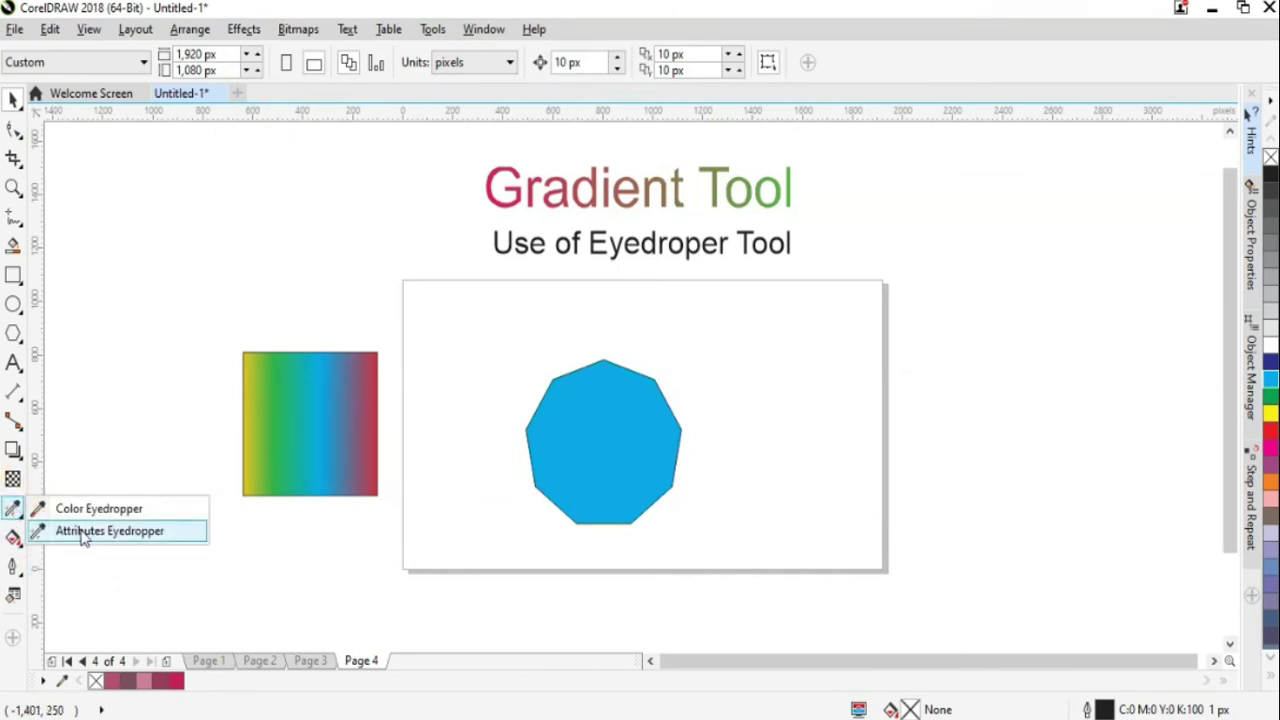
pyautogui.click(78, 532)
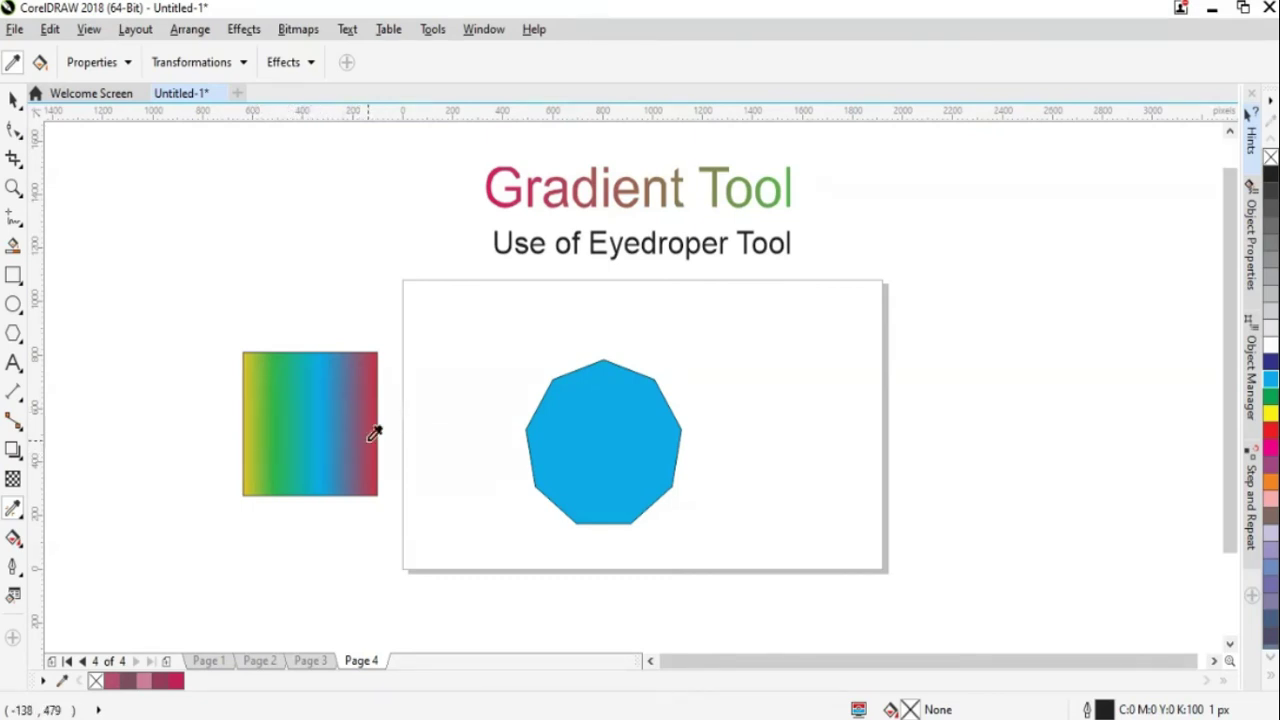
pyautogui.click(300, 432)
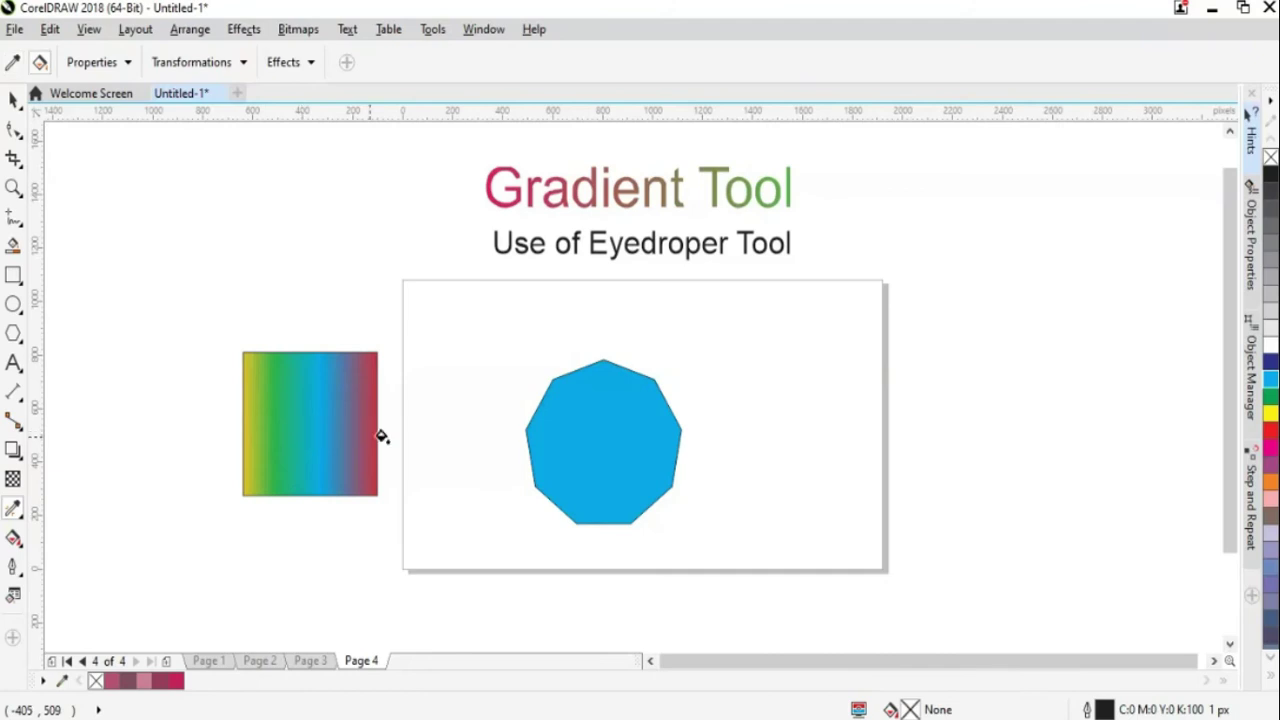
pyautogui.click(596, 457)
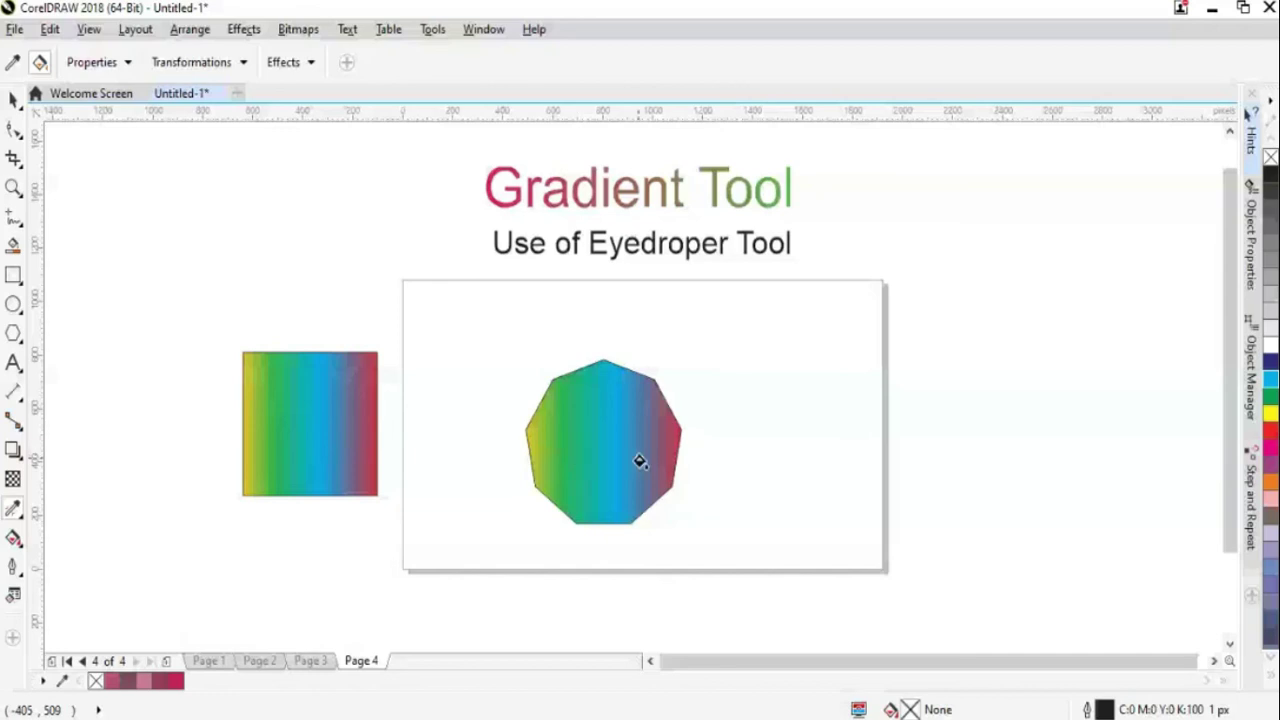
# Move the nine-sided polygon to the left half of the page, at about X 379 px, Y 517 px, and deselect it
pyautogui.click(13, 100)
pyautogui.moveTo(650, 507); pyautogui.dragTo(503, 460)
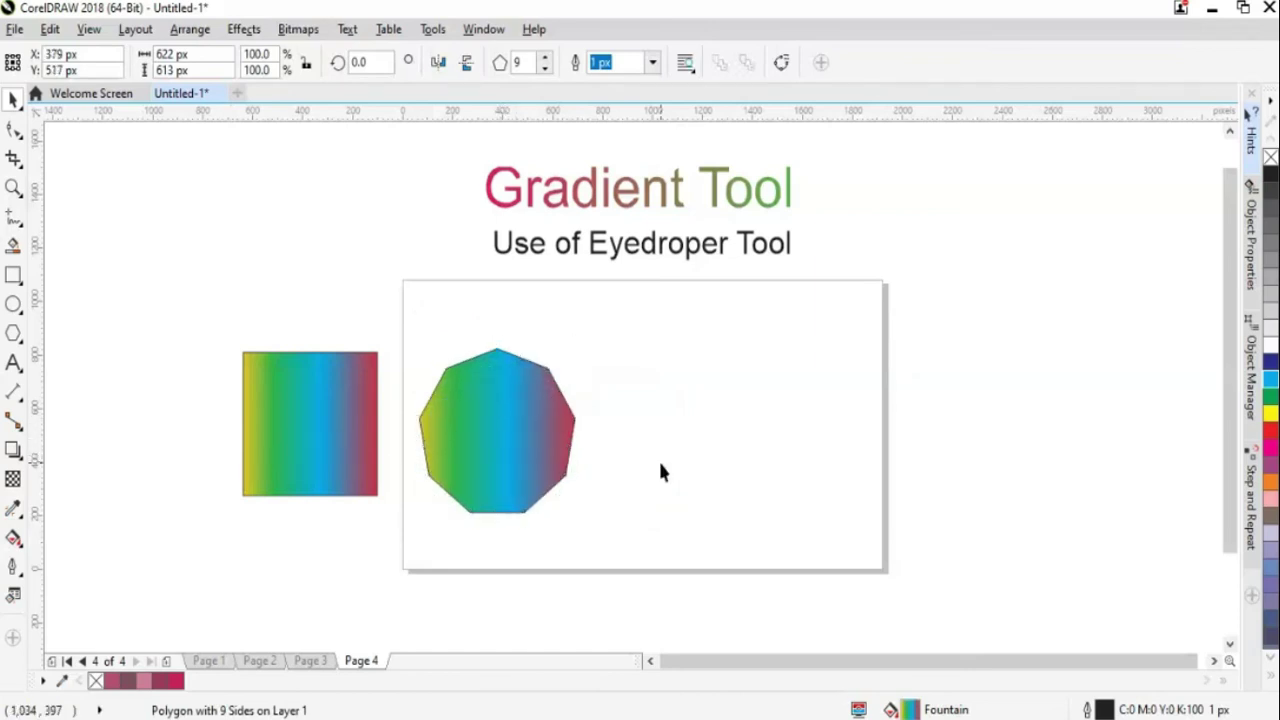
pyautogui.click(660, 472)
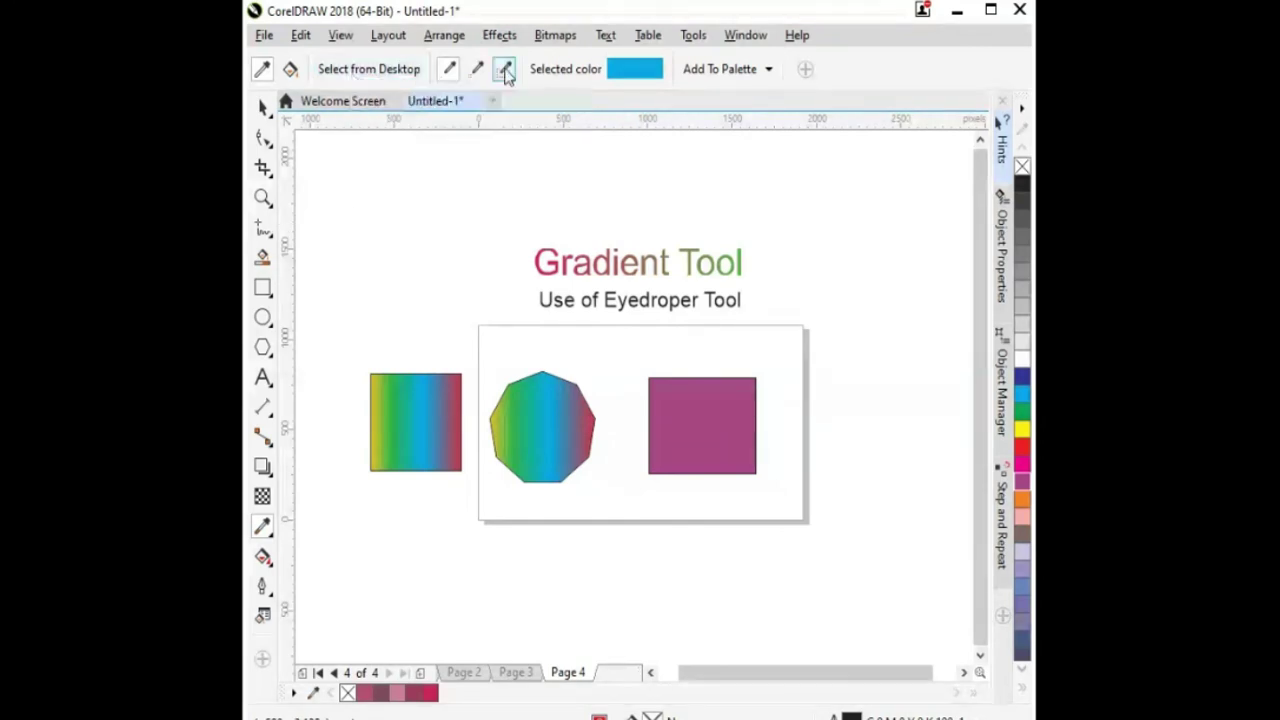
pyautogui.click(365, 76)
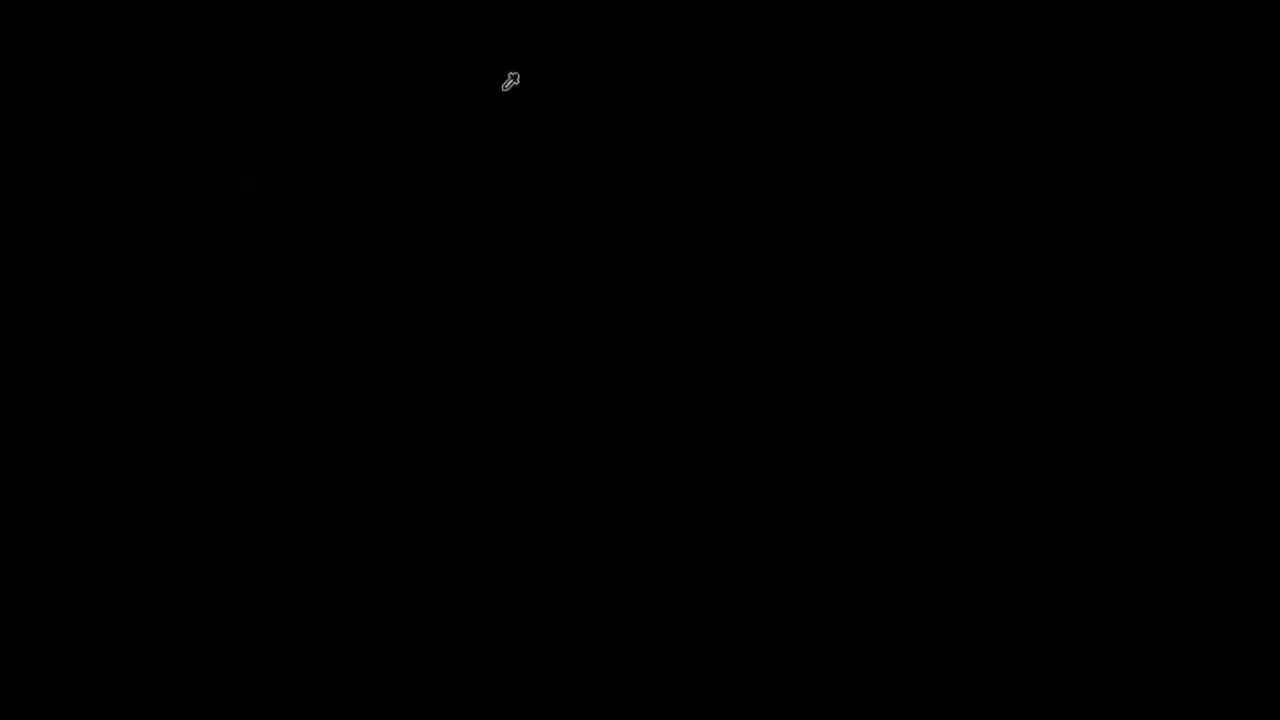
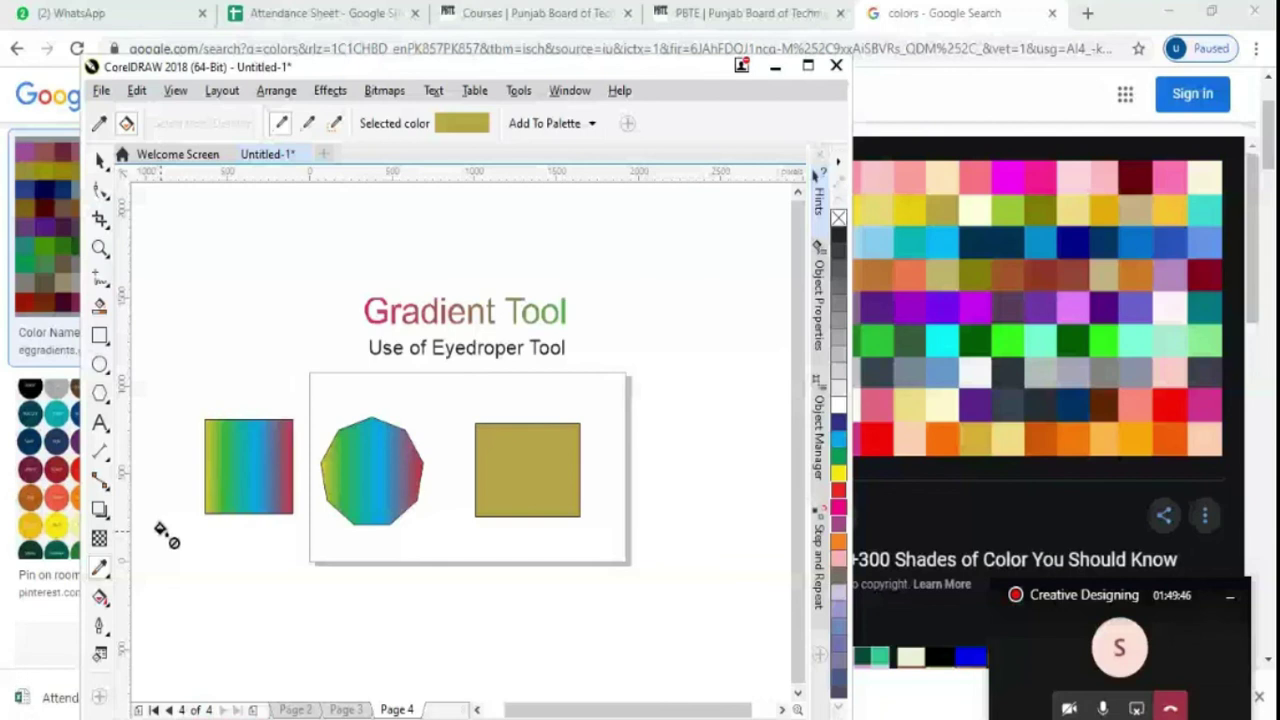
pyautogui.click(203, 123)
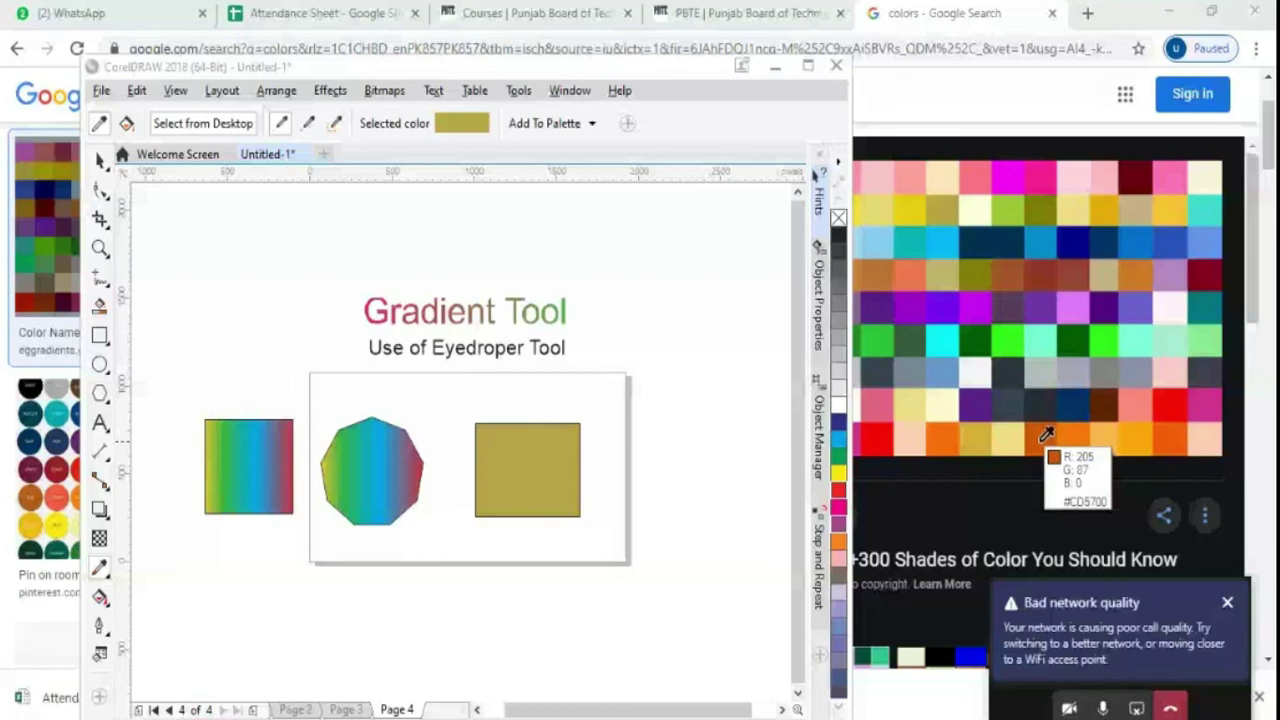
pyautogui.click(1205, 310)
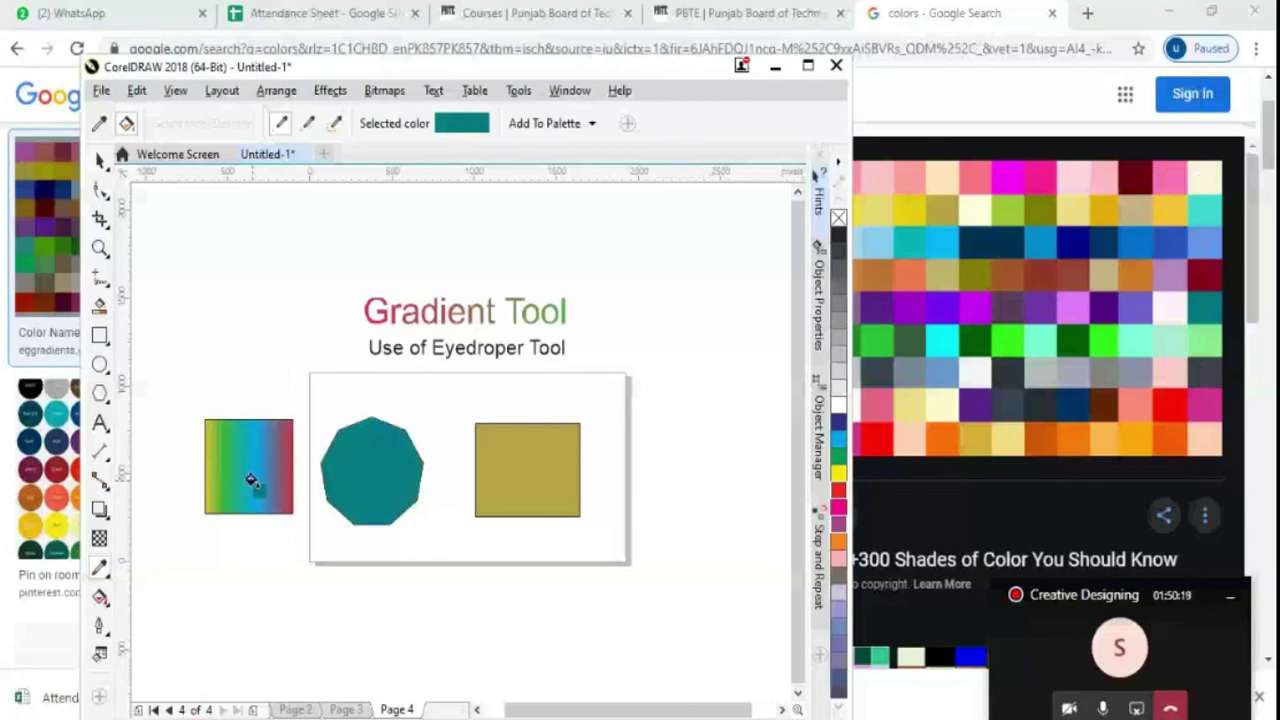
pyautogui.click(250, 478)
pyautogui.click(511, 482)
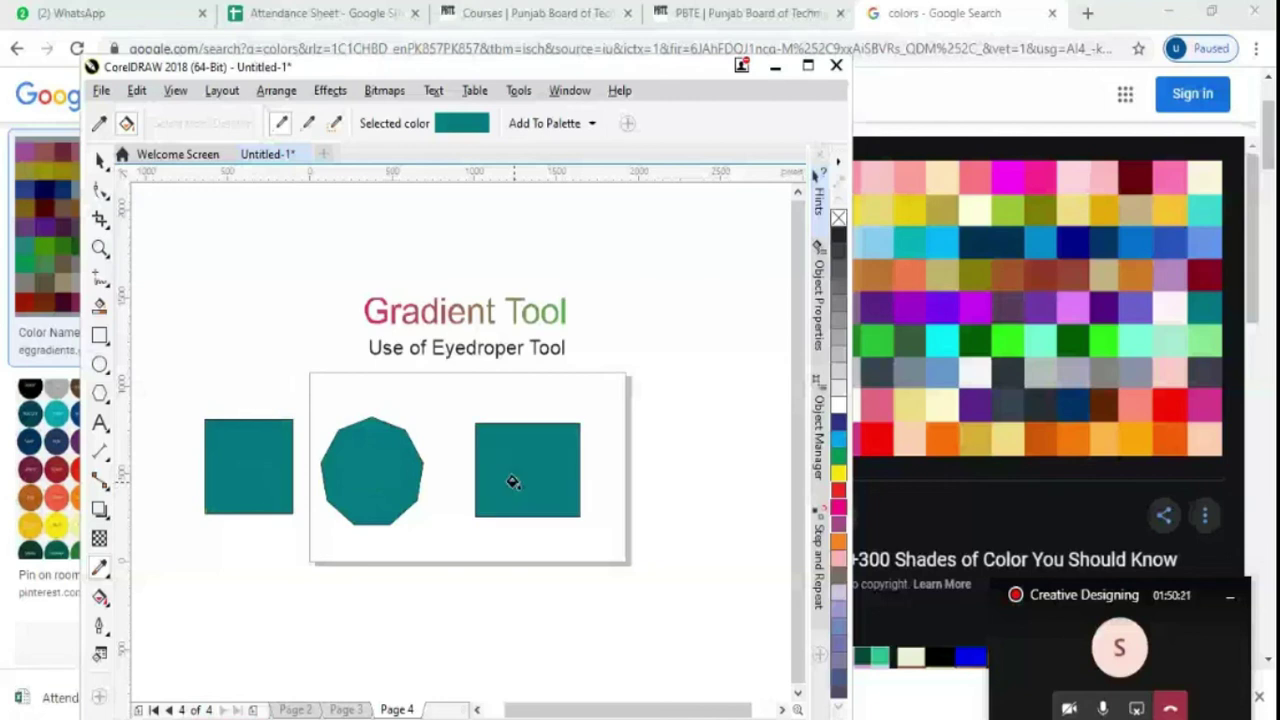
# Move the polygon above the square beside the headings, and the rectangle to about X 625 px, Y 540 px on the page
pyautogui.click(99, 161)
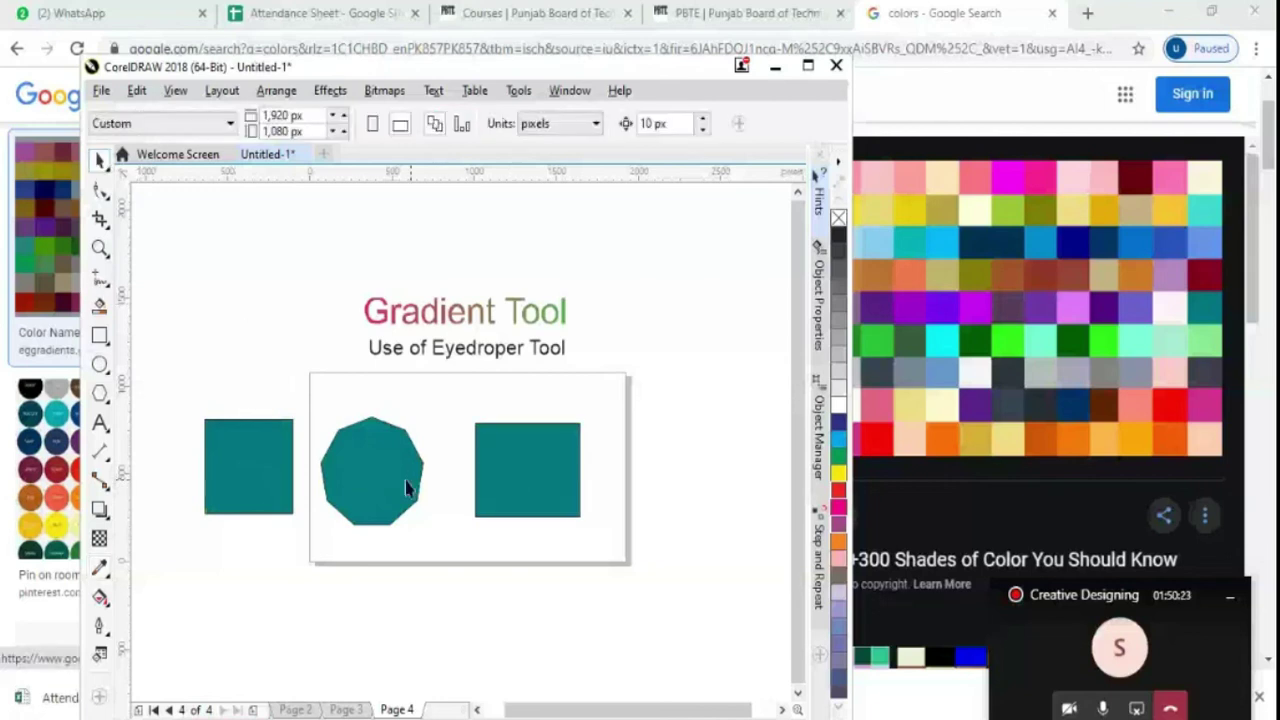
pyautogui.press('y')
pyautogui.moveTo(205, 296); pyautogui.dragTo(286, 366)
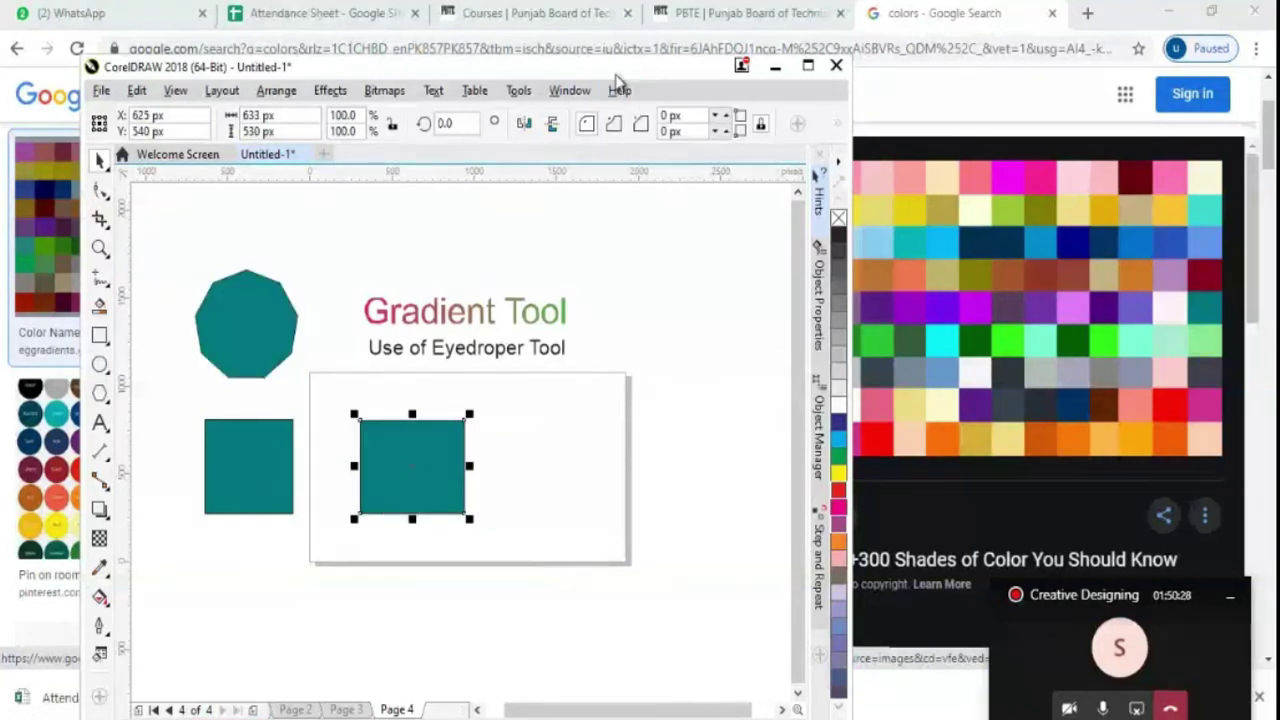
# Uncover more of the browser's color chart, sample dark green #006400 from it, fill the page's rectangle with it, and deselect
pyautogui.moveTo(620, 86); pyautogui.dragTo(585, 40)
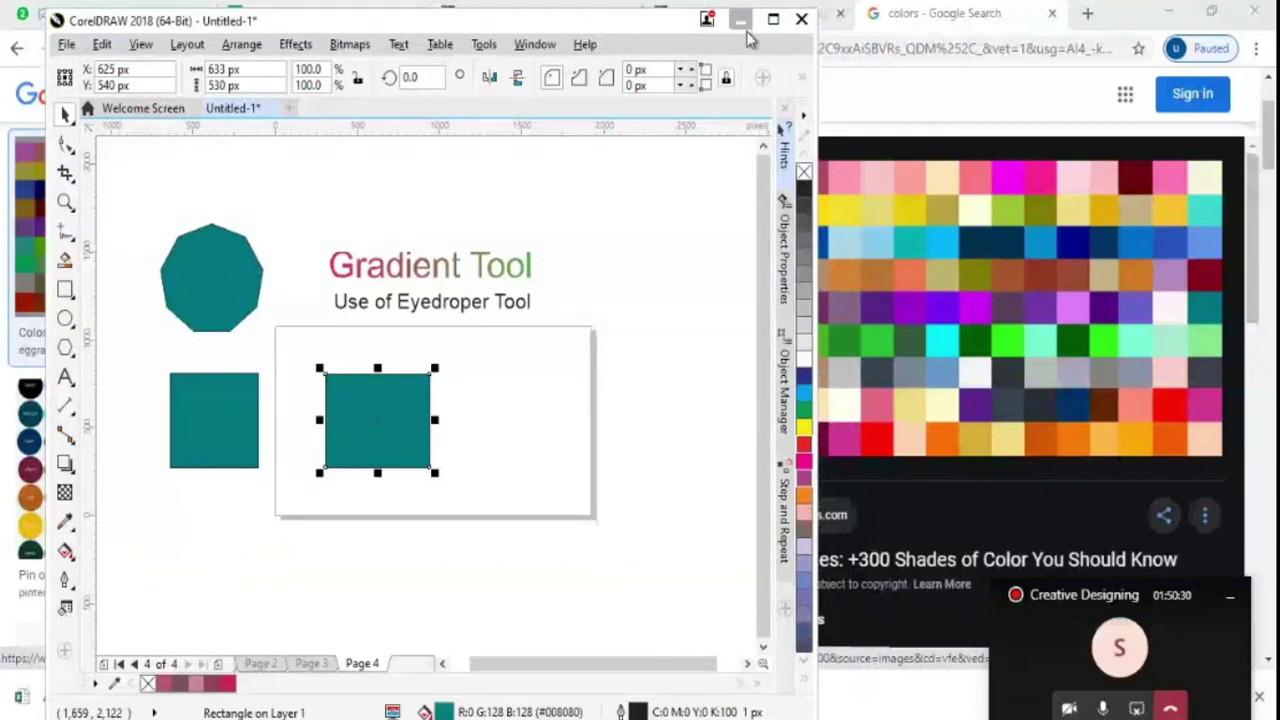
pyautogui.moveTo(746, 30); pyautogui.dragTo(731, 31)
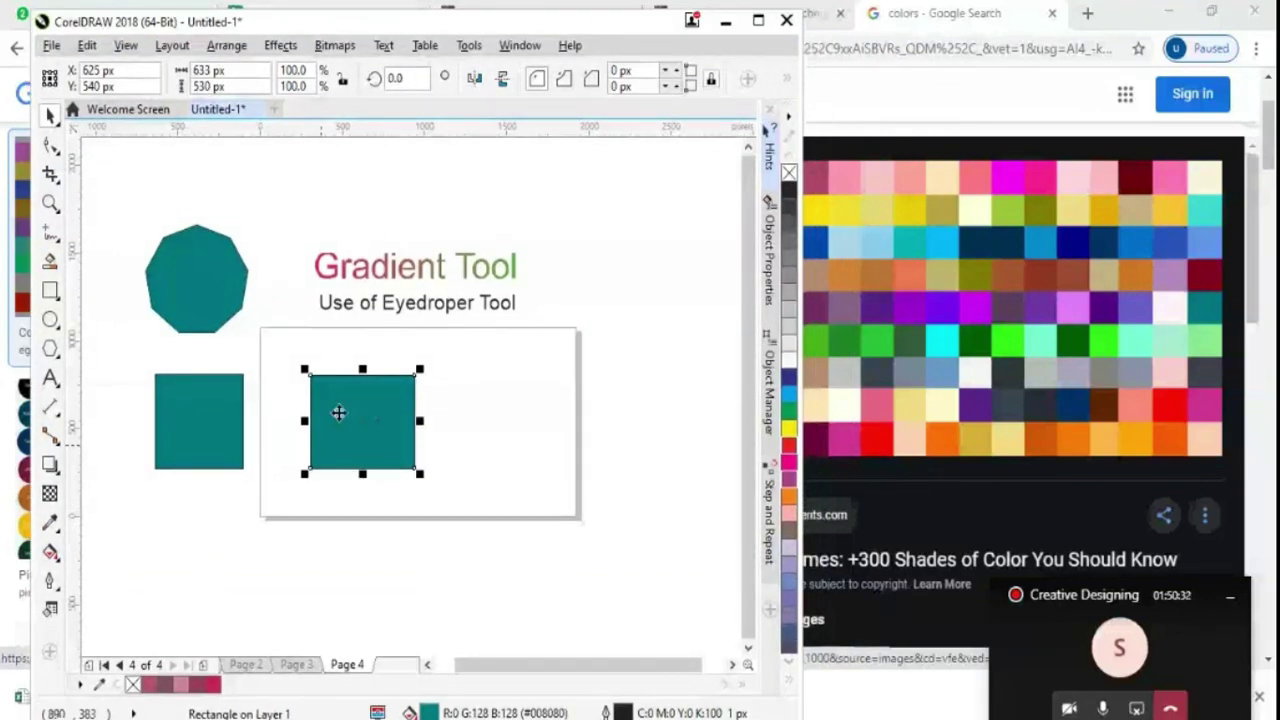
pyautogui.click(50, 522)
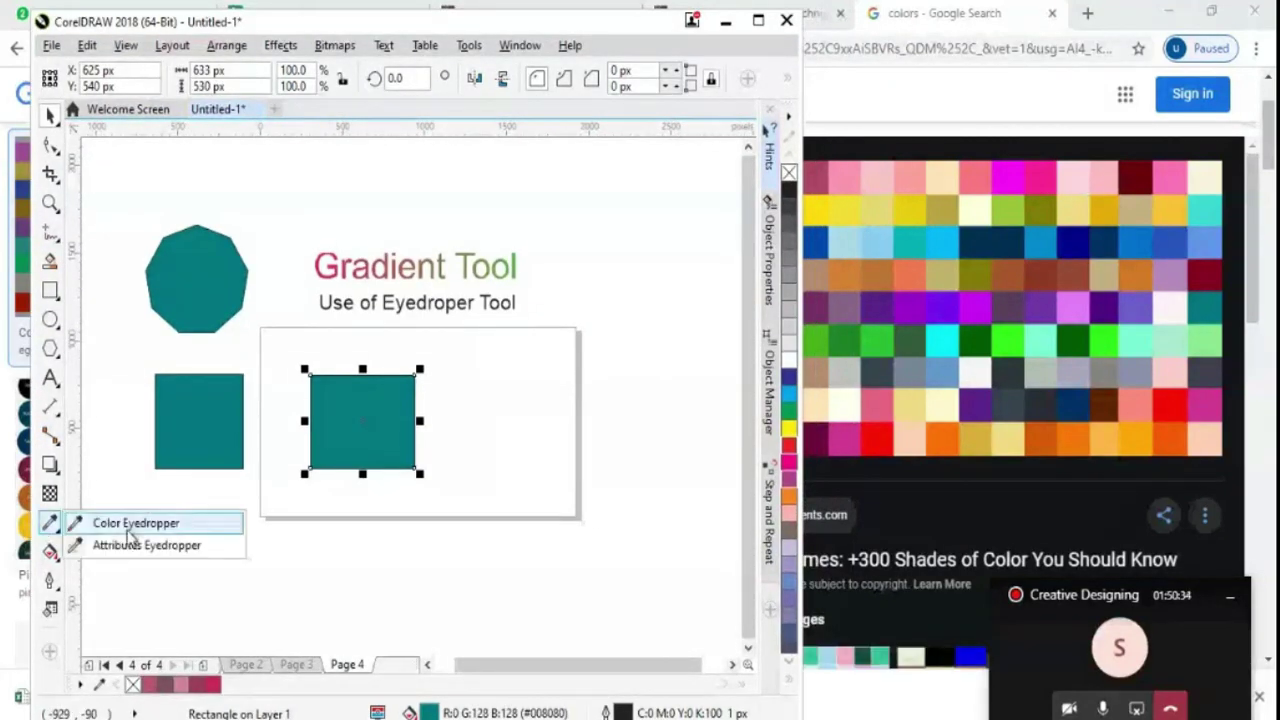
pyautogui.click(130, 527)
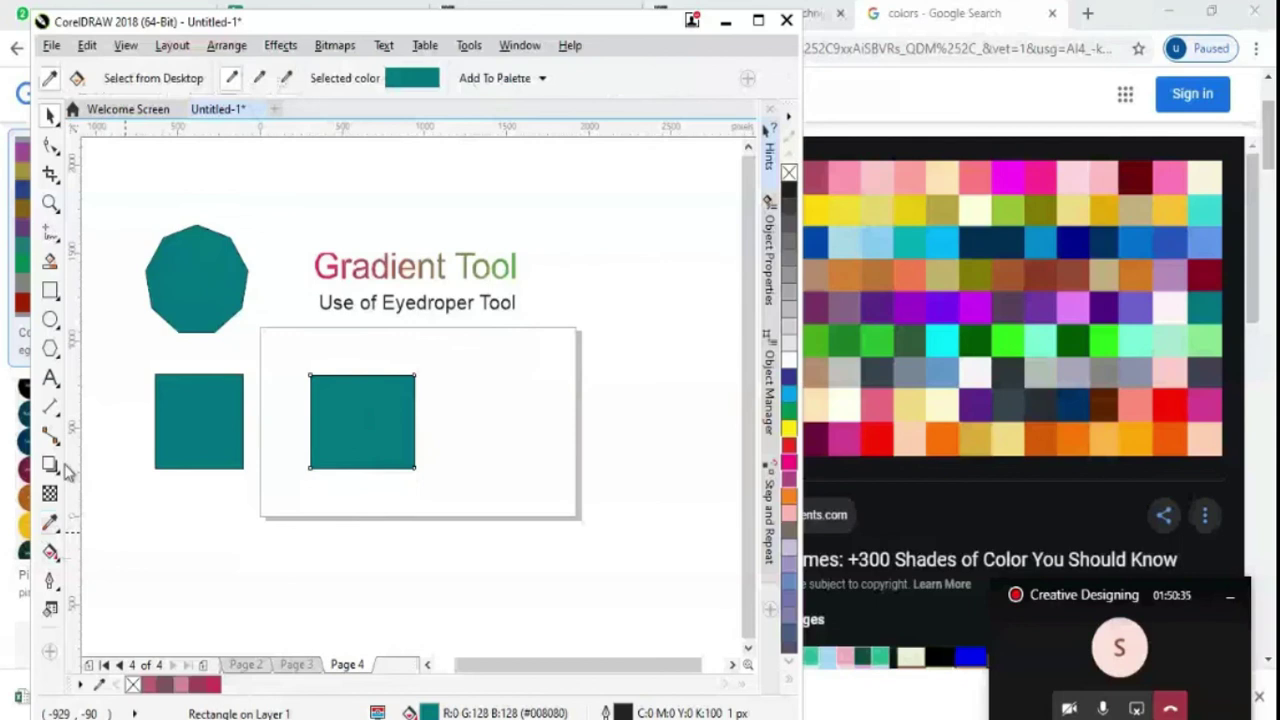
pyautogui.click(192, 82)
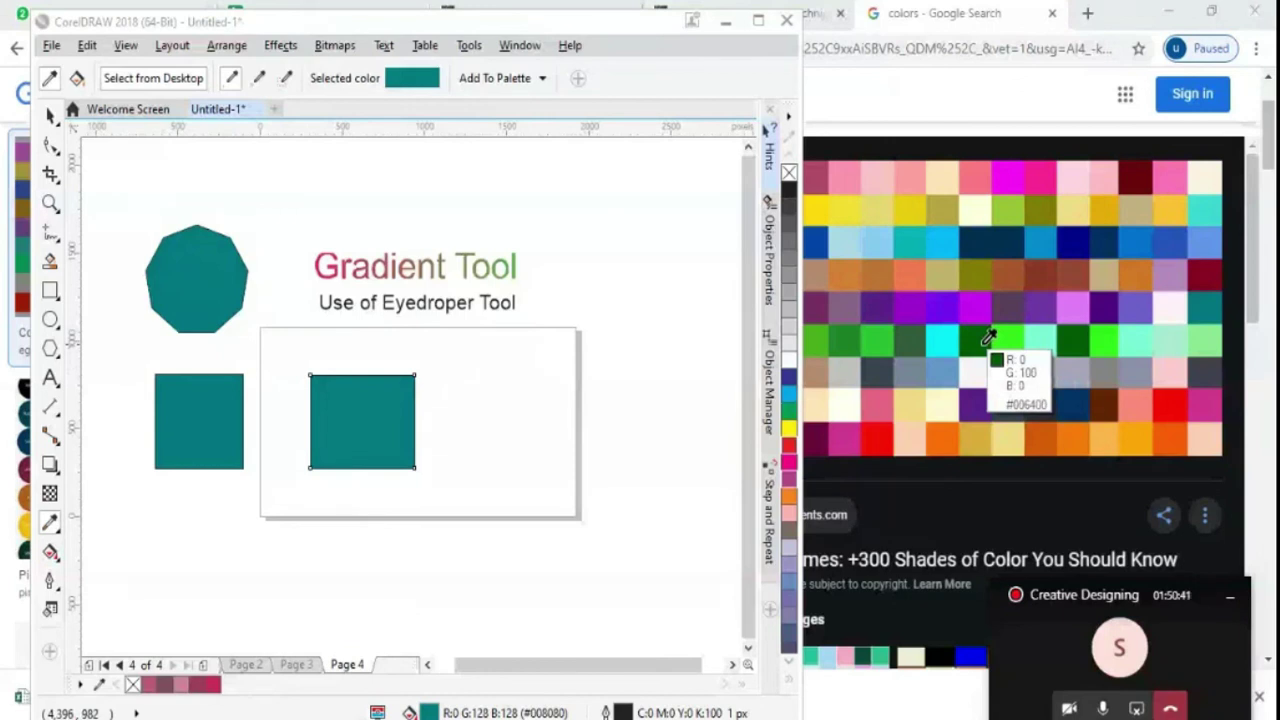
pyautogui.click(988, 340)
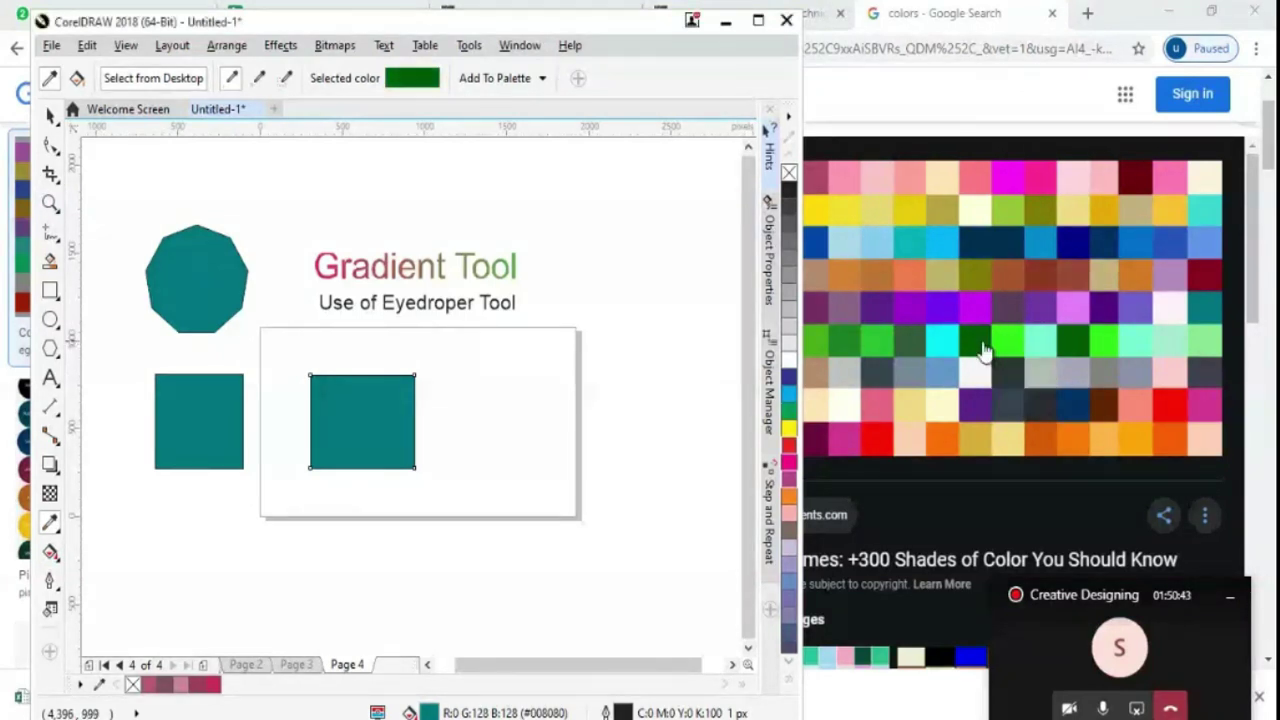
pyautogui.click(357, 417)
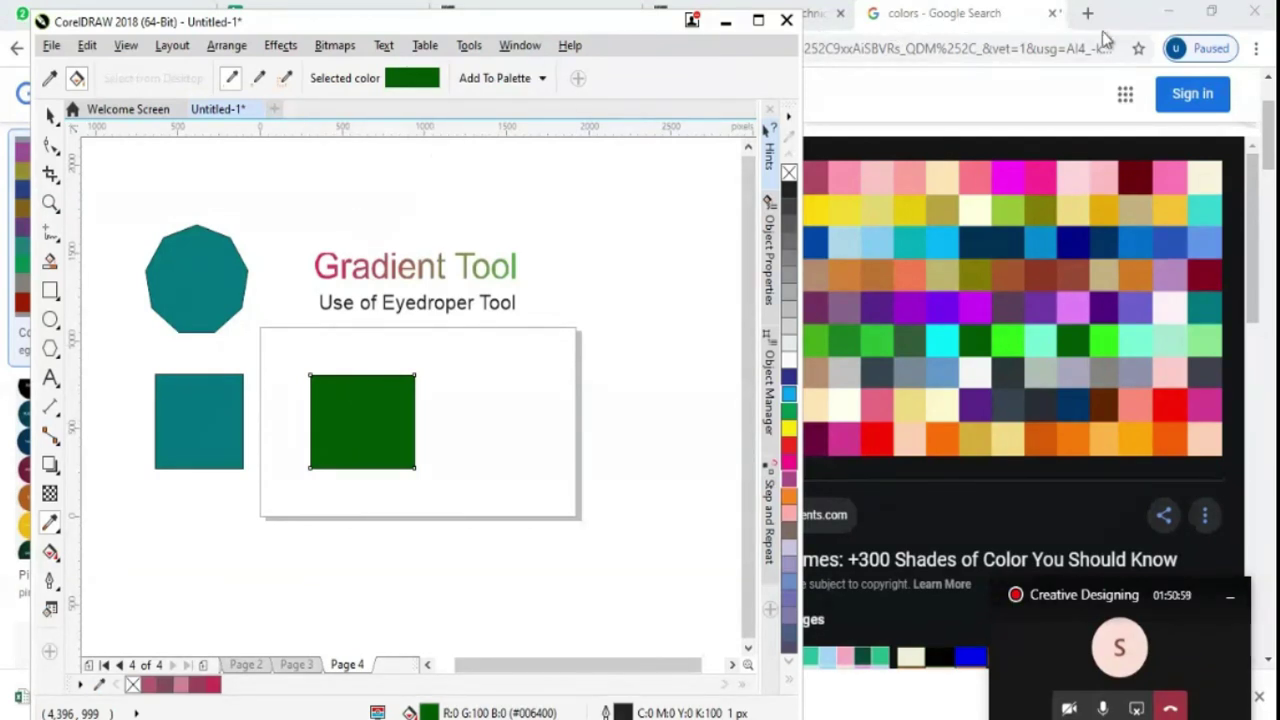
pyautogui.click(50, 115)
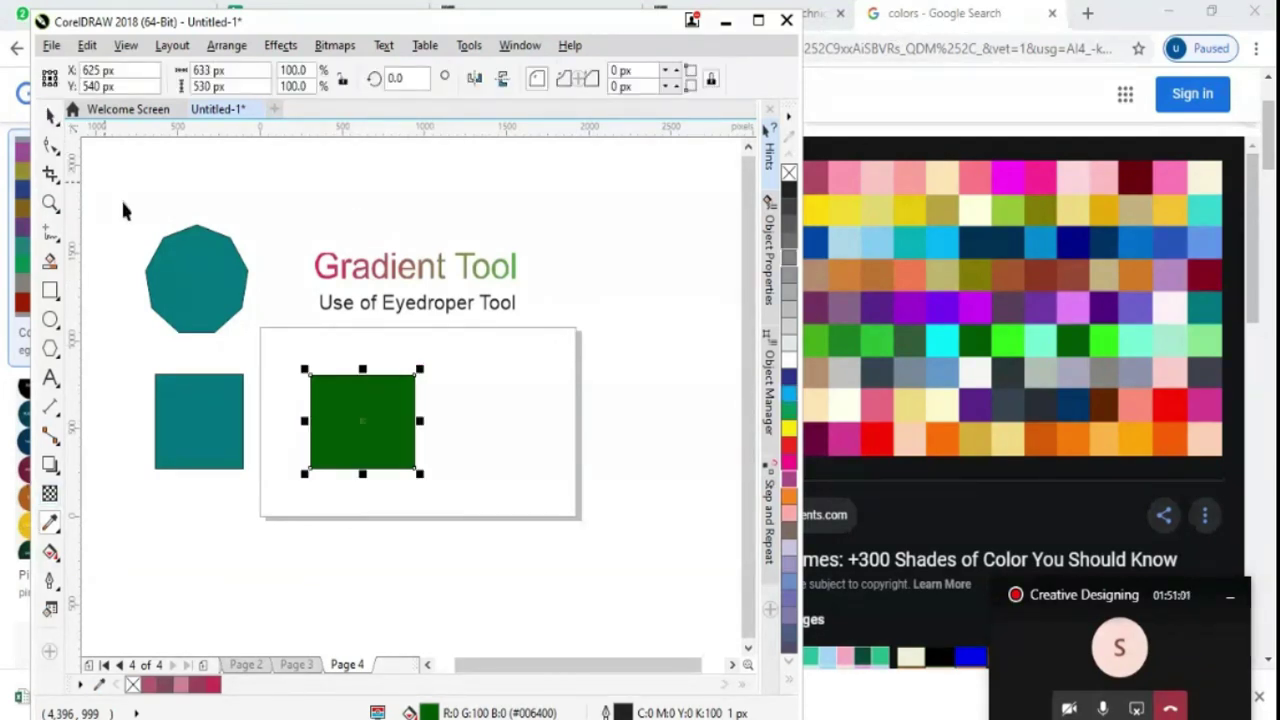
pyautogui.click(120, 197)
# Fill the dark green rectangle with pink sampled from the browser's color chart using the Color Eyedropper
pyautogui.click(58, 523)
pyautogui.click(109, 525)
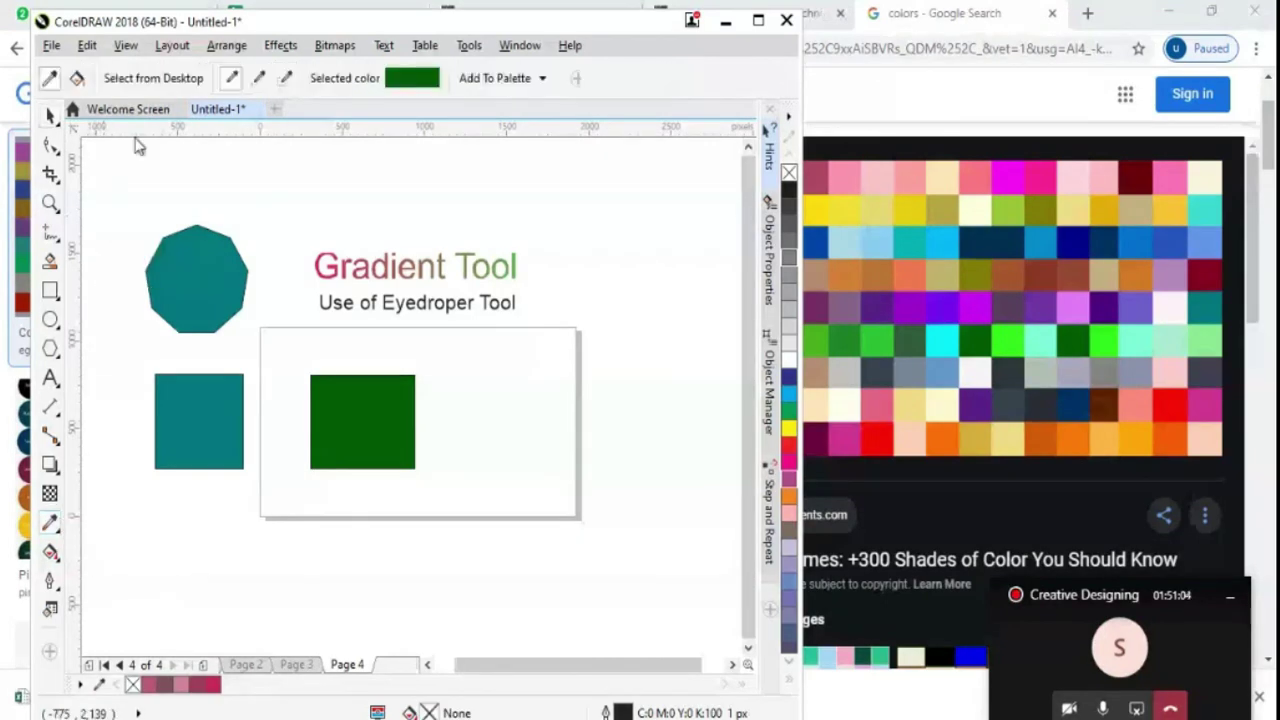
pyautogui.click(148, 80)
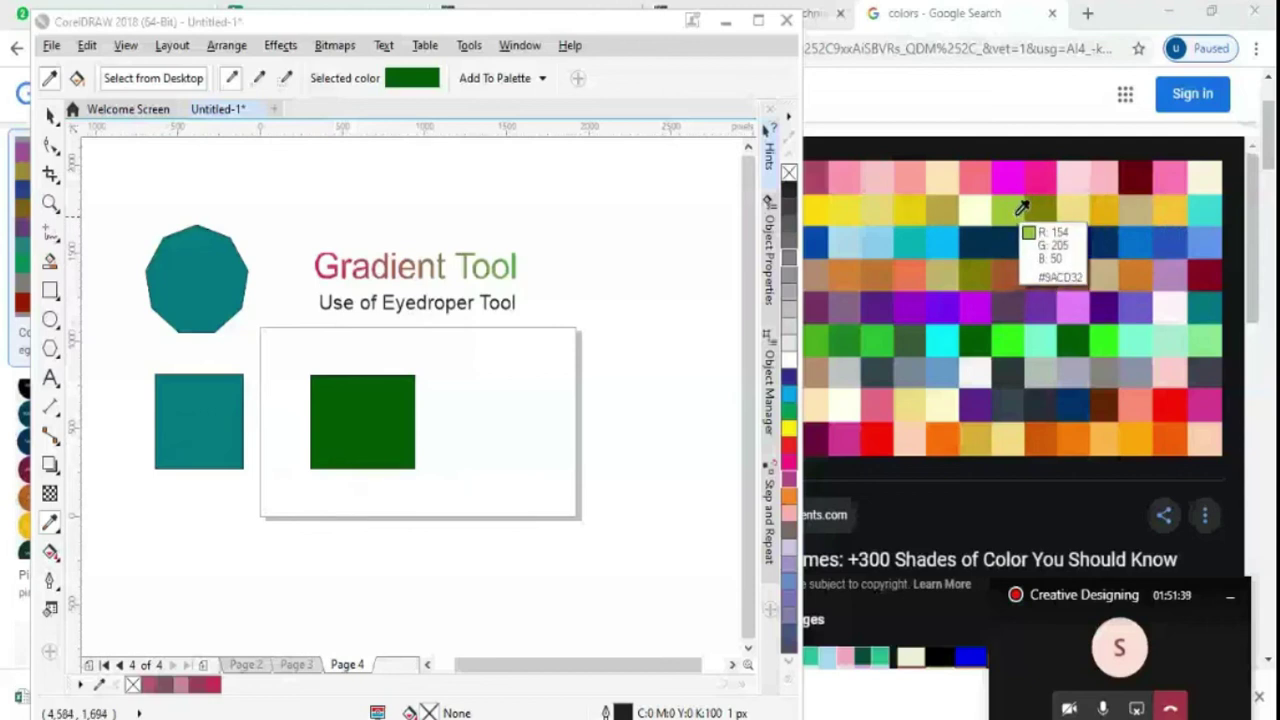
pyautogui.click(977, 180)
pyautogui.click(388, 460)
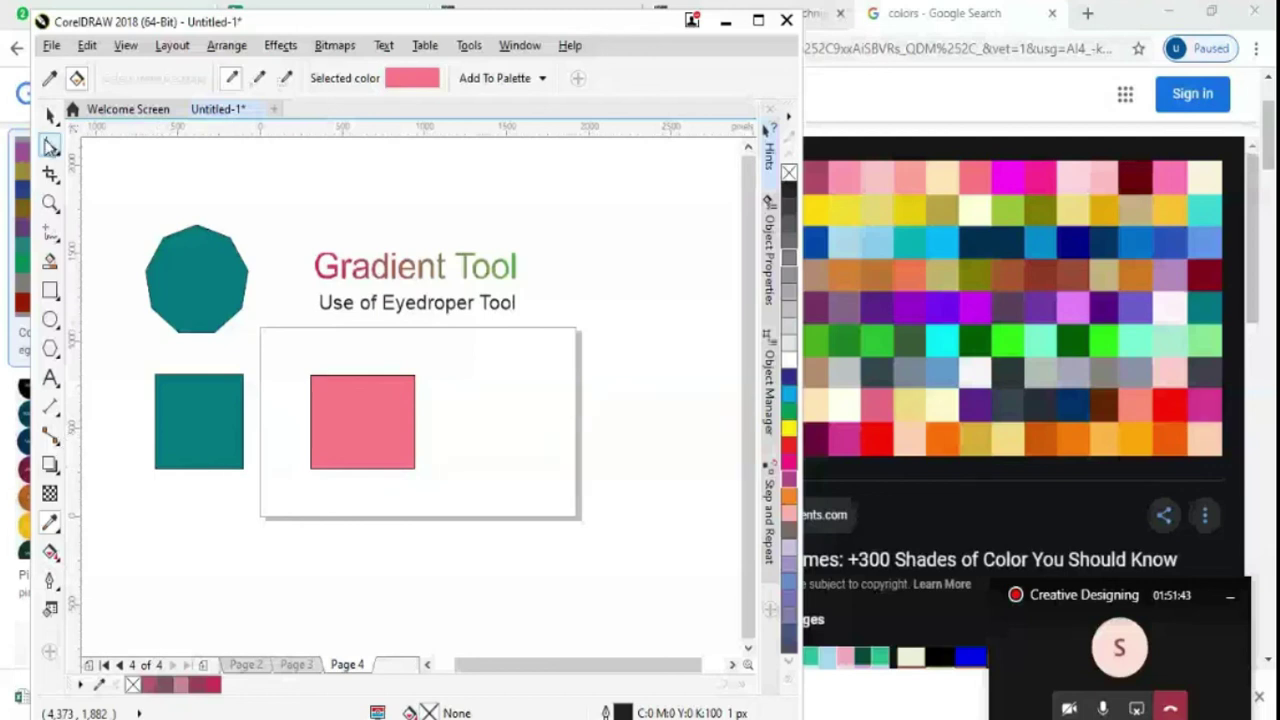
pyautogui.click(49, 114)
# Sample dark blue from the browser's color chart with the Color Eyedropper and fill the nine-sided polygon with it
pyautogui.click(50, 521)
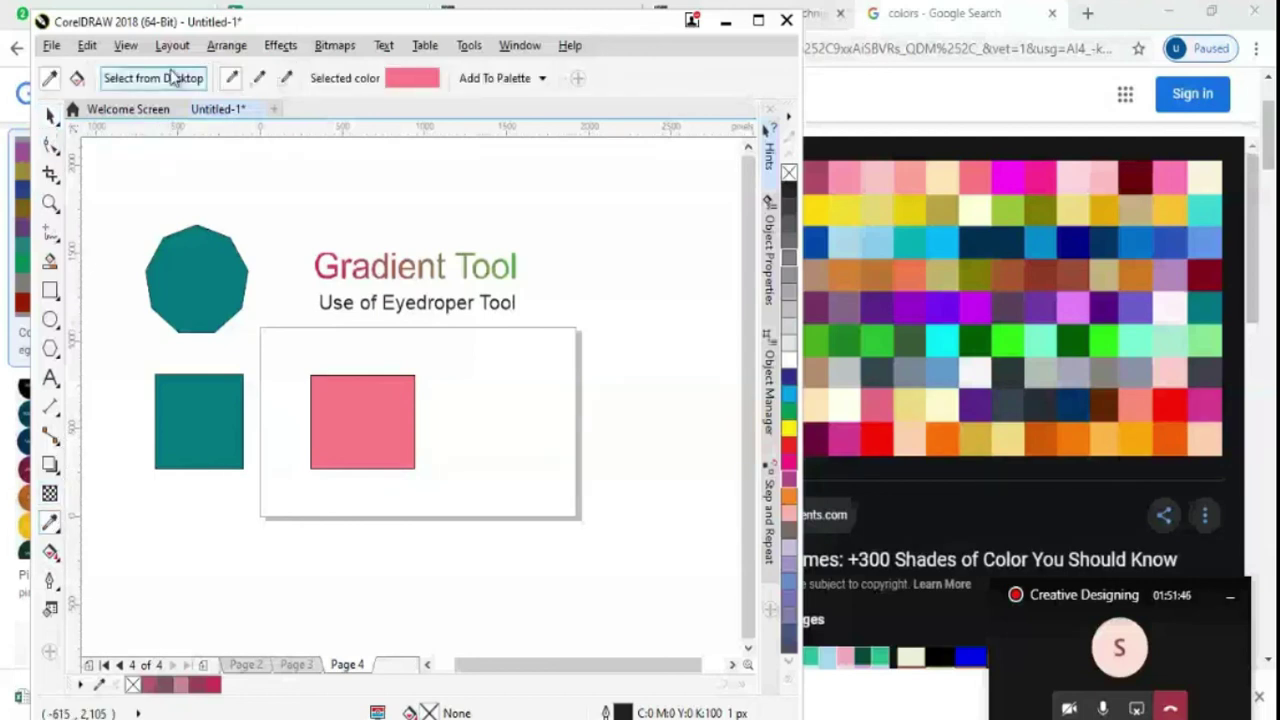
pyautogui.click(166, 82)
pyautogui.click(818, 238)
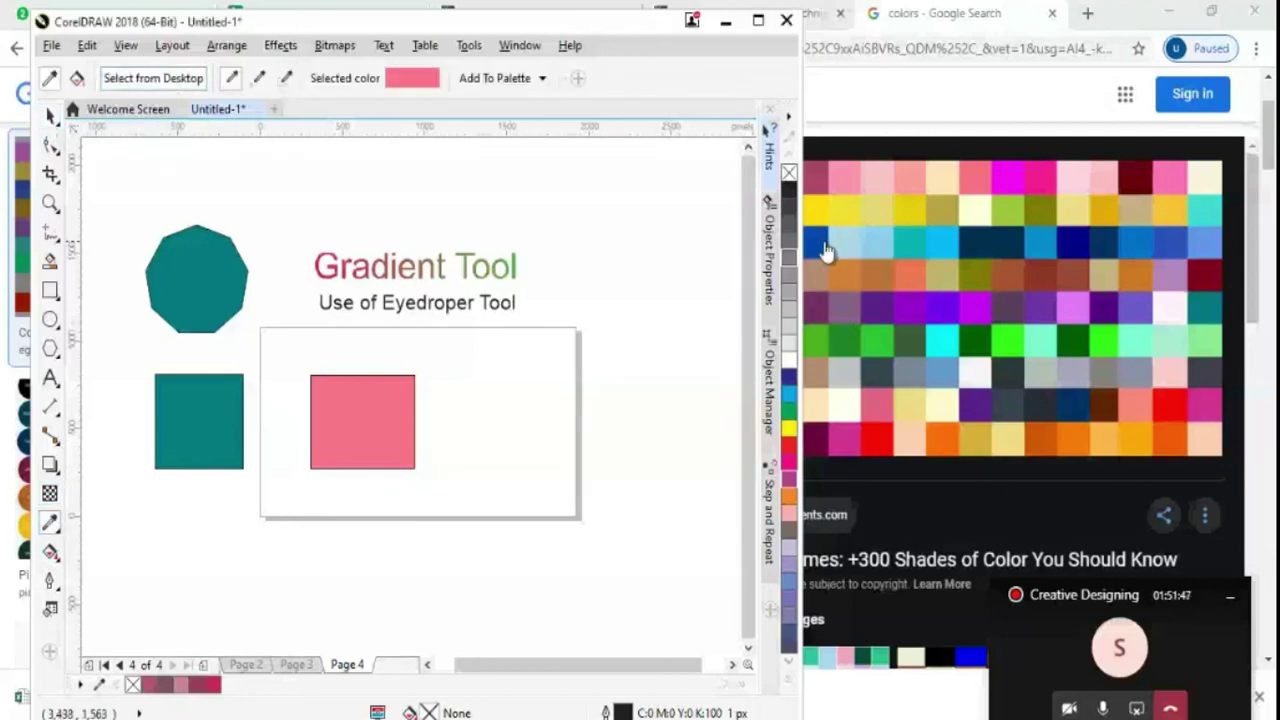
pyautogui.click(210, 276)
# Stack the pink rectangle and the teal square in a column beneath the blue polygon, beside the page
pyautogui.press('space')
pyautogui.moveTo(184, 459); pyautogui.dragTo(216, 530)
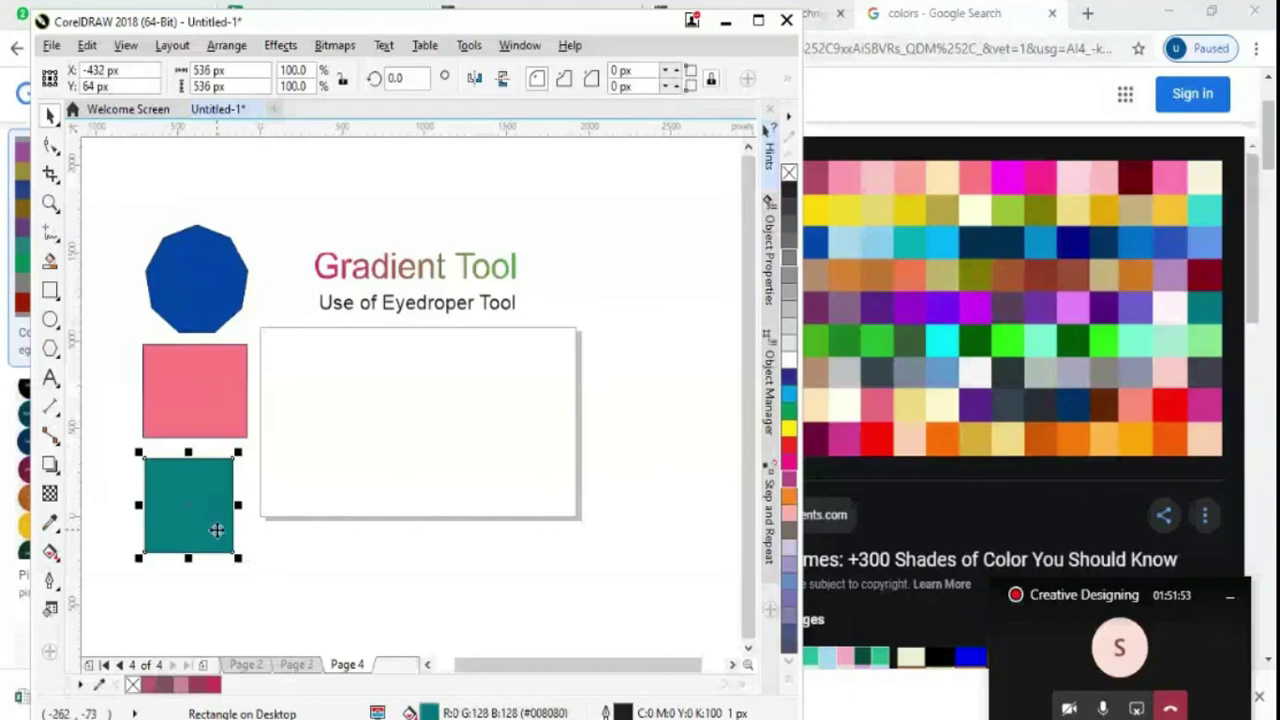
# Sample brown #612302 from the browser's color chart with the Color Eyedropper and fill the teal square with it
pyautogui.click(52, 530)
pyautogui.click(90, 523)
pyautogui.click(155, 79)
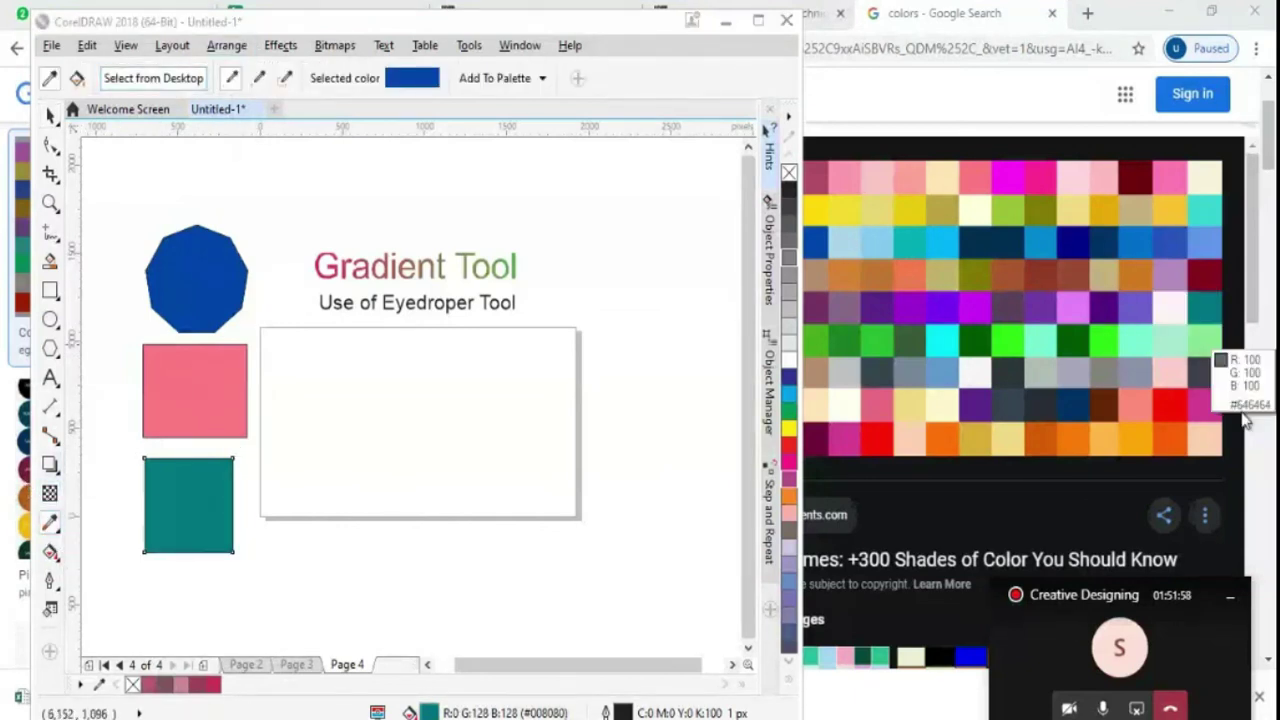
pyautogui.click(1108, 410)
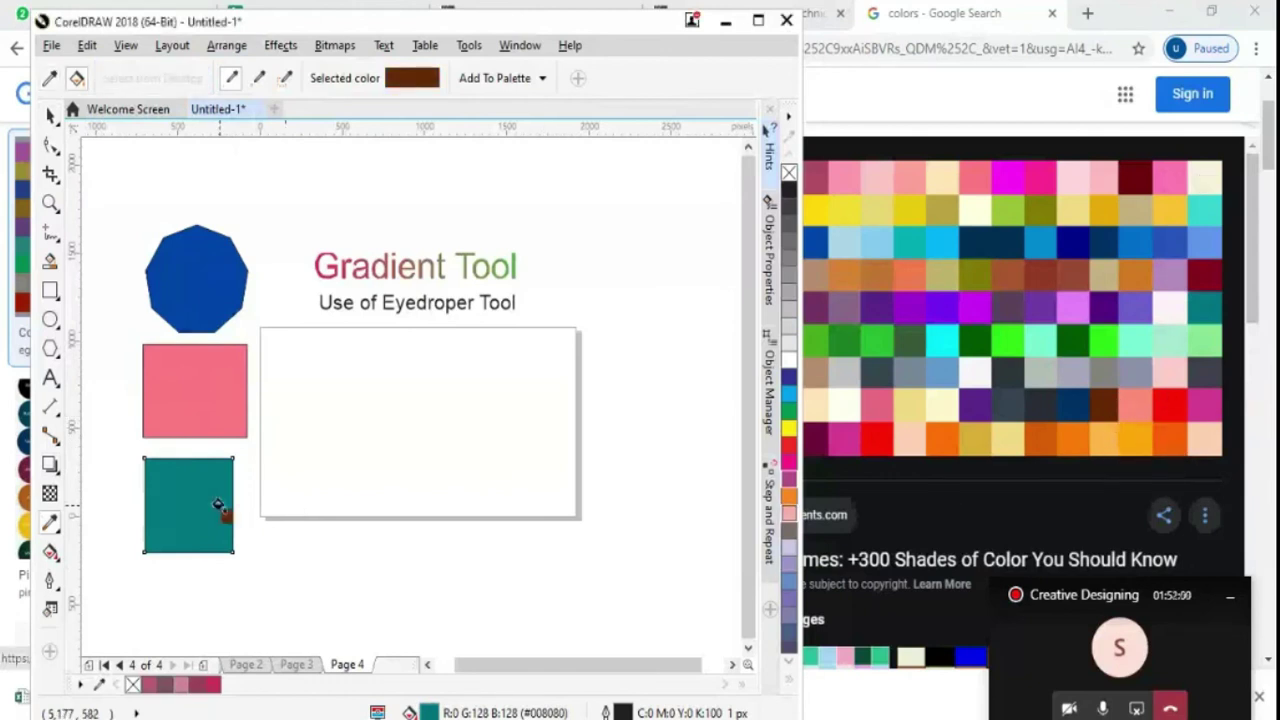
pyautogui.click(218, 506)
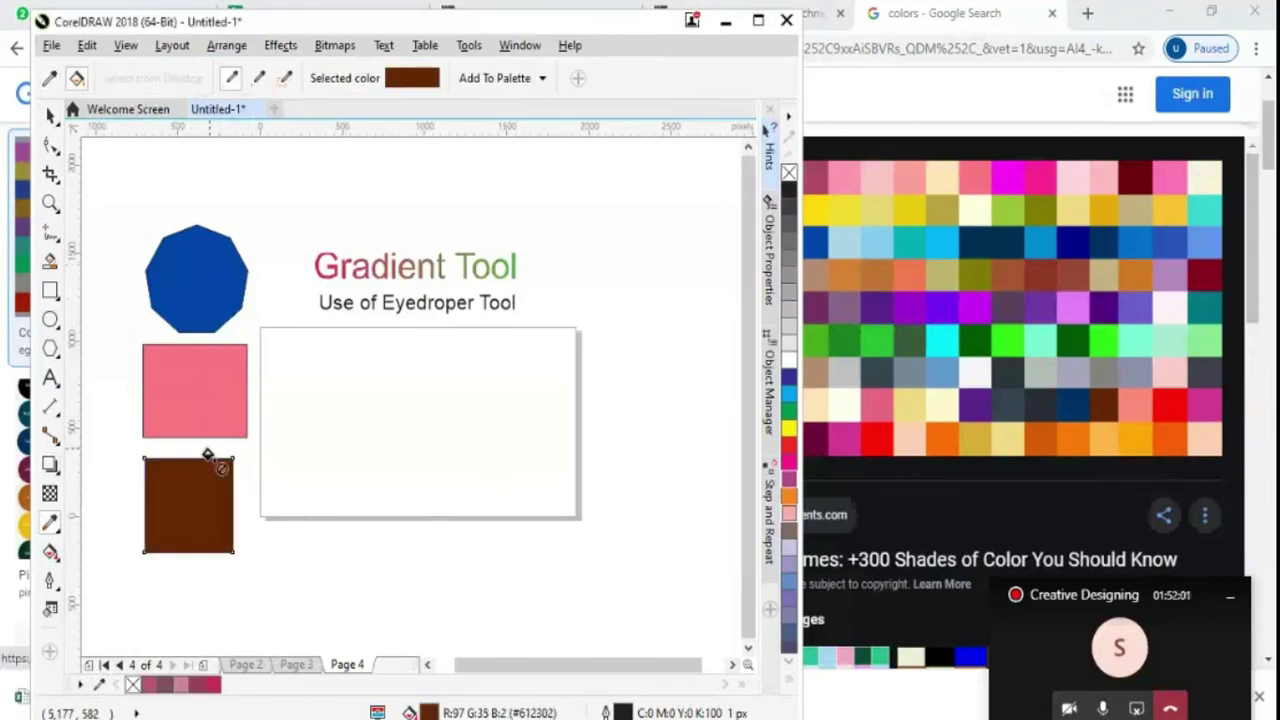
# Deselect the brown square, maximize the drawing window and move the meeting overlay clear of the artwork
pyautogui.click(50, 115)
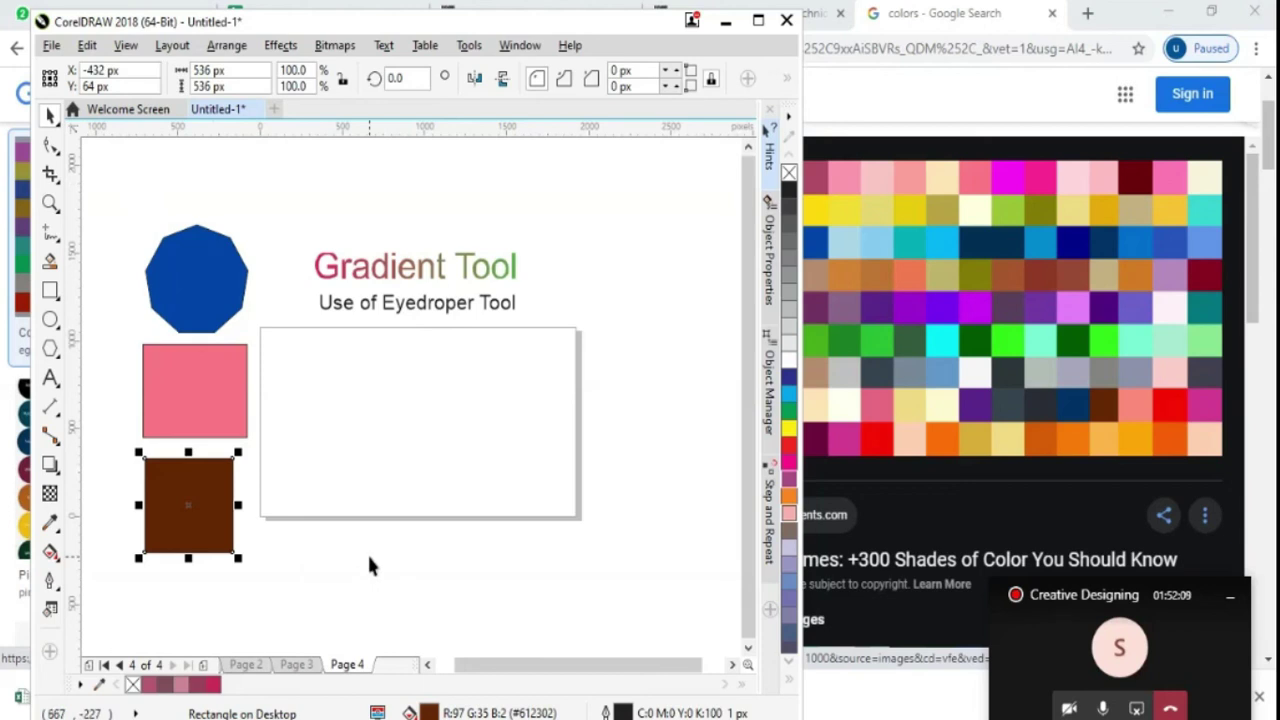
pyautogui.click(758, 20)
pyautogui.click(674, 515)
pyautogui.moveTo(1080, 594); pyautogui.dragTo(1074, 646)
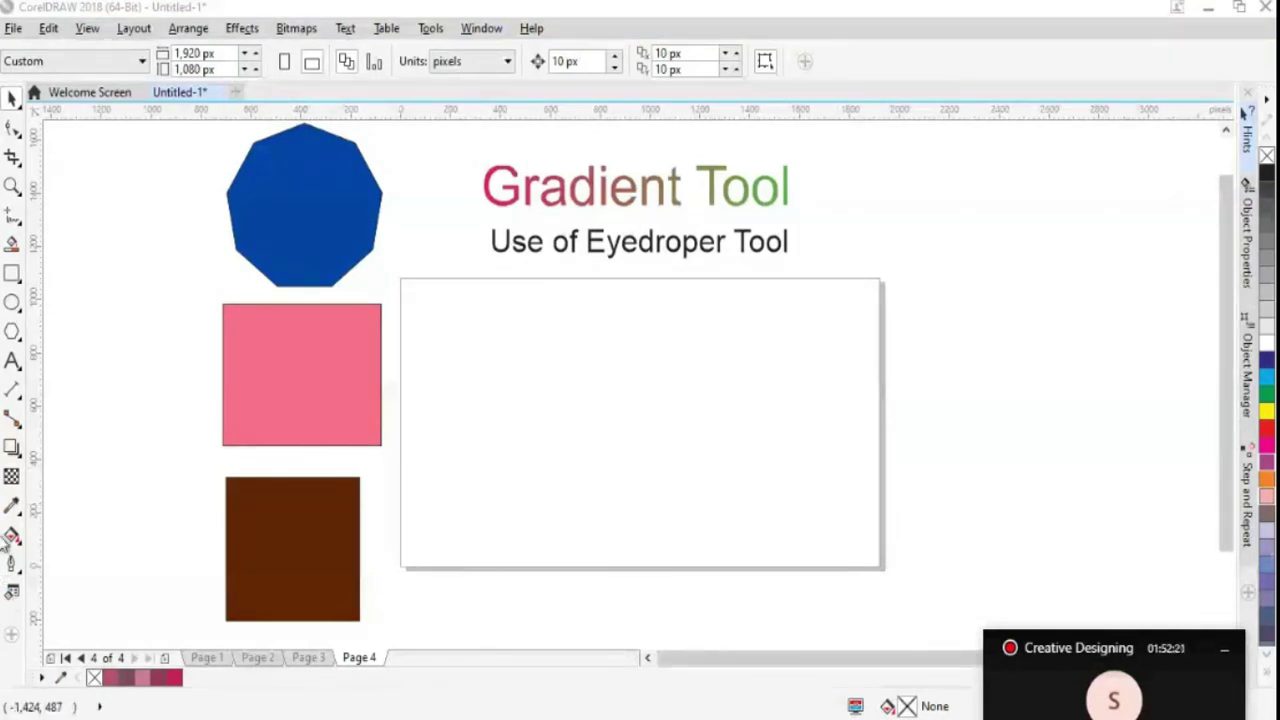
# Fill the pink rectangle with blue sampled from the nine-sided polygon, using the Color Eyedropper with a larger sample area
pyautogui.click(12, 507)
pyautogui.click(80, 529)
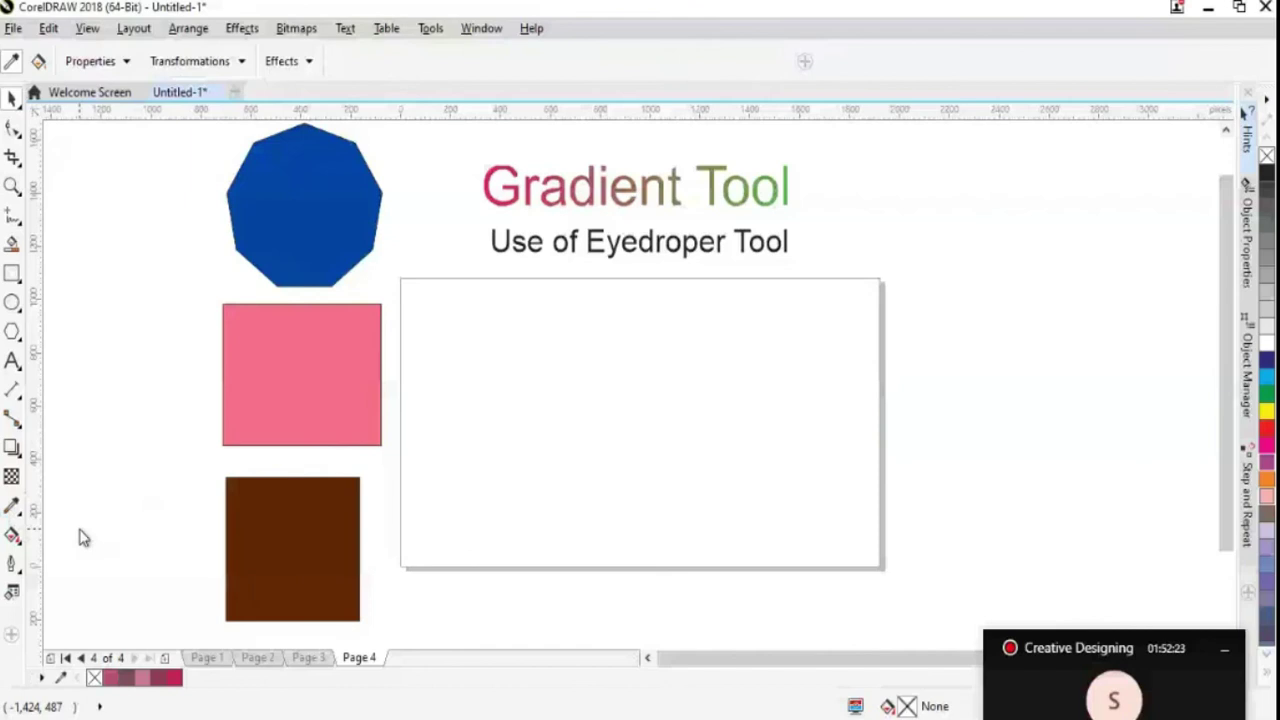
pyautogui.click(13, 508)
pyautogui.click(66, 506)
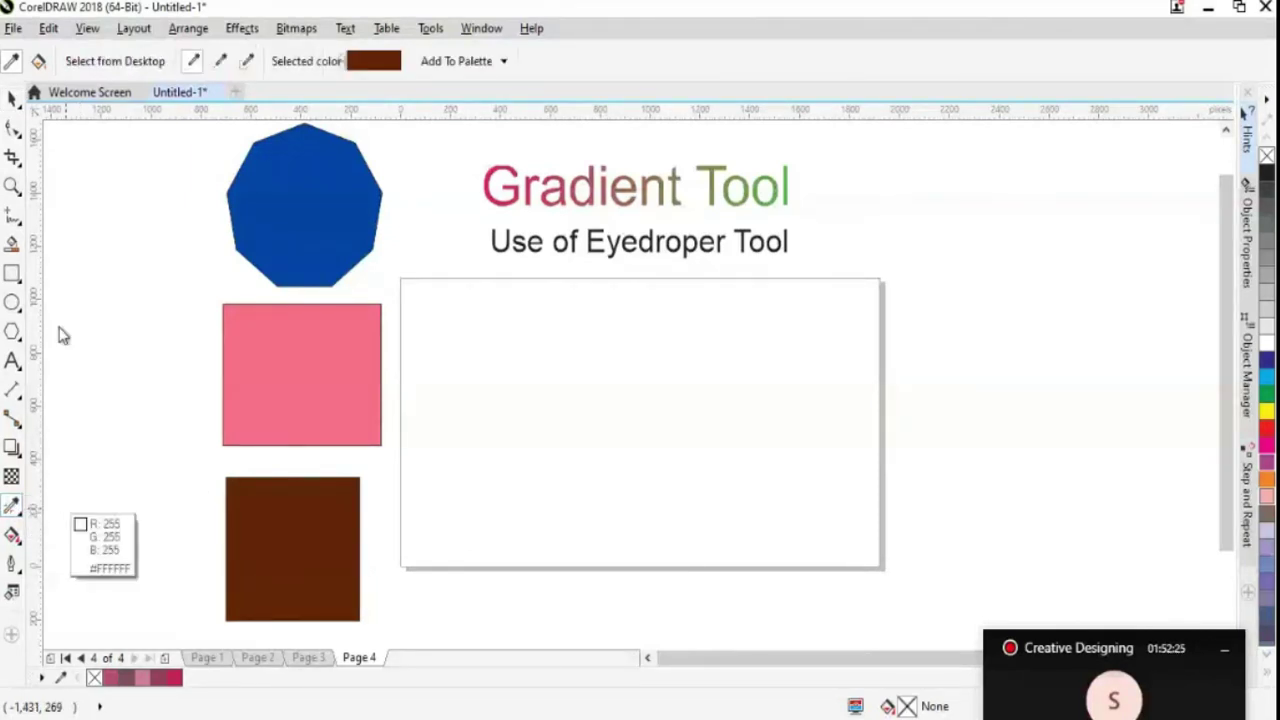
pyautogui.click(221, 64)
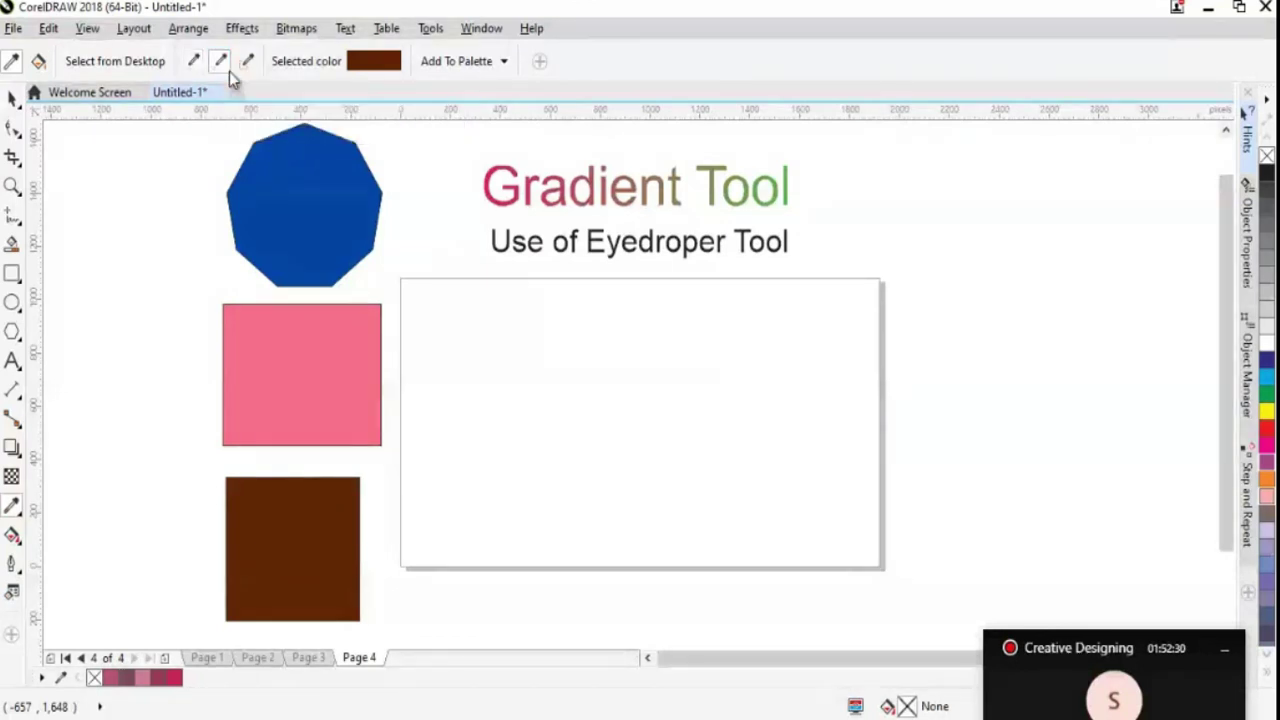
pyautogui.click(295, 253)
pyautogui.click(320, 388)
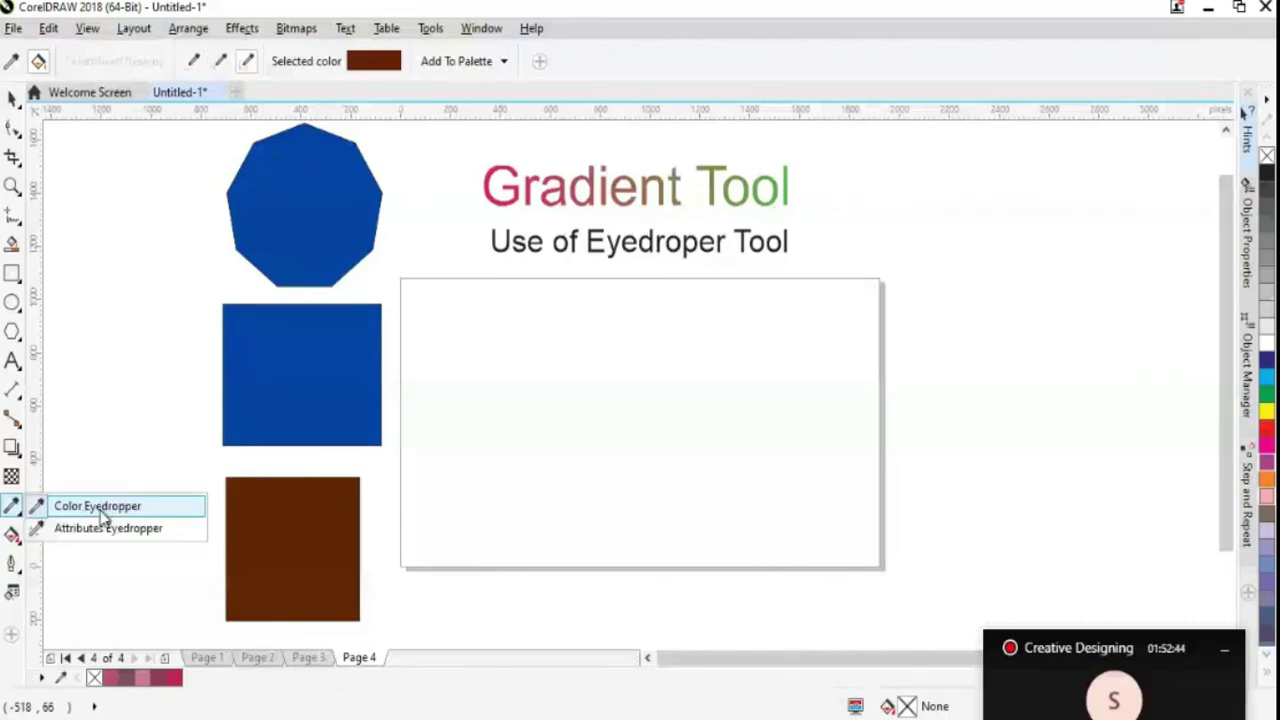
# Sample the nine-sided polygon's blue with the Color Eyedropper and fill the brown square with it
pyautogui.click(103, 507)
pyautogui.click(12, 100)
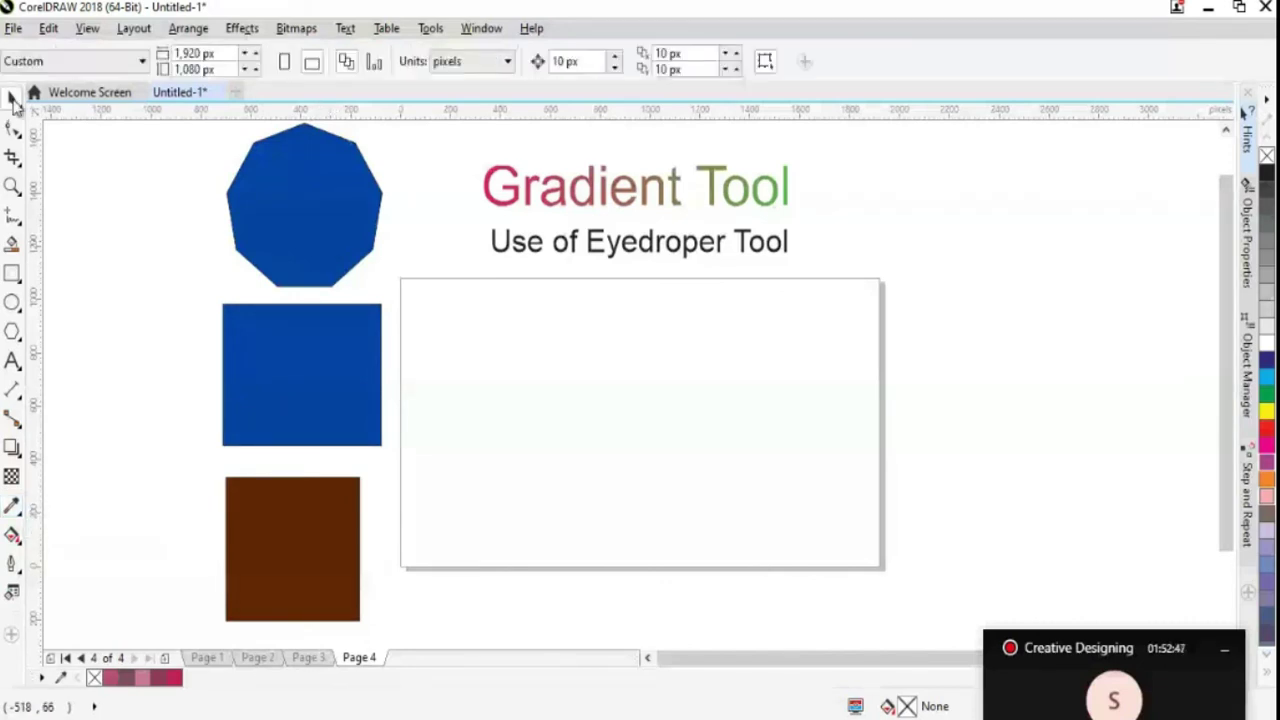
pyautogui.click(12, 507)
pyautogui.click(103, 507)
pyautogui.click(294, 208)
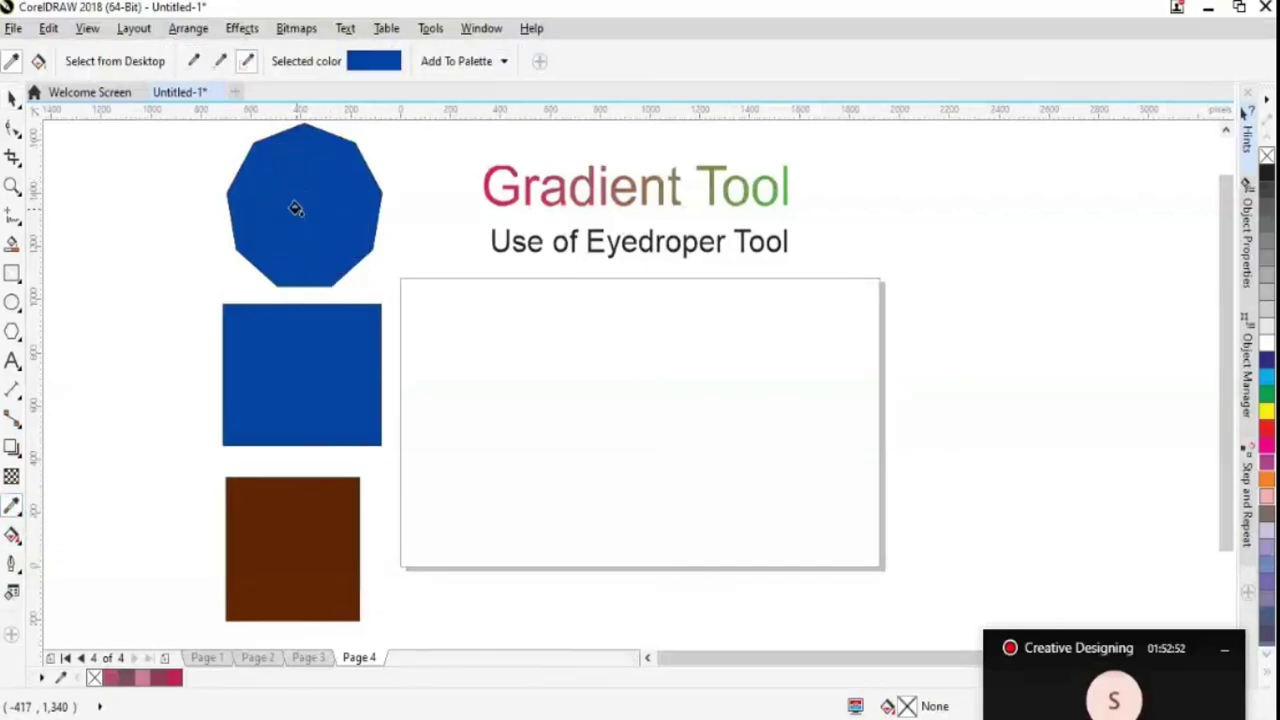
pyautogui.click(309, 549)
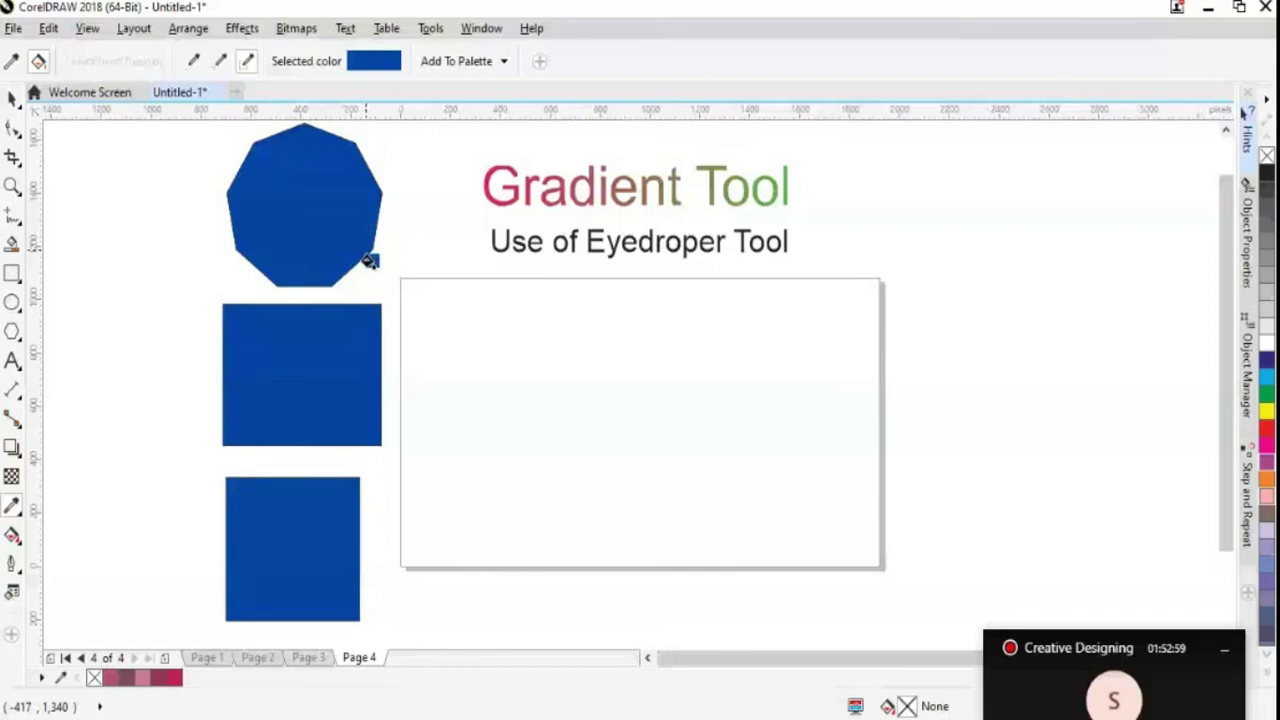
pyautogui.click(11, 99)
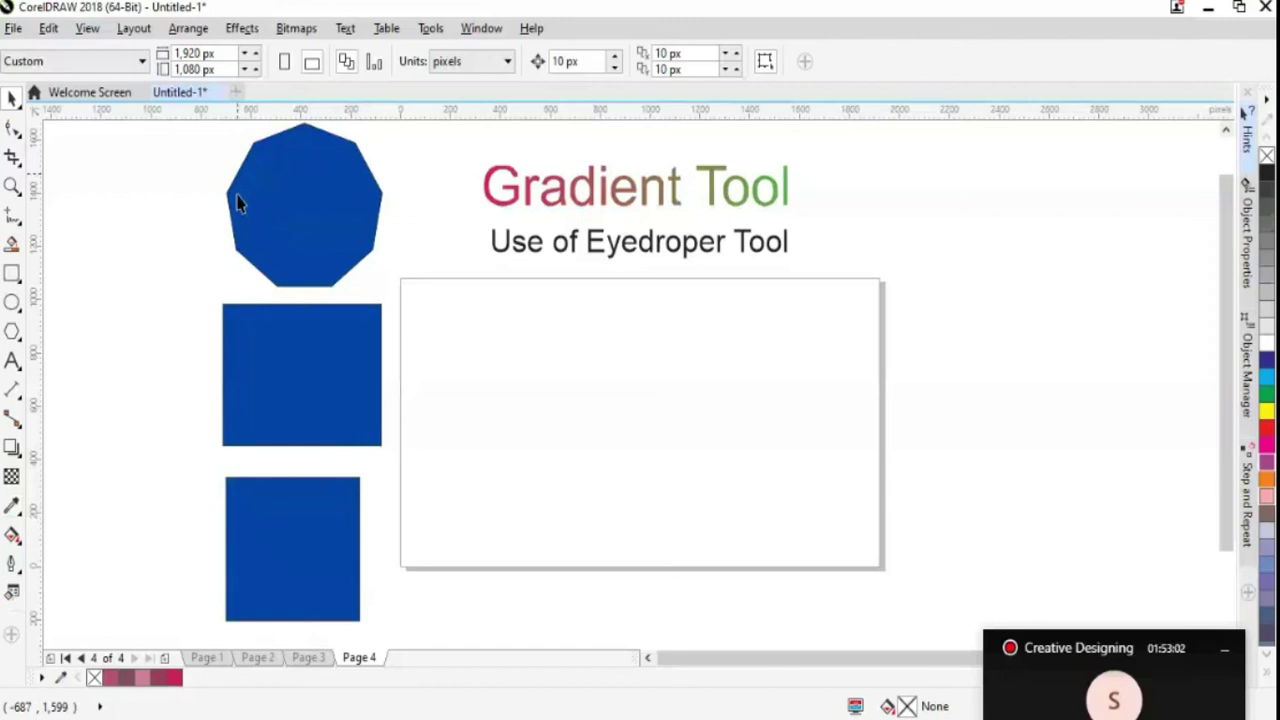
# Arrange the three blue shapes in a row: square and rectangle on the page, polygon across the page's left edge
pyautogui.scroll(1, 556, 370)
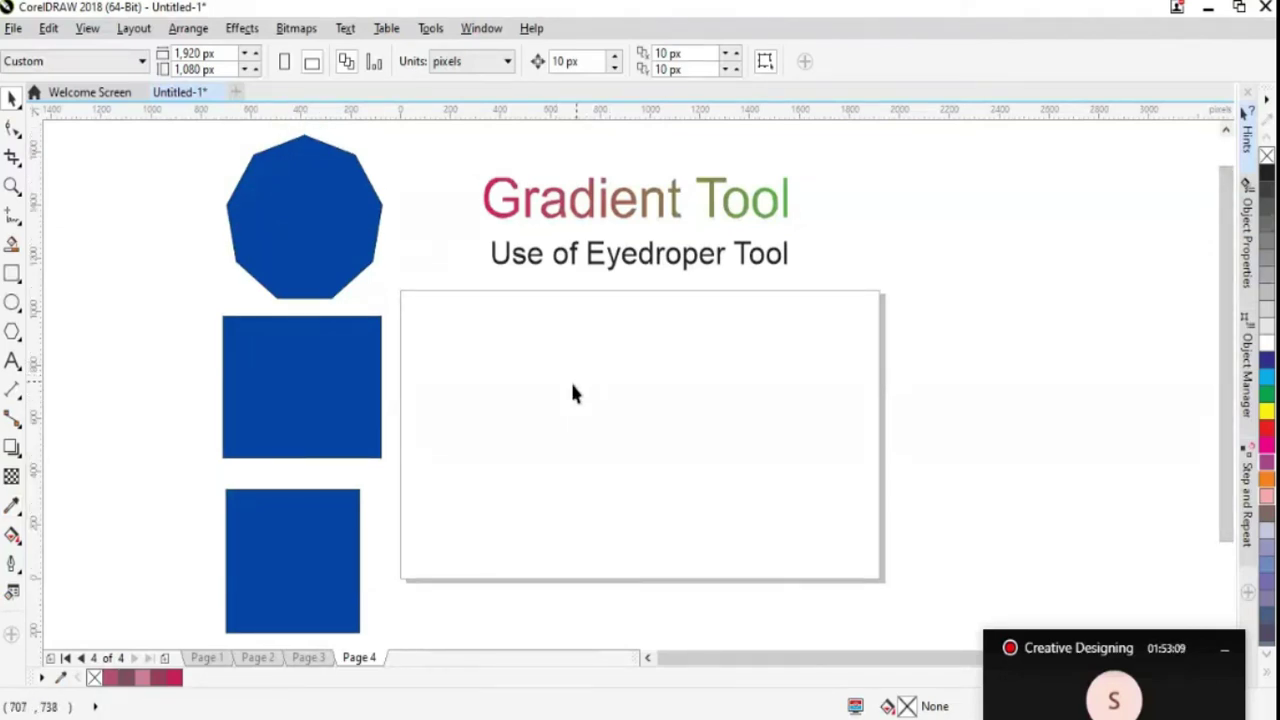
pyautogui.moveTo(311, 535); pyautogui.dragTo(767, 418)
pyautogui.moveTo(300, 405); pyautogui.dragTo(575, 439)
pyautogui.moveTo(343, 359); pyautogui.dragTo(371, 434)
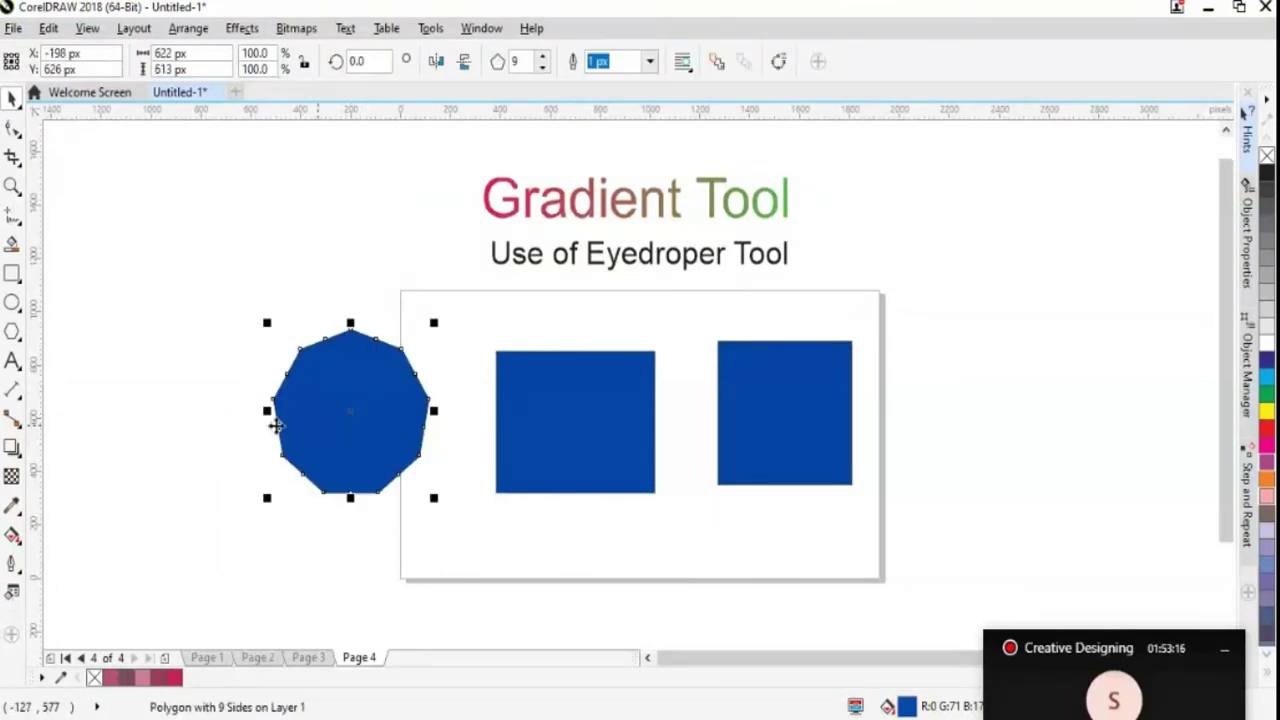
# Activate the Attributes Eyedropper and reopen the choice of eyedropper tools
pyautogui.click(12, 508)
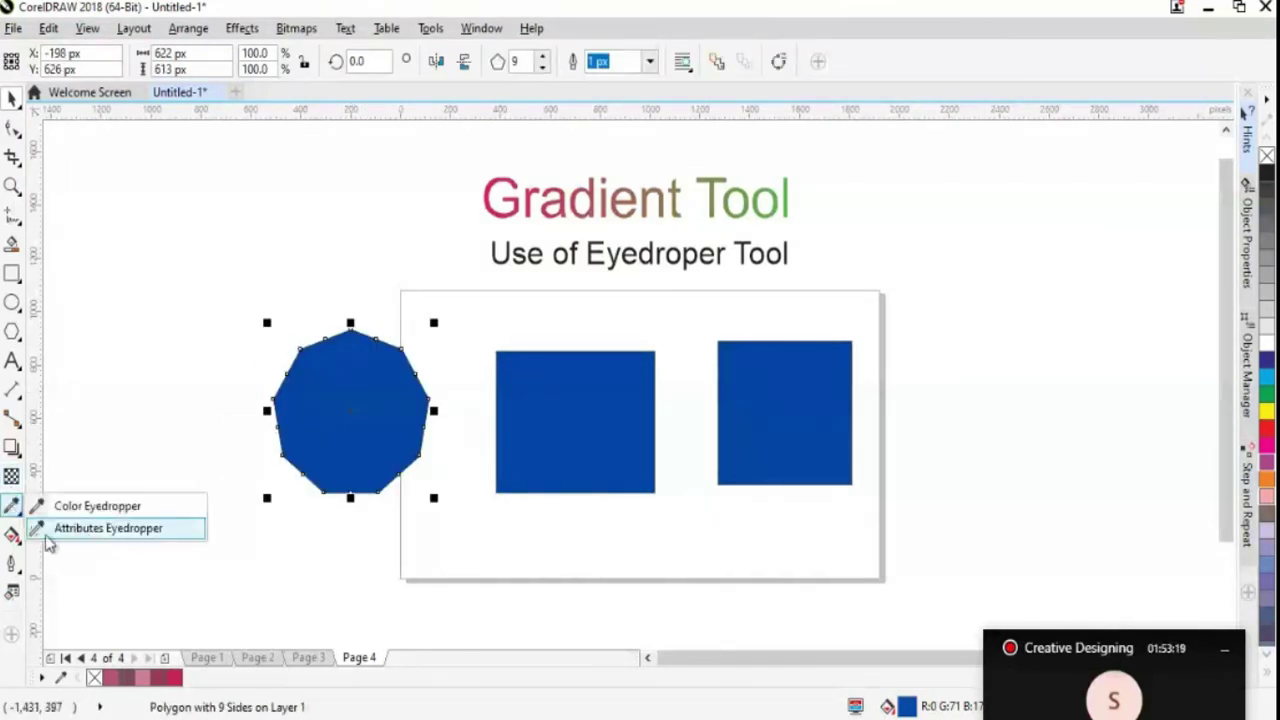
pyautogui.click(141, 538)
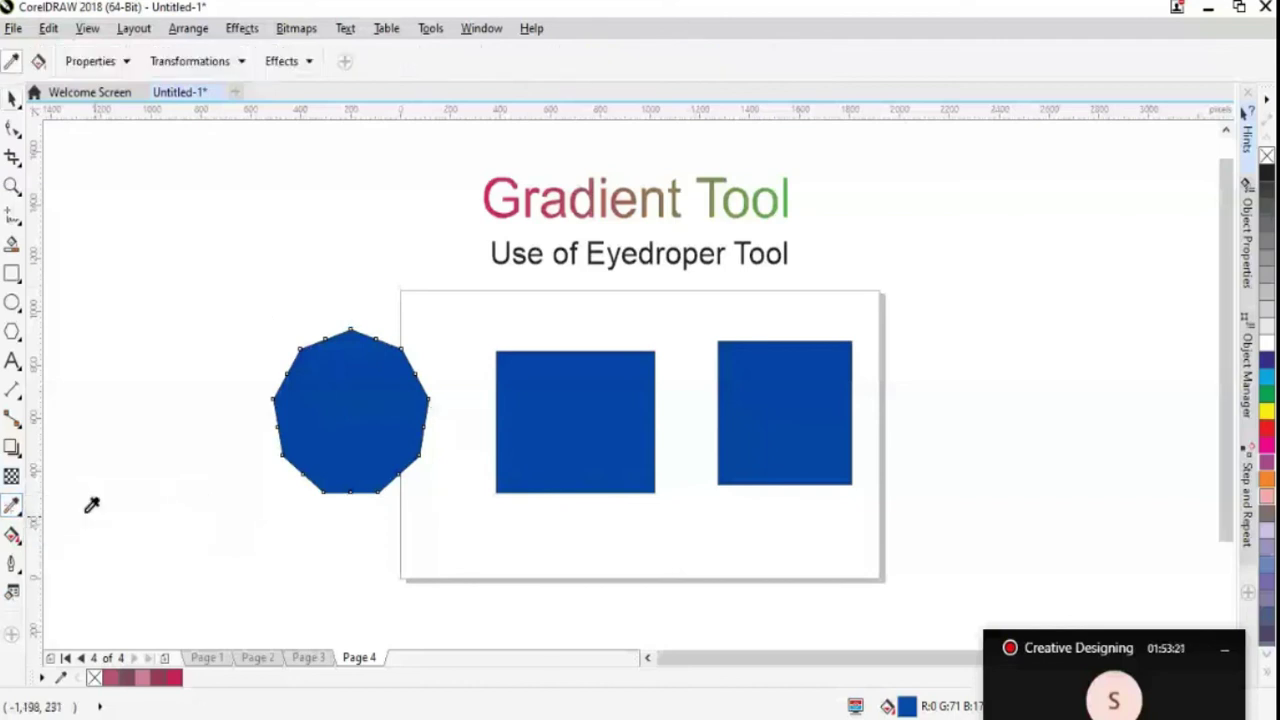
pyautogui.click(14, 510)
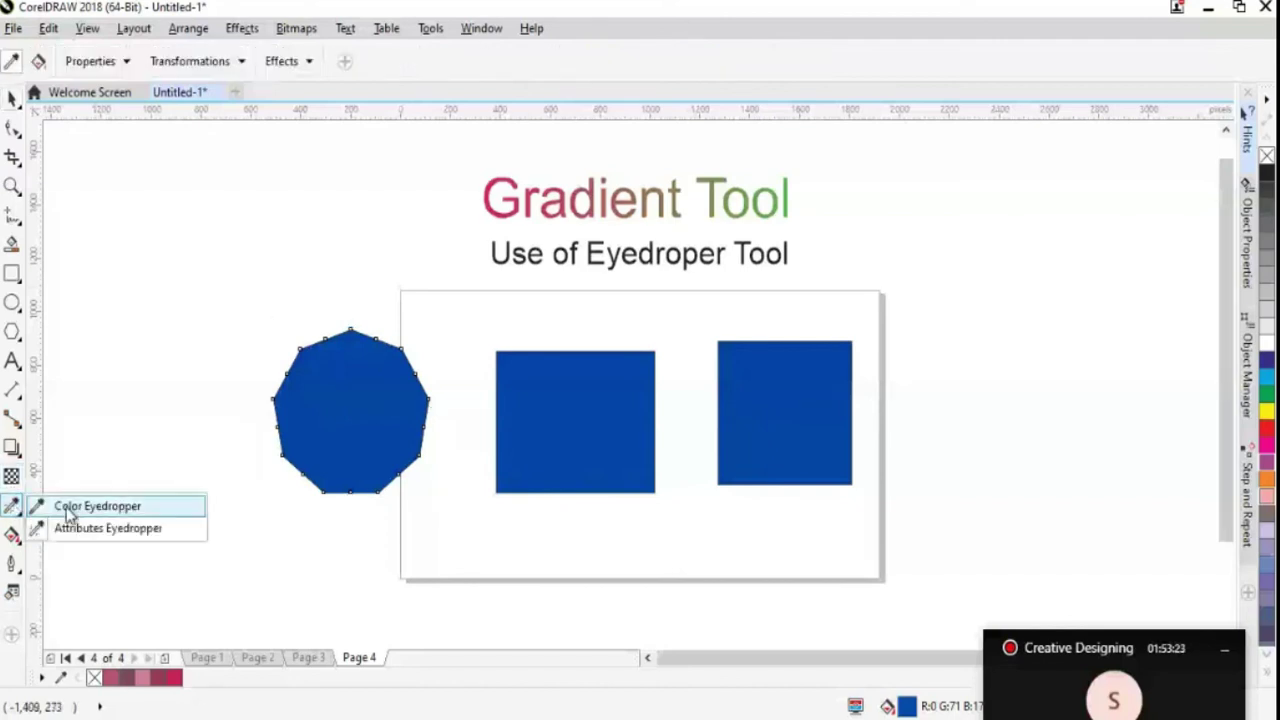